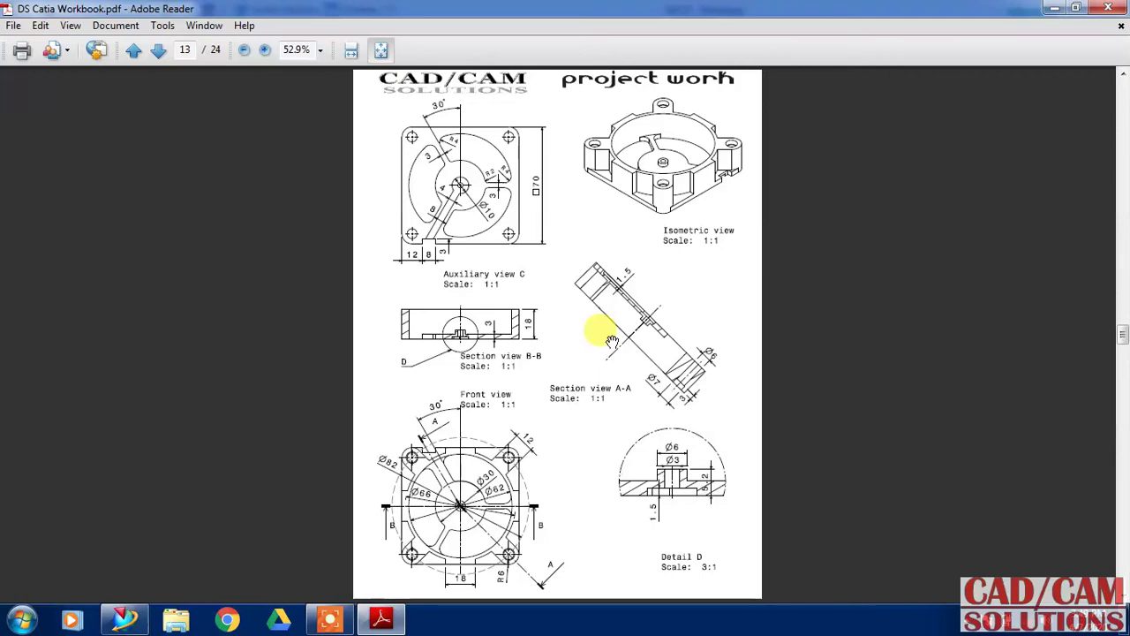
Review the whole drawing sheet, then fit it to width and pan to auxiliary view C
click(351, 49)
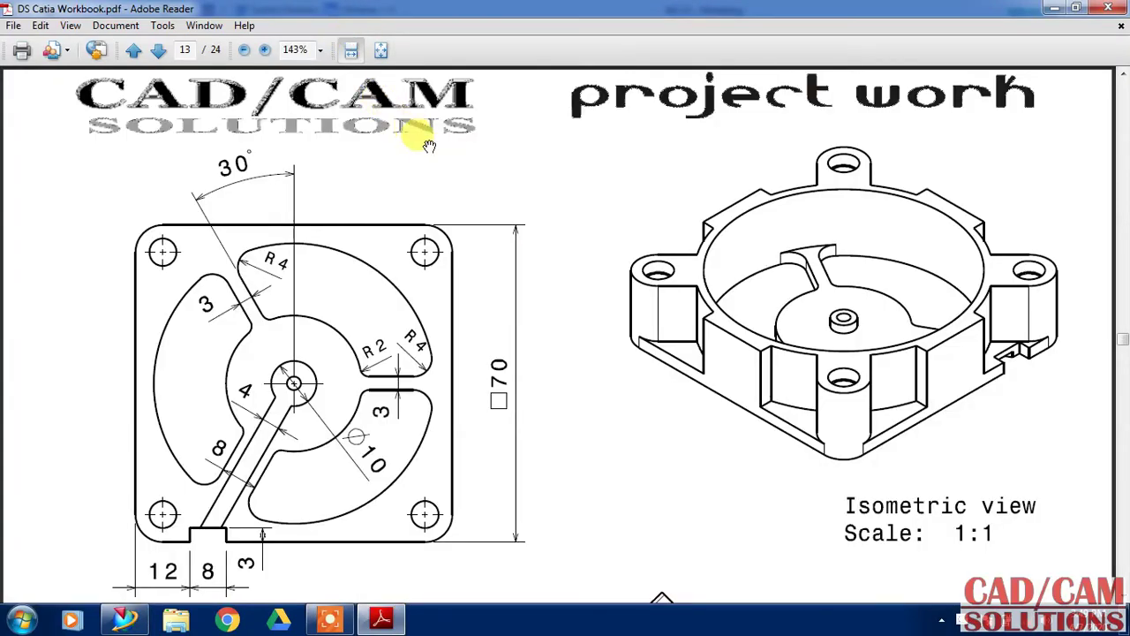
click(244, 50)
scroll(568, 349, down, 1)
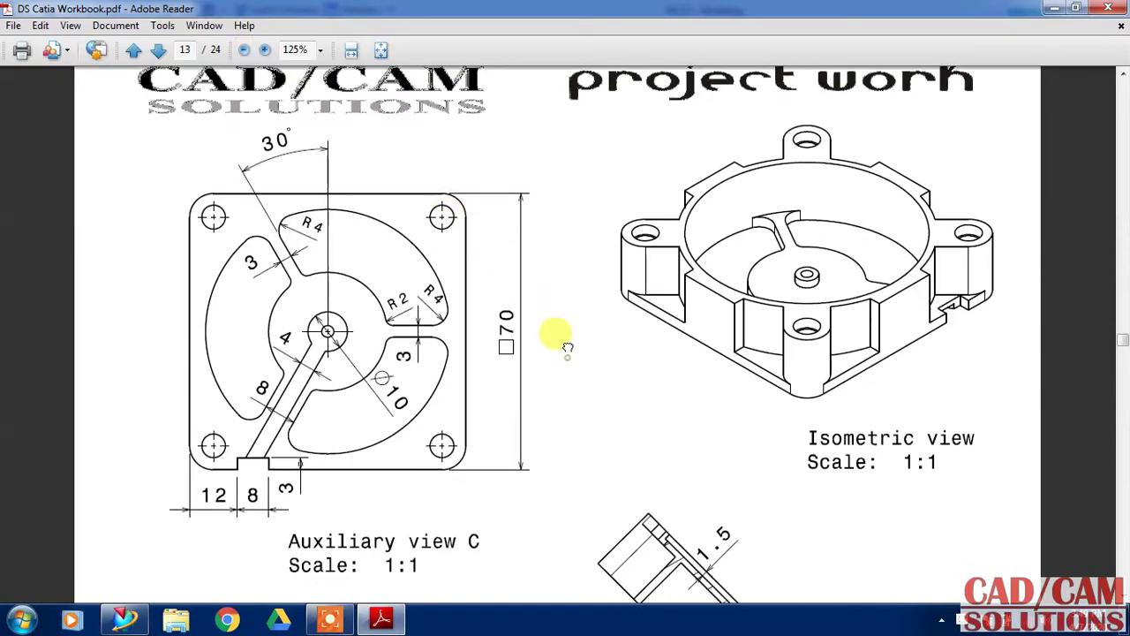
scroll(568, 349, down, 1)
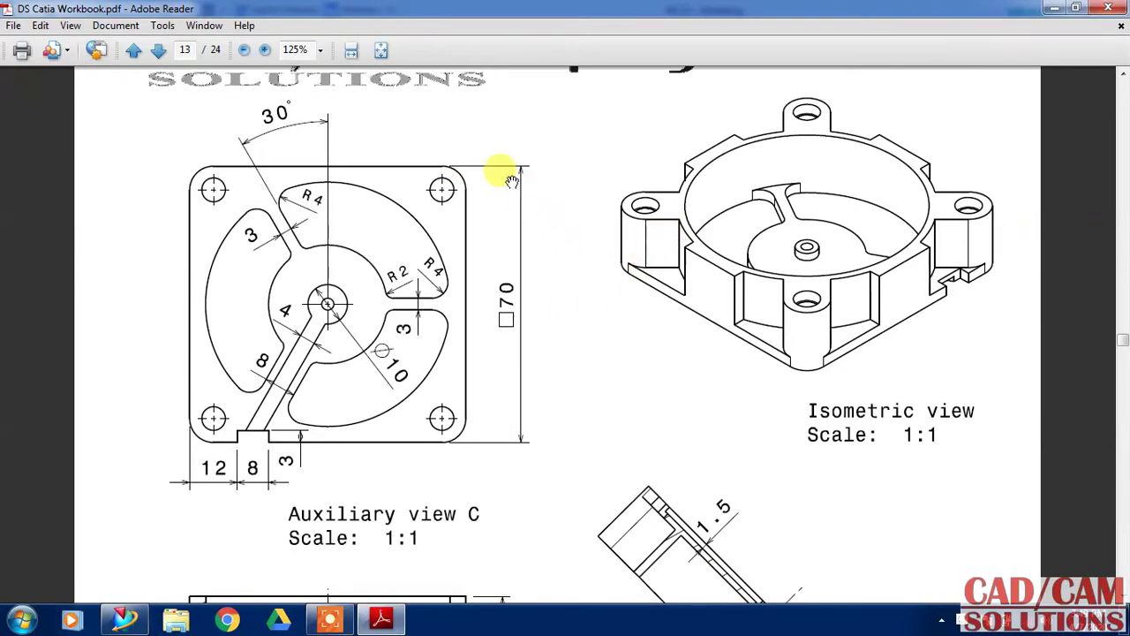
click(379, 51)
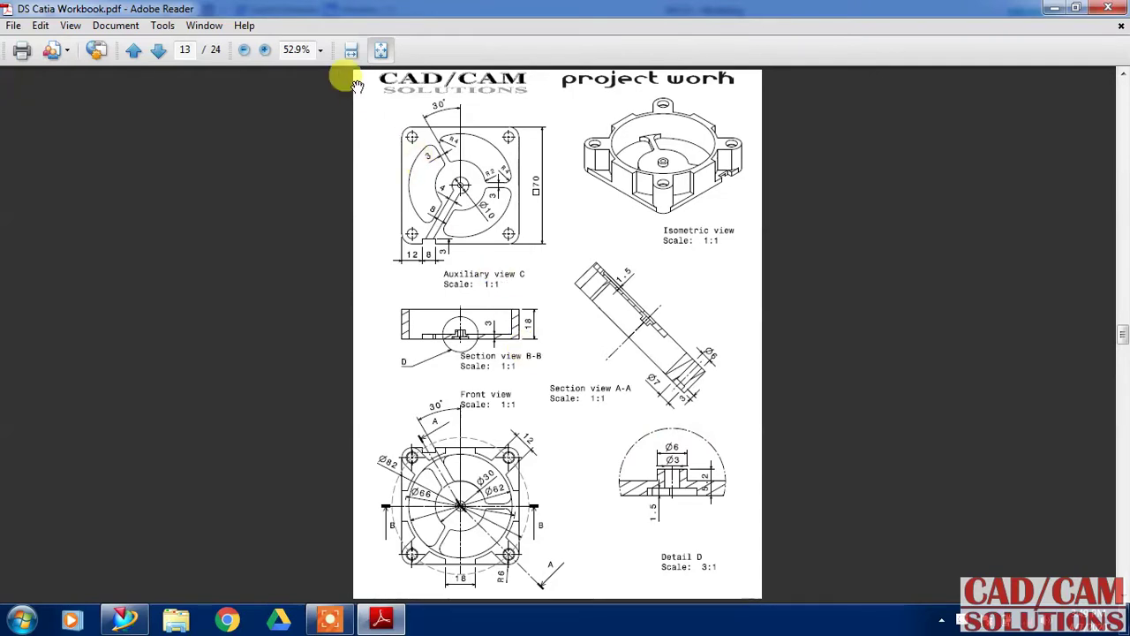
click(352, 53)
drag(393, 340, 402, 281)
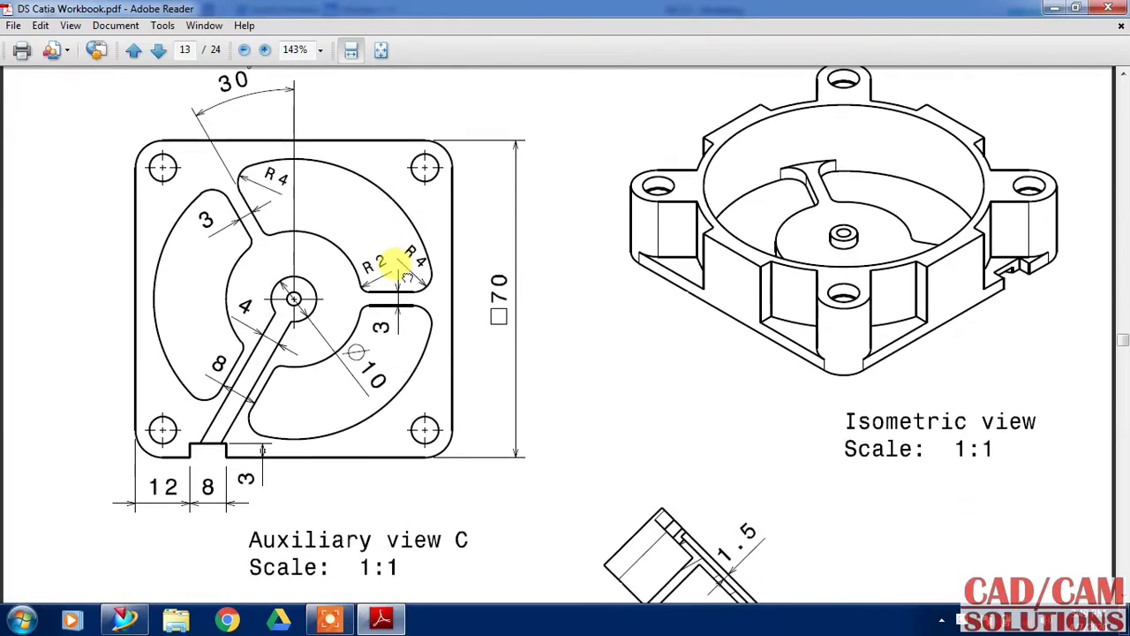
Shrink the PDF window, set a restored NX window beside it, and unpin the Part Navigator
click(1077, 8)
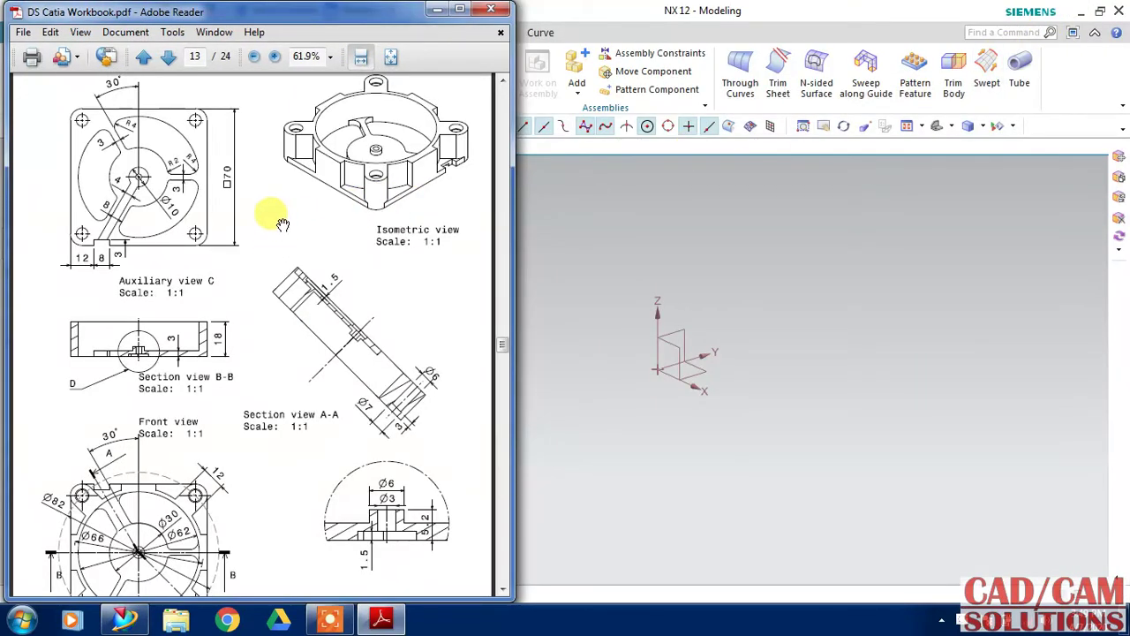
drag(283, 225, 281, 234)
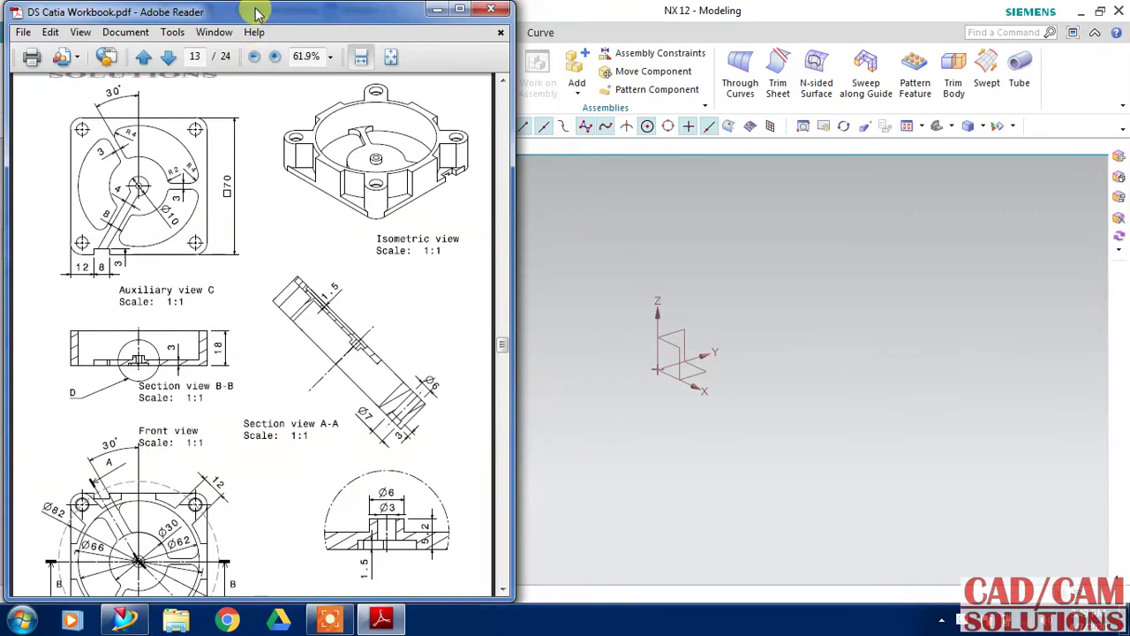
drag(257, 12, 222, 12)
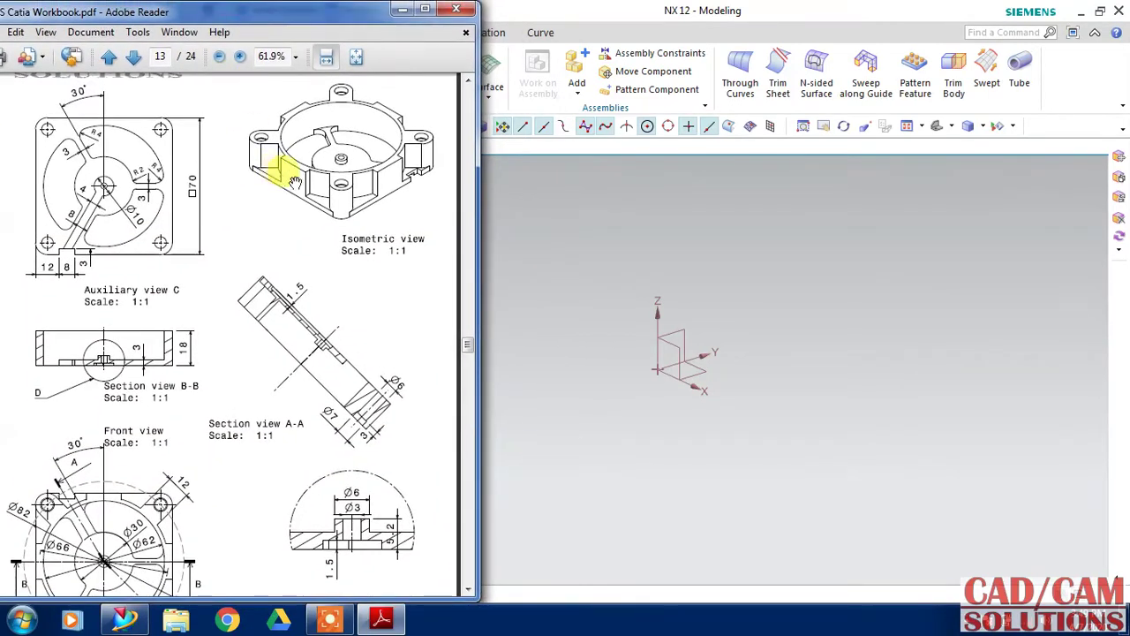
click(570, 269)
double_click(493, 7)
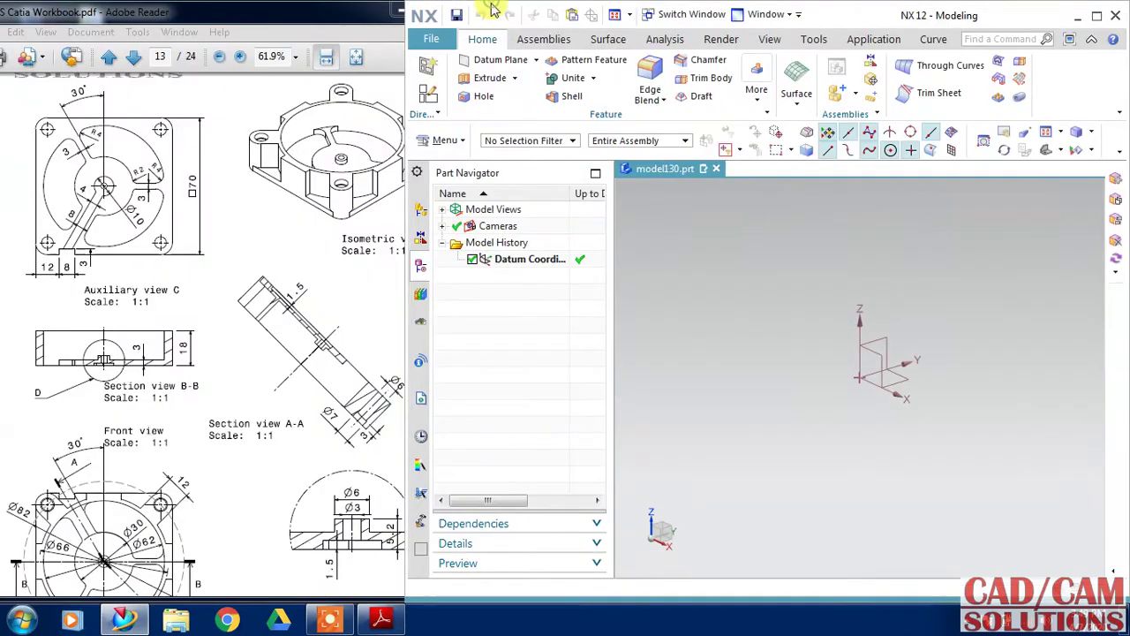
drag(405, 226, 351, 220)
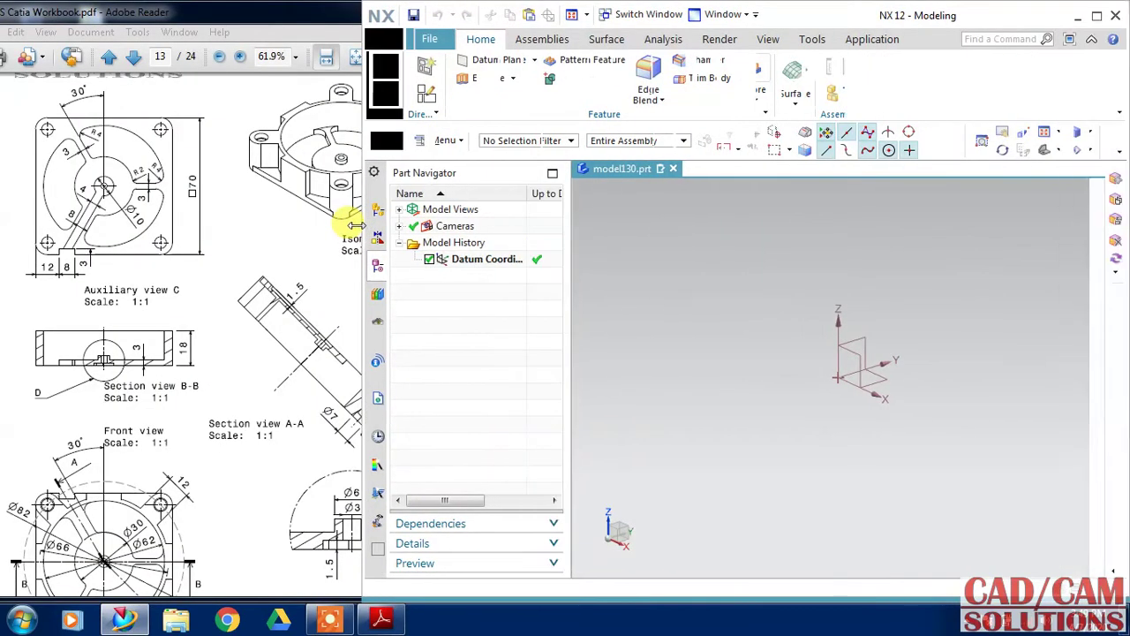
click(364, 172)
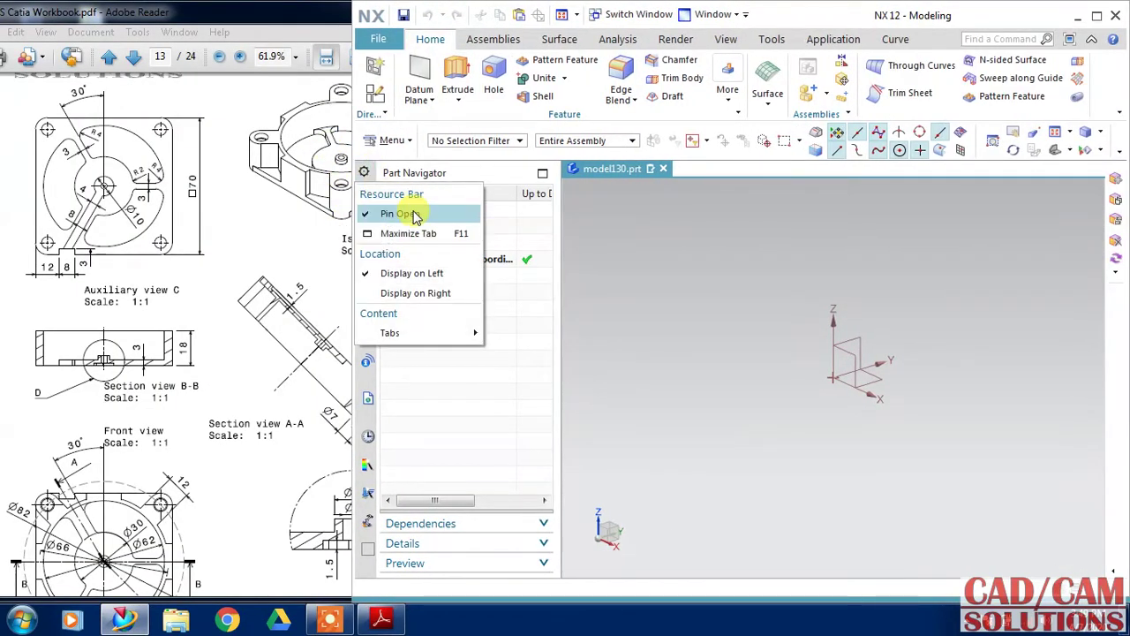
click(402, 215)
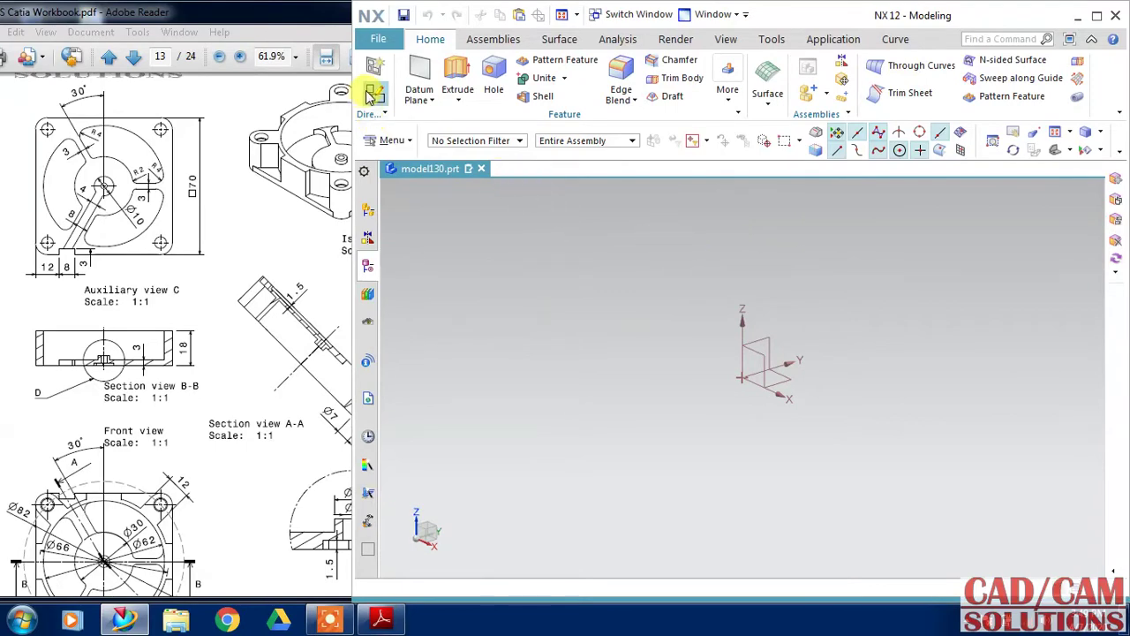
Create a sketch on the XY datum plane with the X axis as horizontal reference
click(371, 88)
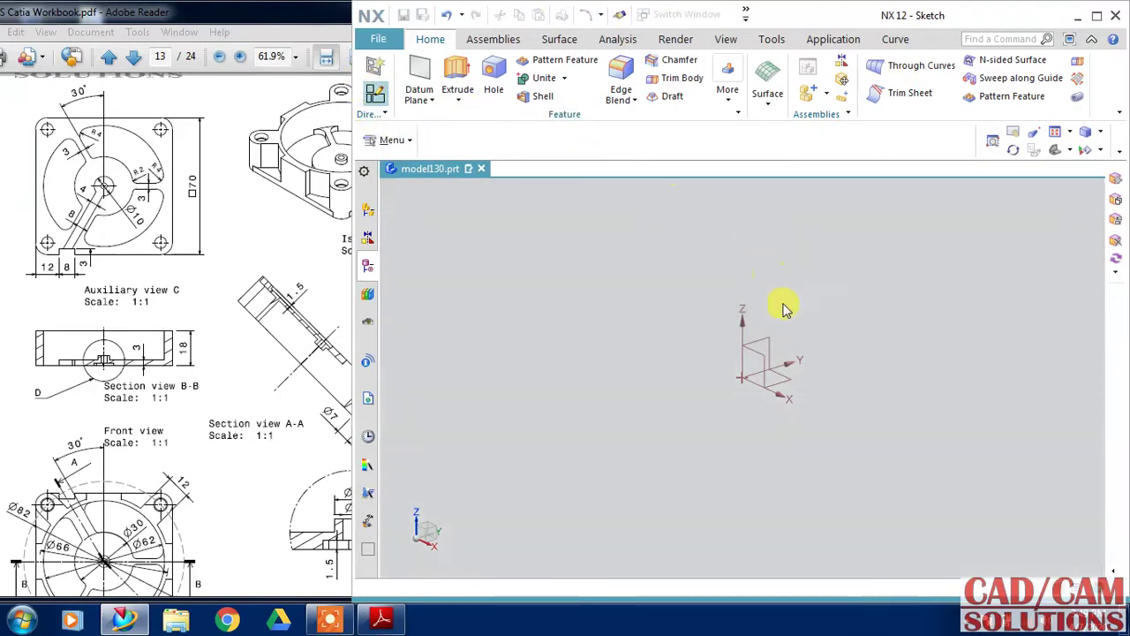
click(802, 395)
click(805, 398)
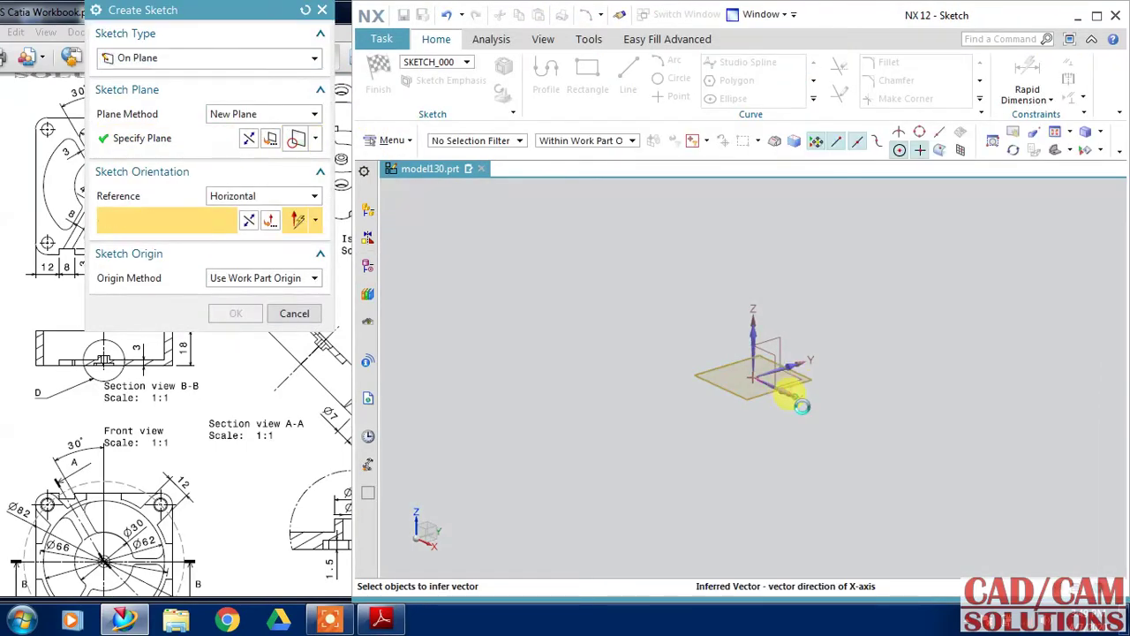
click(251, 323)
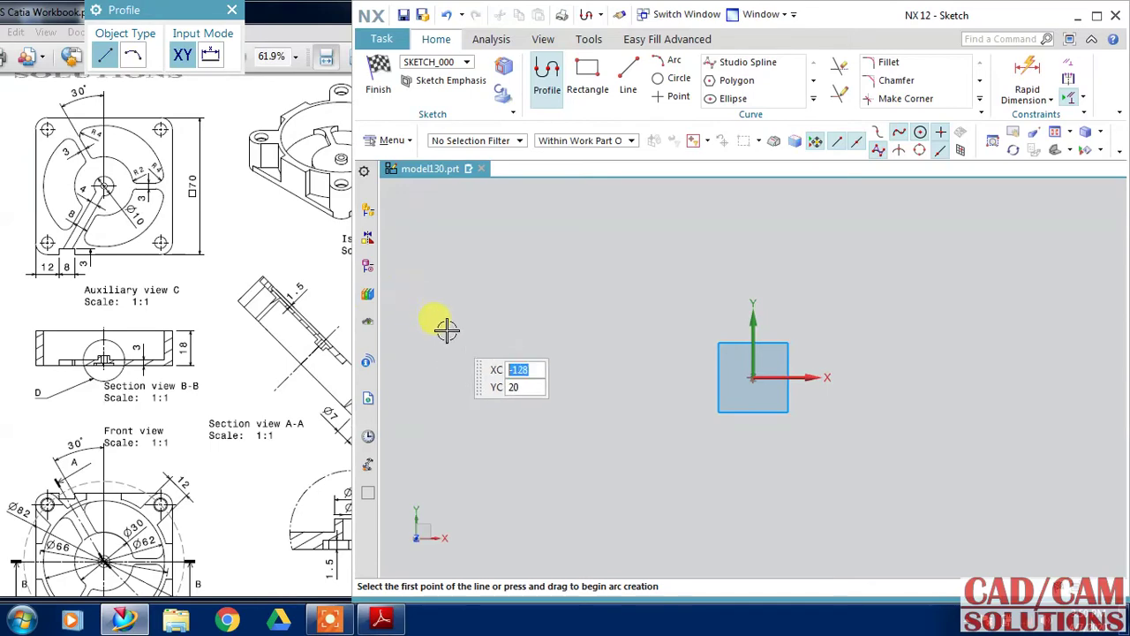
Check the drawing in the PDF, then return to NX and choose the Rectangle tool
click(209, 407)
scroll(215, 327, down, 3)
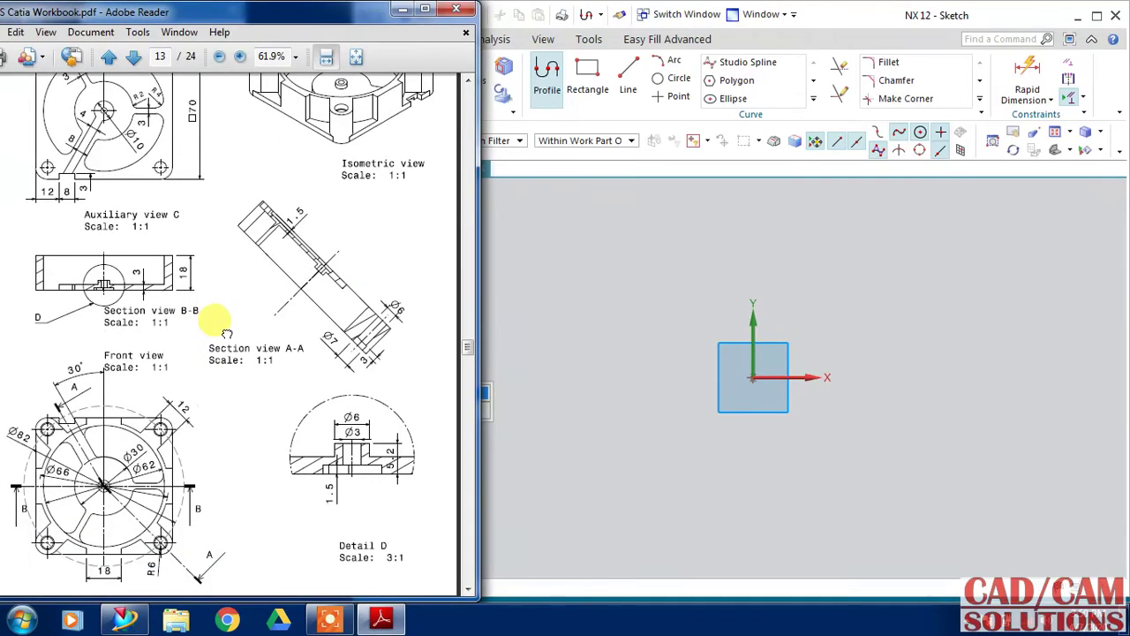
scroll(224, 353, up, 2)
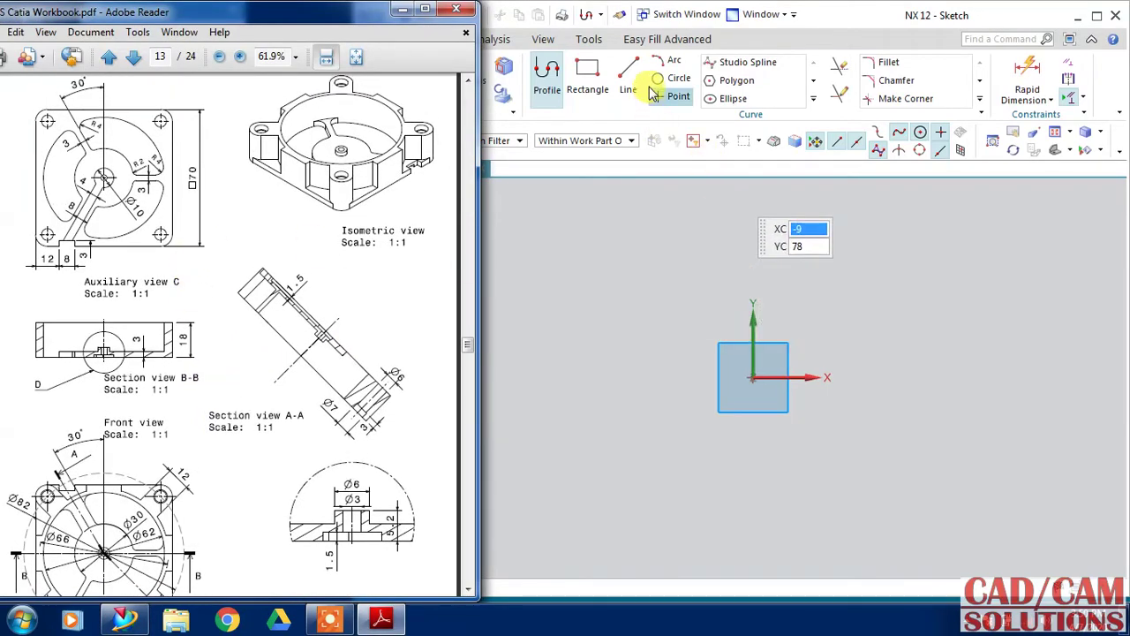
click(603, 73)
click(592, 72)
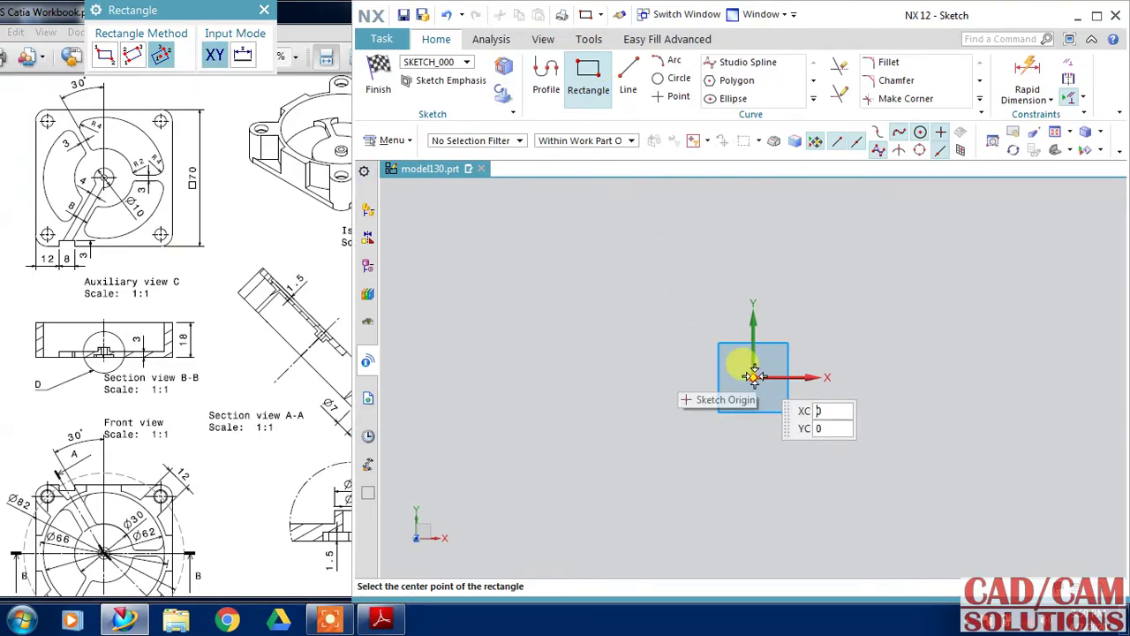
Draw a rectangle centred on the origin and make its top and left edges equal
click(752, 378)
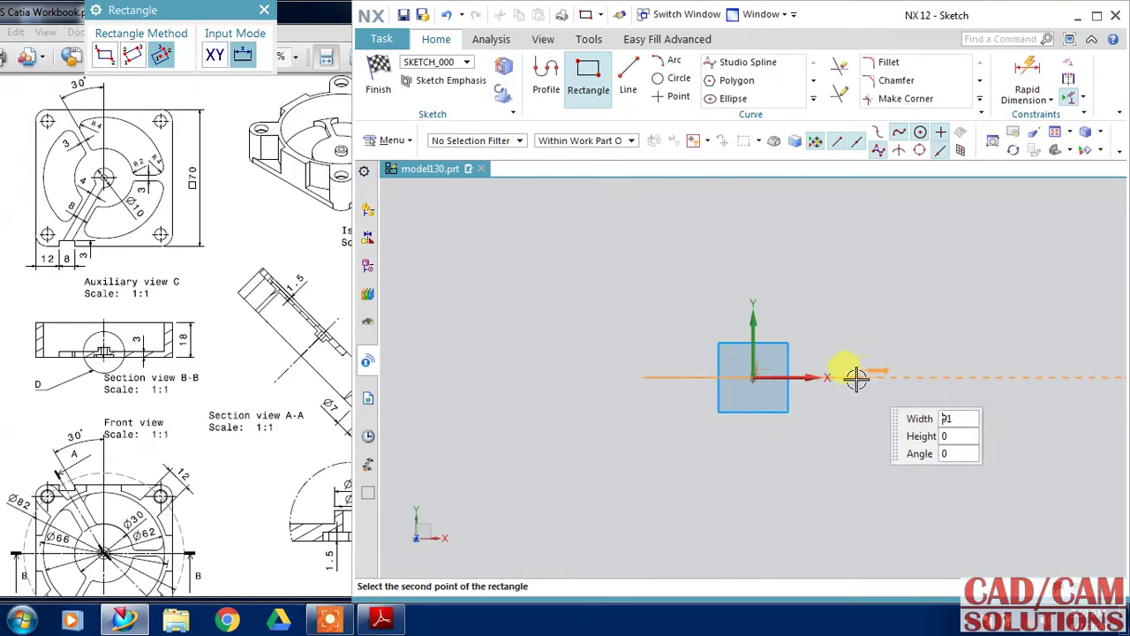
click(853, 378)
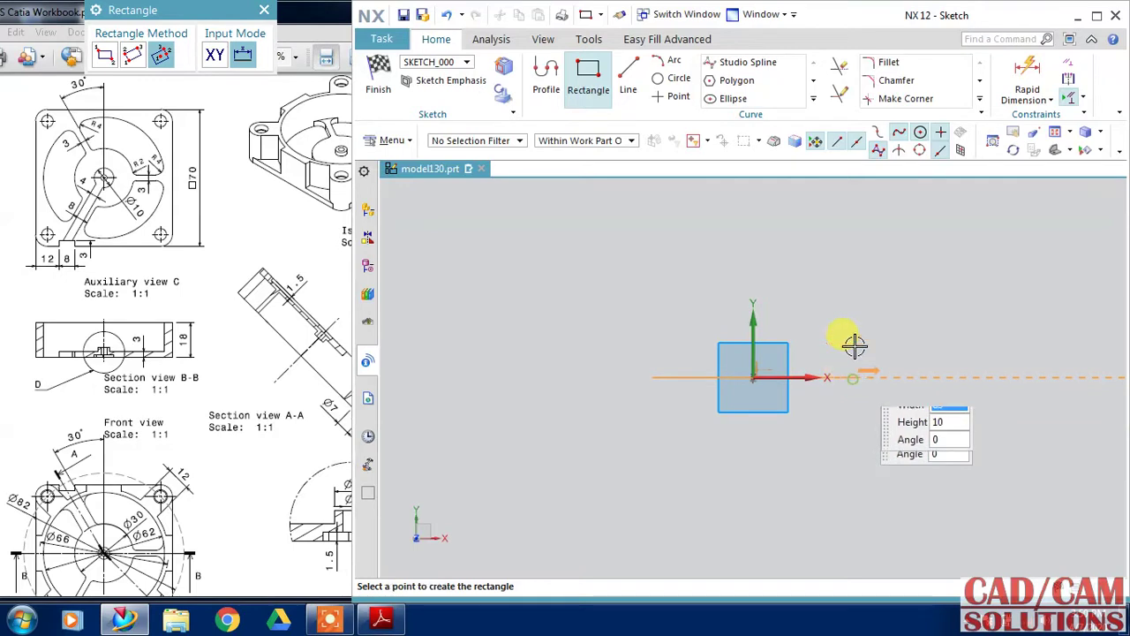
click(866, 273)
click(1067, 76)
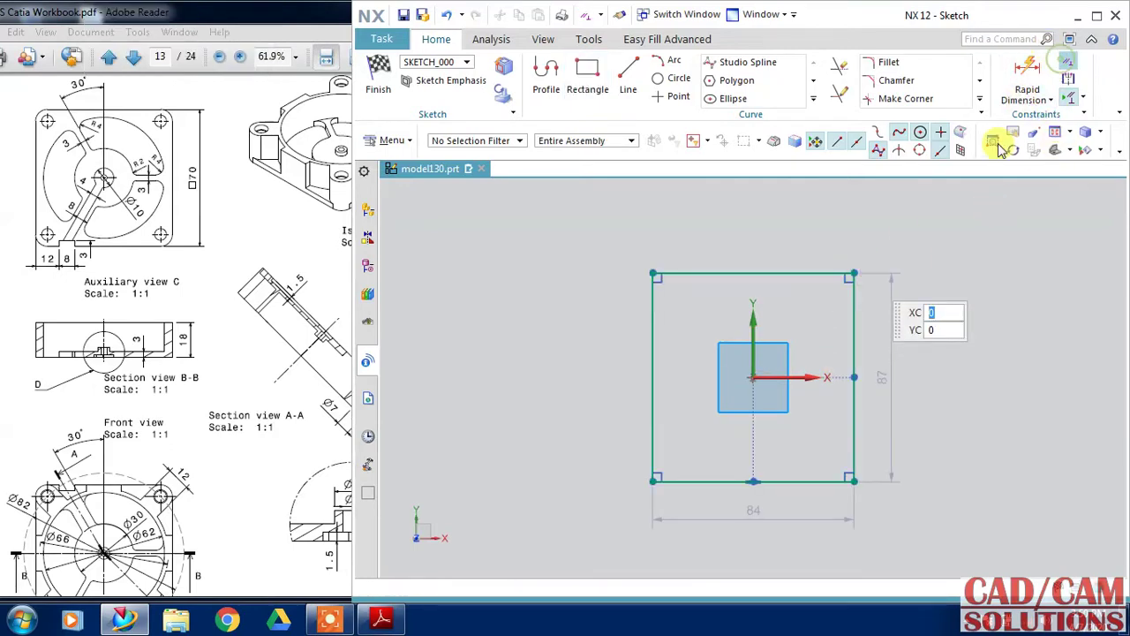
click(713, 283)
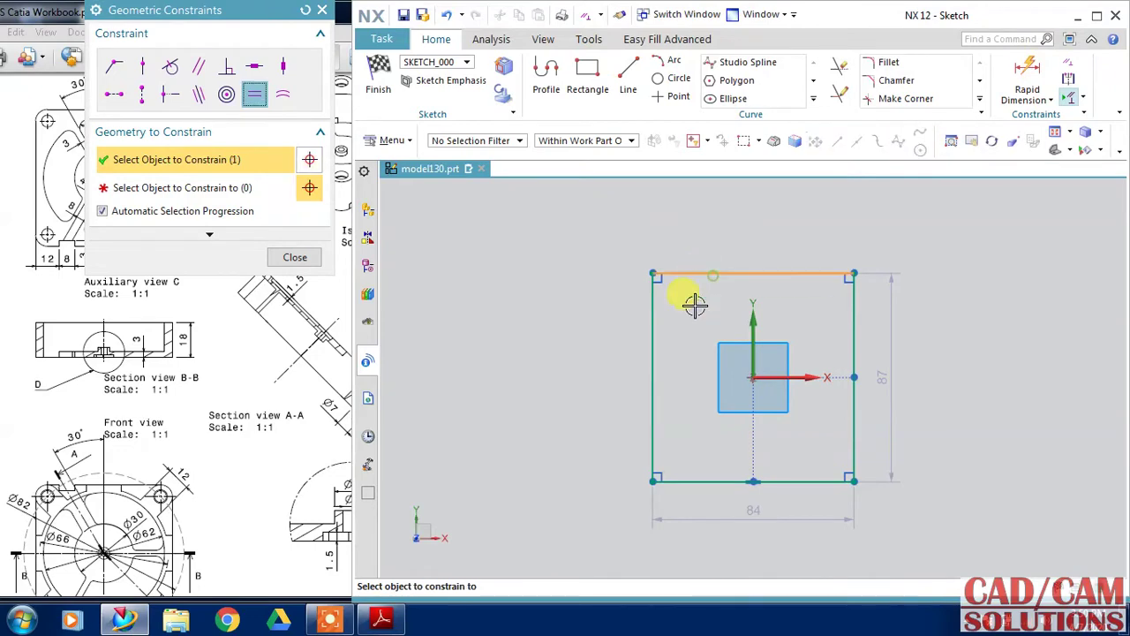
click(656, 349)
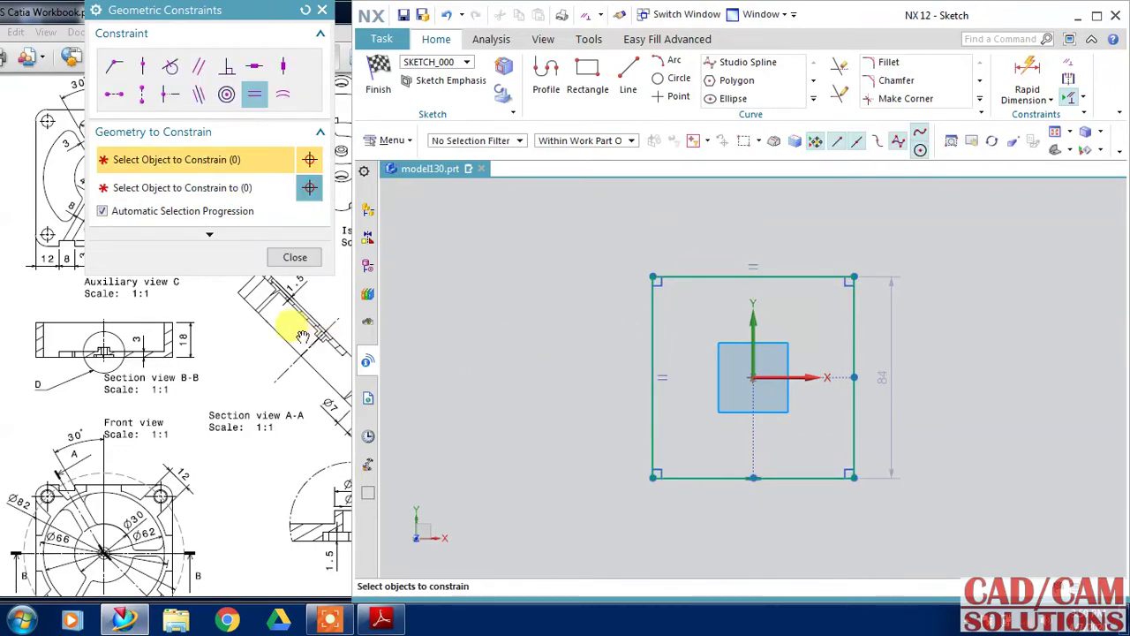
click(294, 258)
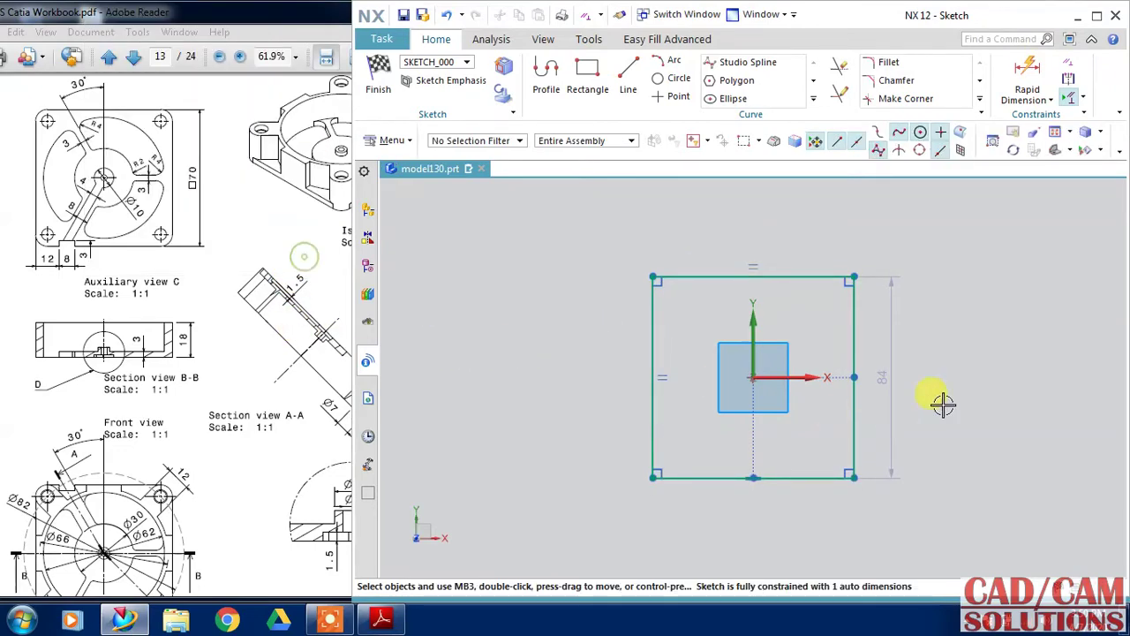
Set the square's side dimension to 70
double_click(894, 369)
text(70)
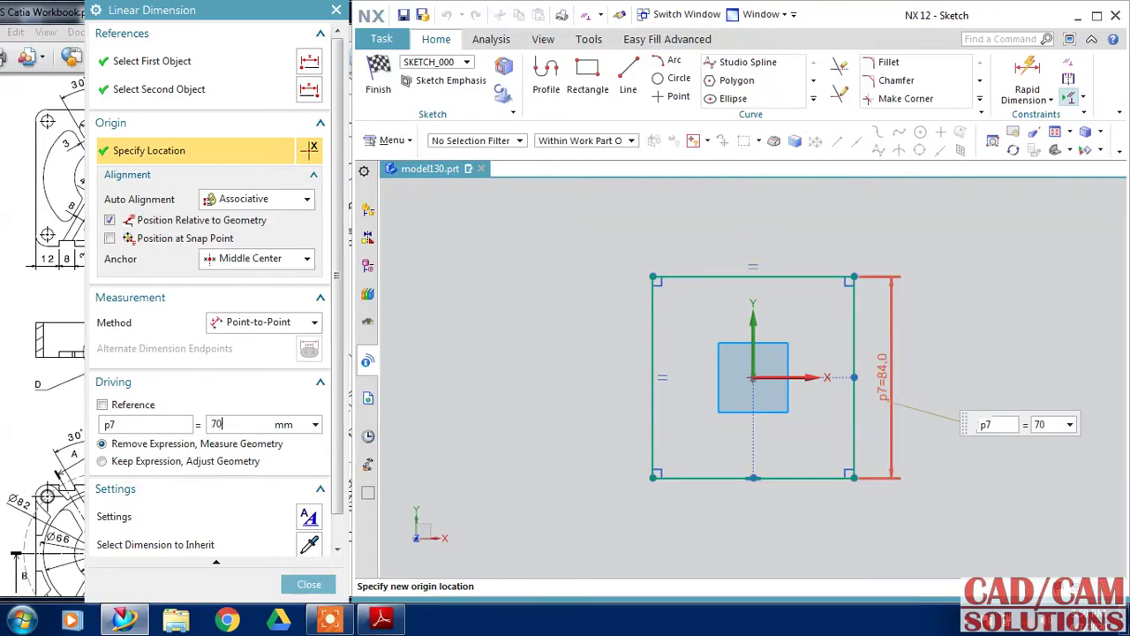
key(Return)
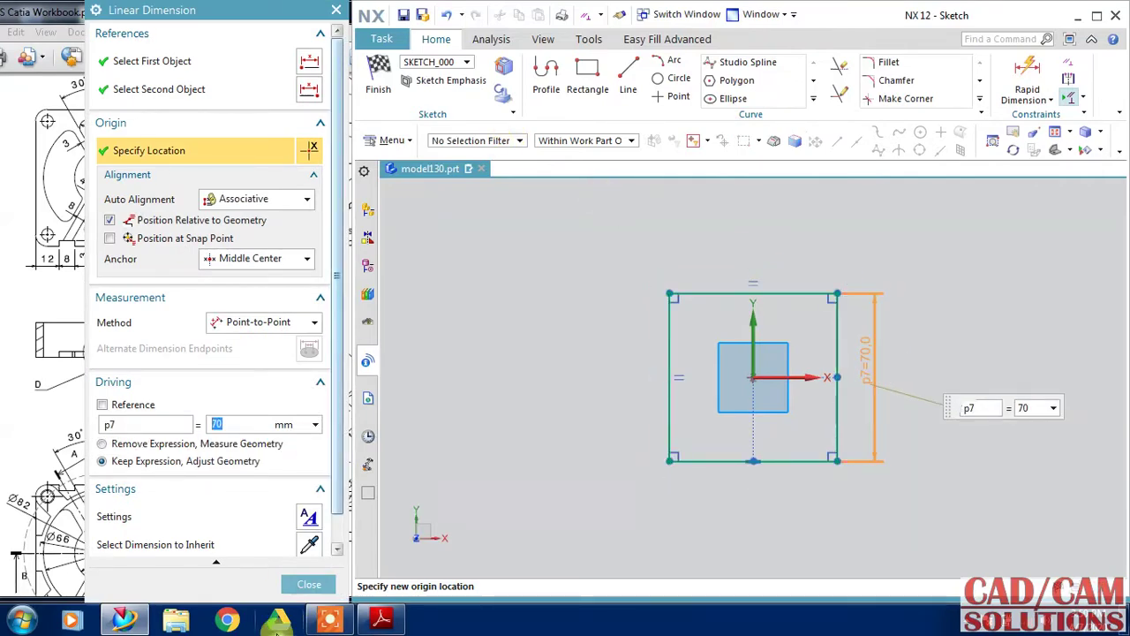
click(309, 585)
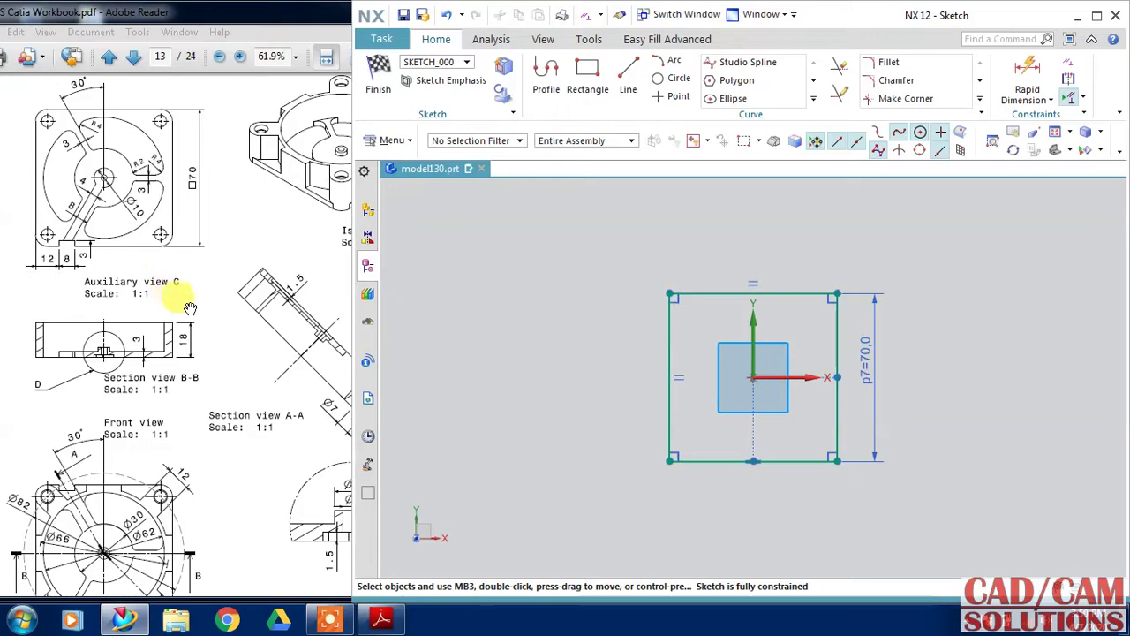
click(159, 428)
scroll(164, 391, down, 2)
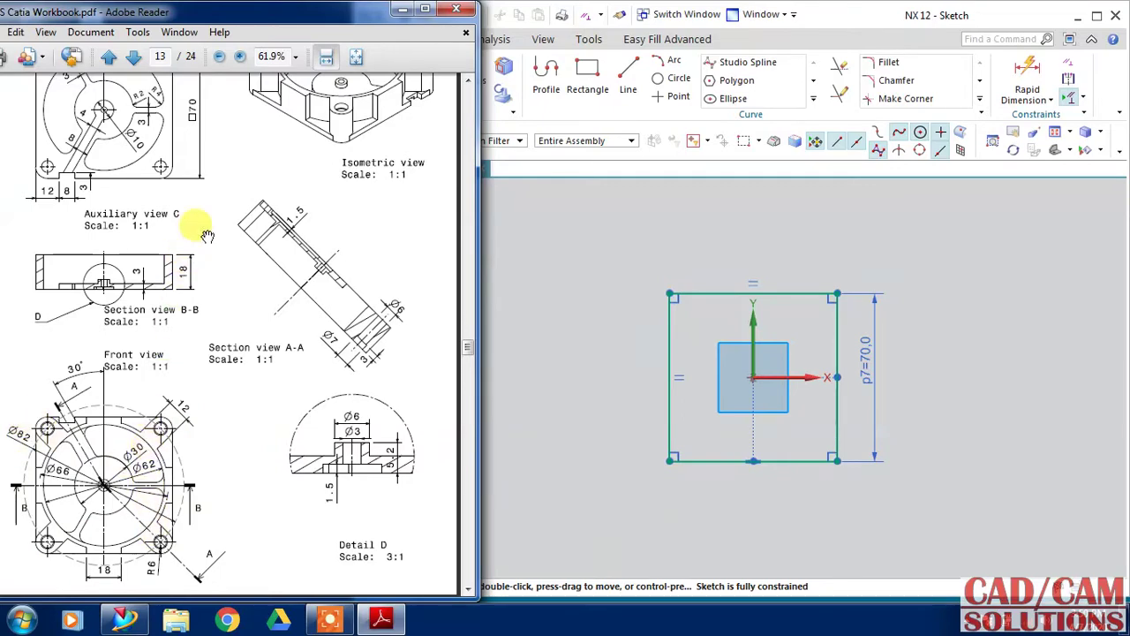
scroll(212, 231, up, 1)
scroll(229, 265, up, 1)
drag(203, 309, 205, 240)
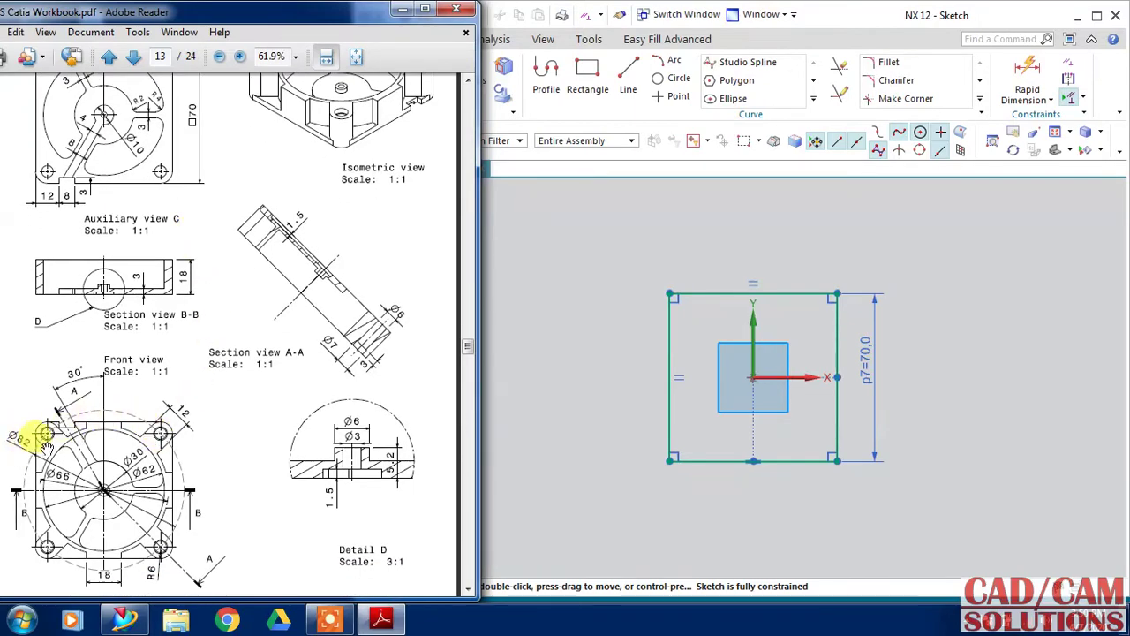
drag(117, 257, 134, 362)
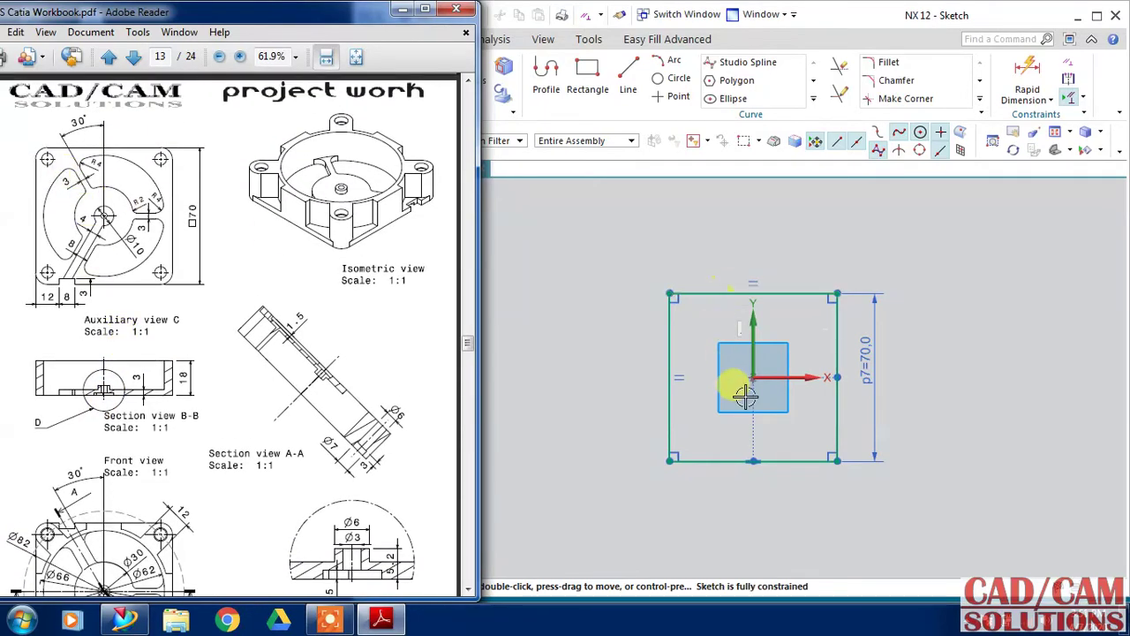
scroll(733, 365, up, 2)
scroll(216, 315, down, 1)
scroll(215, 313, down, 1)
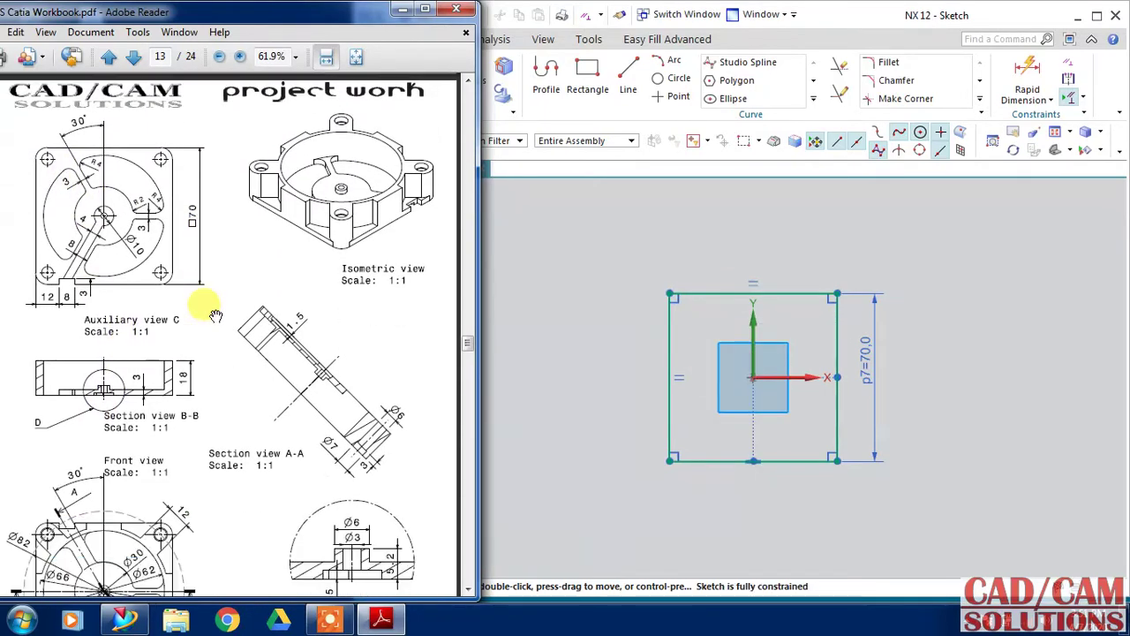
scroll(215, 309, down, 1)
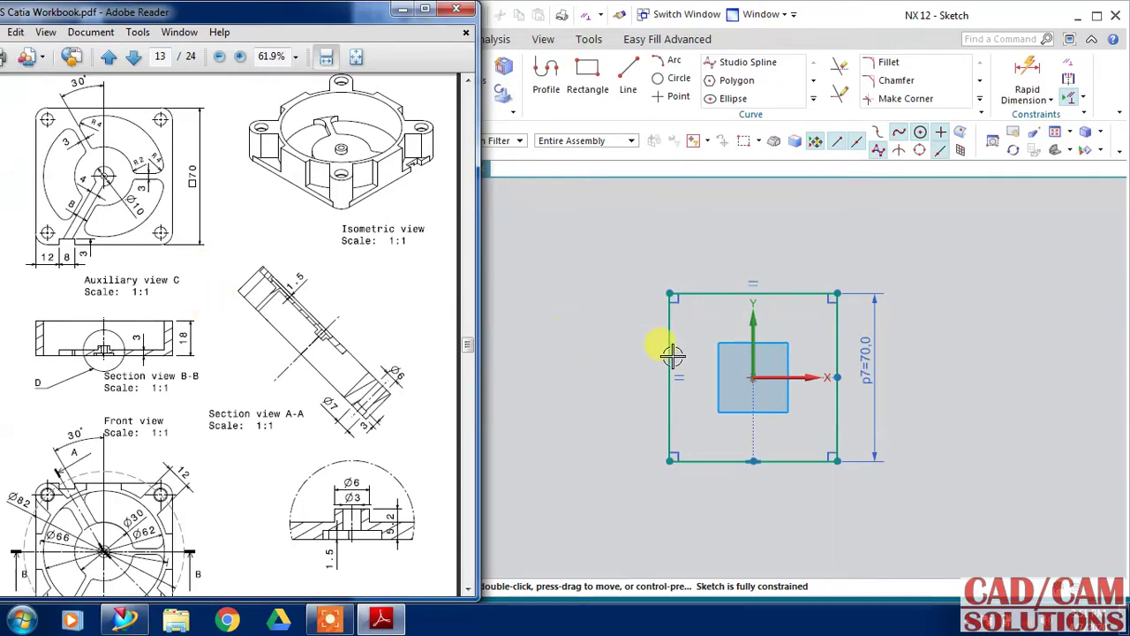
Place concentric Ø10, Ø30 and Ø62 circles centred on the sketch origin
click(677, 79)
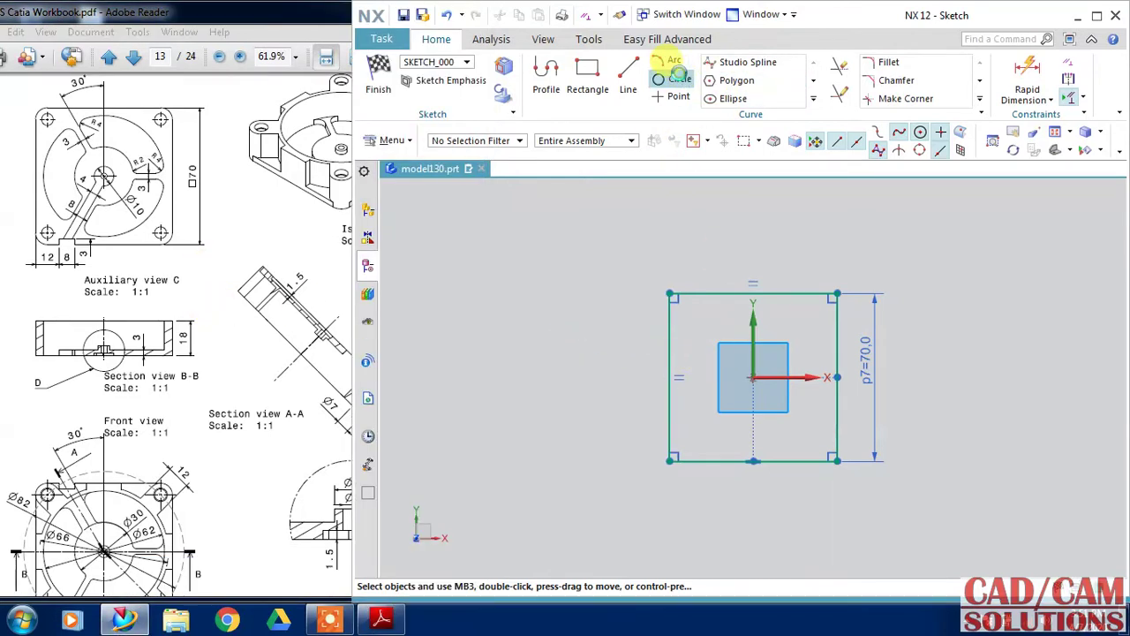
click(753, 377)
text(1)
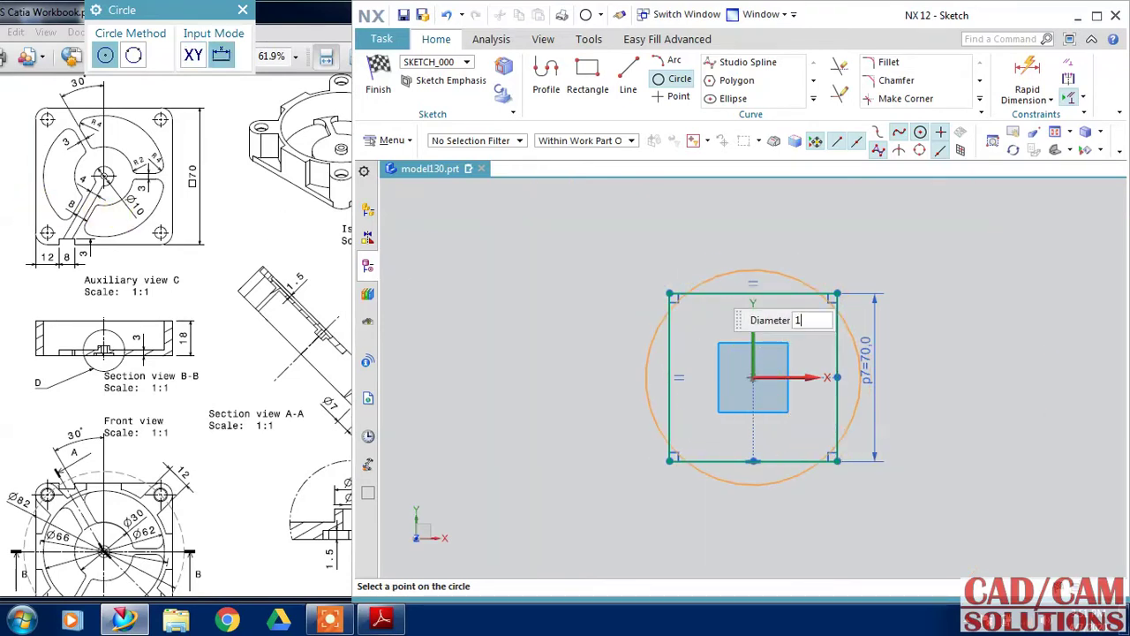
text(0)
key(Return)
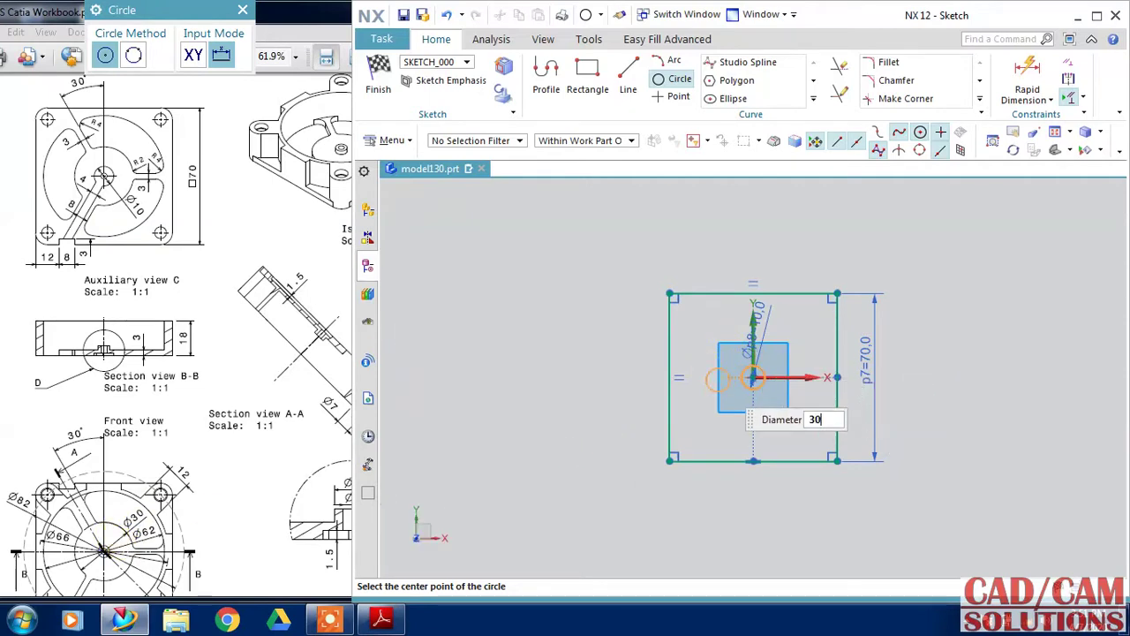
click(751, 377)
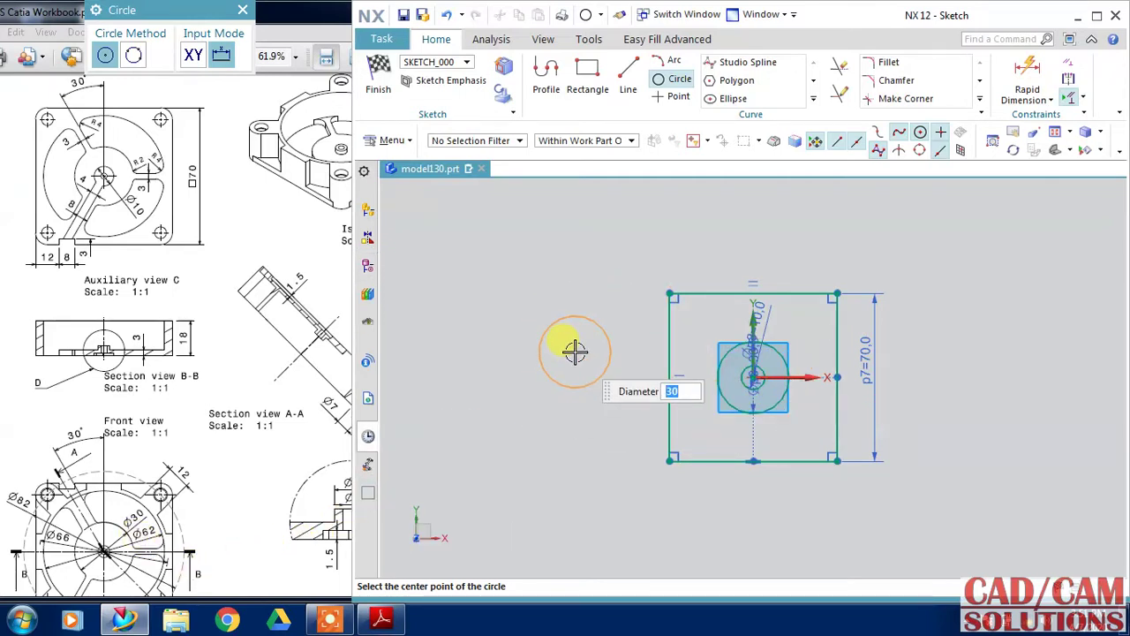
text(62)
key(Return)
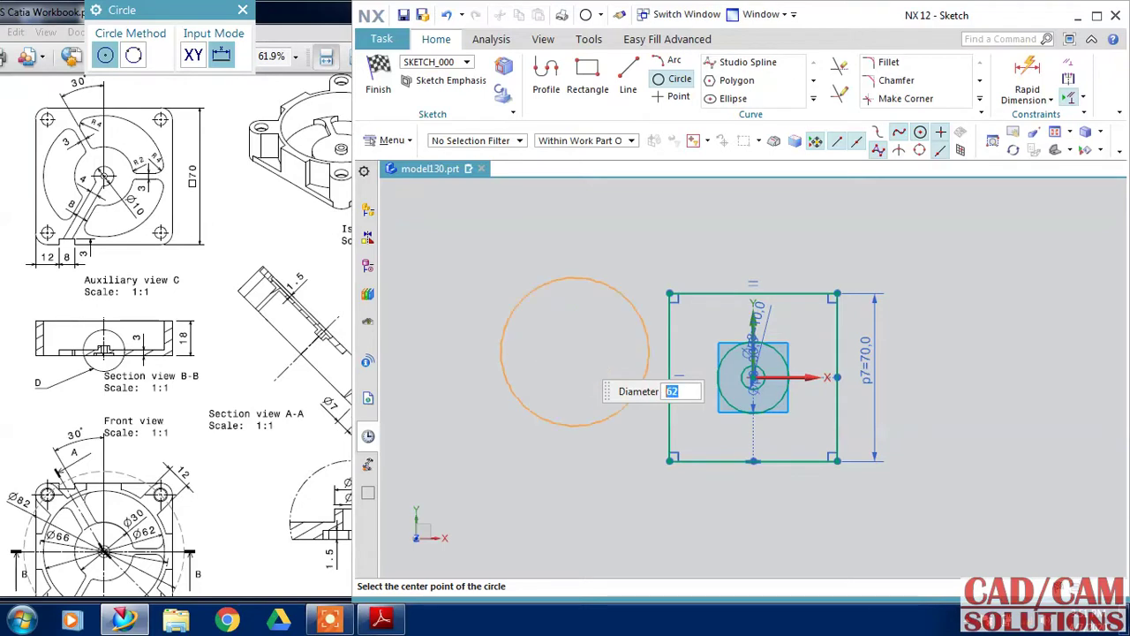
click(753, 377)
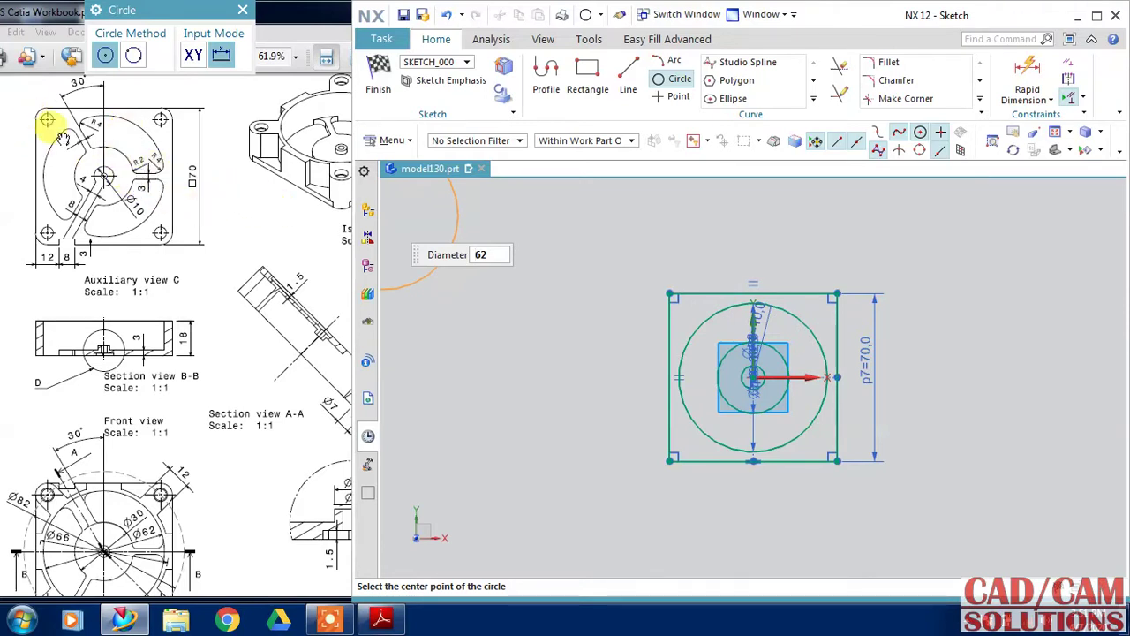
mouse_move(367, 266)
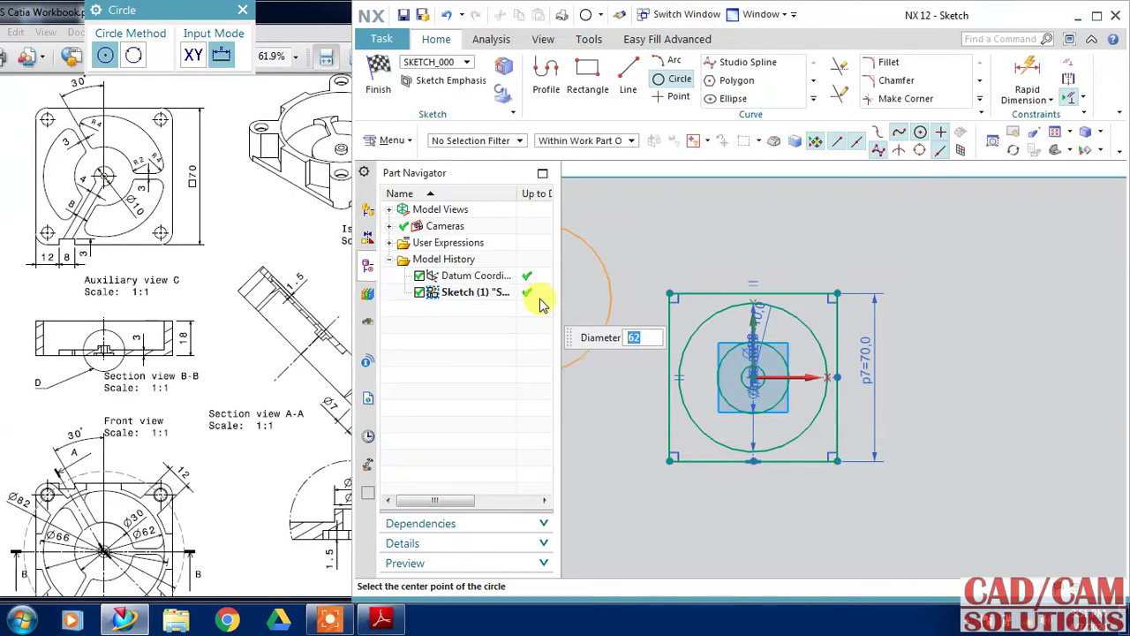
Draw a horizontal line from the circle centre to the square's right edge
click(629, 78)
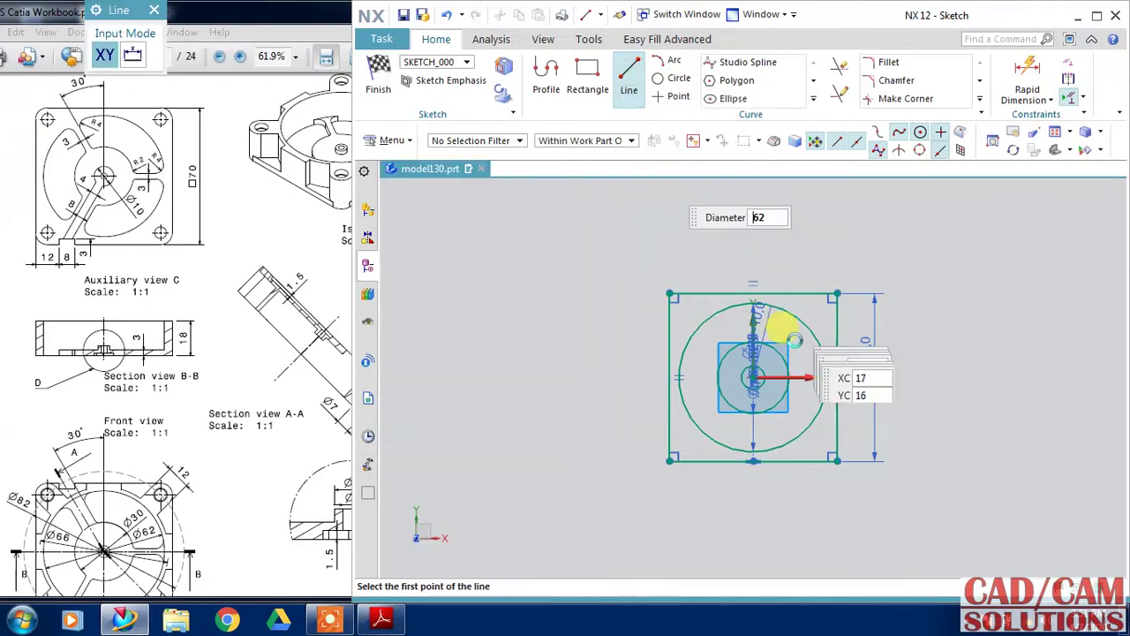
click(751, 377)
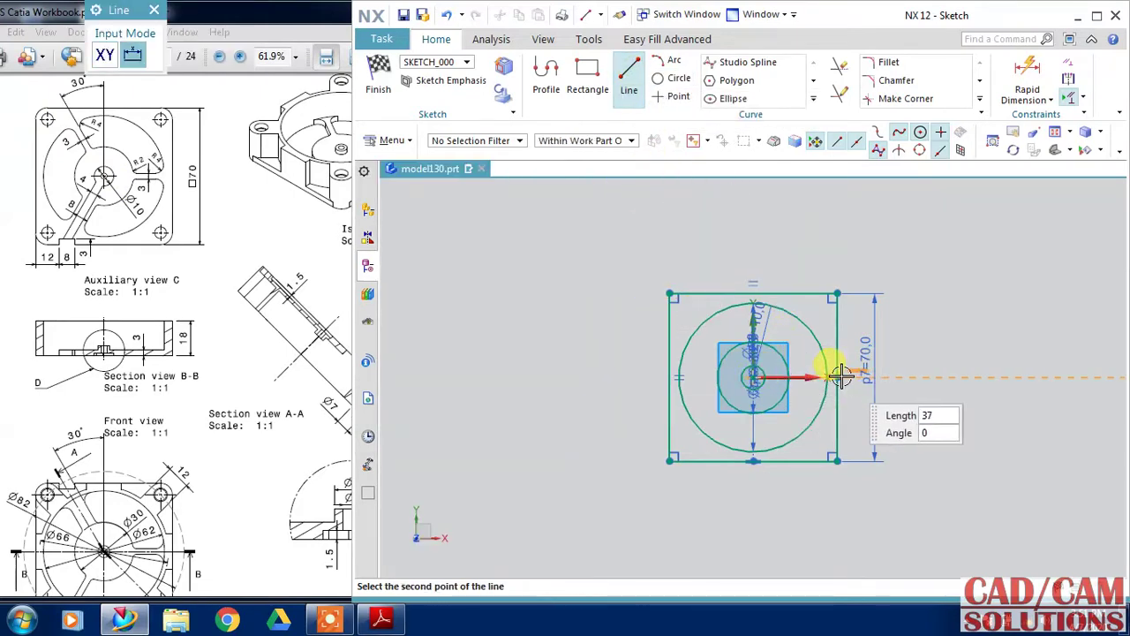
click(839, 377)
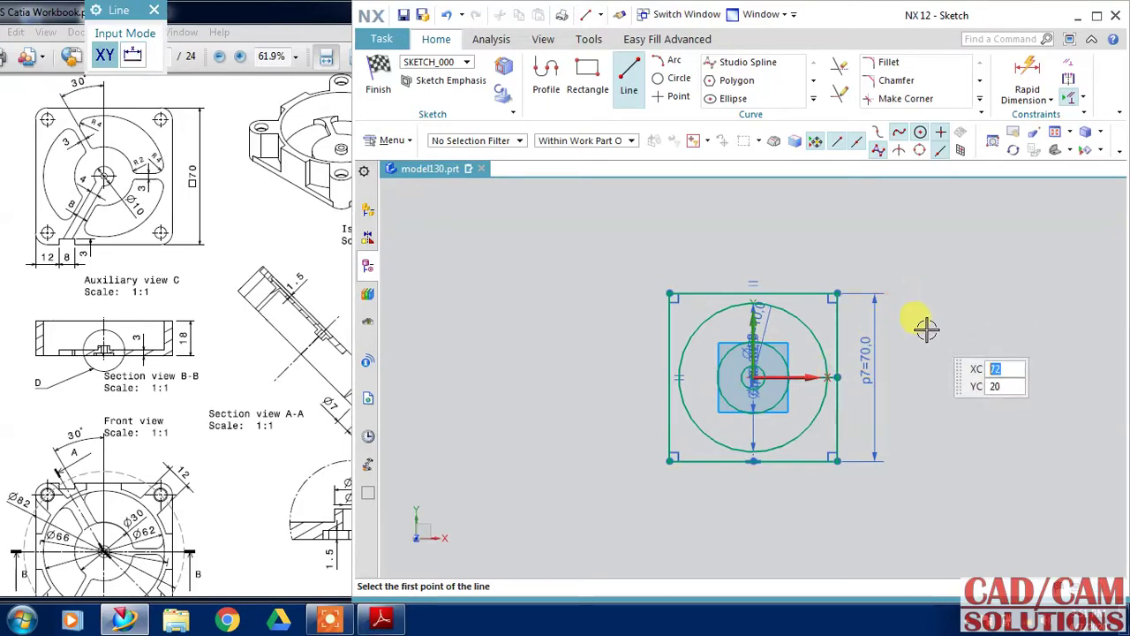
key(Escape)
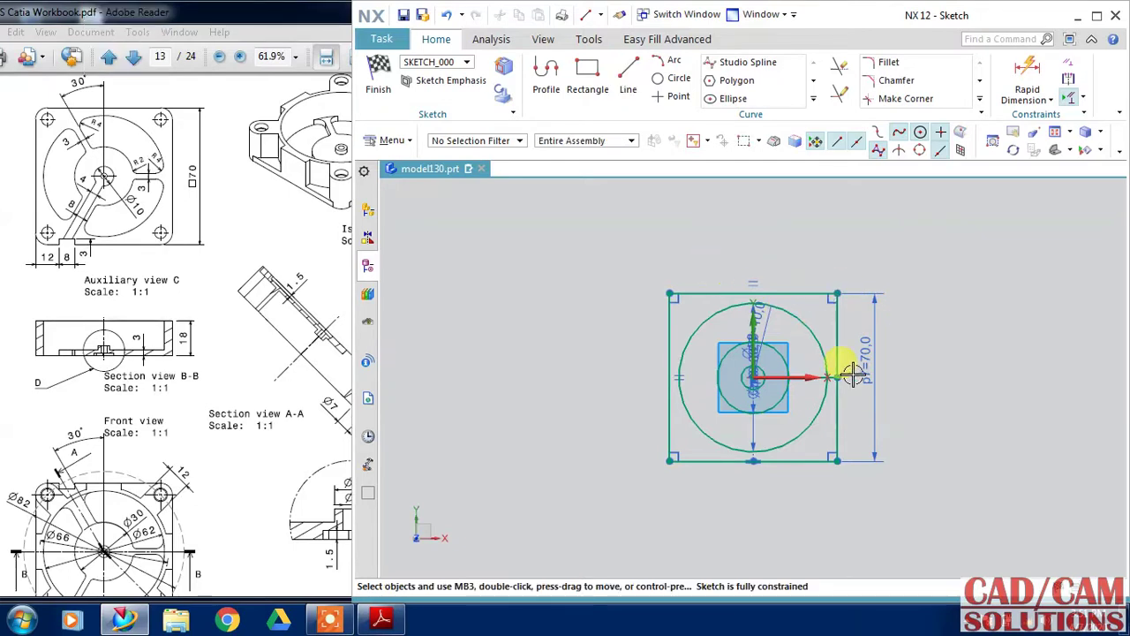
Move the Ø62 and Ø10 dimension labels clear of the geometry
scroll(775, 362, up, 2)
scroll(777, 371, up, 2)
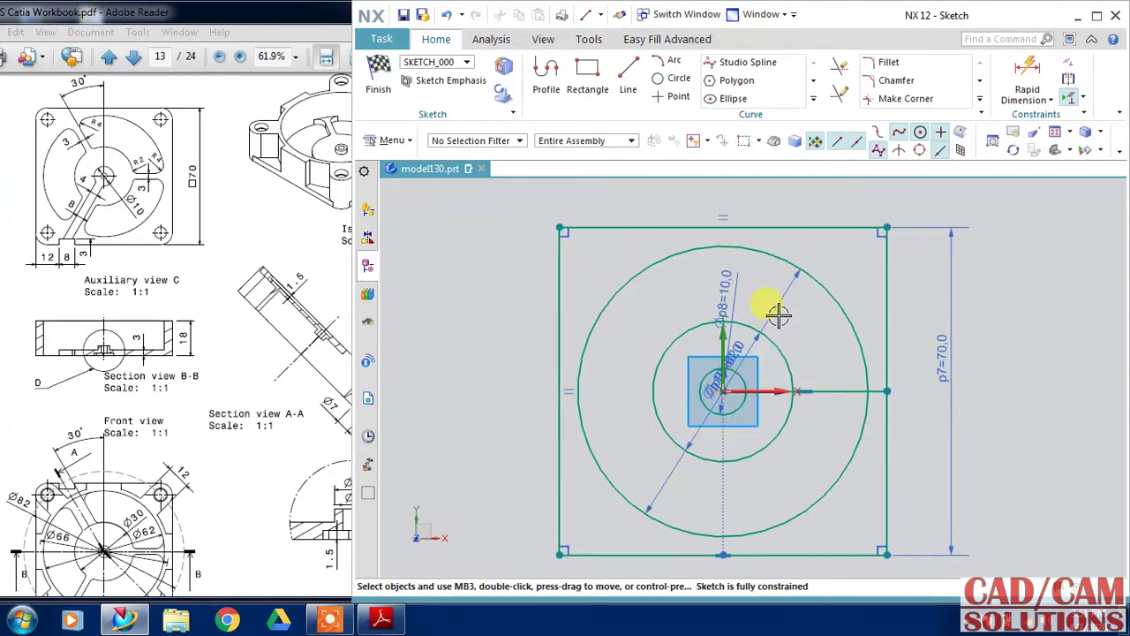
drag(779, 315, 823, 353)
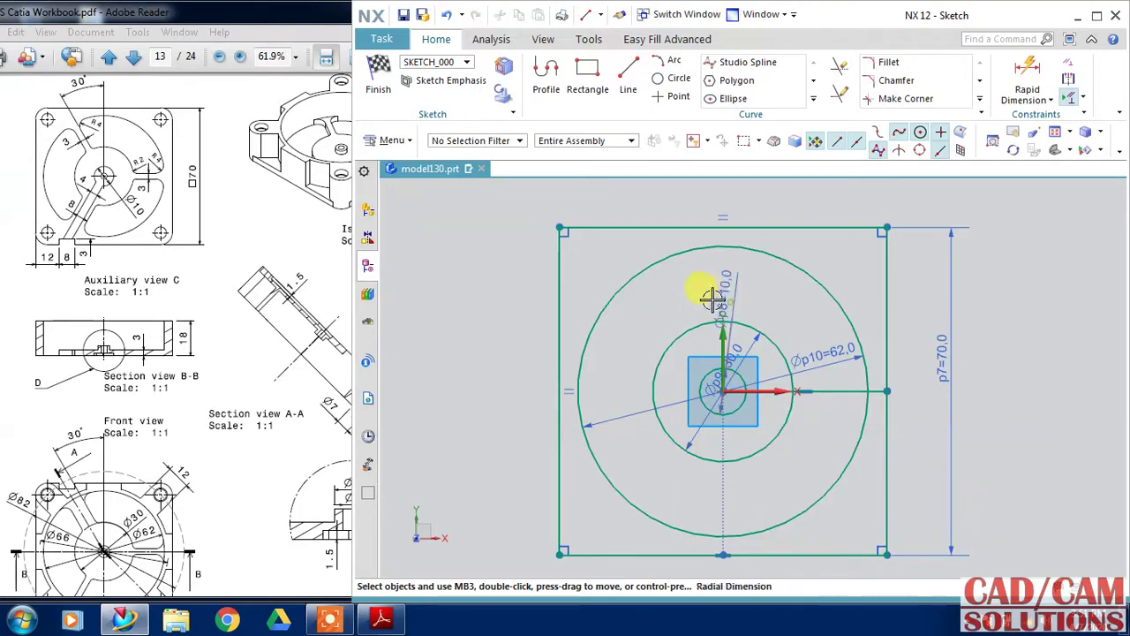
drag(711, 300, 680, 289)
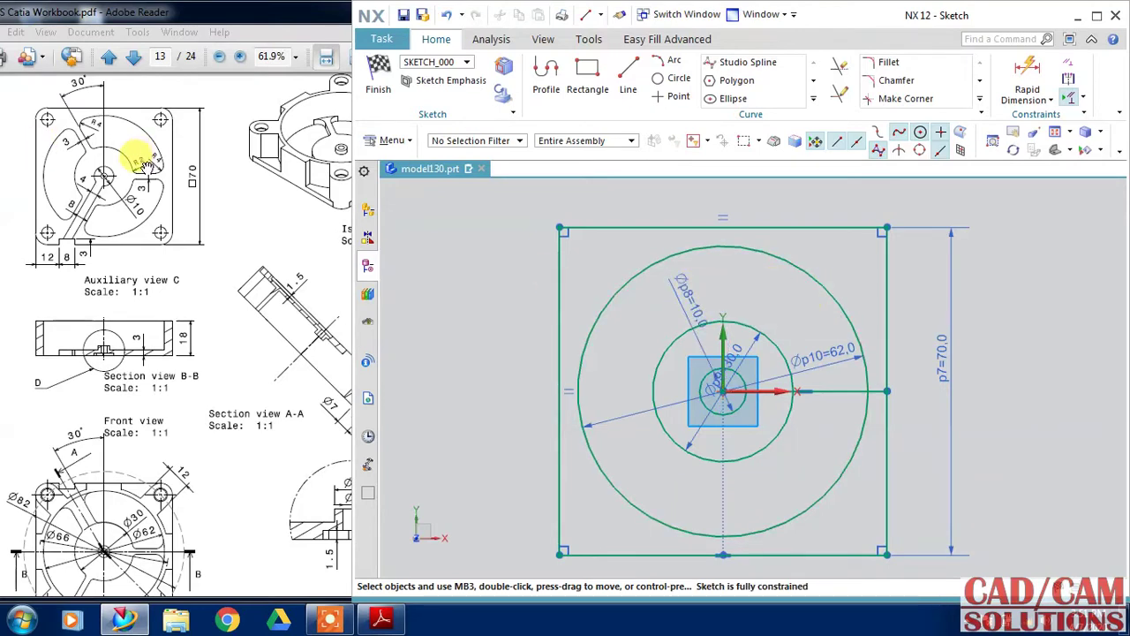
Draw a line from the circle centre up past the square's top edge
click(369, 264)
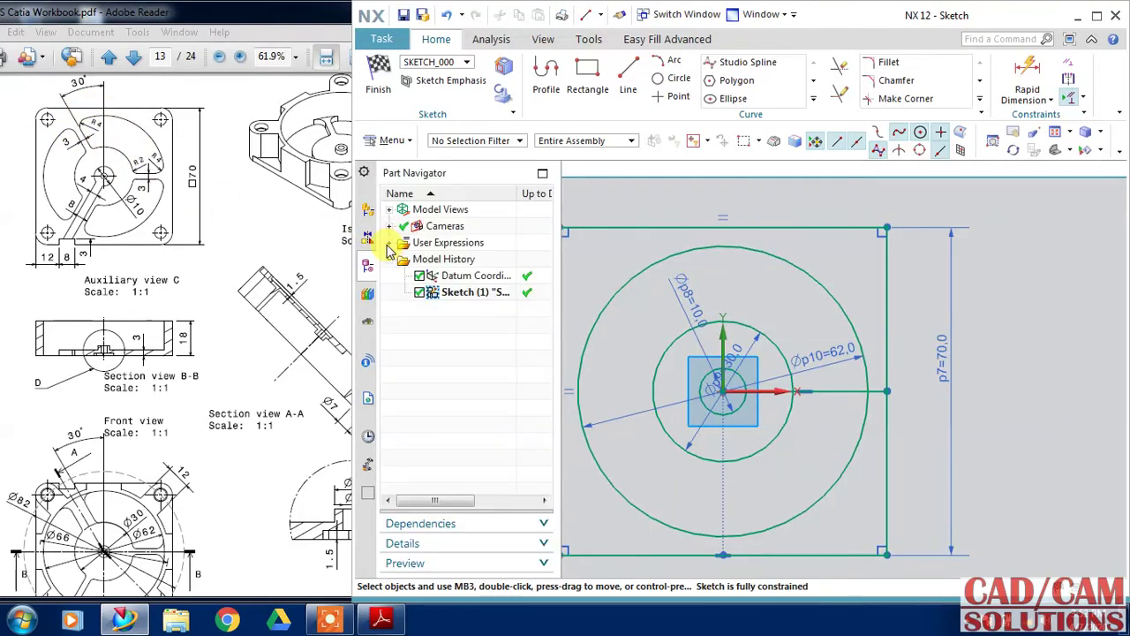
click(629, 75)
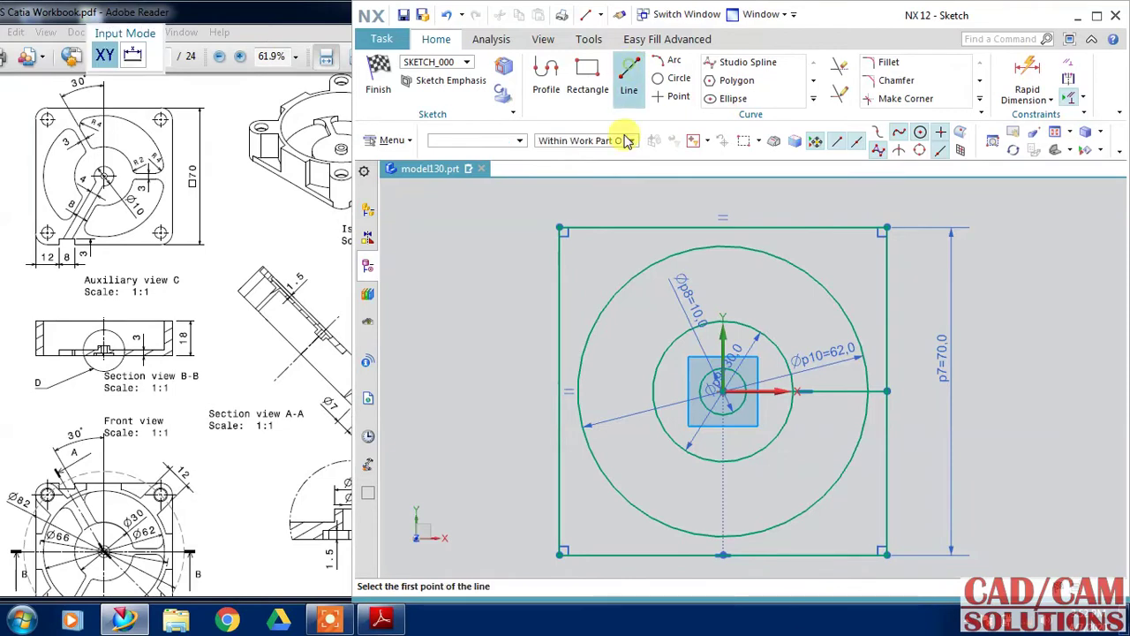
click(723, 388)
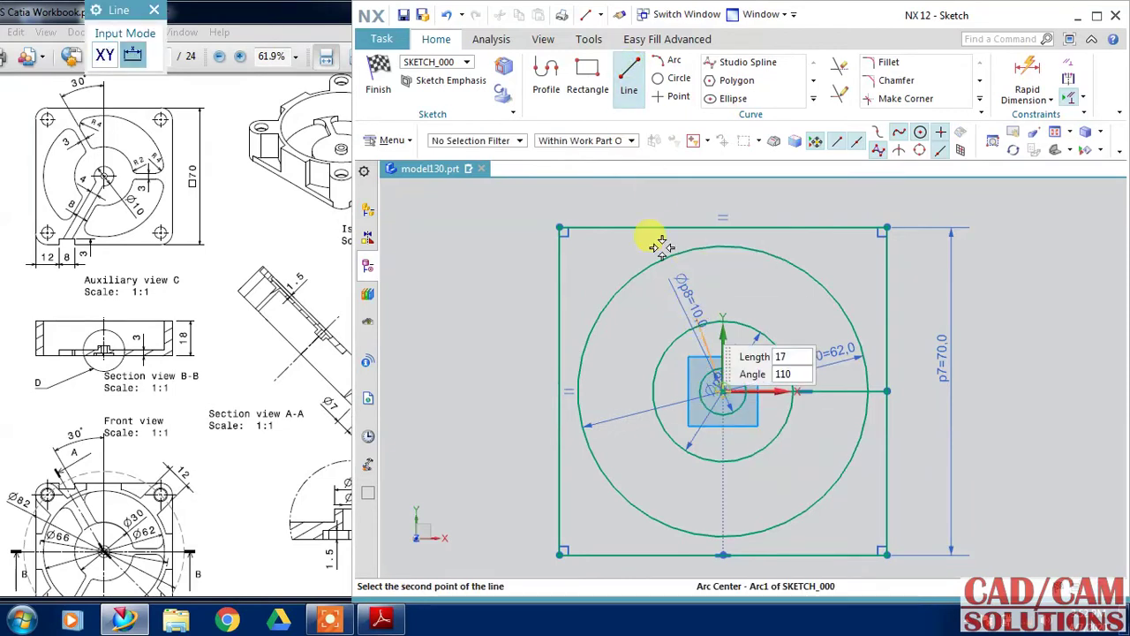
click(633, 213)
key(Escape)
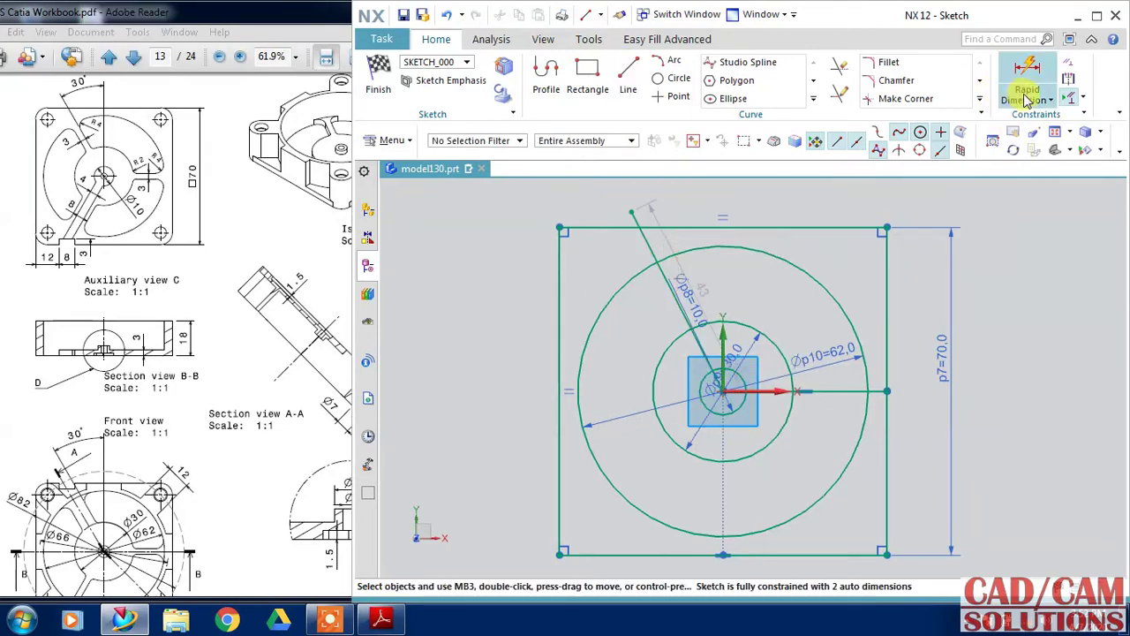
Dimension the inclined line at 30° from the vertical axis
click(1027, 100)
click(1020, 180)
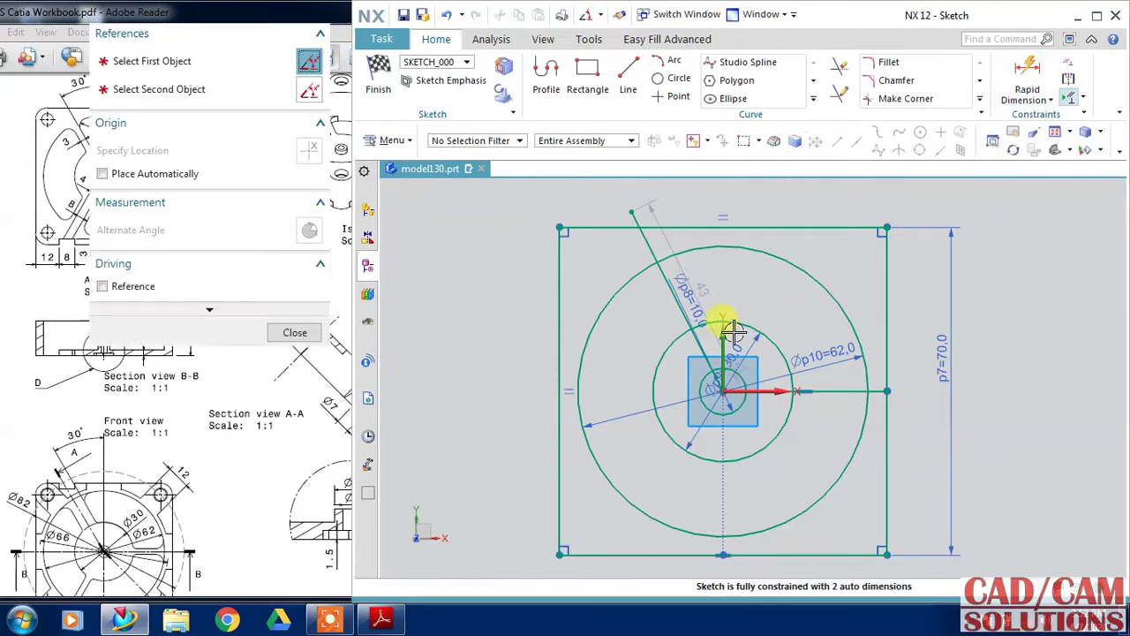
click(666, 254)
click(664, 277)
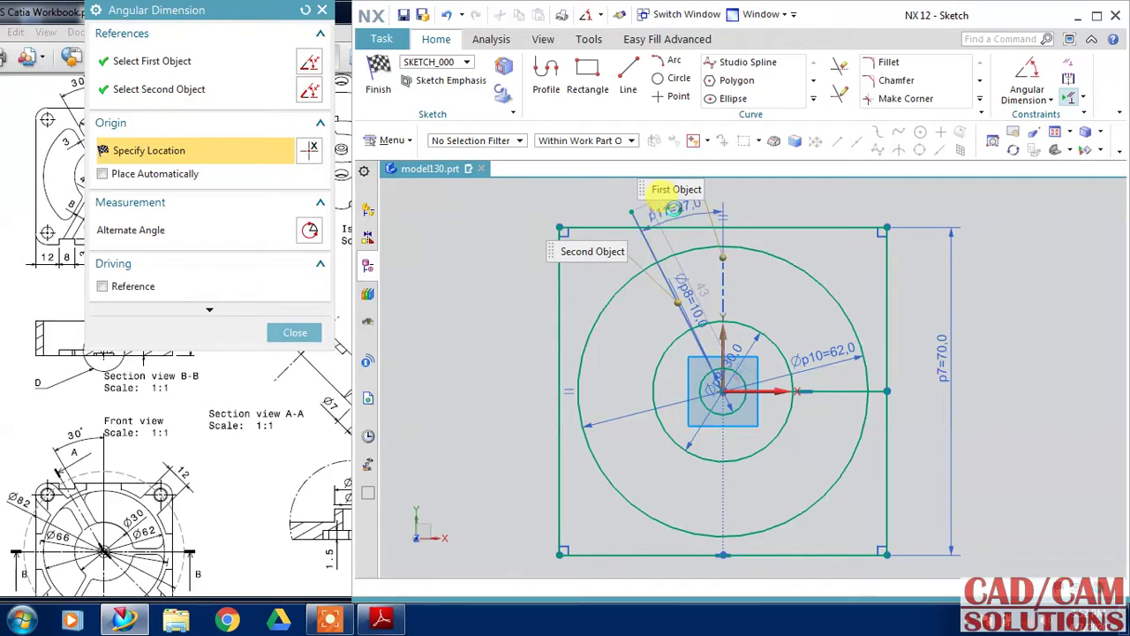
click(673, 208)
text(30)
key(Return)
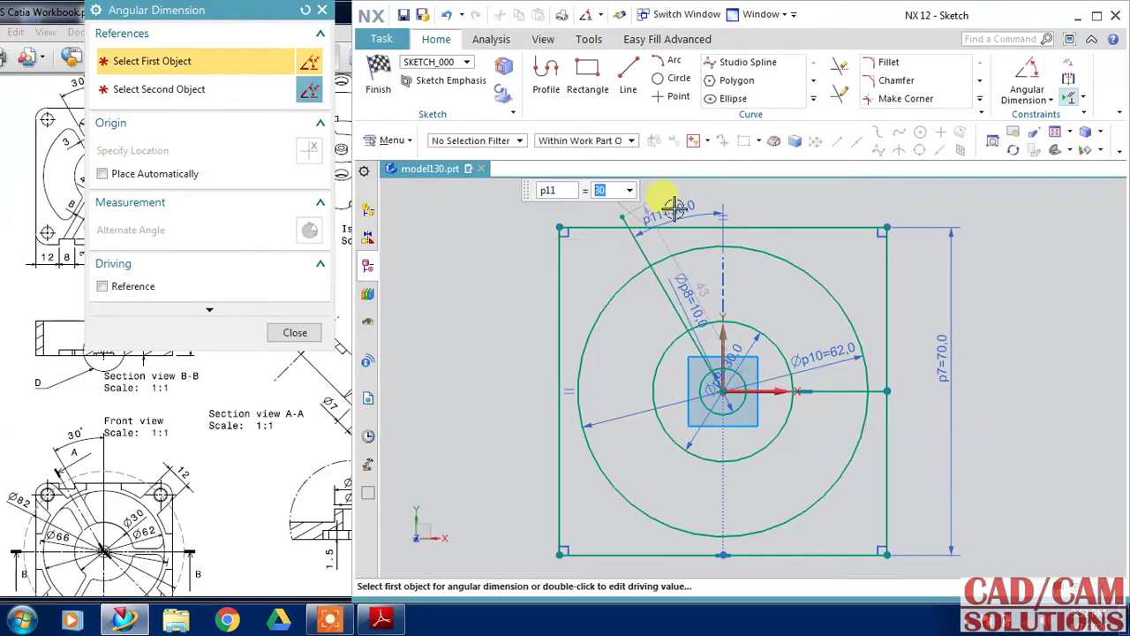
click(295, 332)
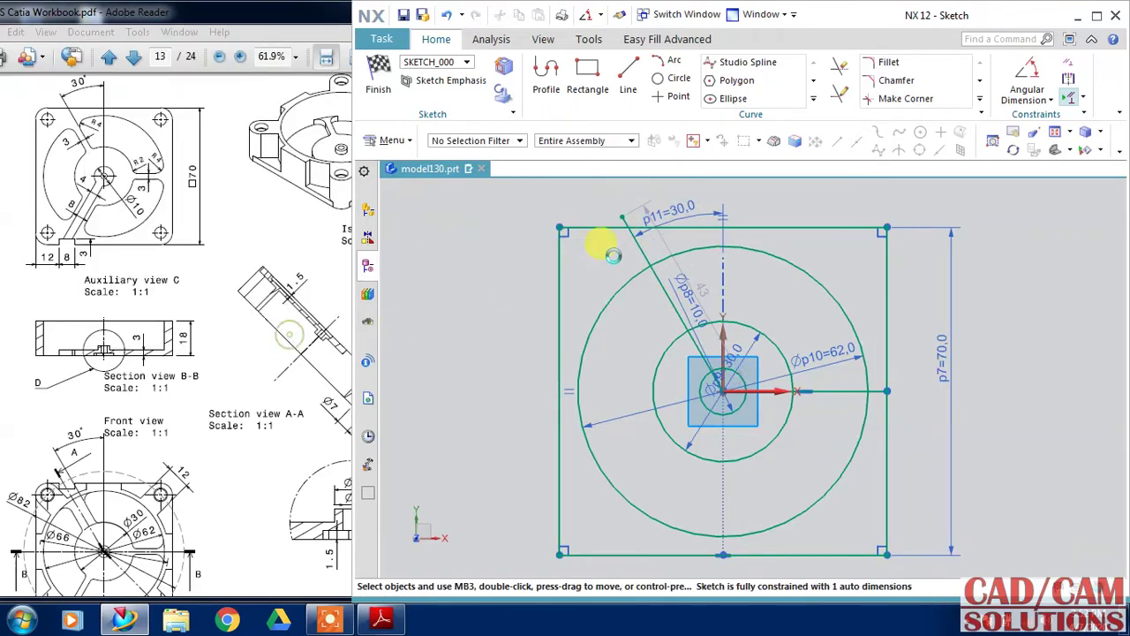
click(840, 67)
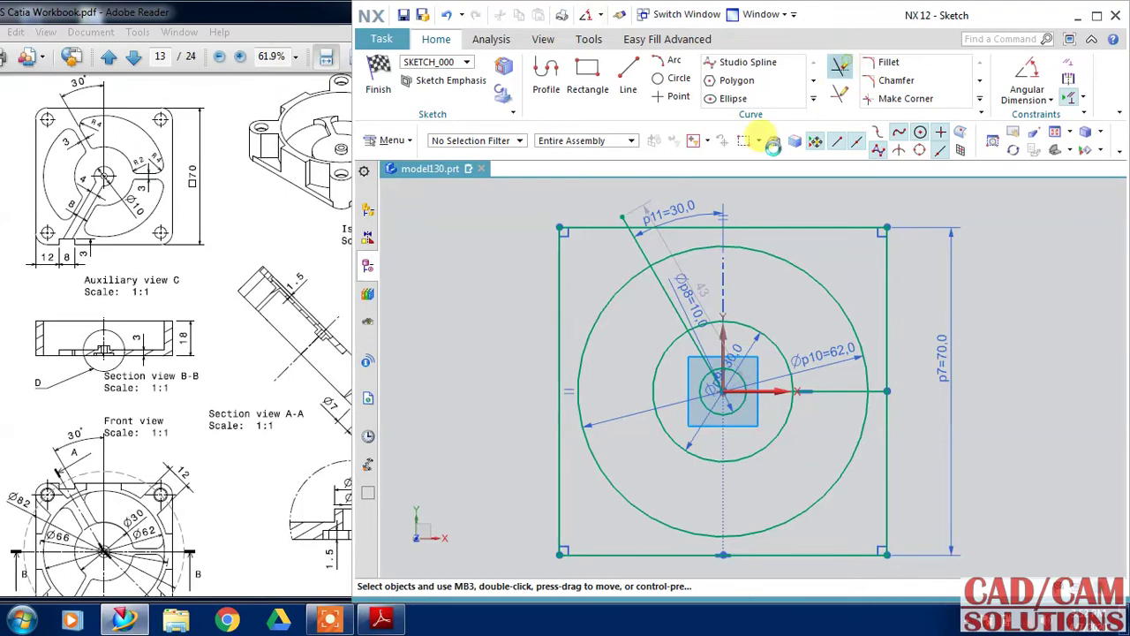
Trim the inclined line's stub above the square's top edge
click(619, 212)
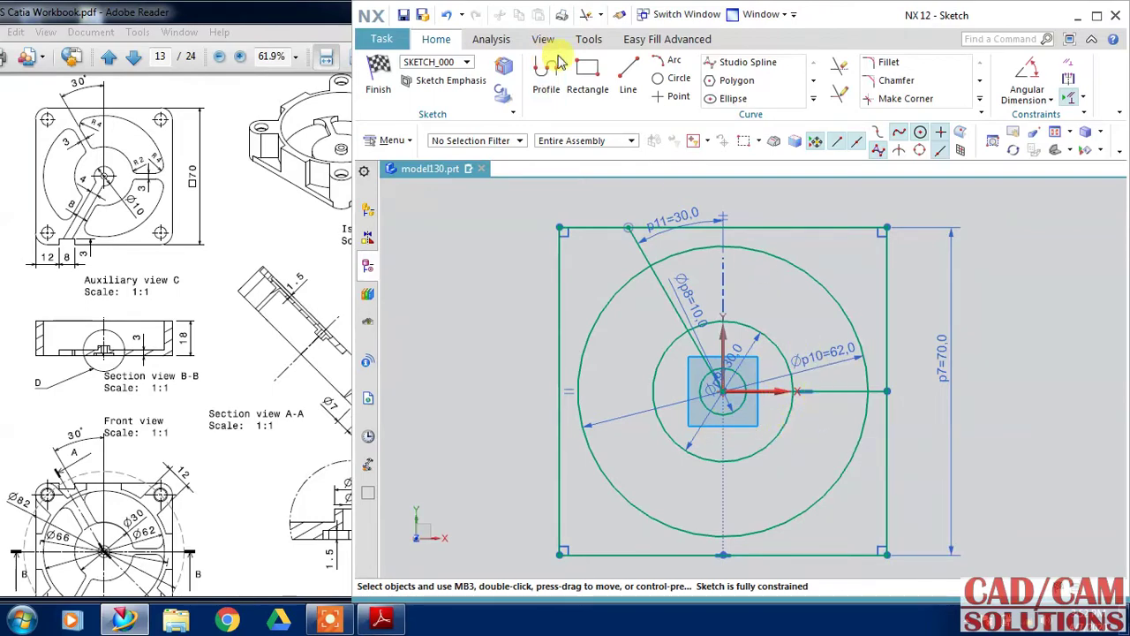
click(812, 95)
Offset the horizontal and 30° lines by 1.5 mm, converting the originals to reference
click(728, 104)
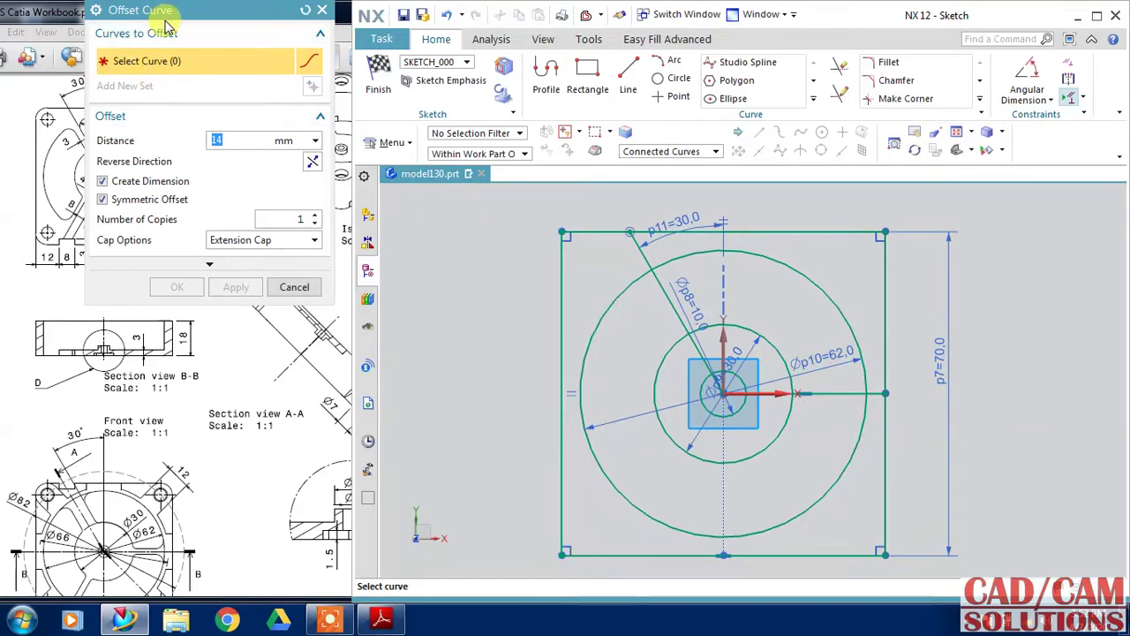
drag(163, 10, 416, 60)
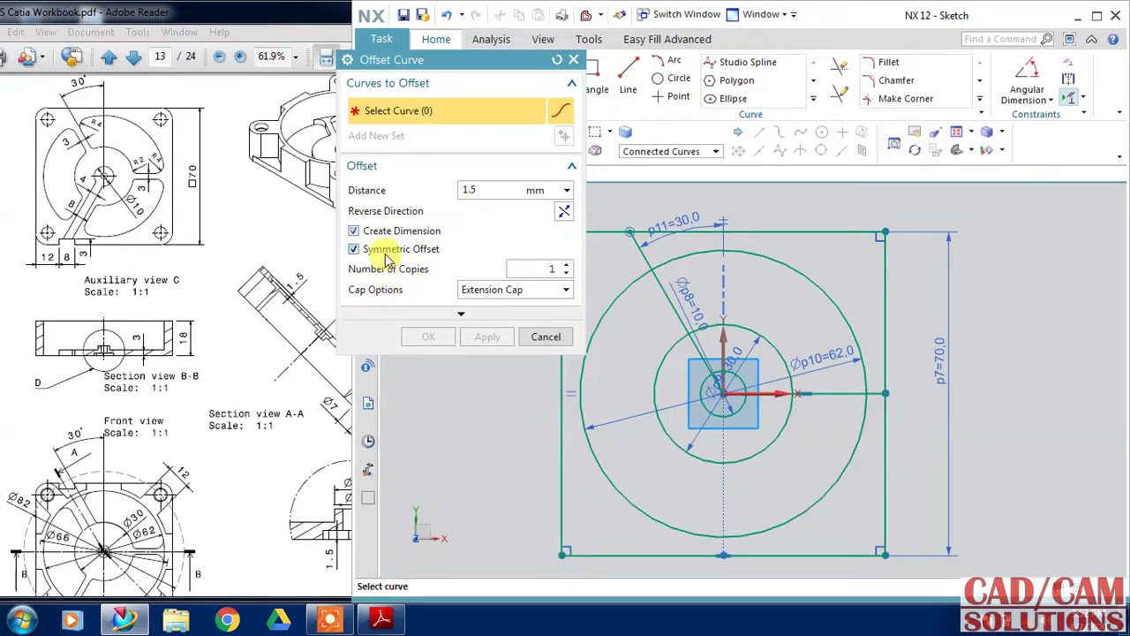
click(406, 314)
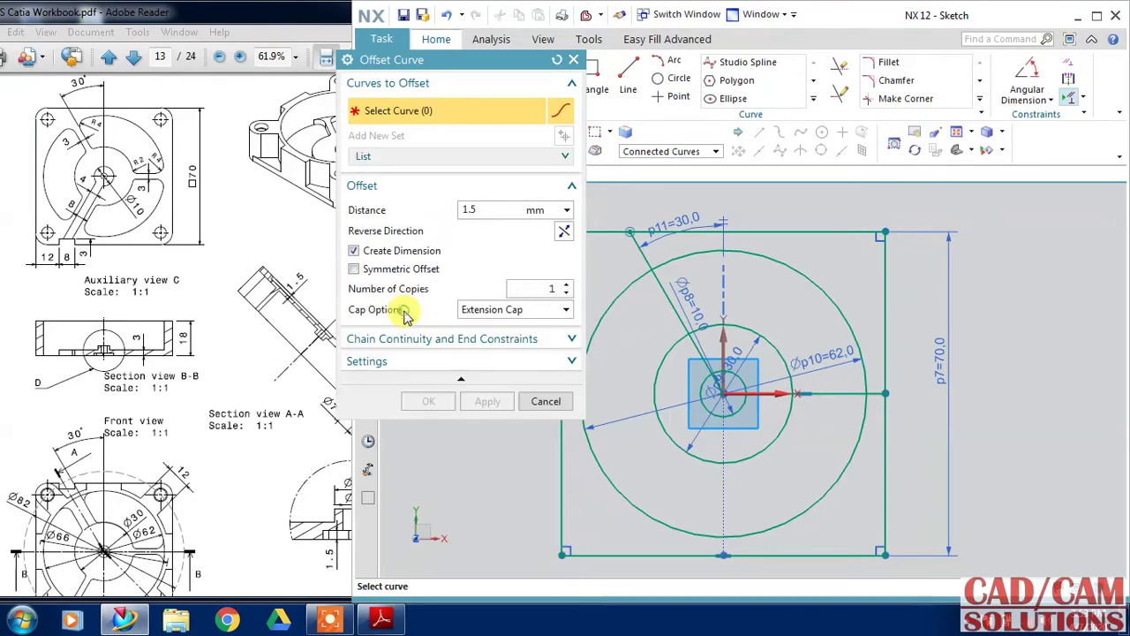
click(390, 362)
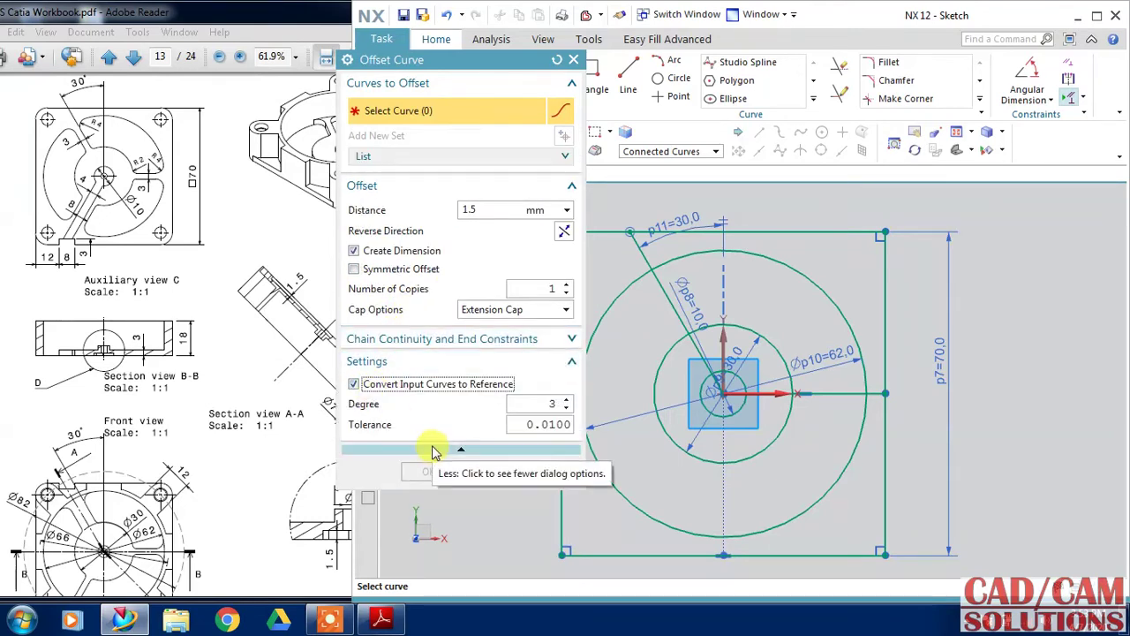
click(831, 393)
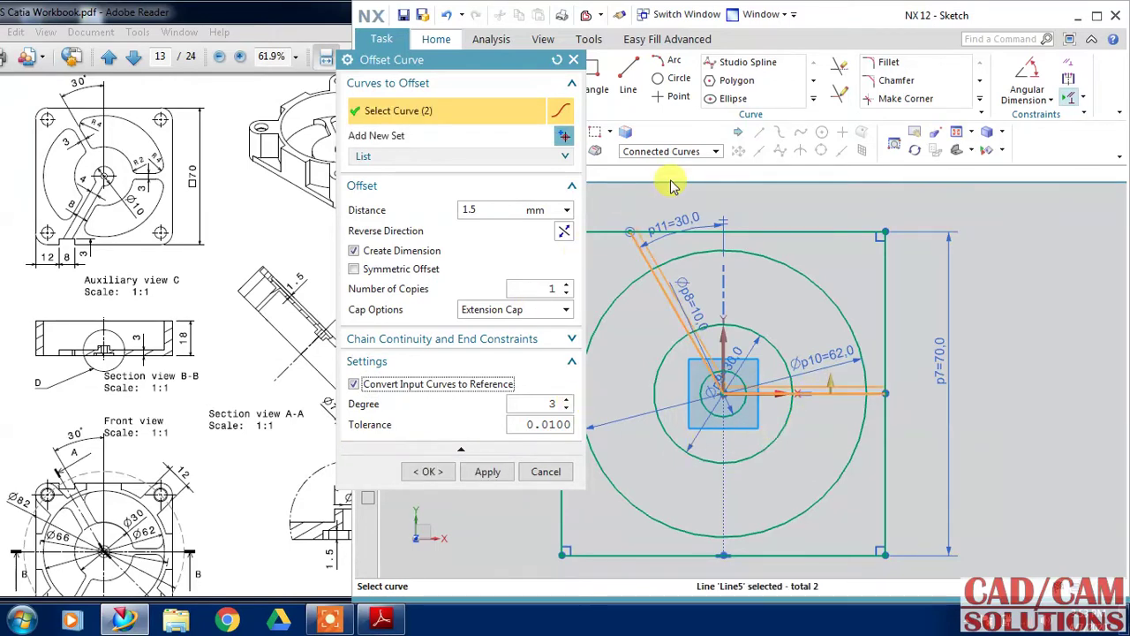
click(680, 151)
click(644, 166)
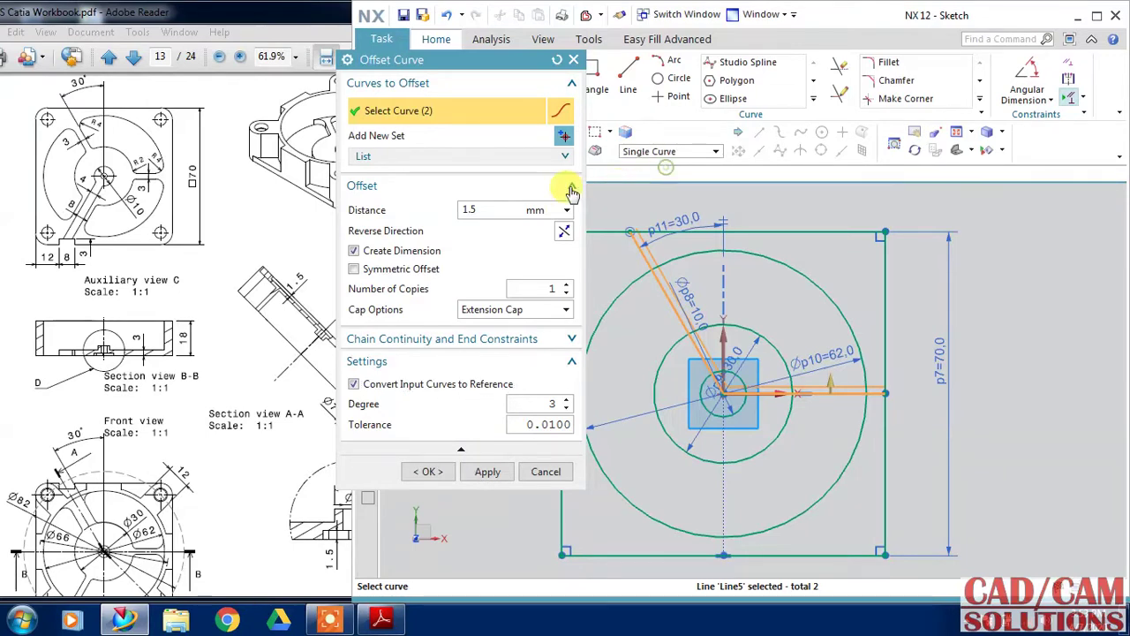
middle_click(813, 395)
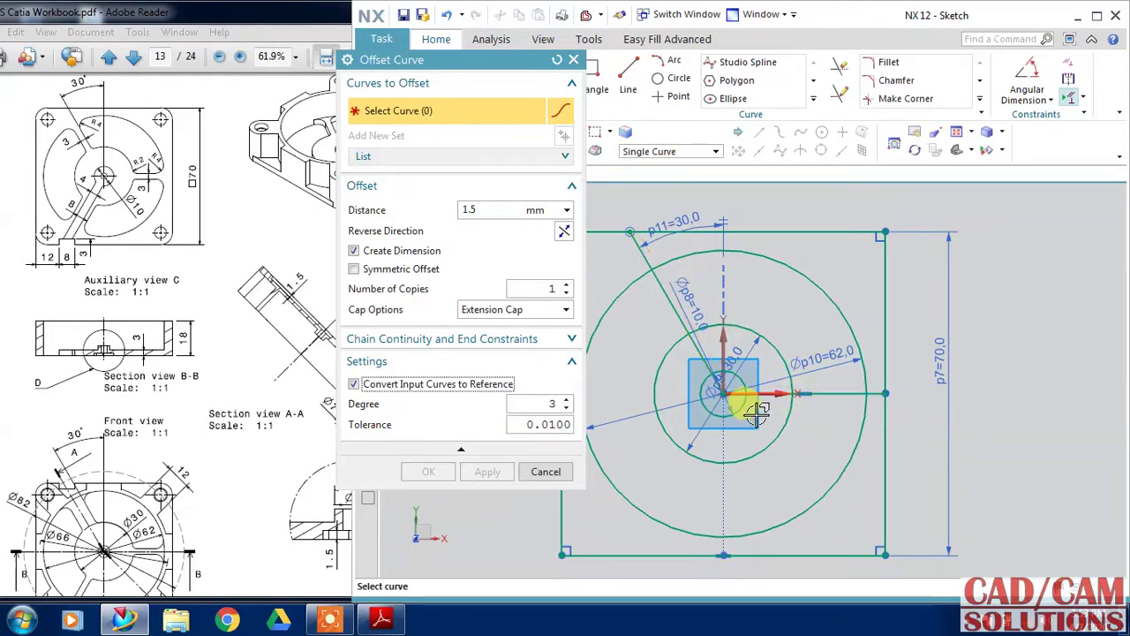
click(825, 395)
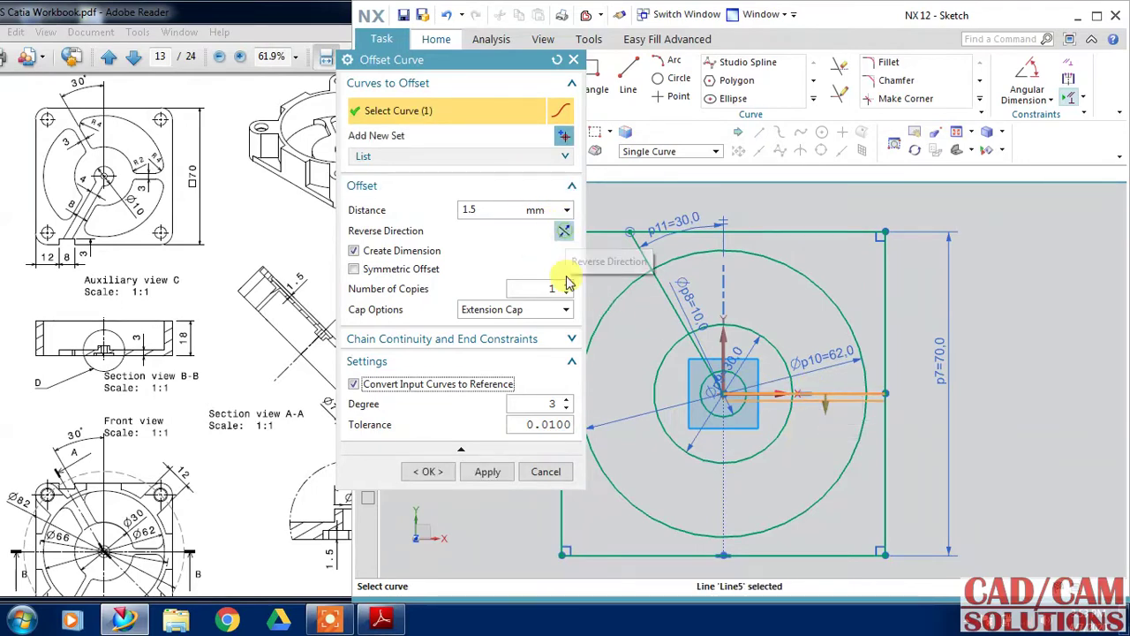
click(564, 231)
click(483, 474)
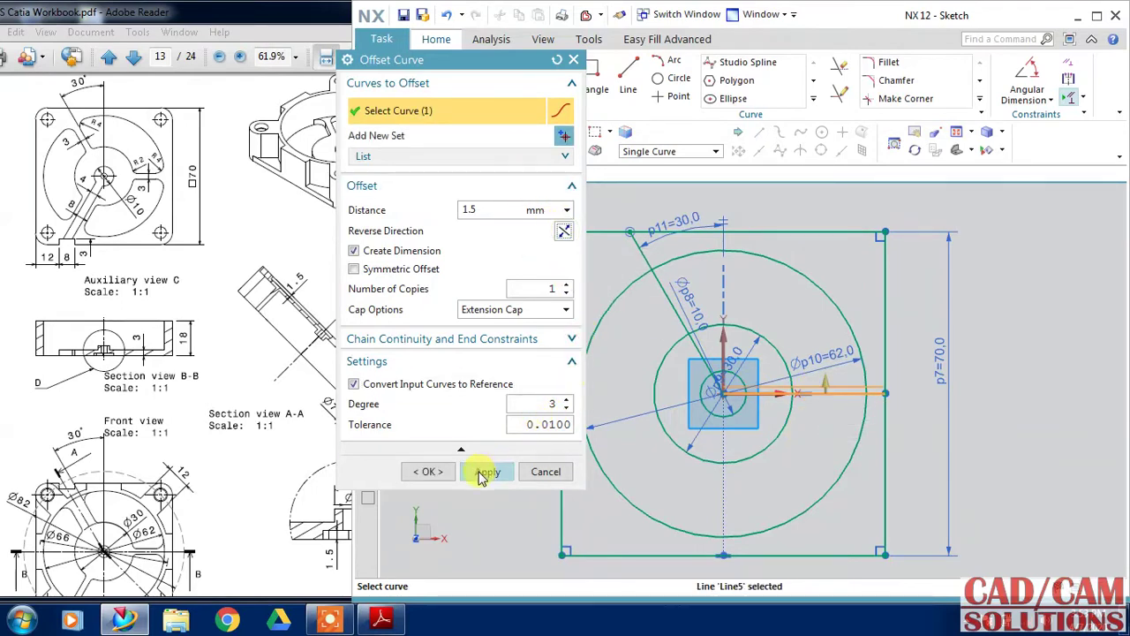
click(425, 475)
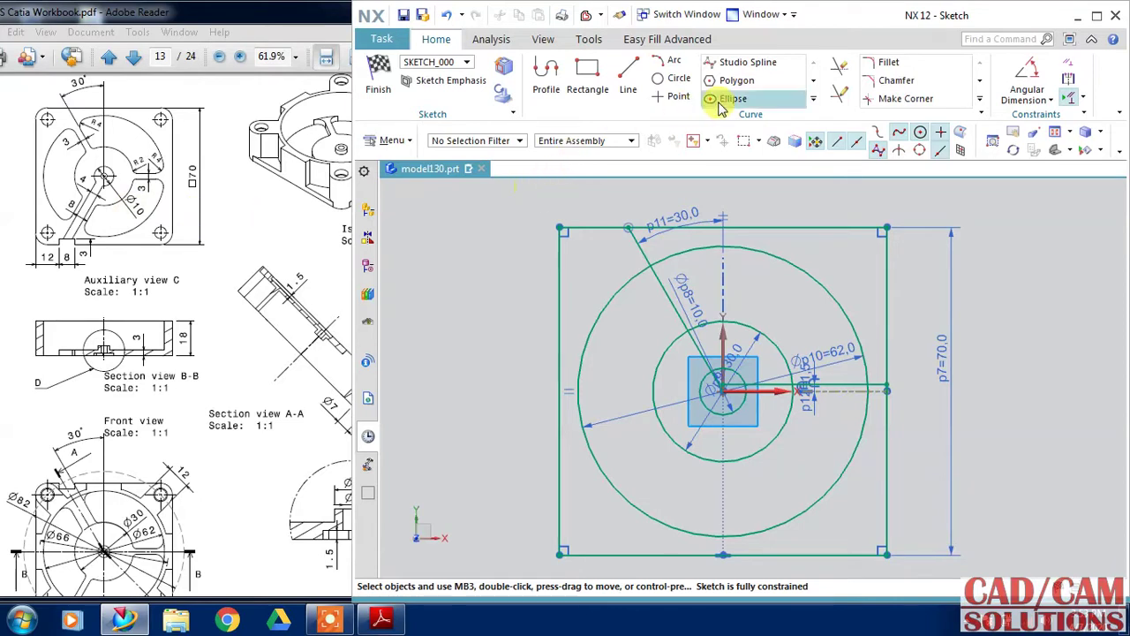
Trim away the unwanted portions of the 62 mm and 30 mm circles
click(835, 78)
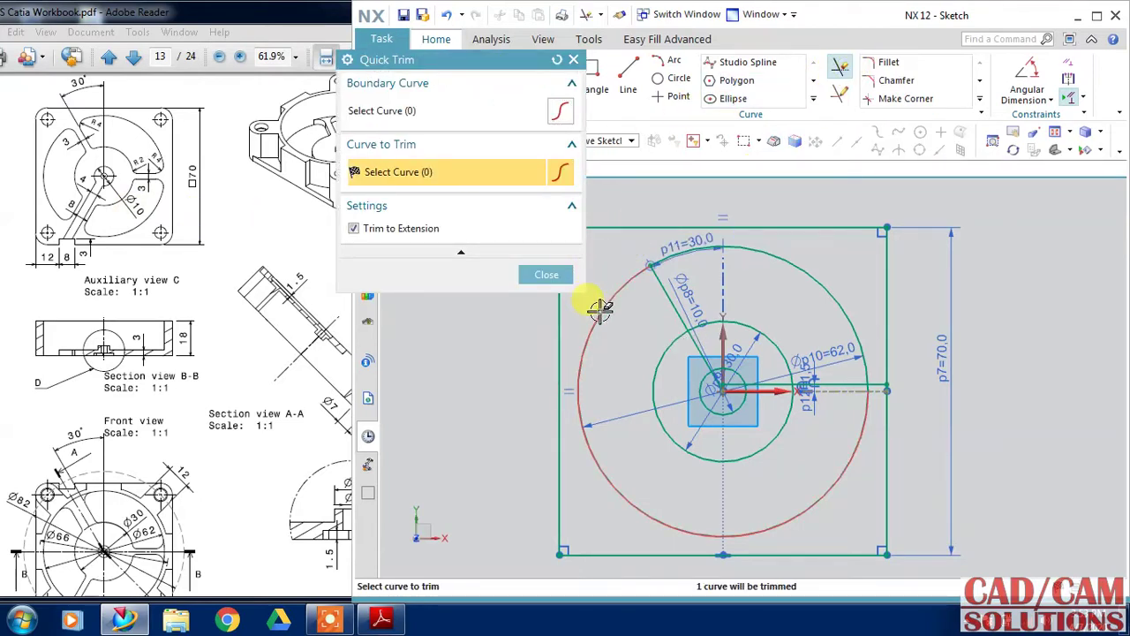
click(599, 305)
click(783, 435)
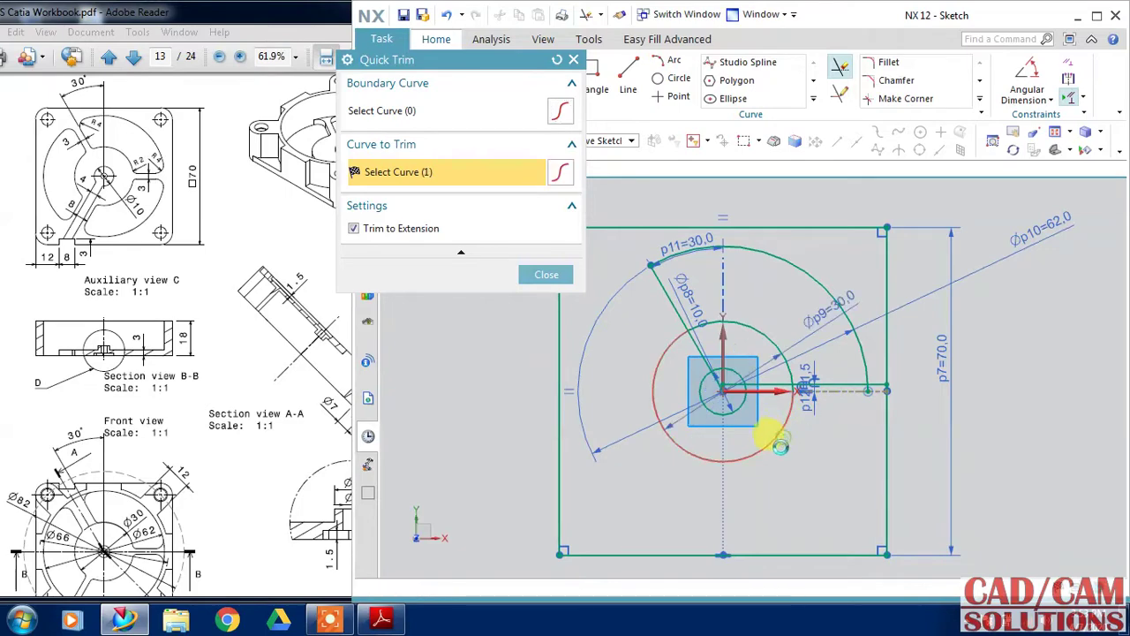
scroll(681, 366, up, 2)
scroll(722, 336, up, 1)
click(722, 336)
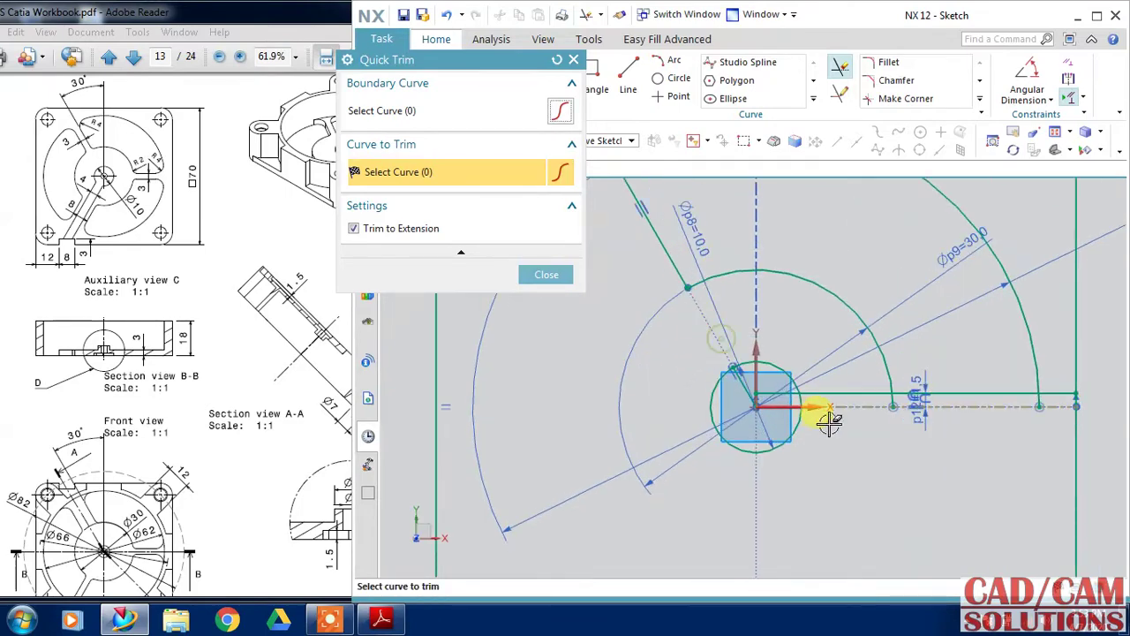
click(839, 391)
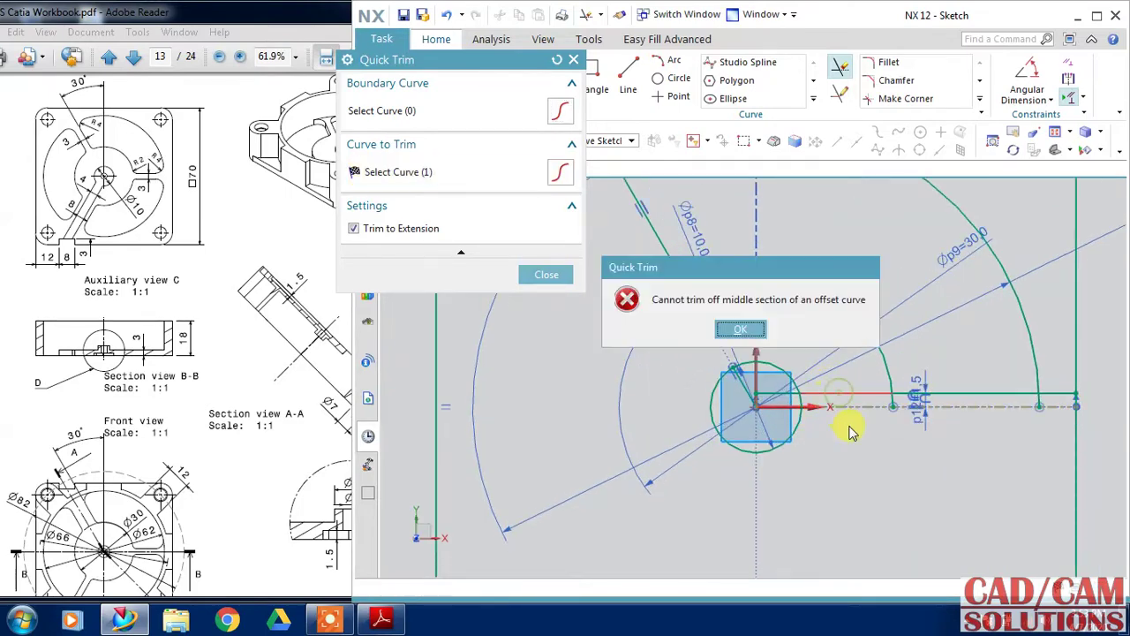
click(740, 332)
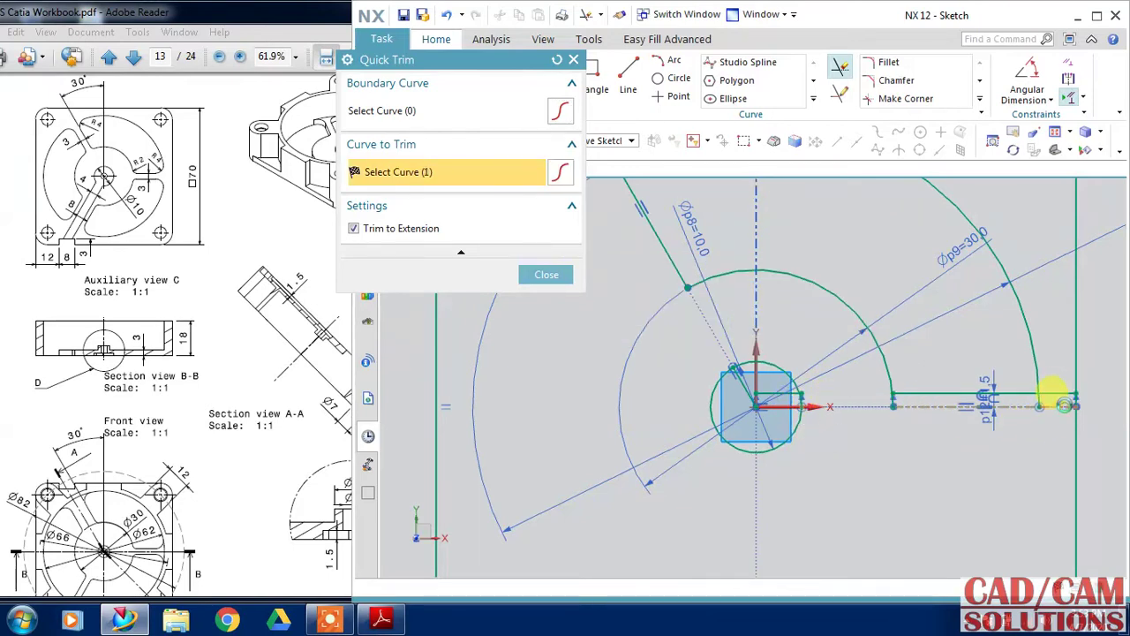
Trim the offset line end beyond the outer arc, then undo the extra trim to restore the inner arc
click(1063, 402)
scroll(1041, 408, up, 2)
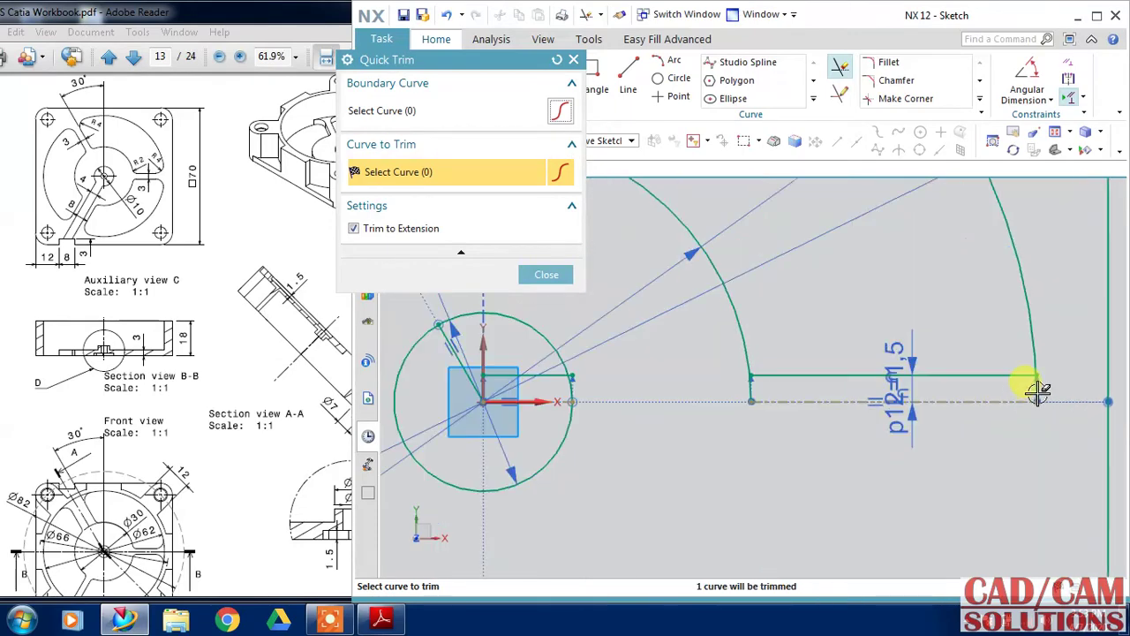
scroll(1035, 405, up, 2)
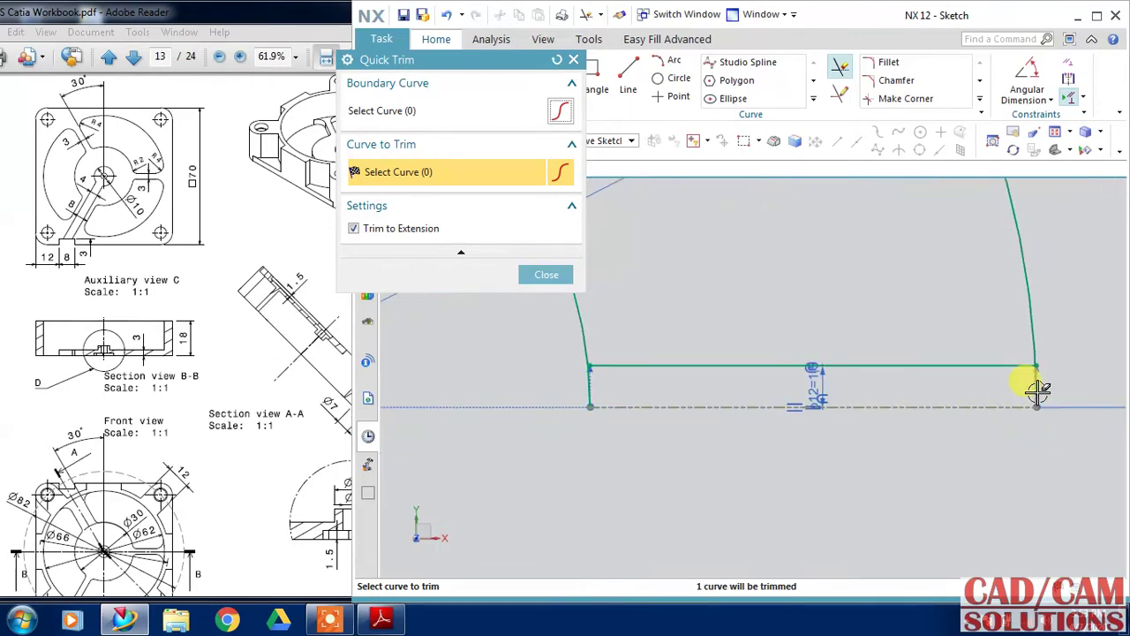
click(596, 387)
scroll(627, 394, down, 3)
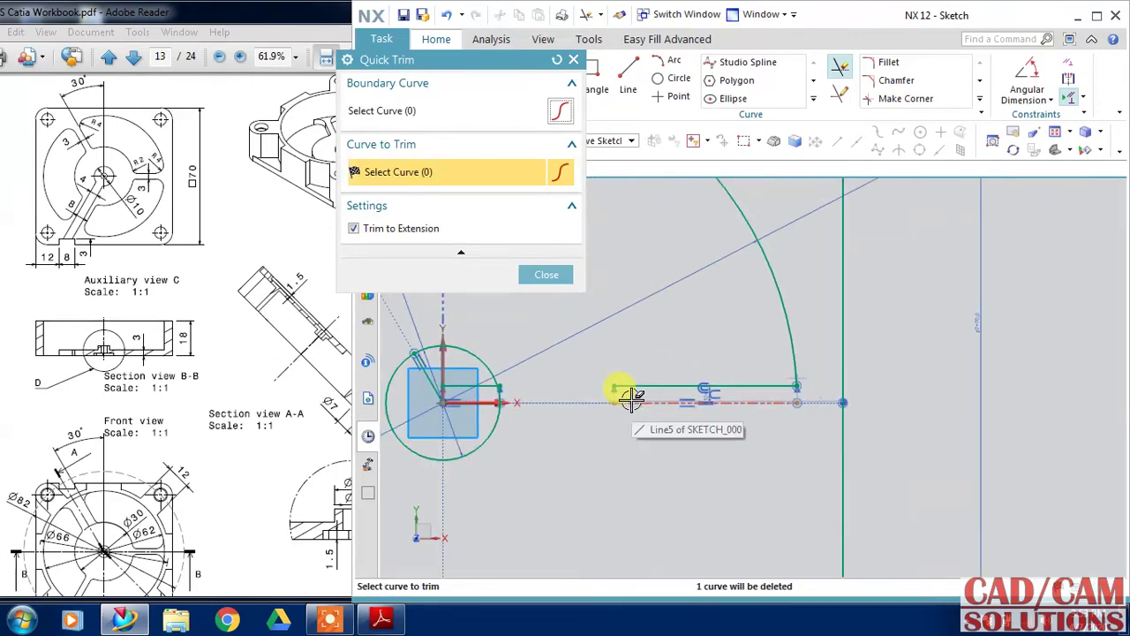
click(549, 275)
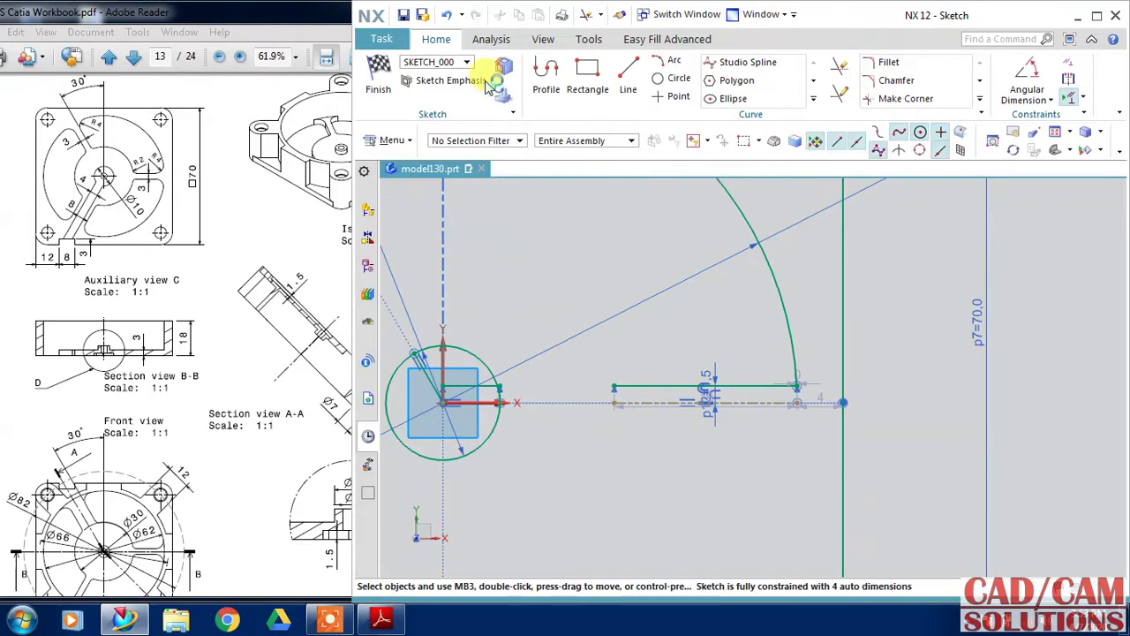
click(447, 16)
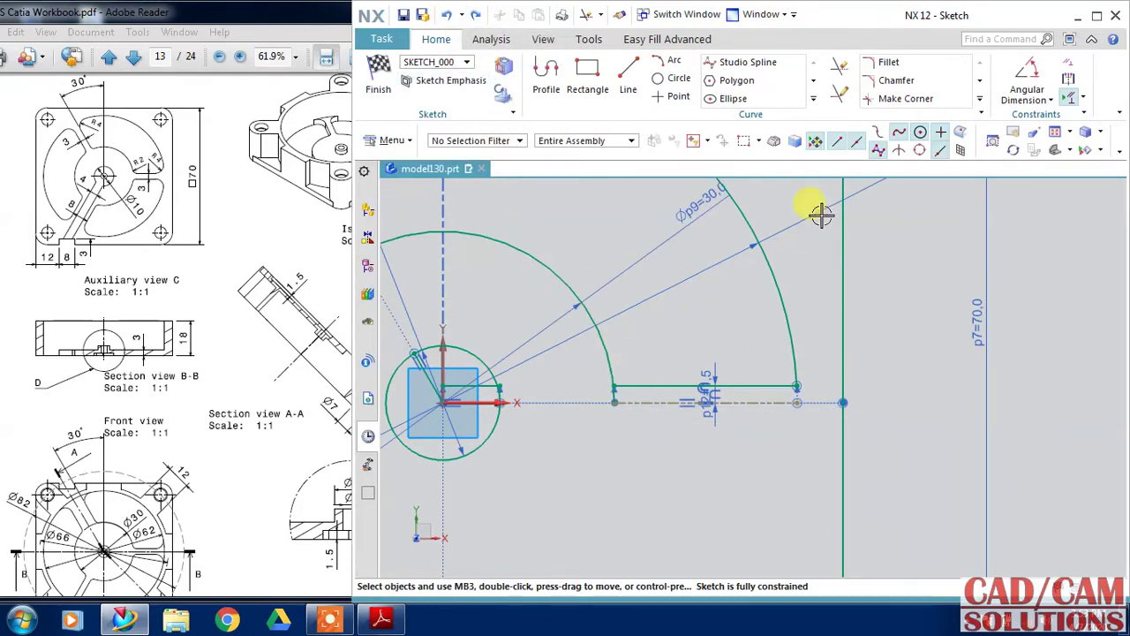
click(892, 99)
Extend the horizontal offset line left until it meets the inner arc
scroll(653, 389, up, 3)
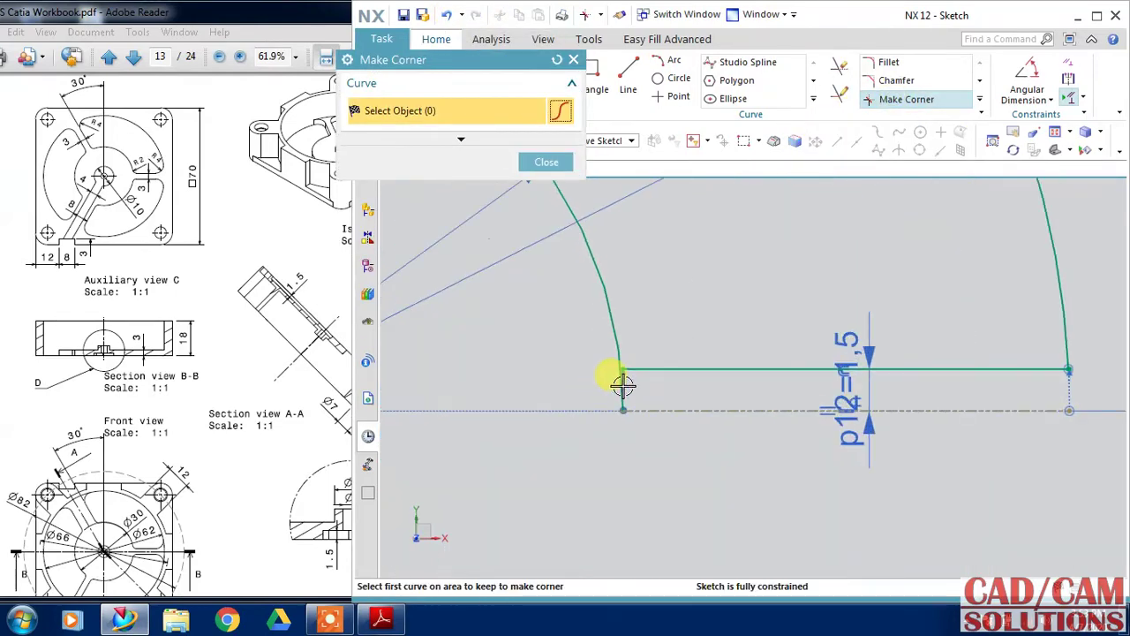
scroll(610, 378, up, 2)
click(547, 165)
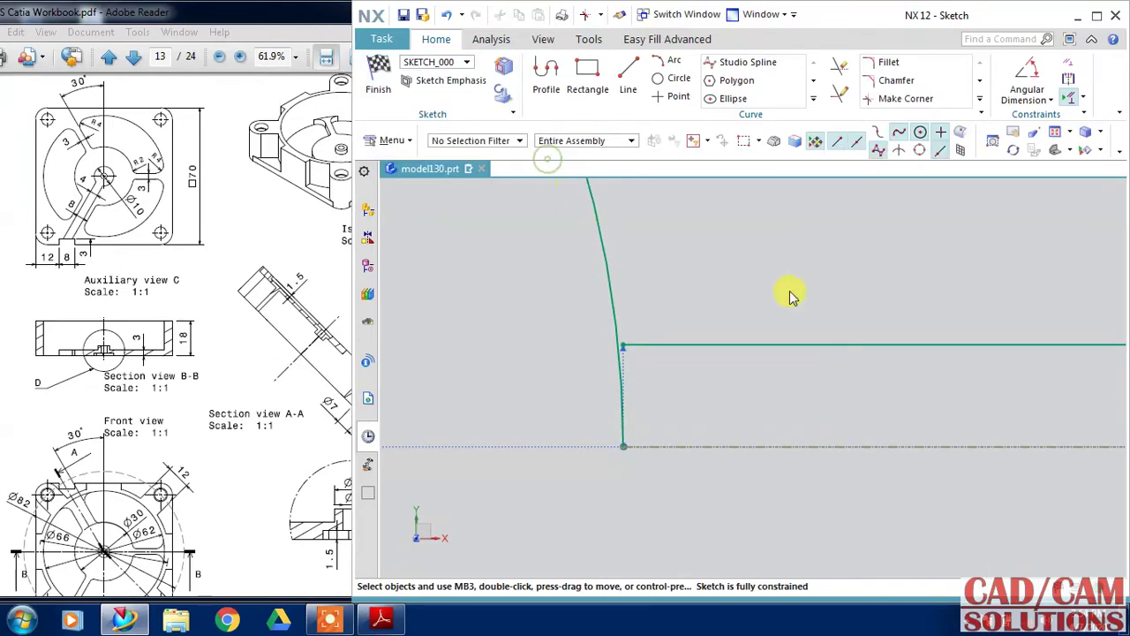
click(840, 93)
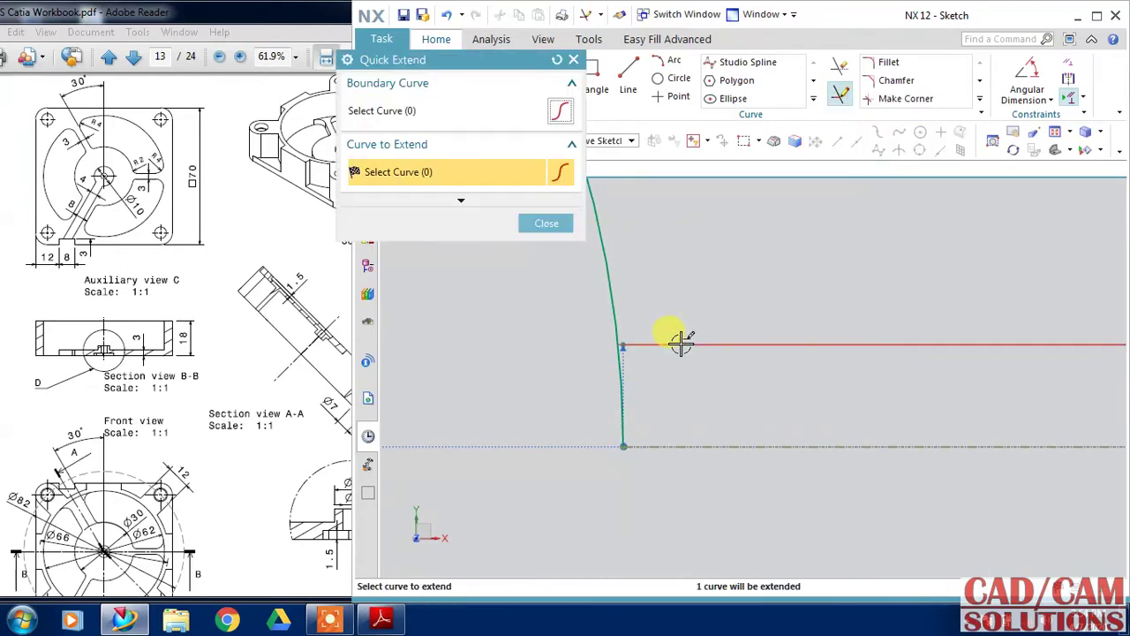
click(677, 335)
click(554, 228)
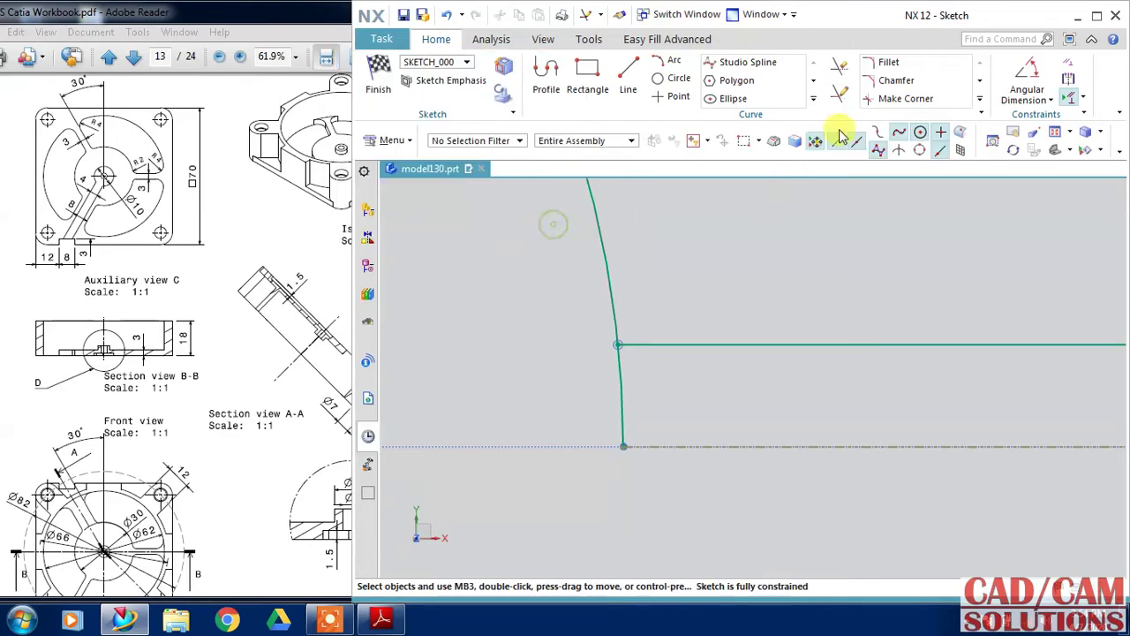
Trim away the short leftover stub and pan to show the whole sketch
click(840, 69)
drag(619, 423, 658, 410)
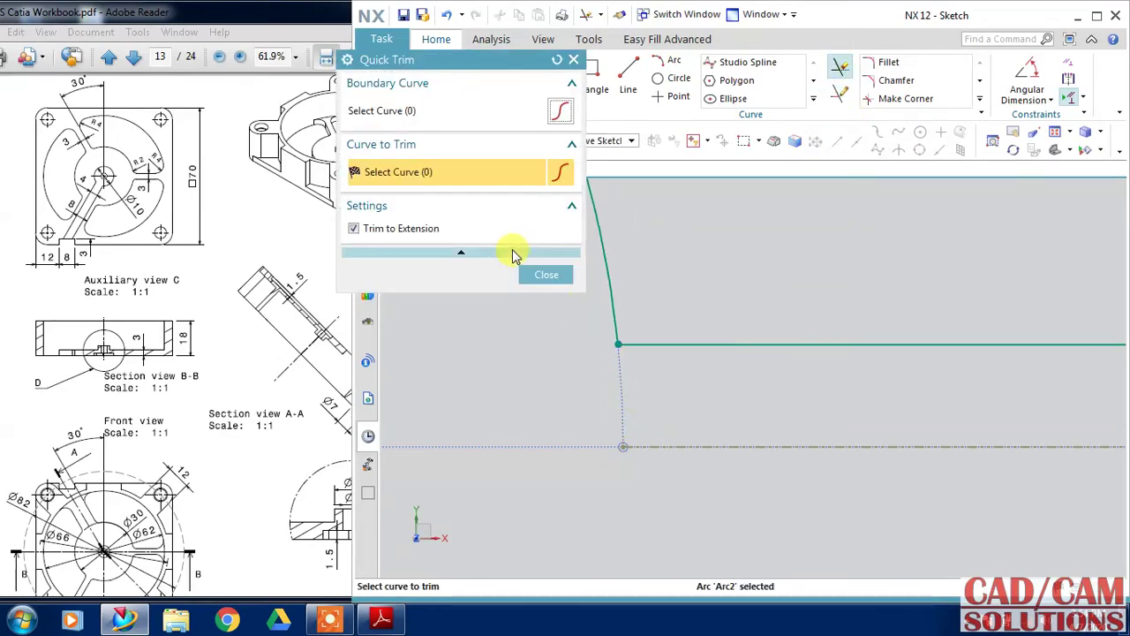
click(546, 274)
scroll(713, 328, up, 4)
scroll(716, 349, up, 5)
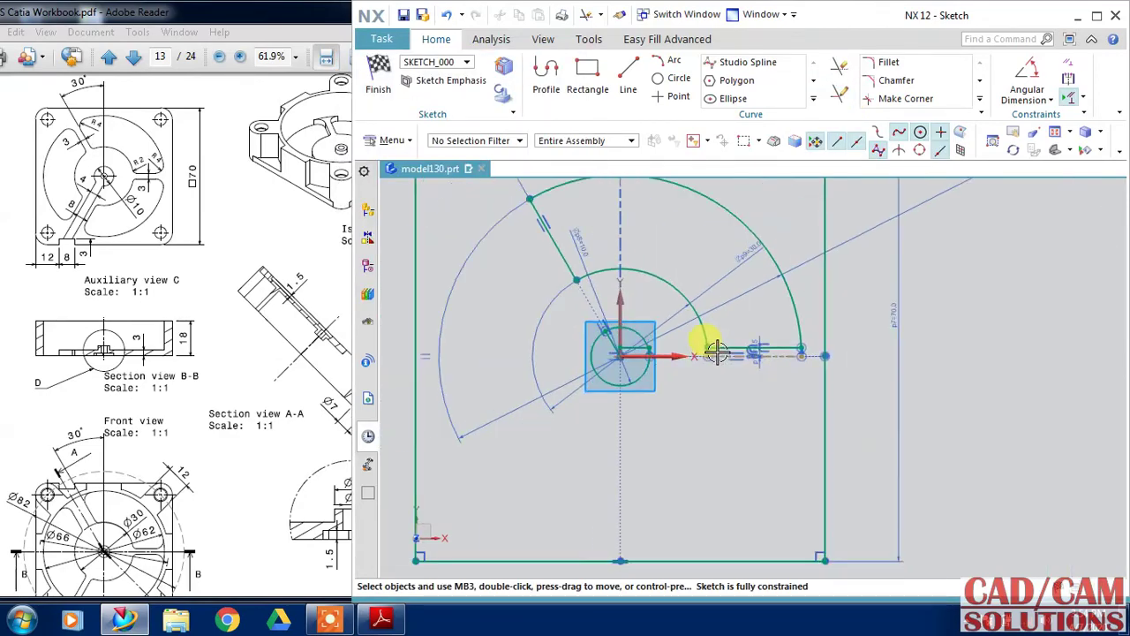
mouse_move(725, 262)
shift+middle_down()
mouse_move(714, 302)
mouse_move(698, 297)
shift+middle_up()
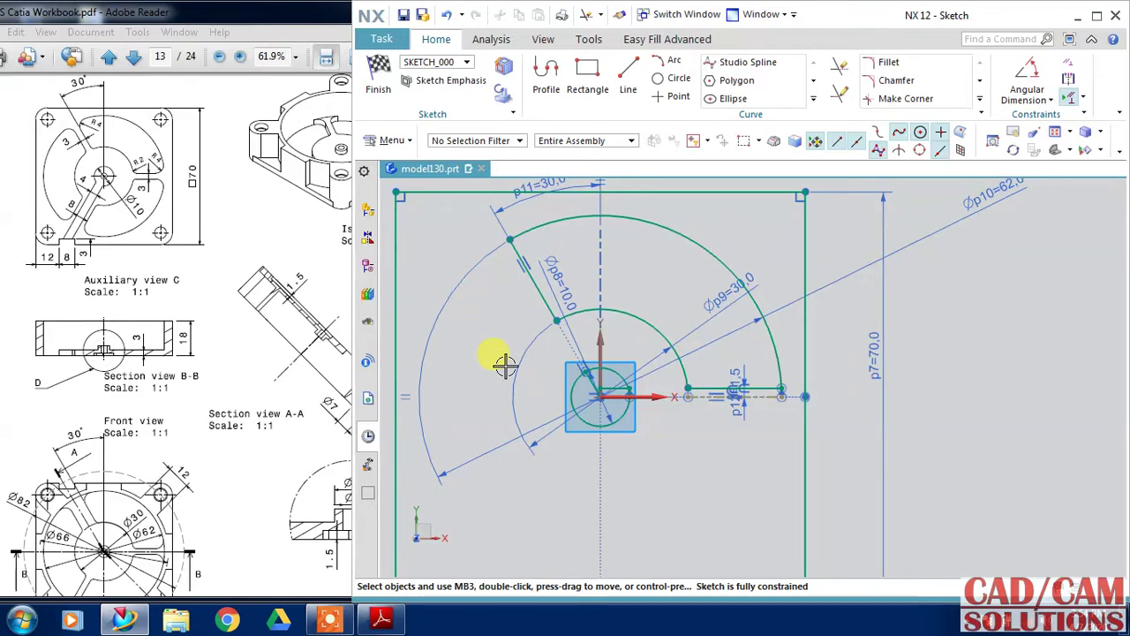
Set up a 3-copy circular pattern of the four cutout curves about the origin, then cancel it
click(813, 97)
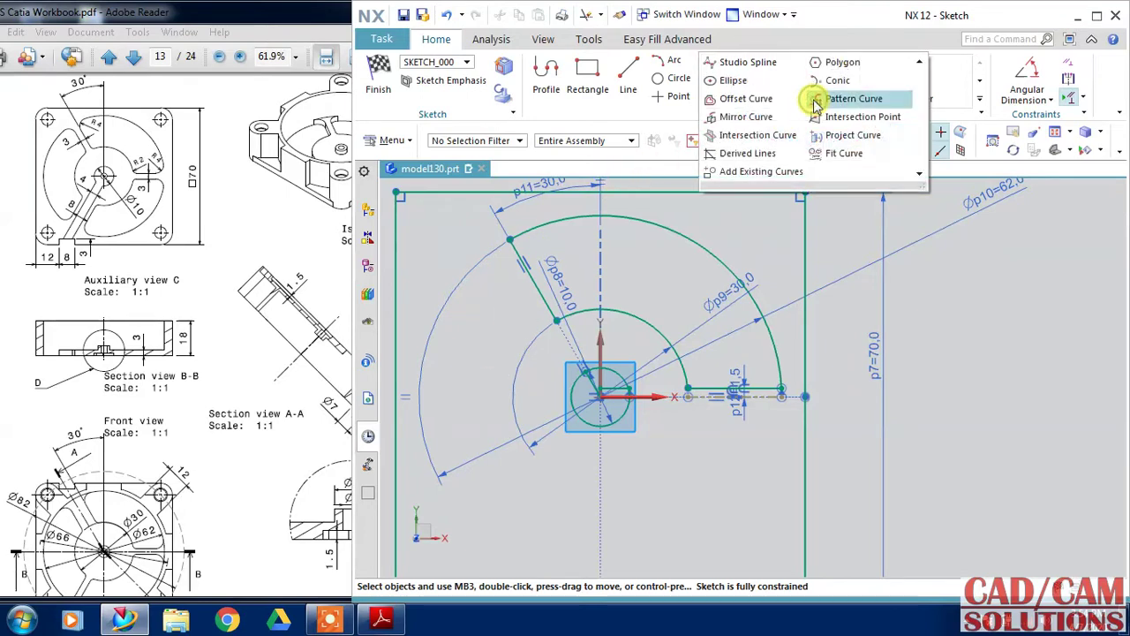
click(850, 98)
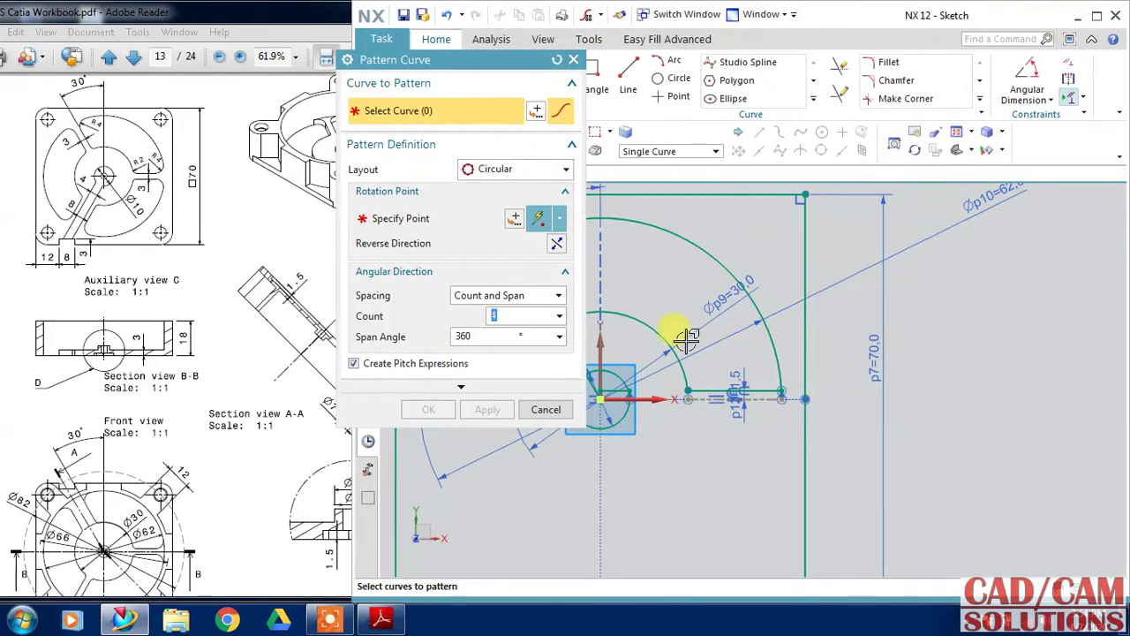
drag(485, 59, 357, 36)
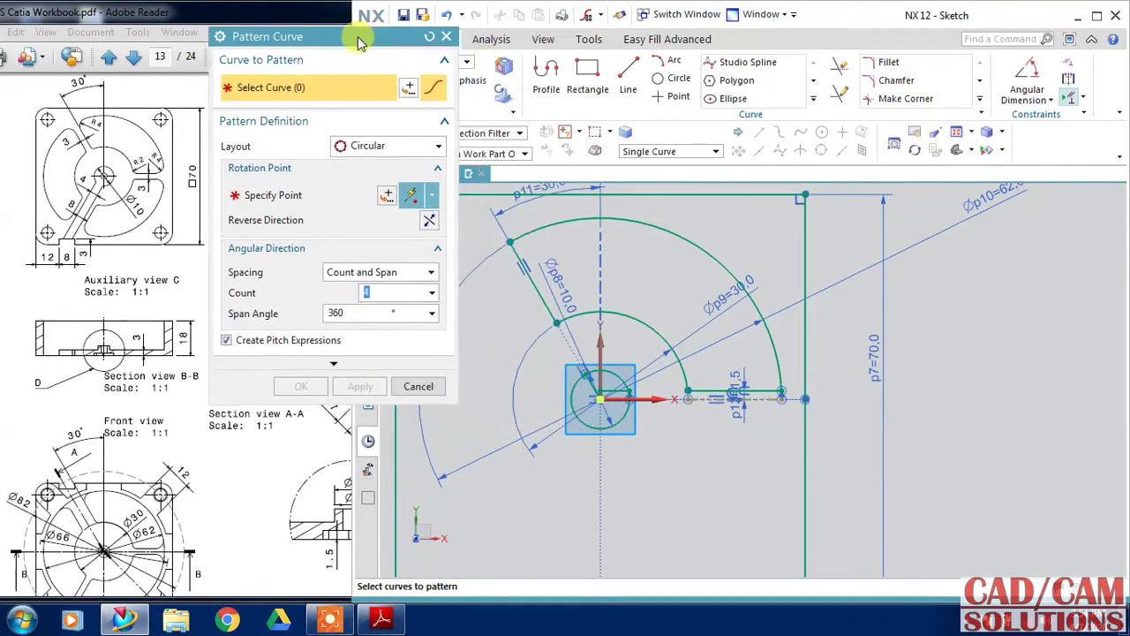
click(559, 219)
click(530, 269)
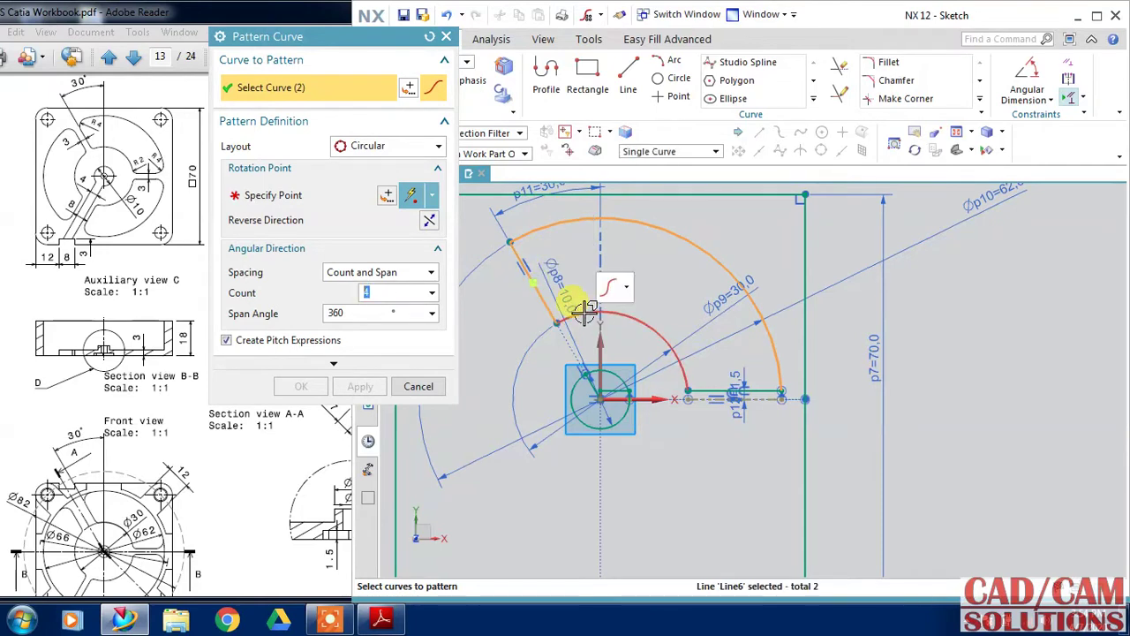
click(607, 314)
click(725, 388)
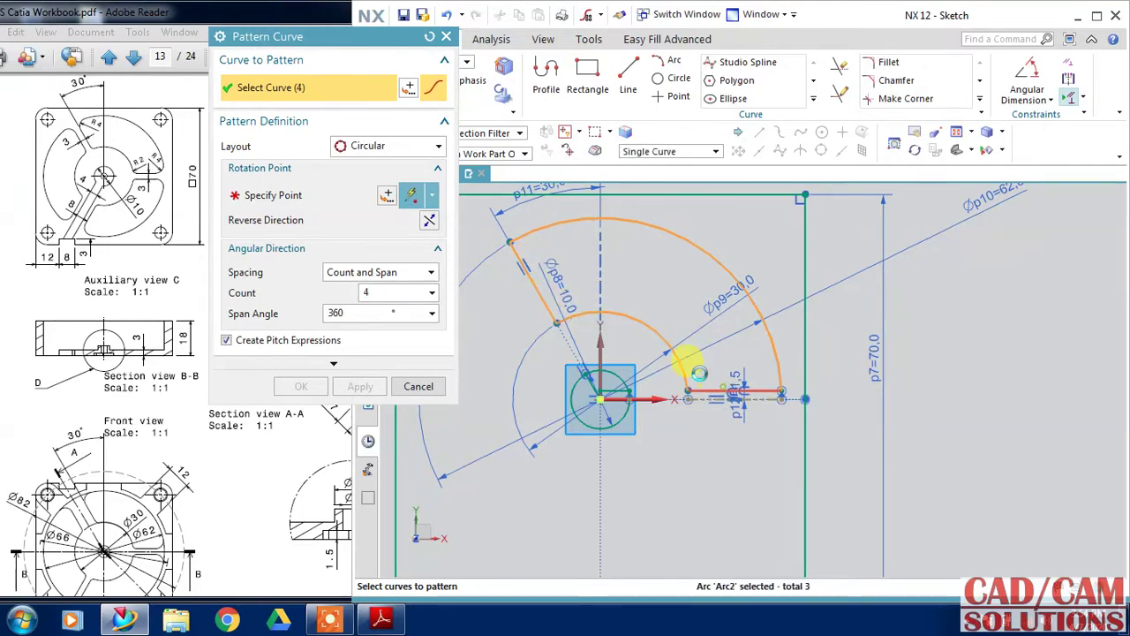
click(282, 190)
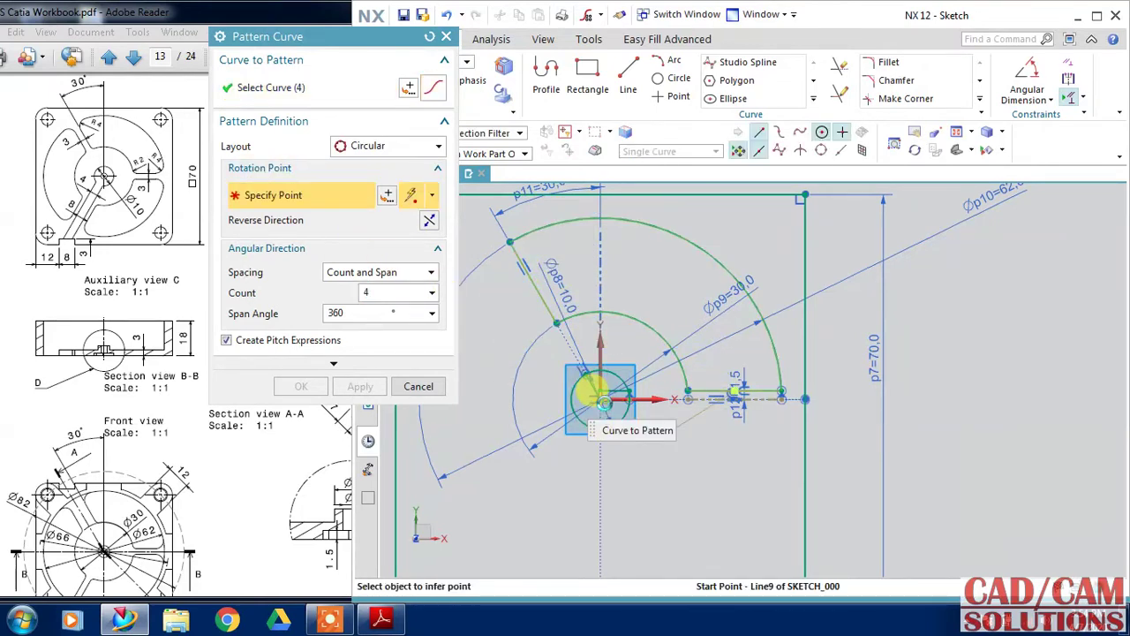
click(597, 393)
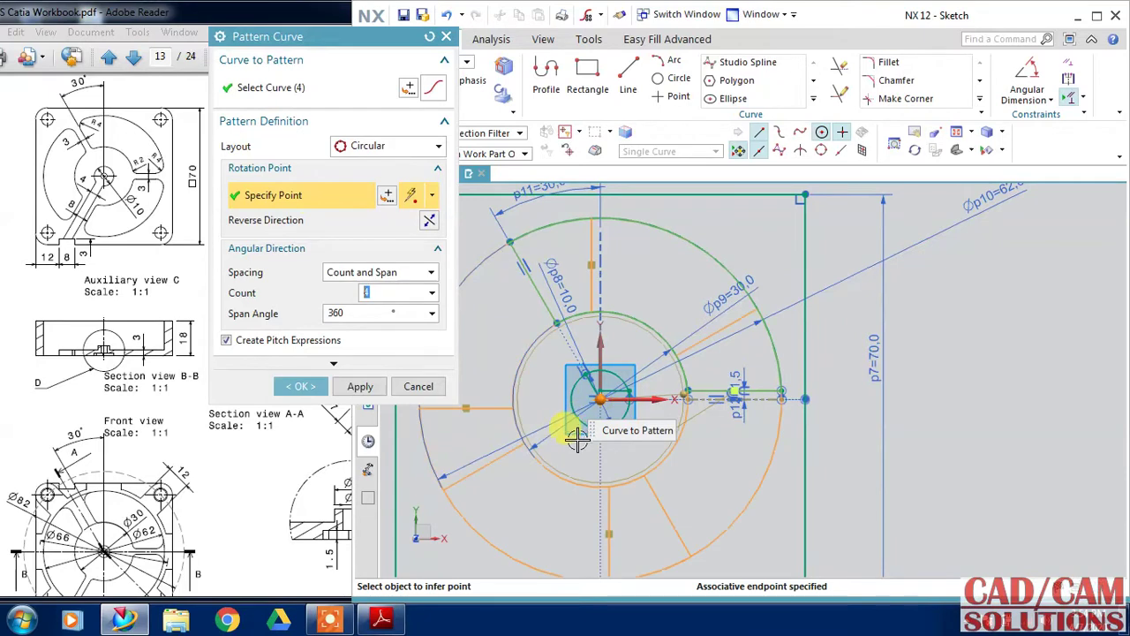
click(381, 292)
text(3)
click(380, 306)
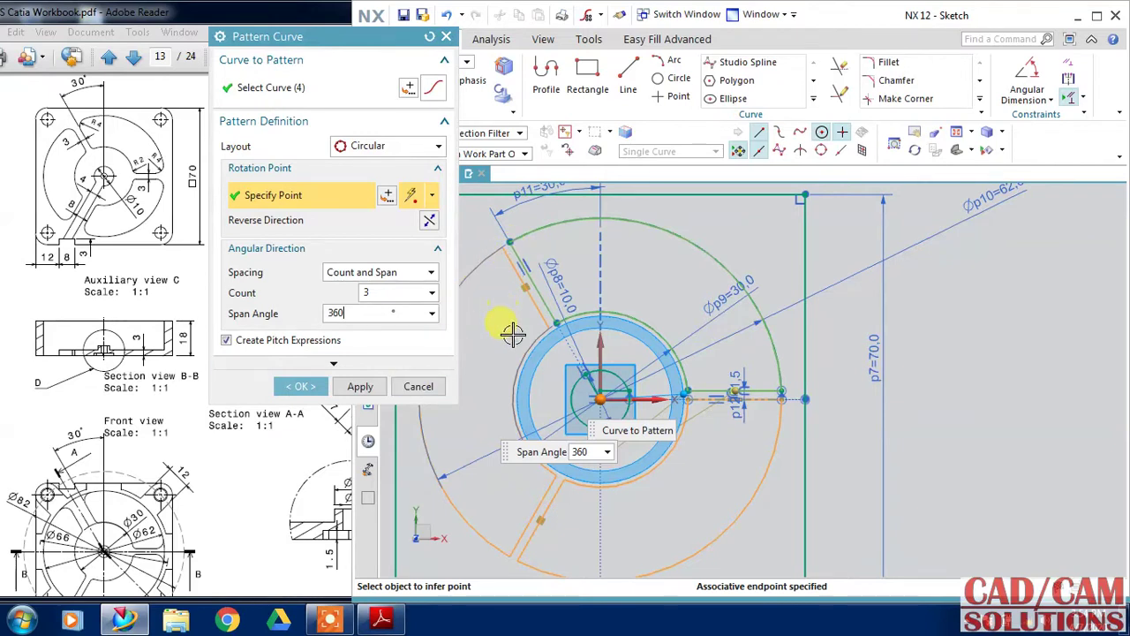
click(420, 387)
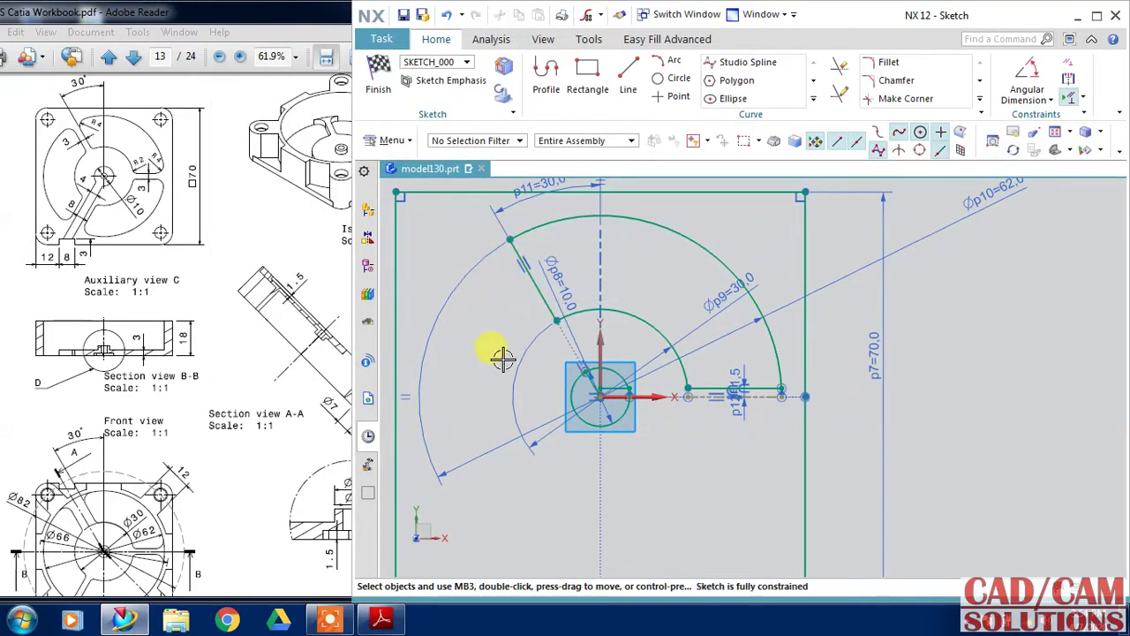
click(812, 100)
Offset the slanted cutout edge by 1.5 mm
click(749, 98)
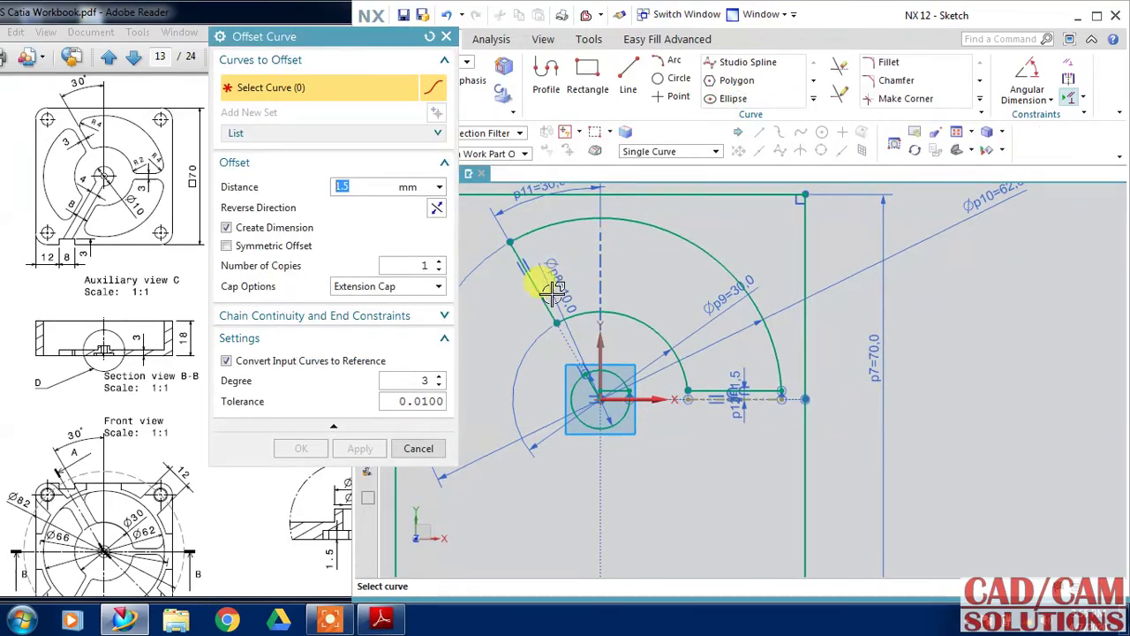
click(537, 294)
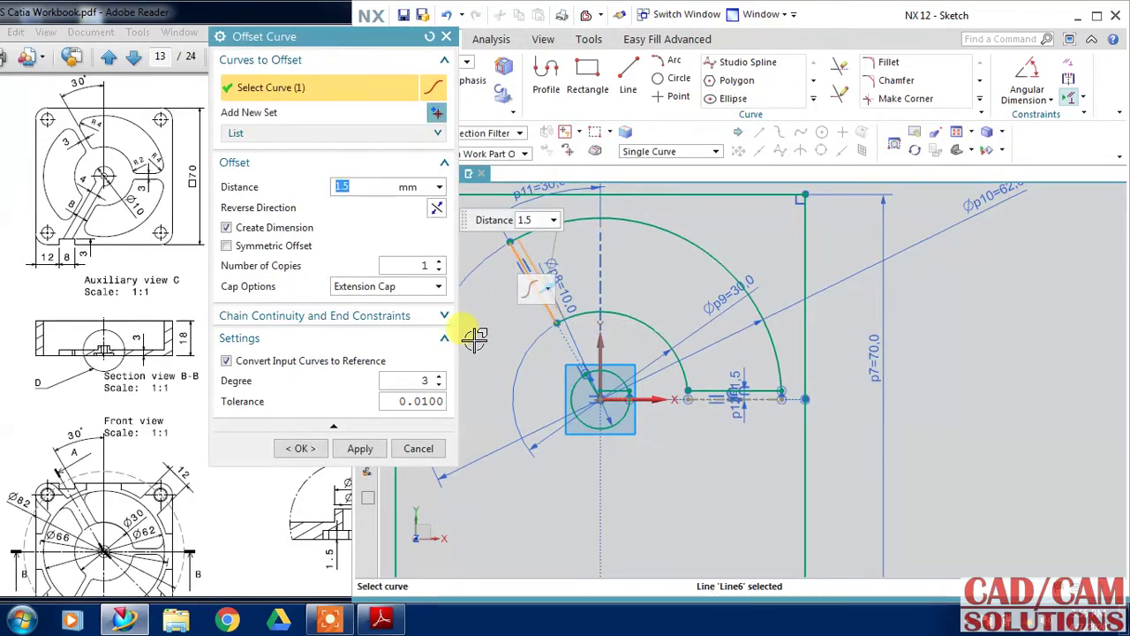
click(308, 450)
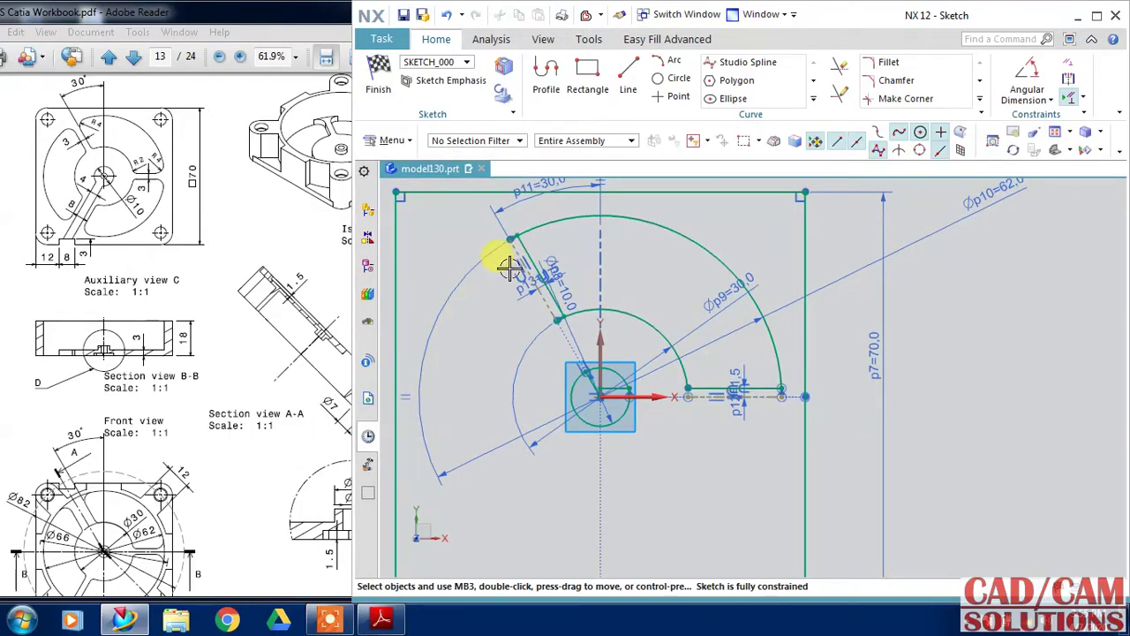
Extend the new 1.5 mm offset line to meet the inner arc
click(842, 64)
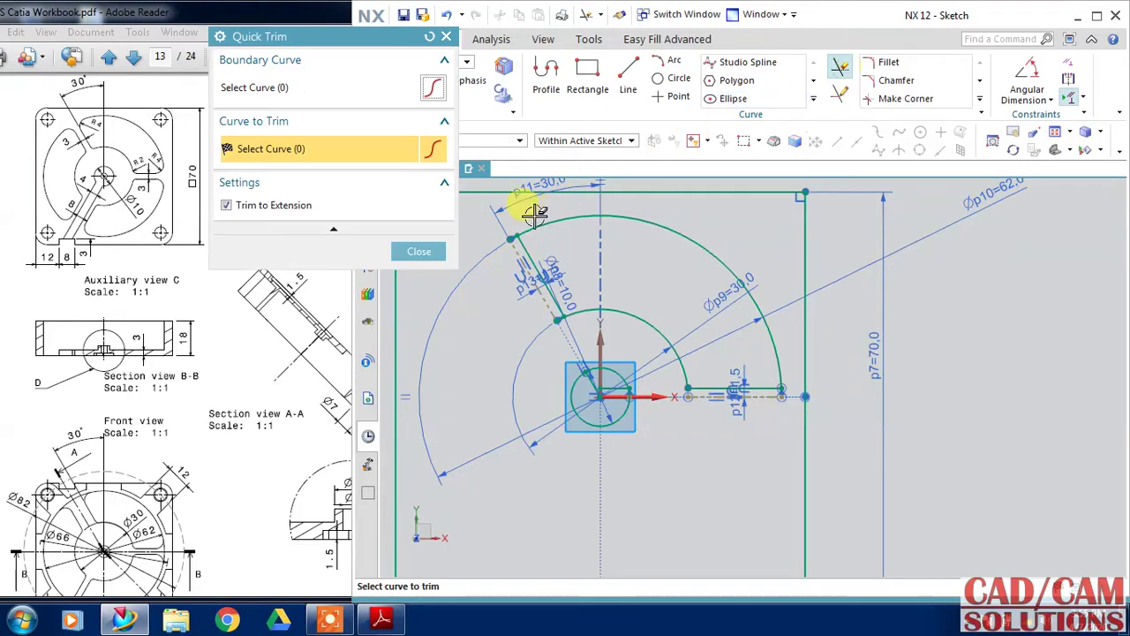
scroll(513, 212, up, 3)
scroll(521, 221, up, 3)
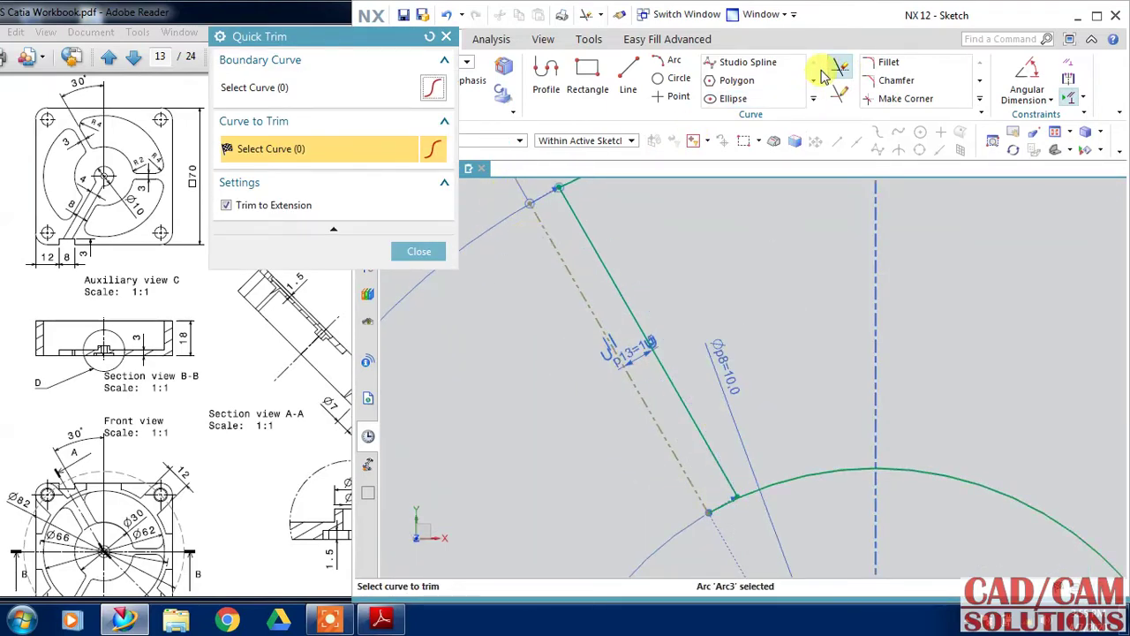
key(e)
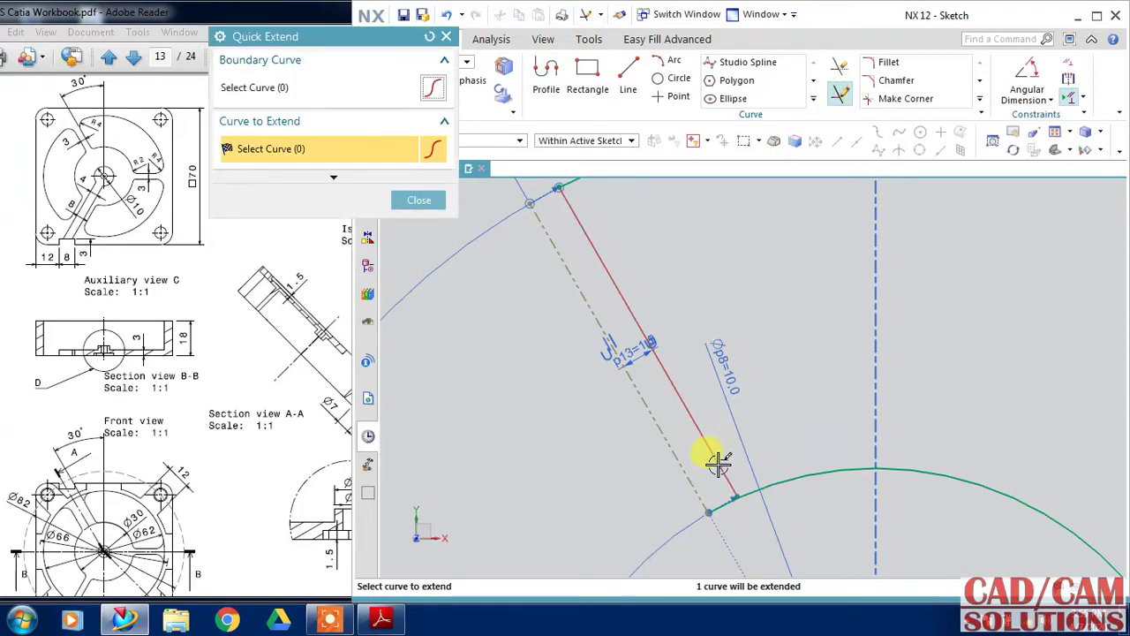
click(719, 462)
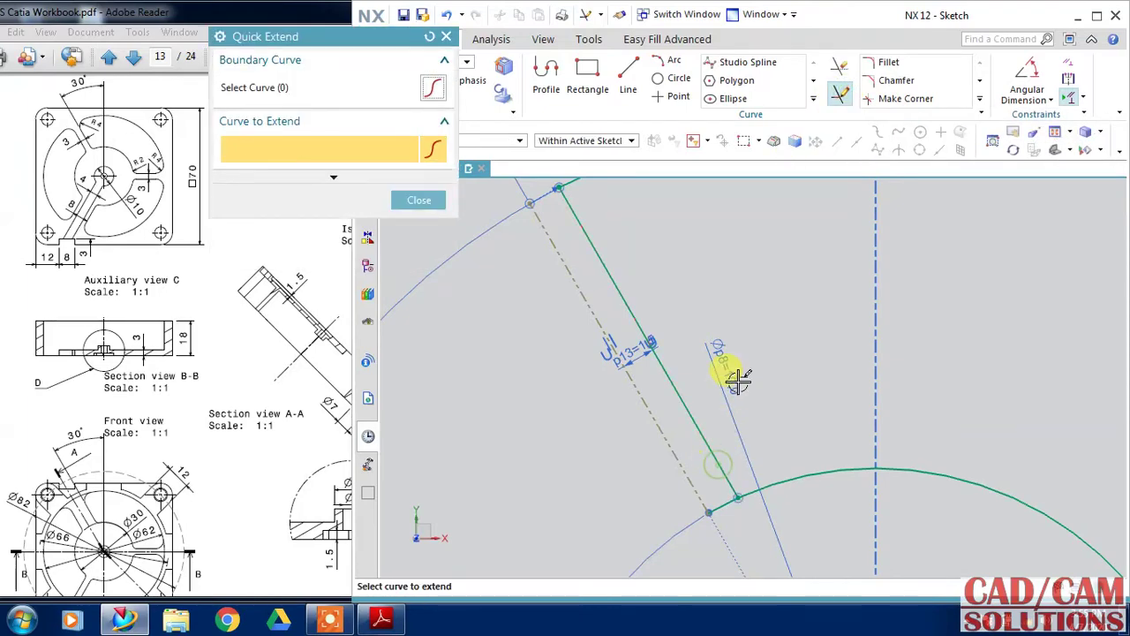
click(840, 66)
scroll(714, 474, down, 3)
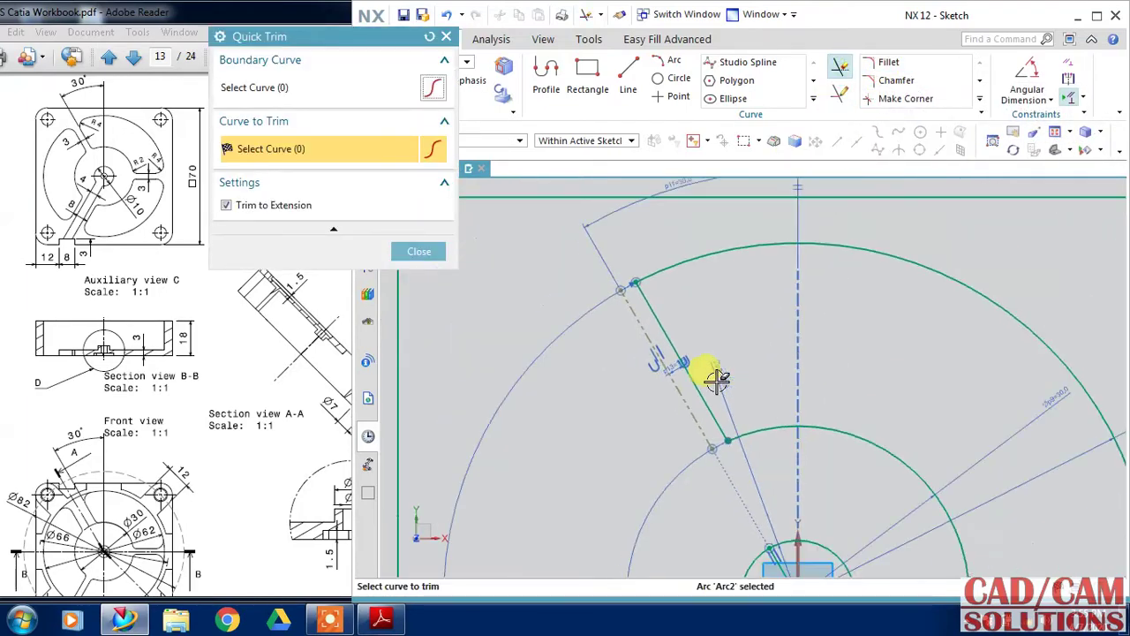
scroll(716, 379, down, 3)
scroll(799, 448, up, 2)
scroll(537, 235, up, 2)
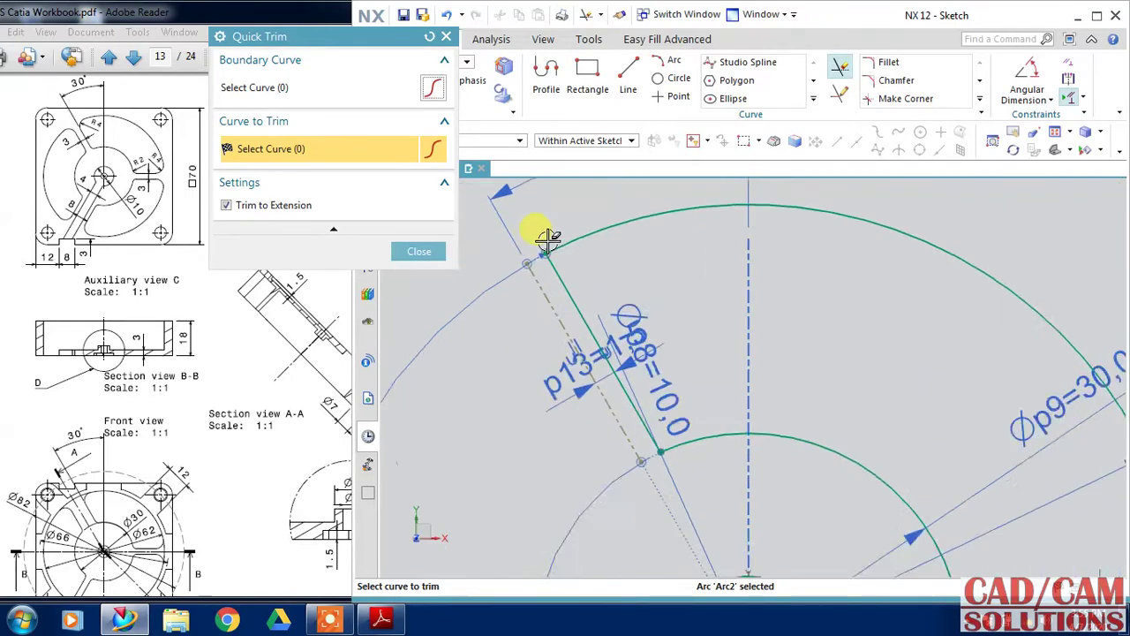
scroll(606, 277, up, 1)
scroll(762, 375, down, 3)
scroll(746, 380, down, 3)
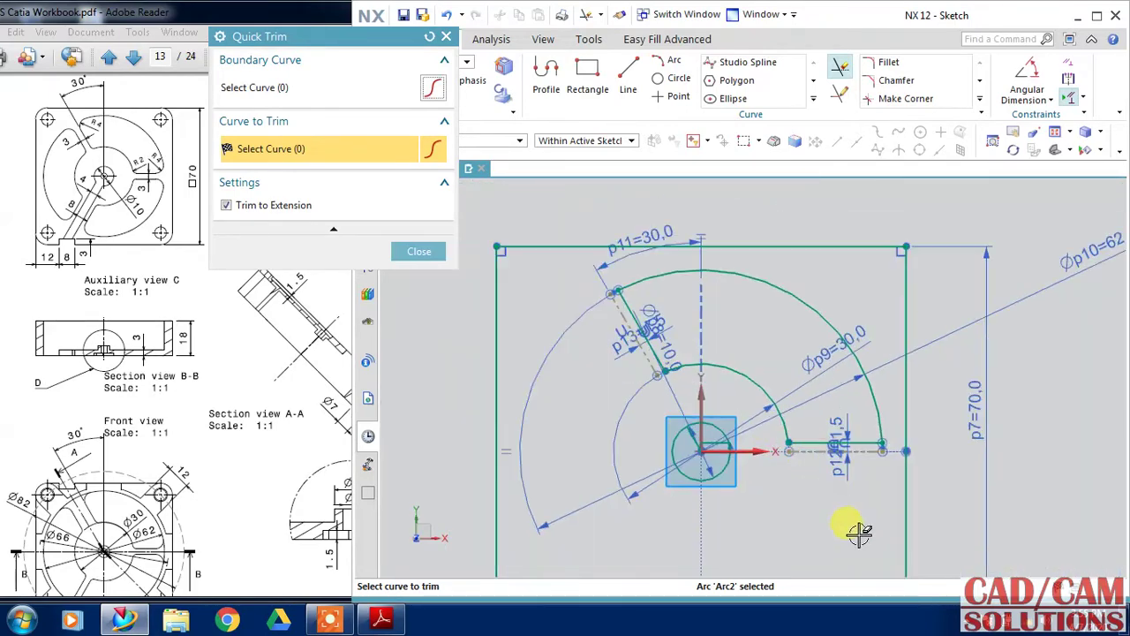
click(420, 252)
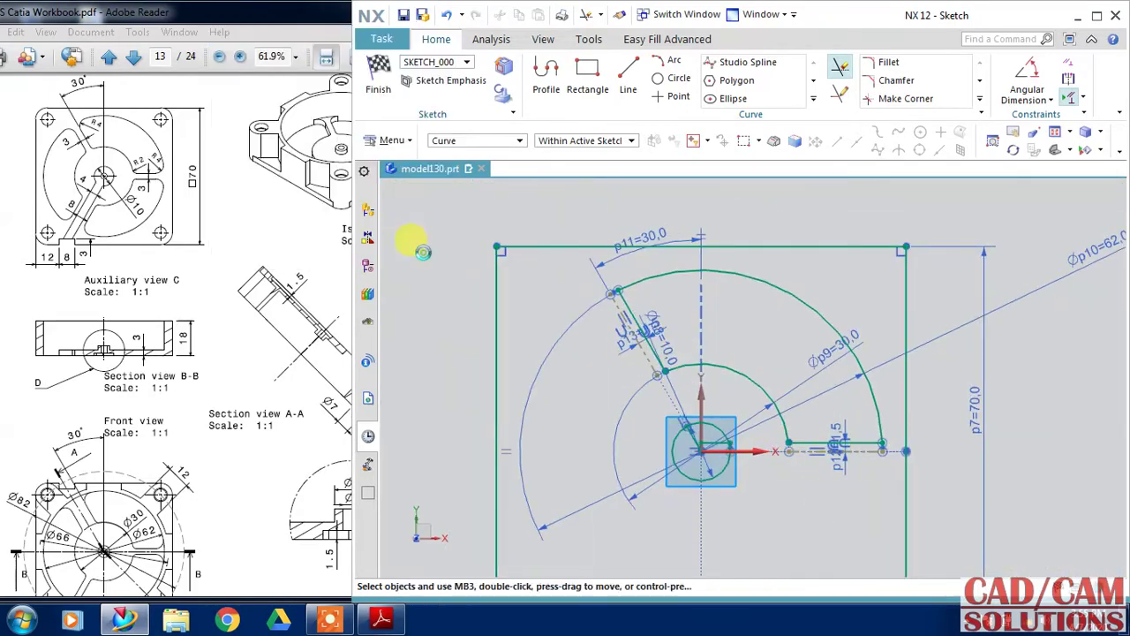
click(814, 98)
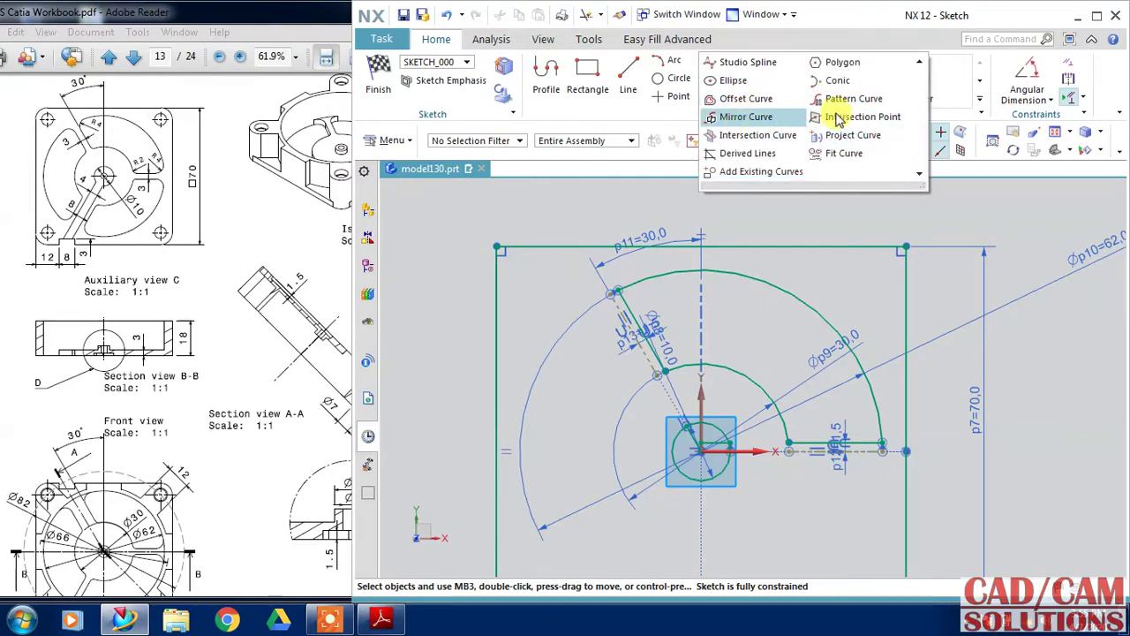
click(654, 279)
click(680, 371)
click(647, 334)
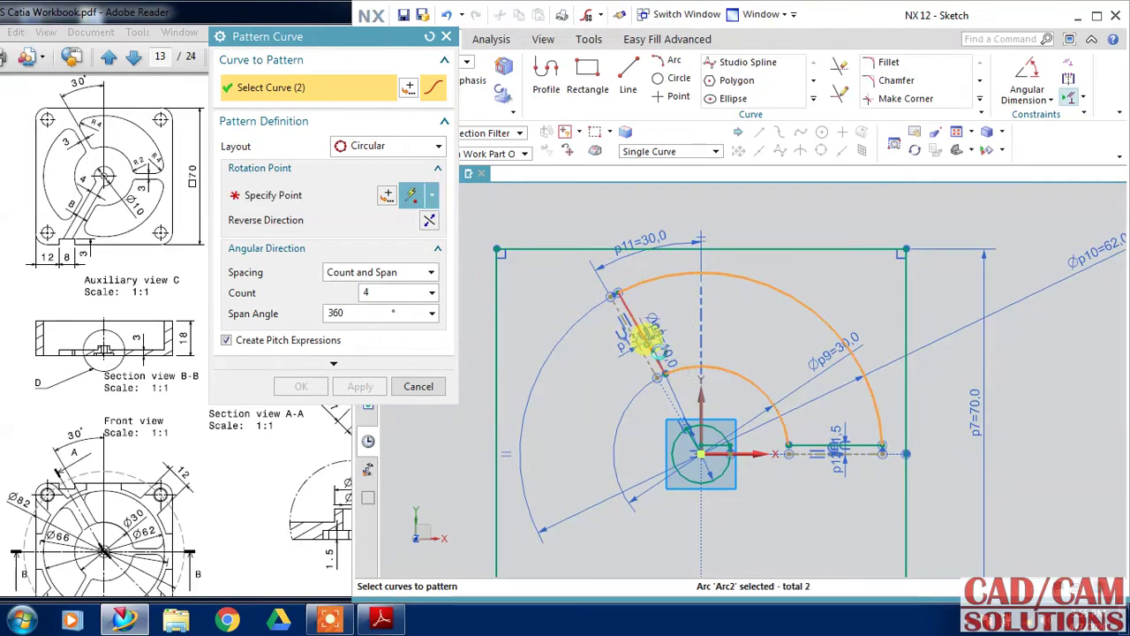
click(826, 441)
click(826, 446)
middle_click(826, 446)
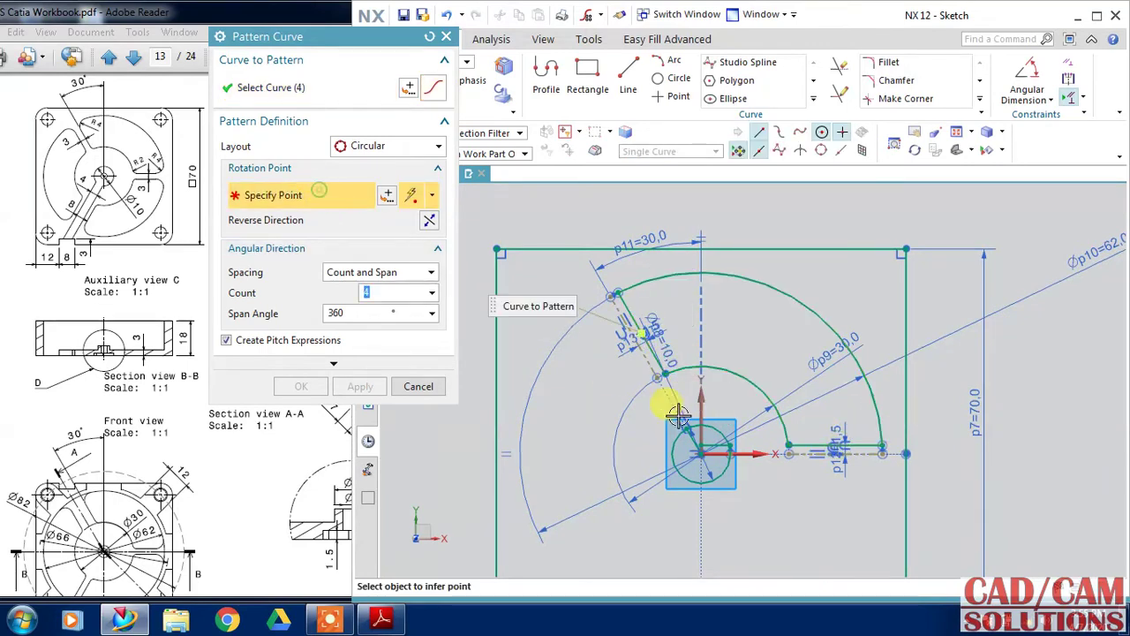
click(702, 454)
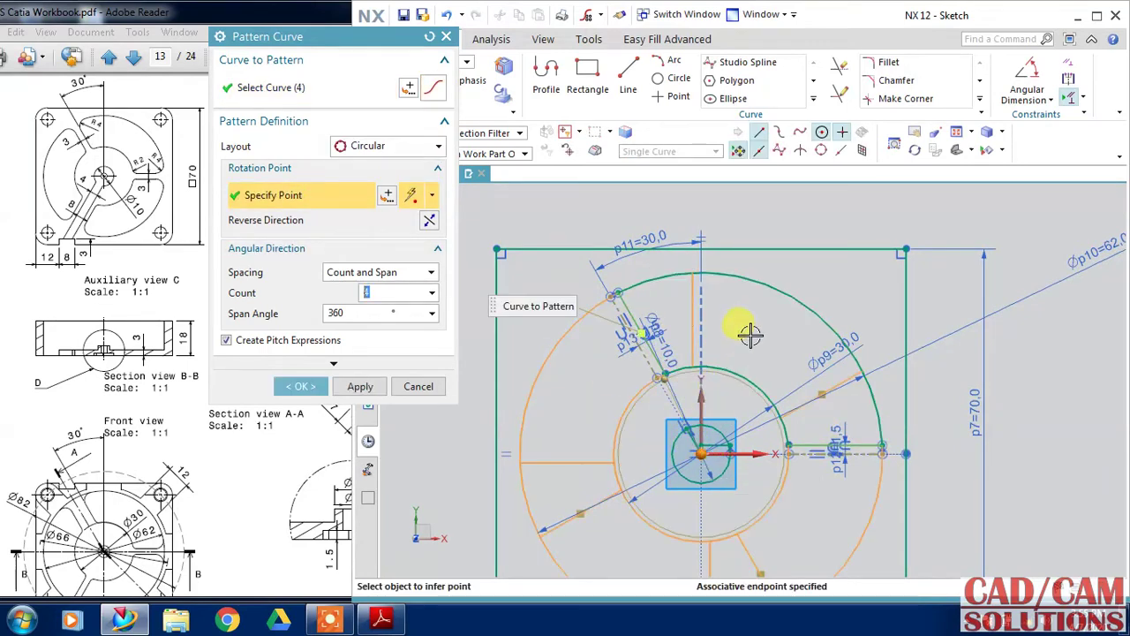
click(388, 292)
text(3)
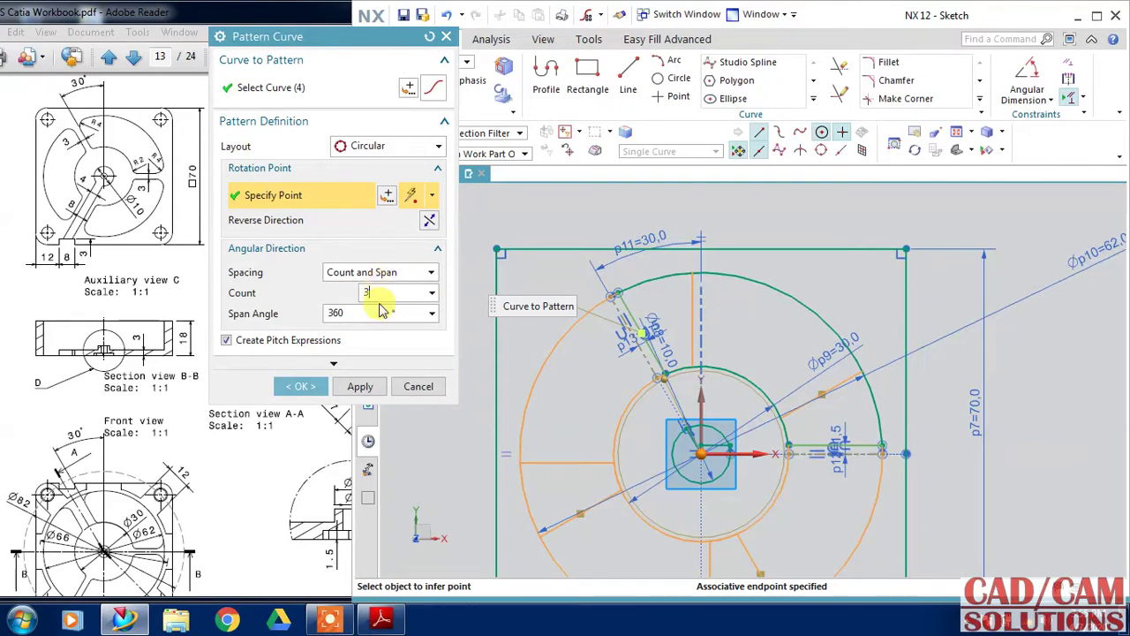
key(Tab)
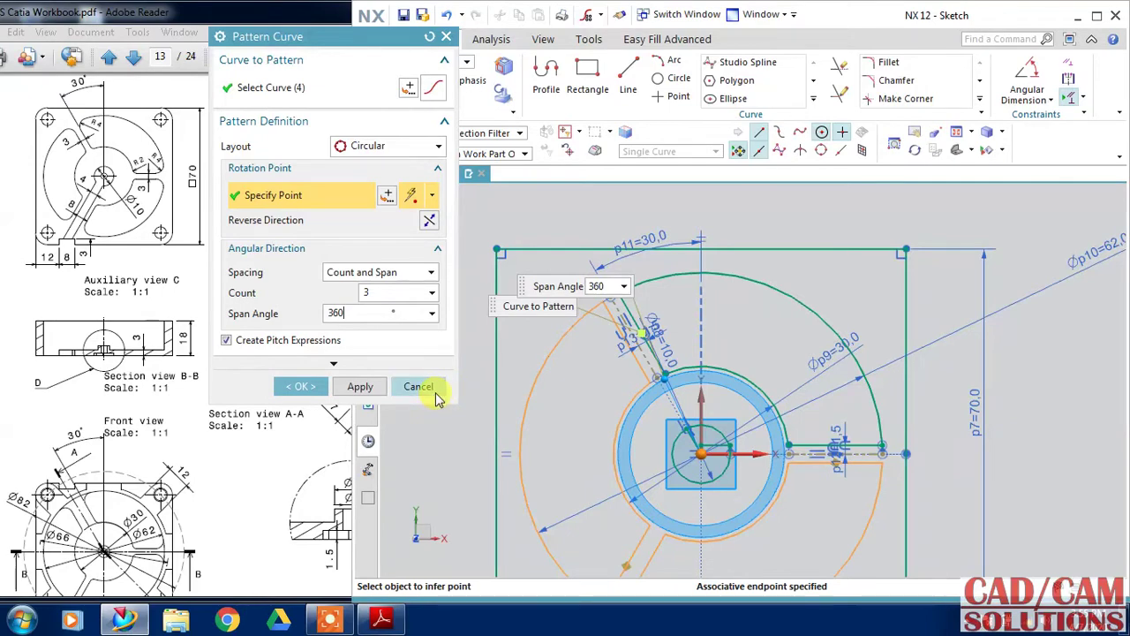
click(436, 394)
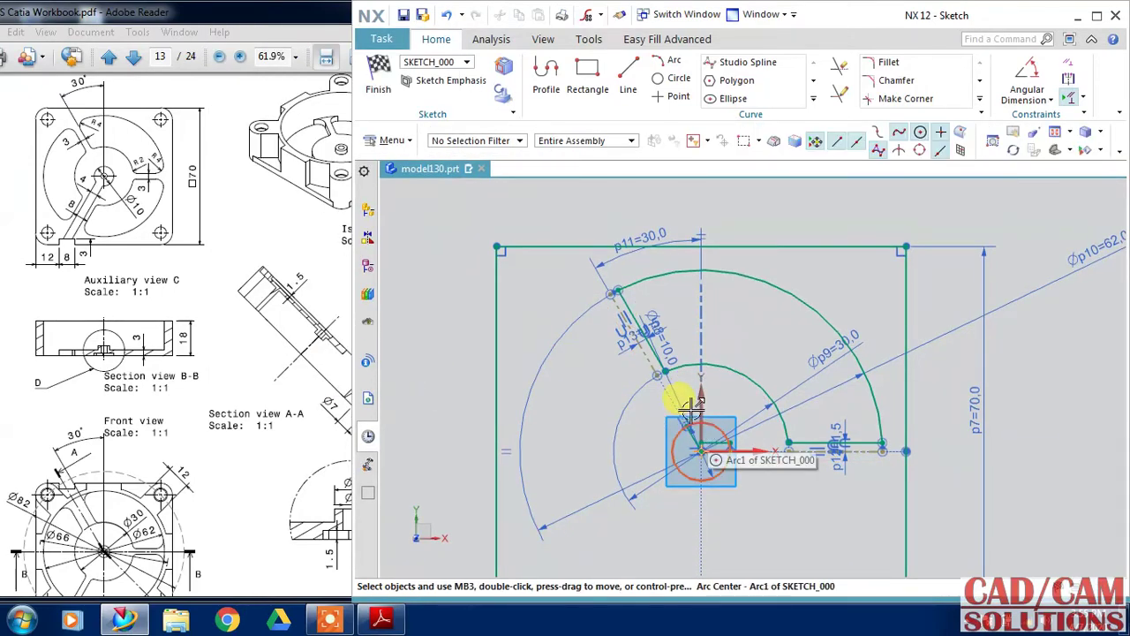
Fillet the cutout with R4 at the upper-left and lower-right corners and R2 at both inner-arc corners
click(907, 65)
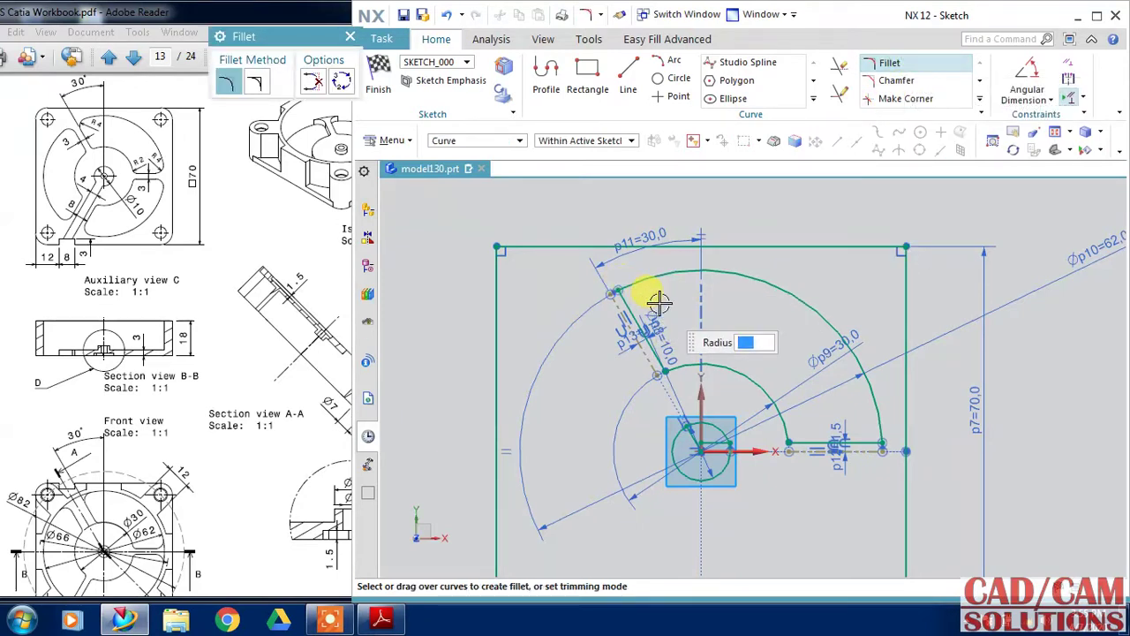
click(615, 291)
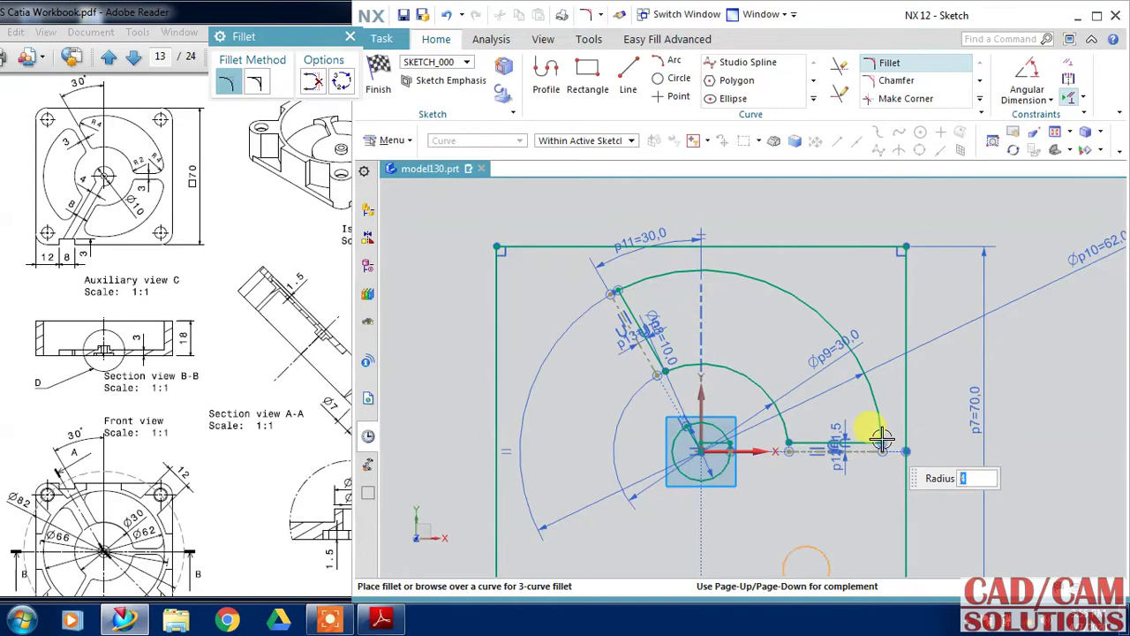
click(677, 286)
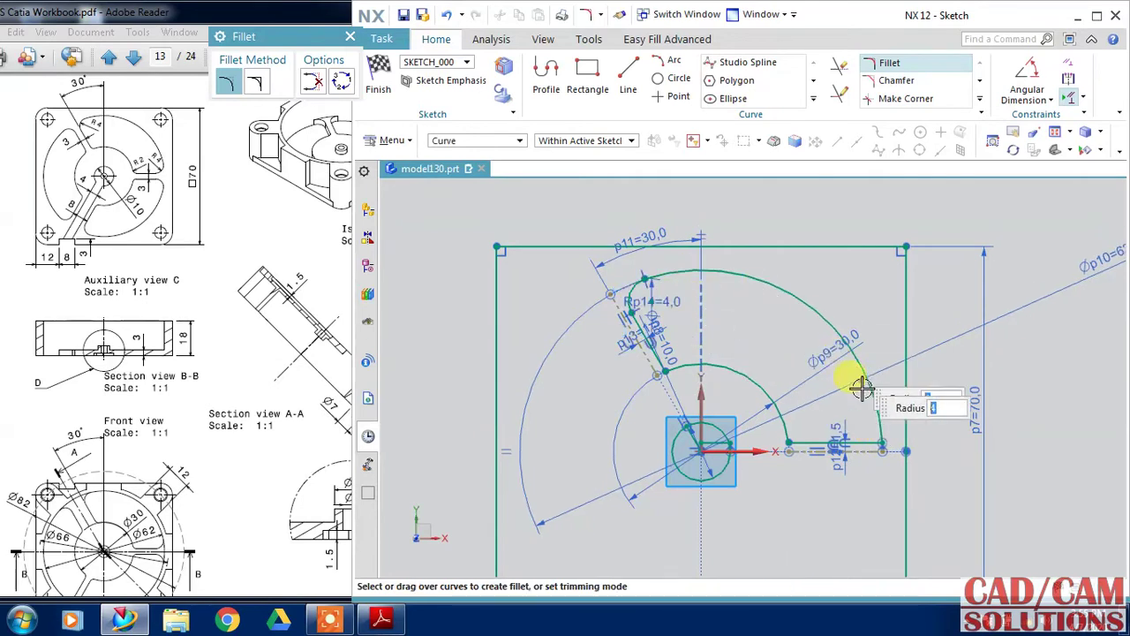
click(858, 431)
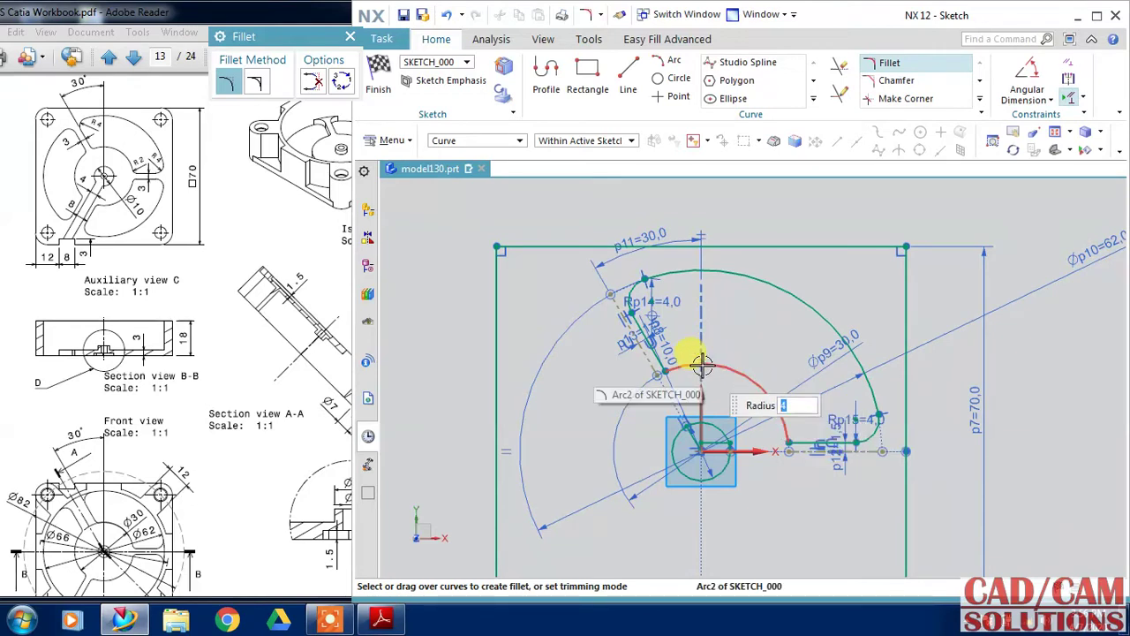
text(2)
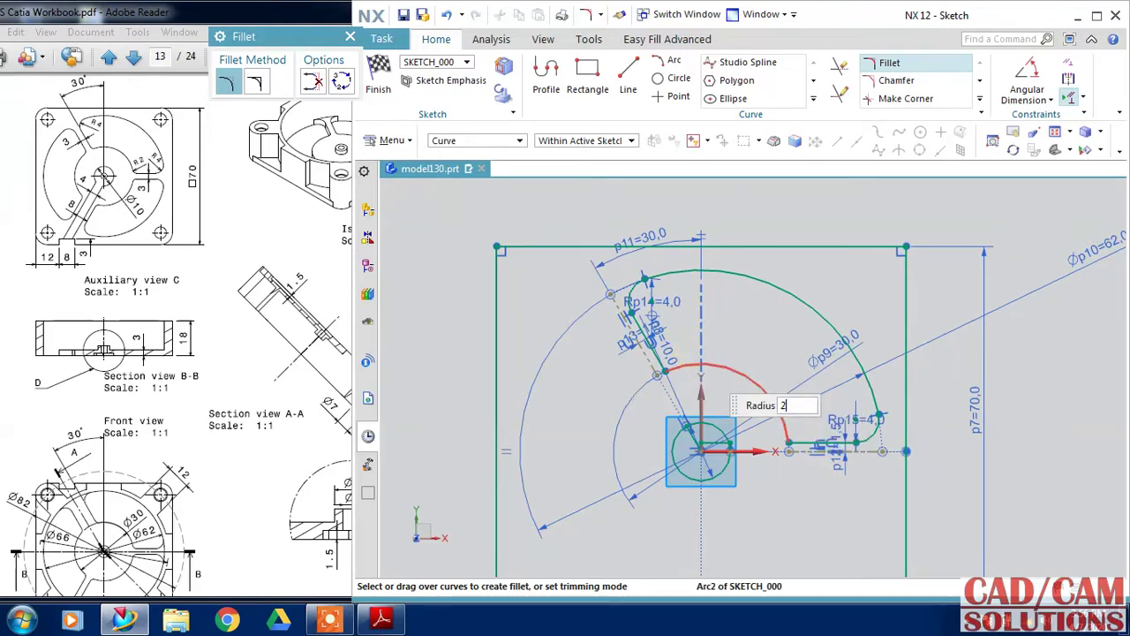
click(662, 357)
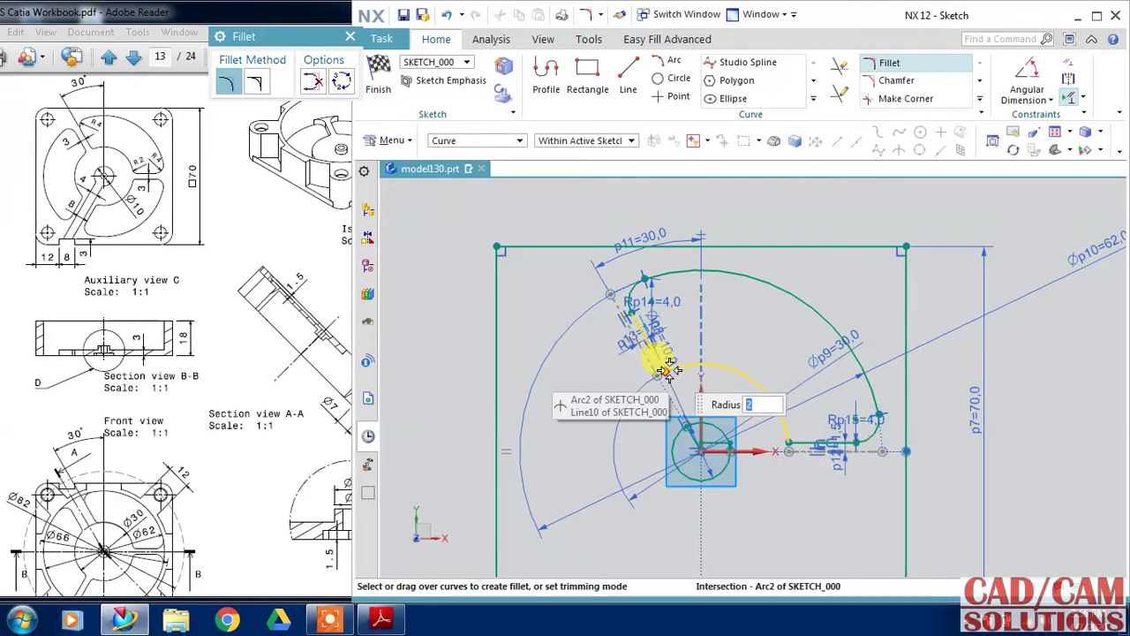
click(789, 446)
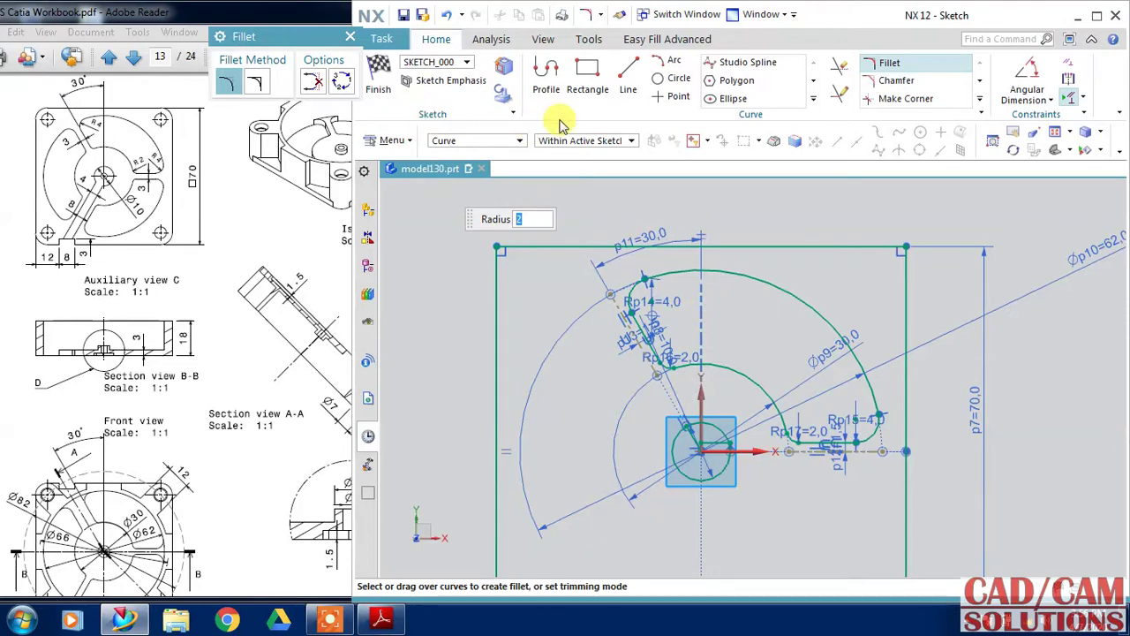
click(811, 99)
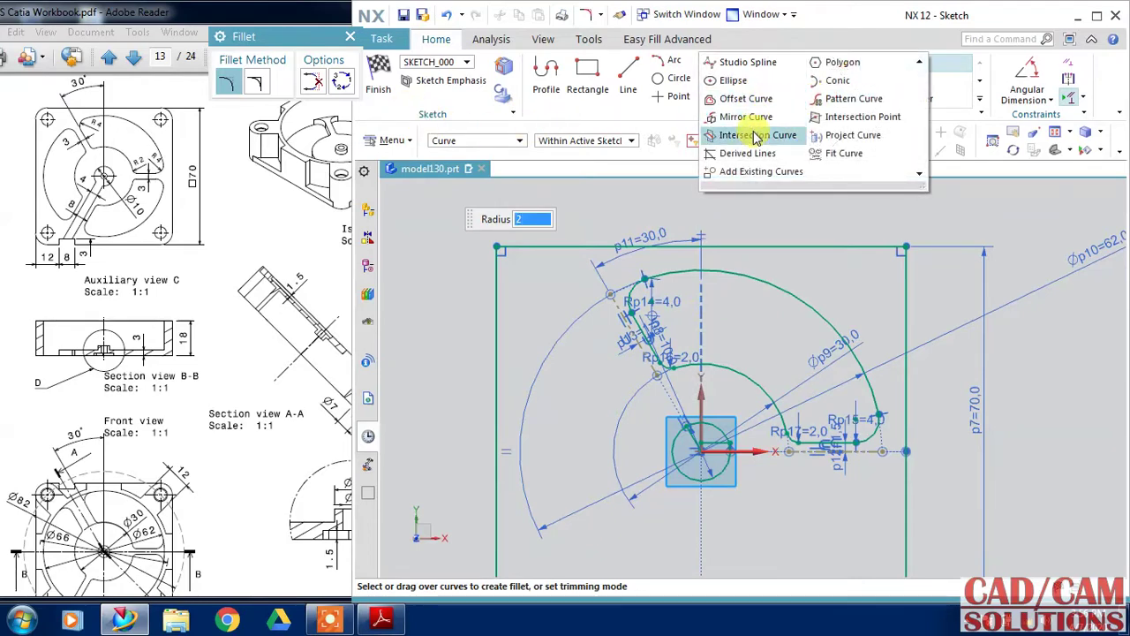
Pattern the filleted cutout chain about the sketch origin: circular, 3 copies over 360°
click(846, 100)
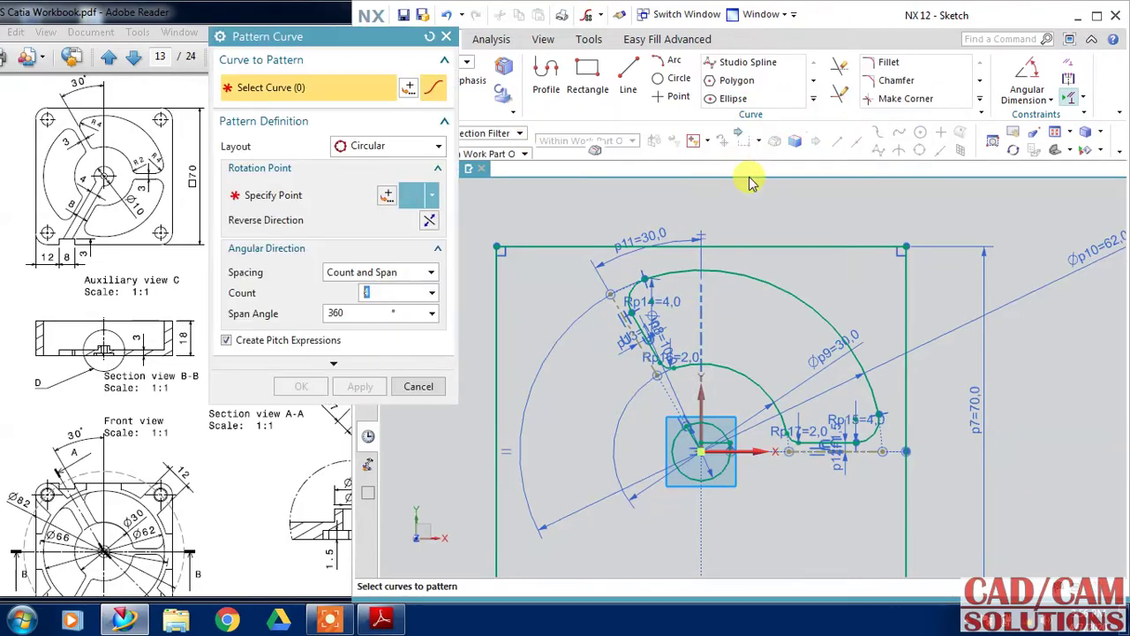
text(4)
click(702, 151)
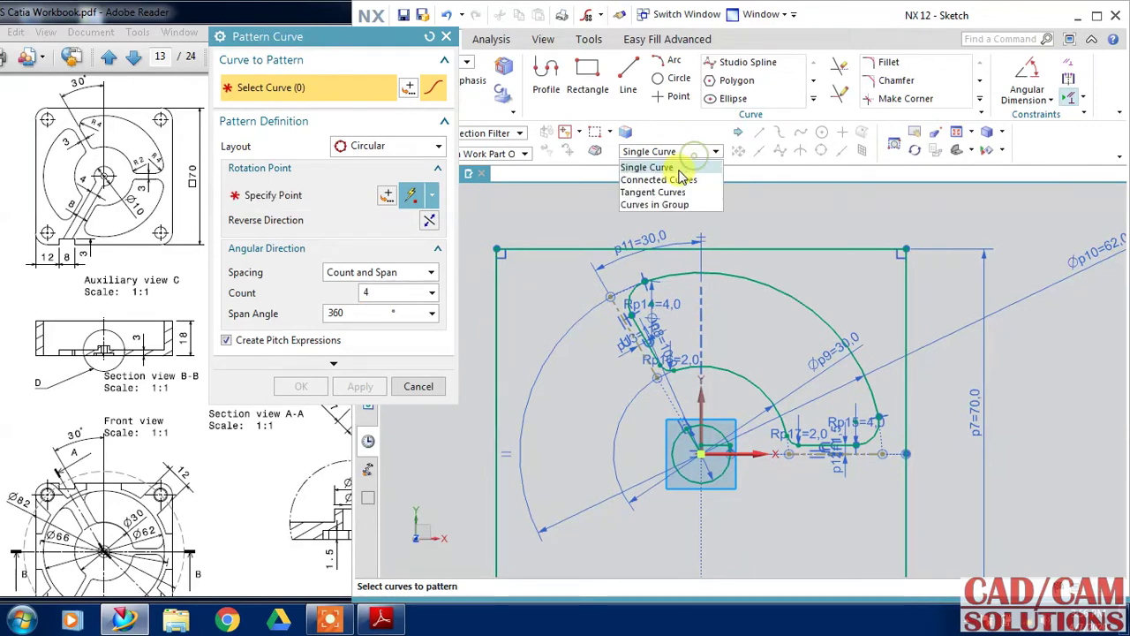
click(680, 180)
click(628, 245)
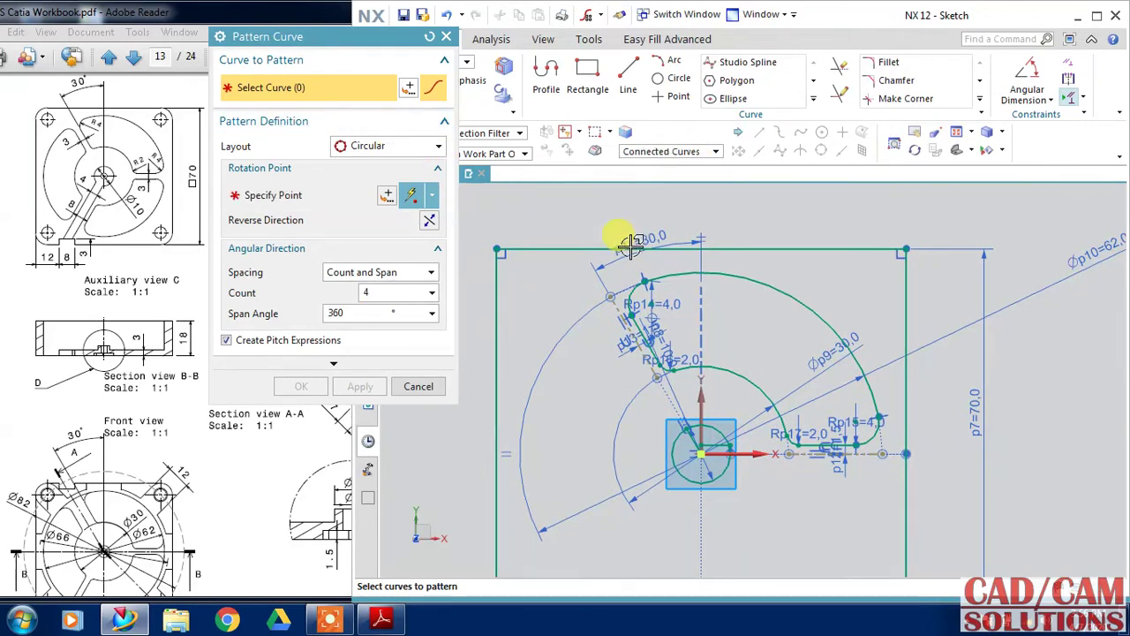
click(680, 277)
middle_click(642, 382)
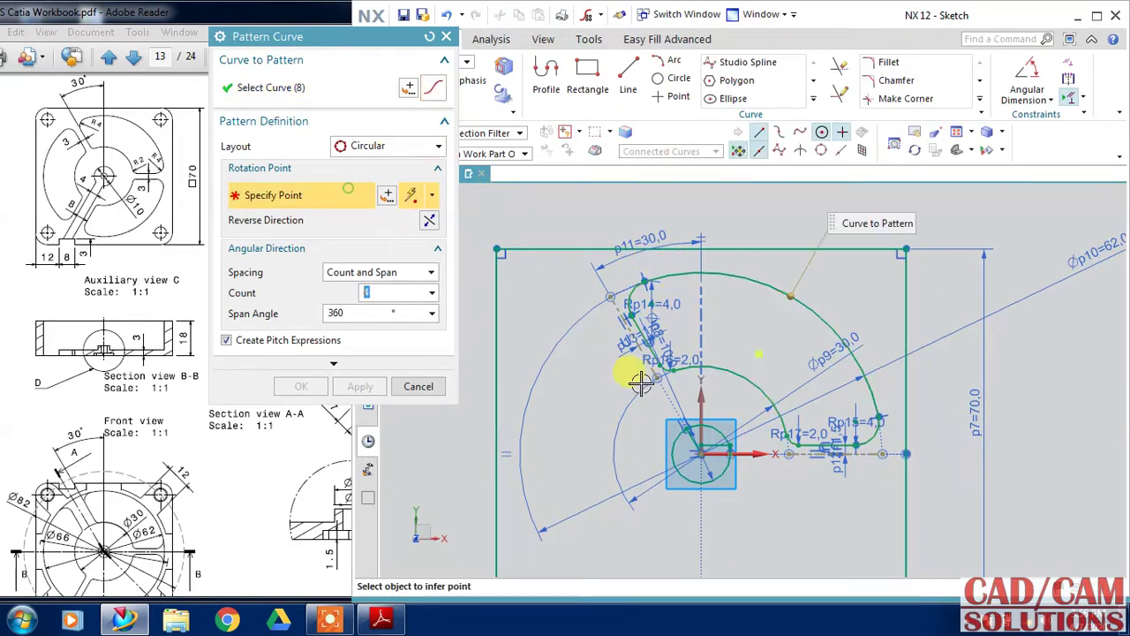
click(700, 453)
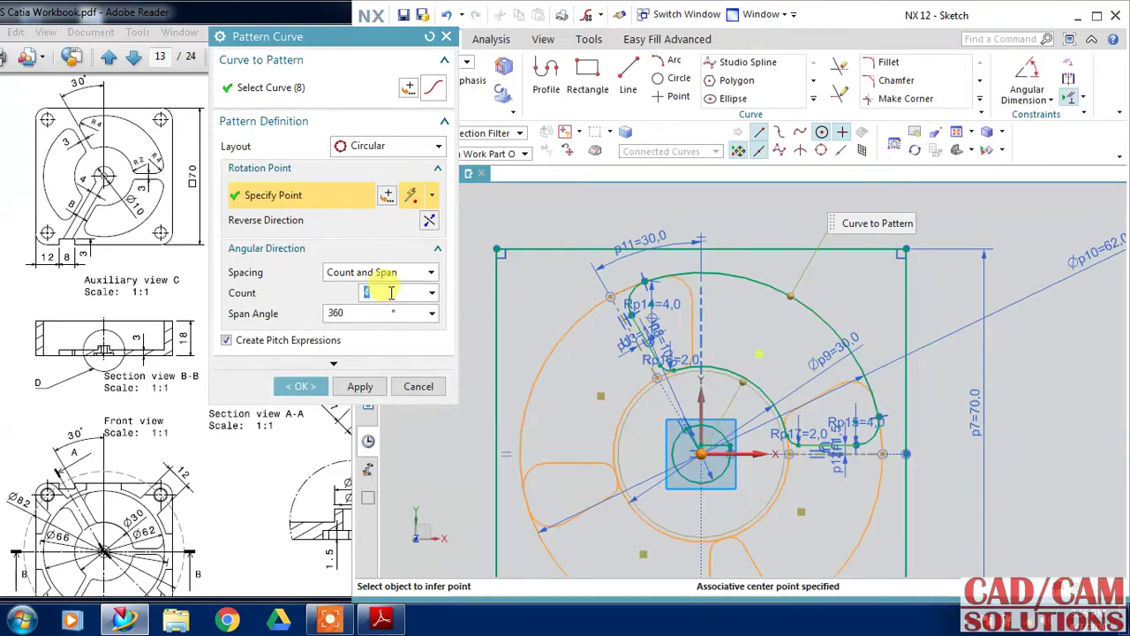
text(3)
click(318, 386)
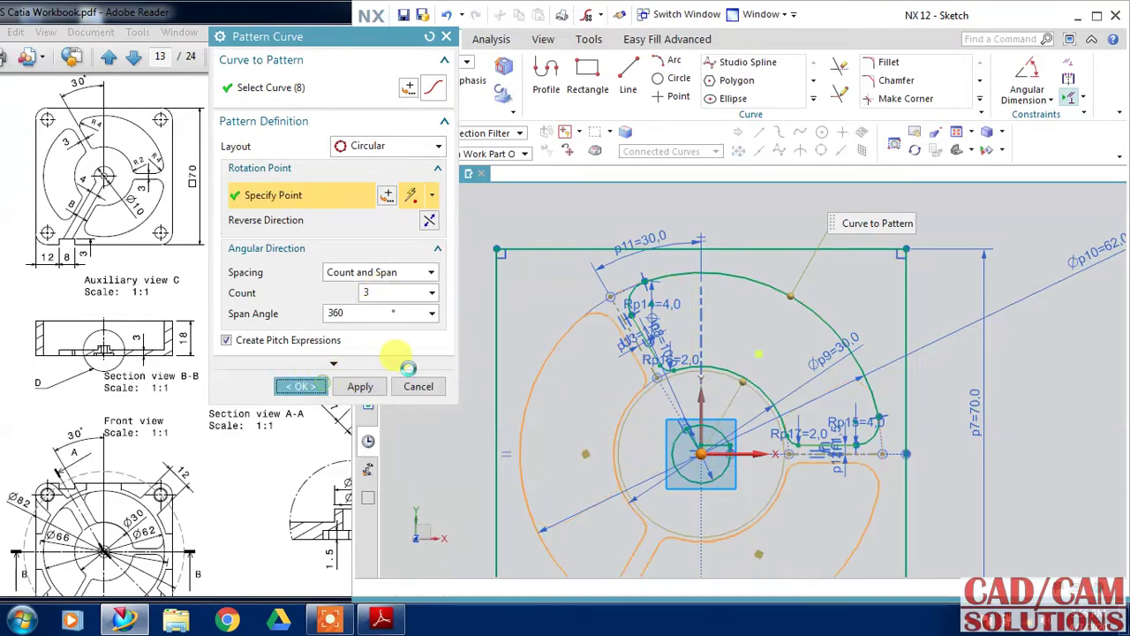
scroll(547, 320, down, 1)
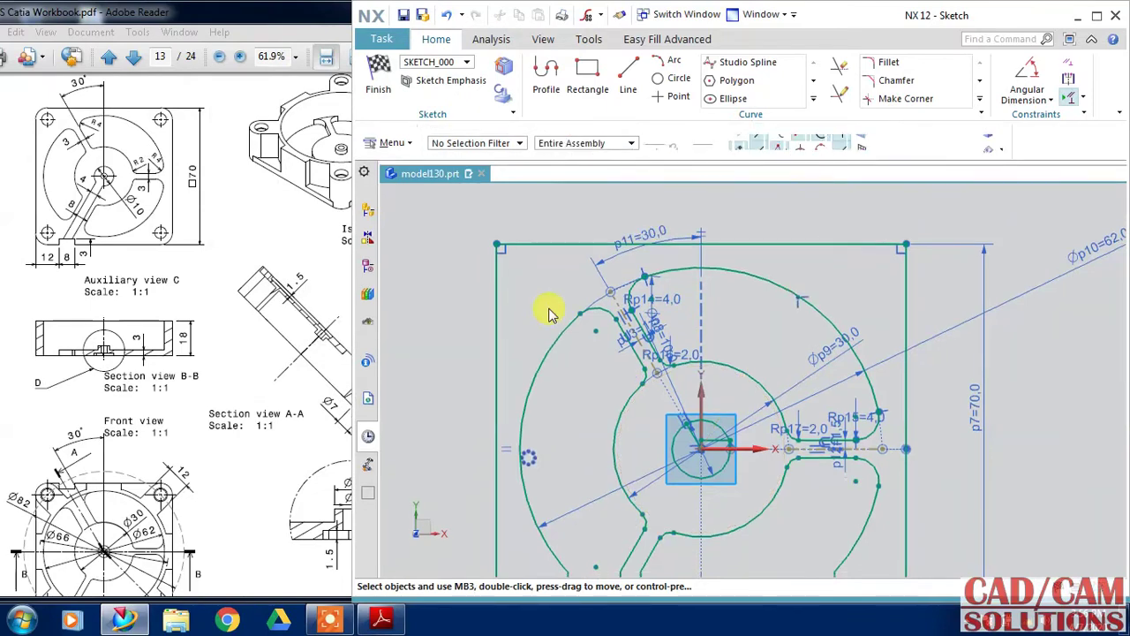
scroll(552, 313, down, 1)
Delete the Circular Pattern constraint, accepting to turn off continuous auto dimensioning
scroll(557, 316, down, 1)
scroll(562, 318, down, 1)
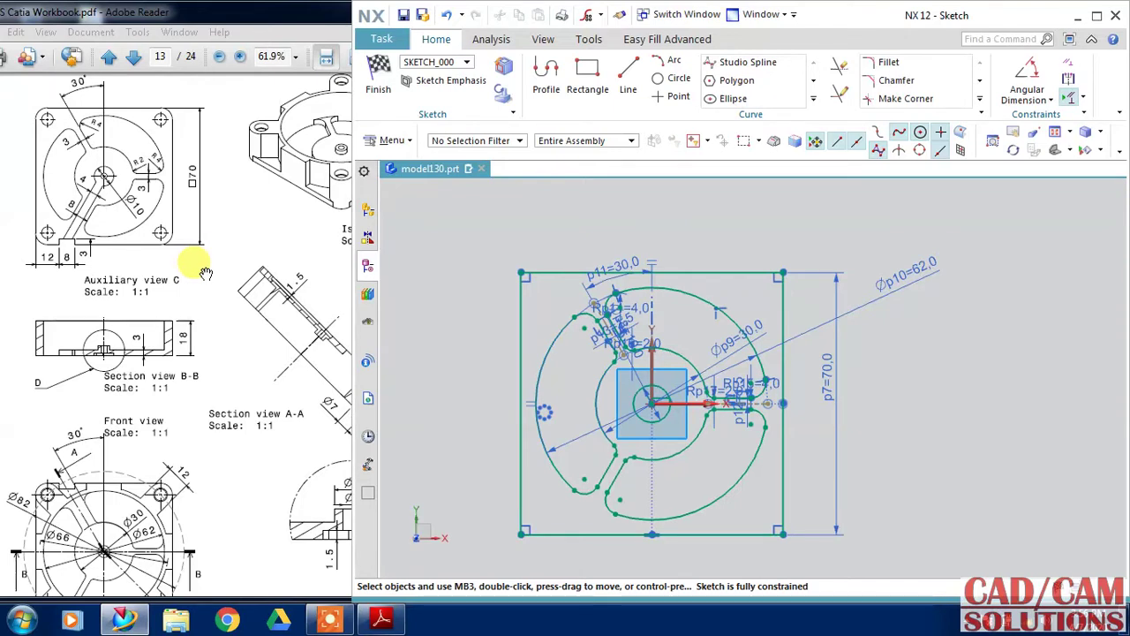
click(368, 399)
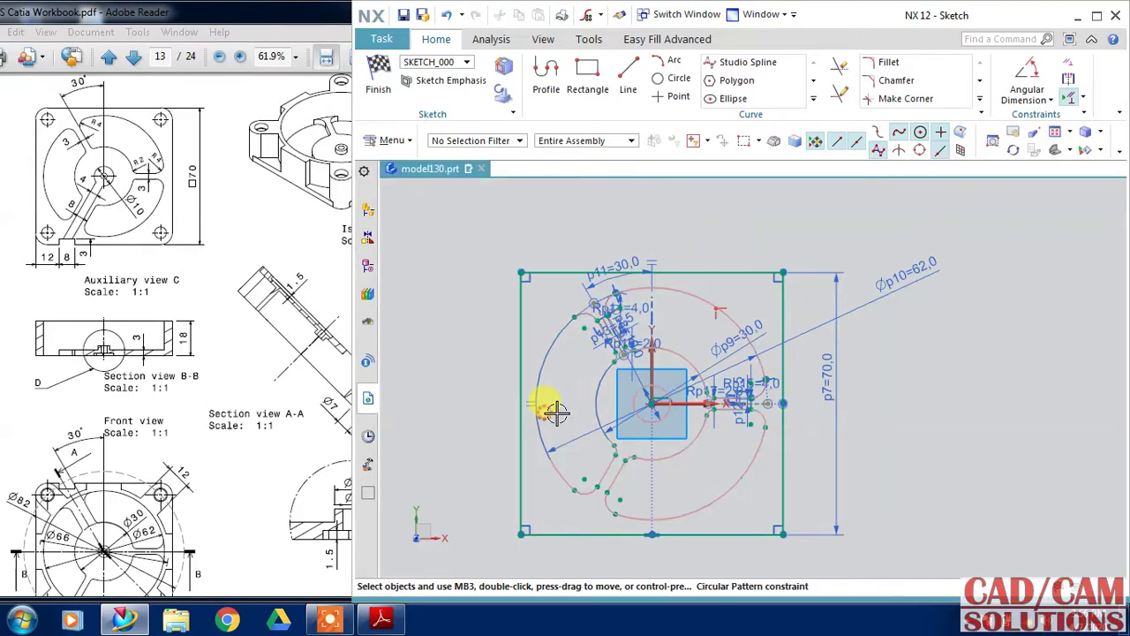
click(557, 412)
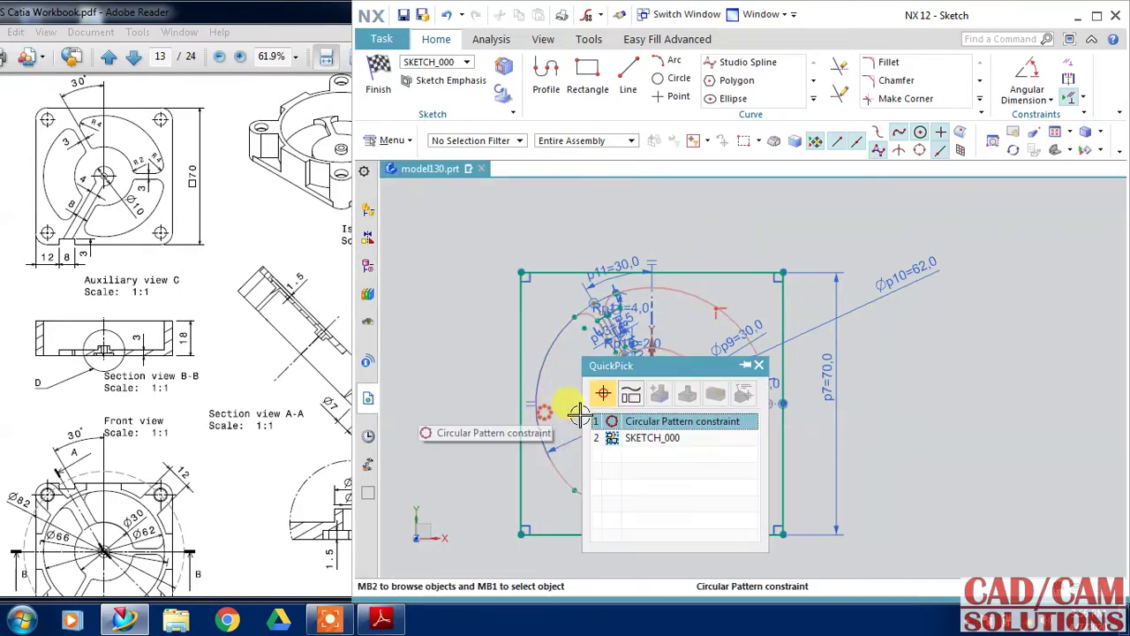
click(621, 426)
click(340, 618)
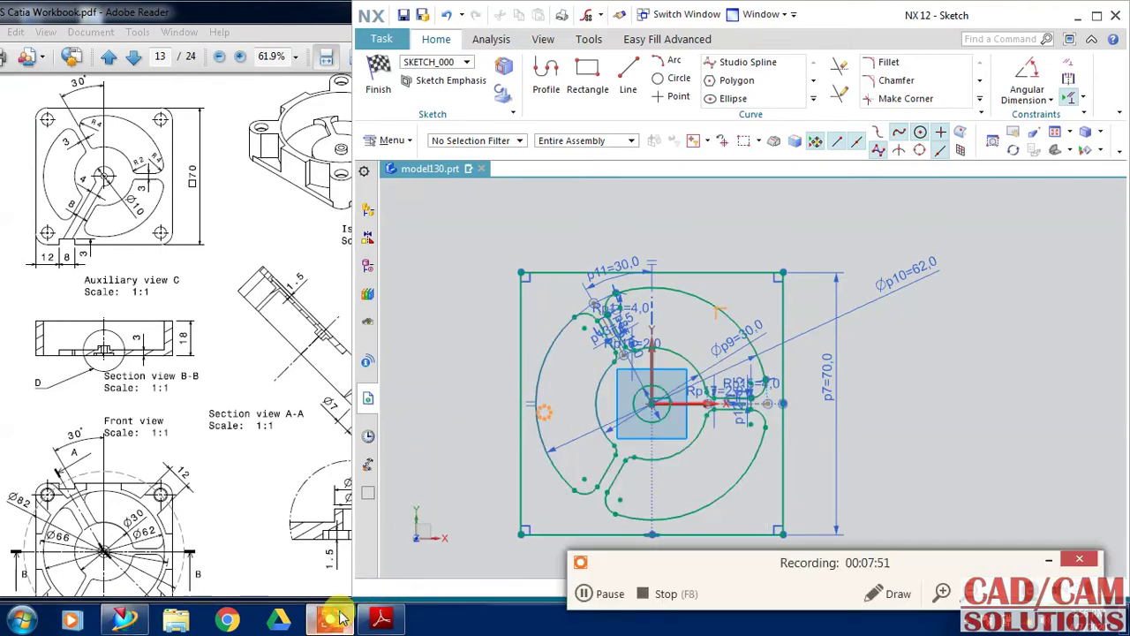
click(601, 593)
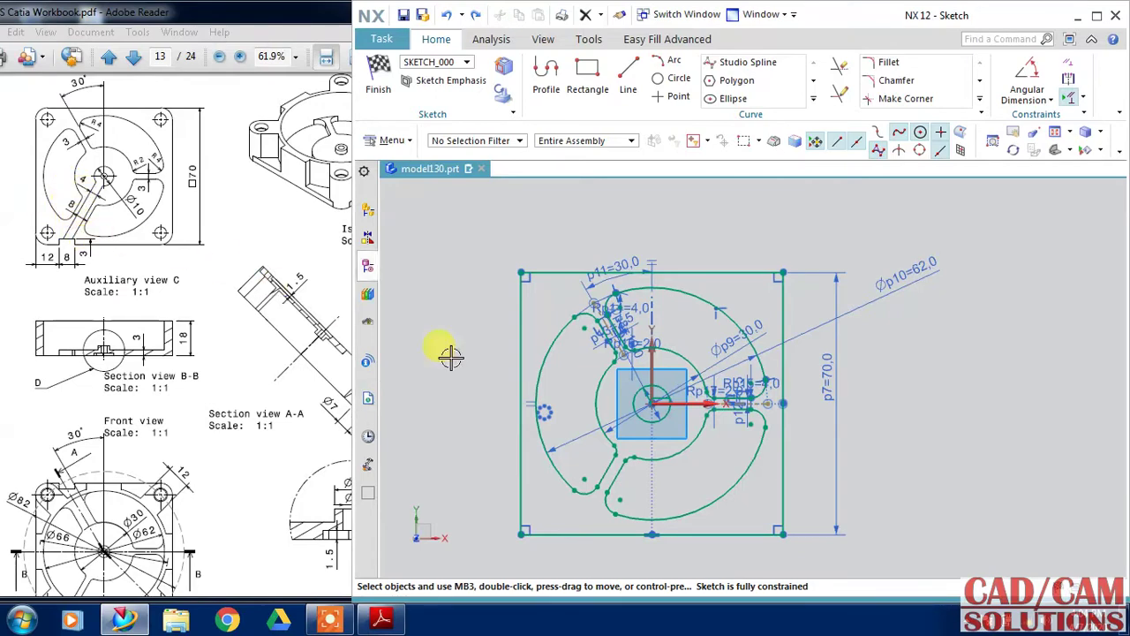
click(549, 410)
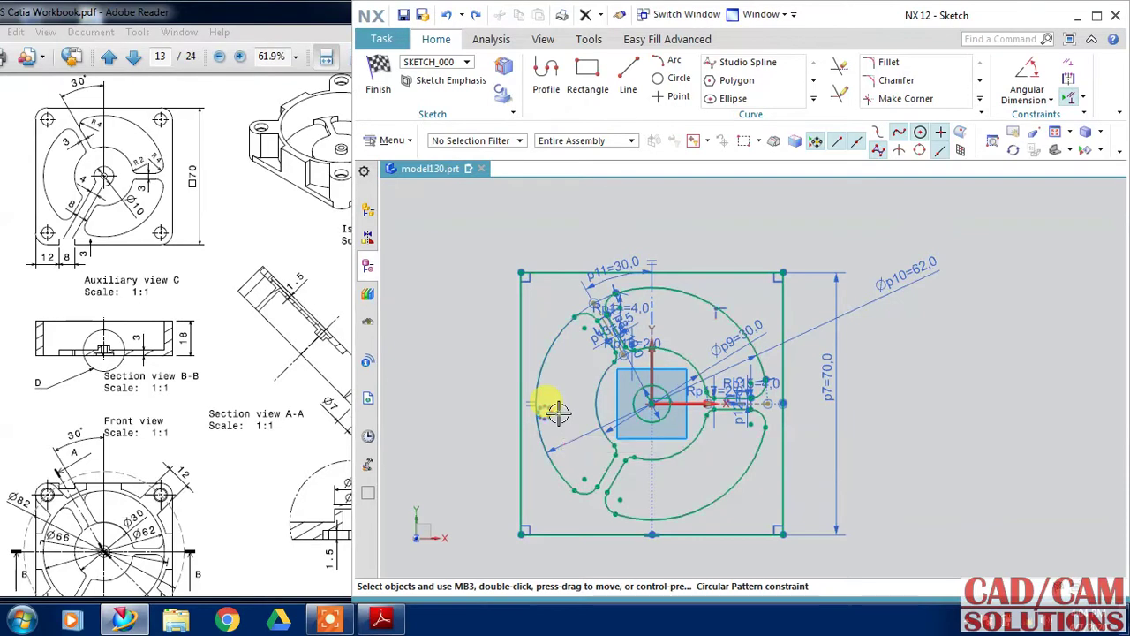
click(616, 385)
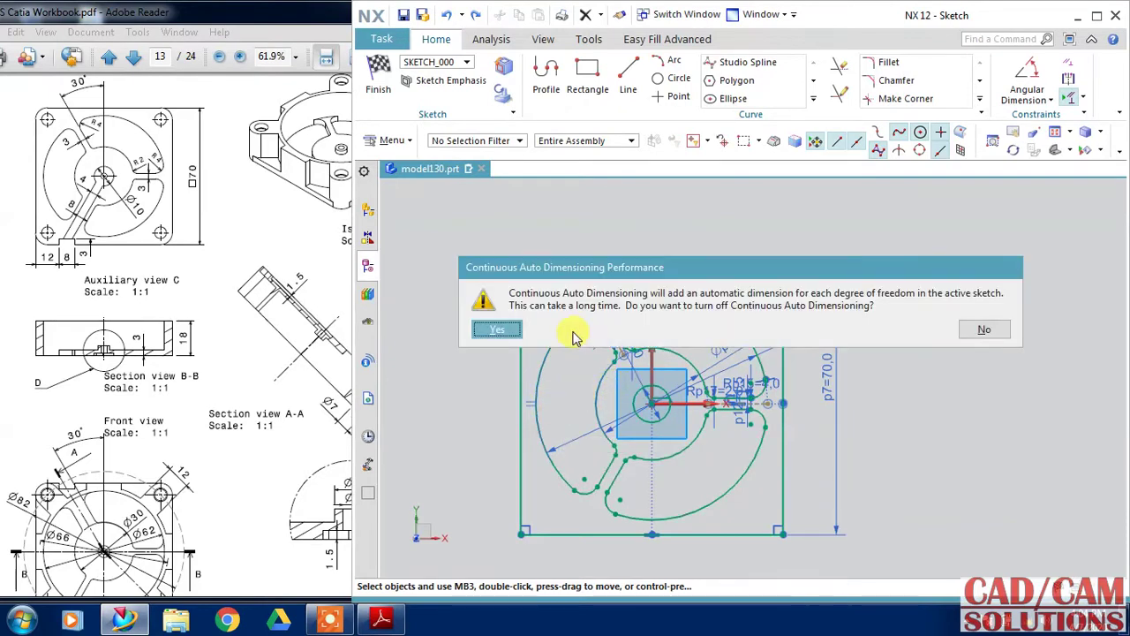
click(486, 328)
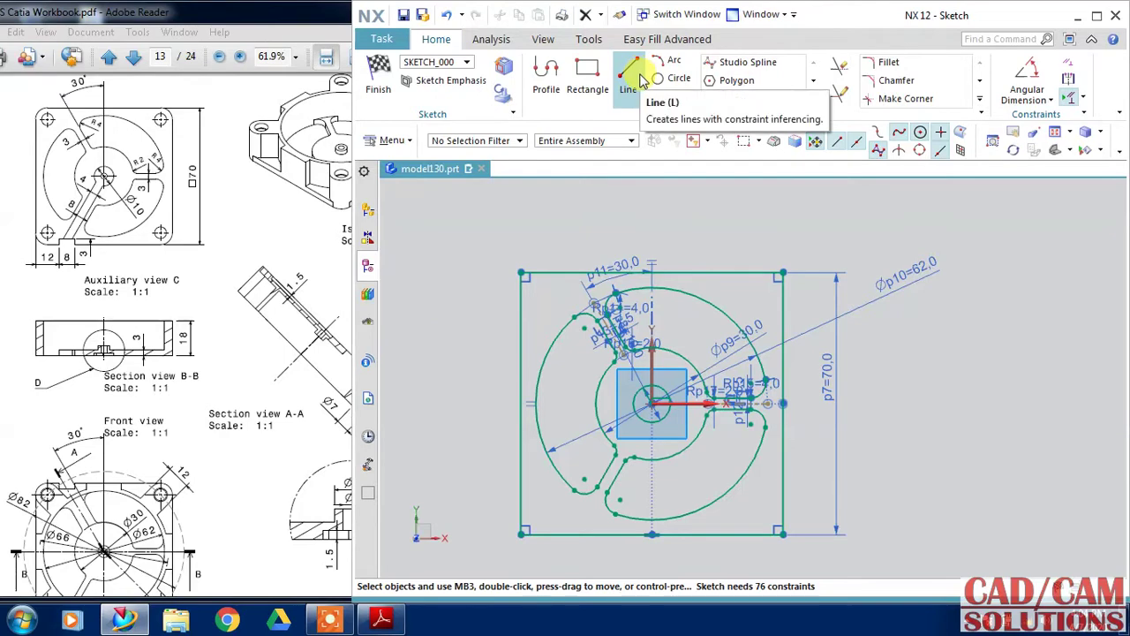
Pick the slot's dashed centre line (Line6) as the curve to mirror
scroll(583, 309, up, 3)
scroll(586, 318, up, 3)
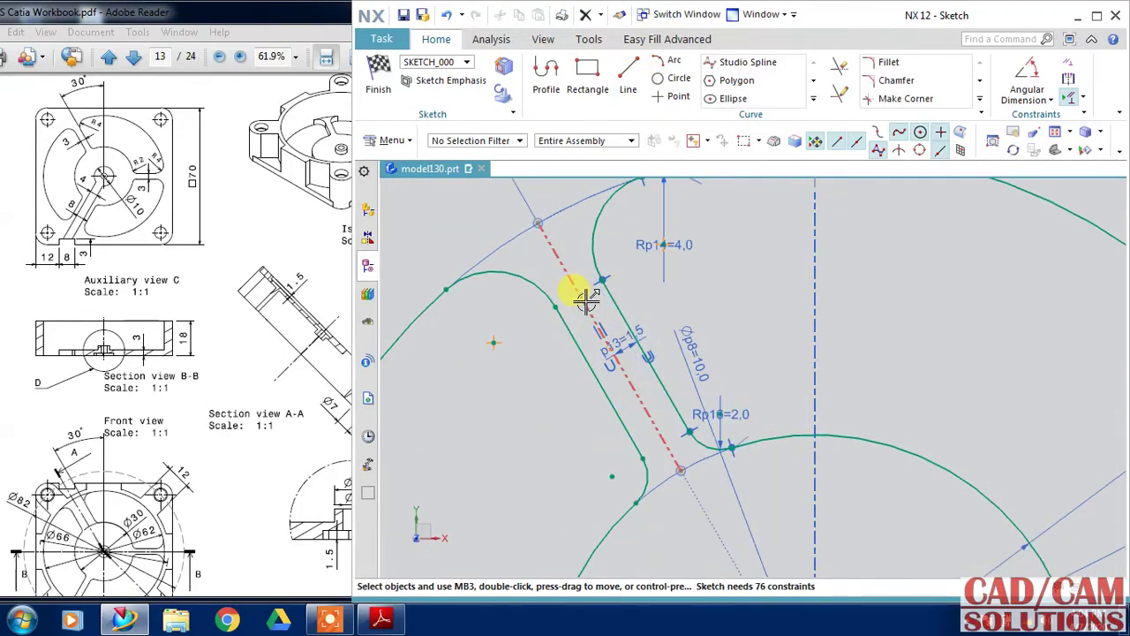
click(581, 293)
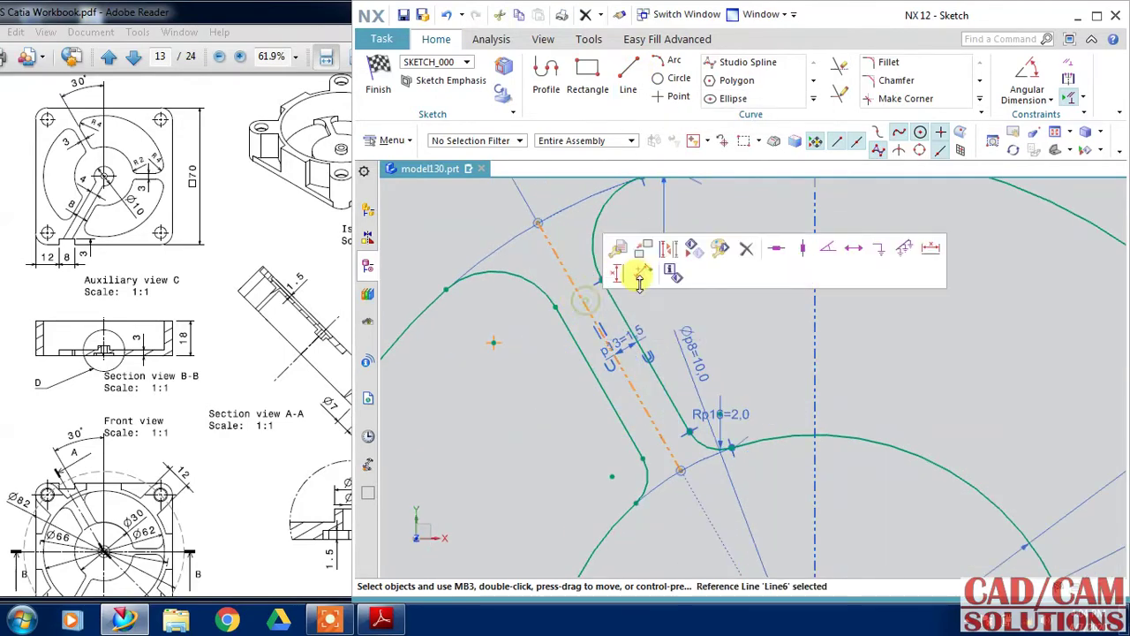
click(814, 99)
click(794, 114)
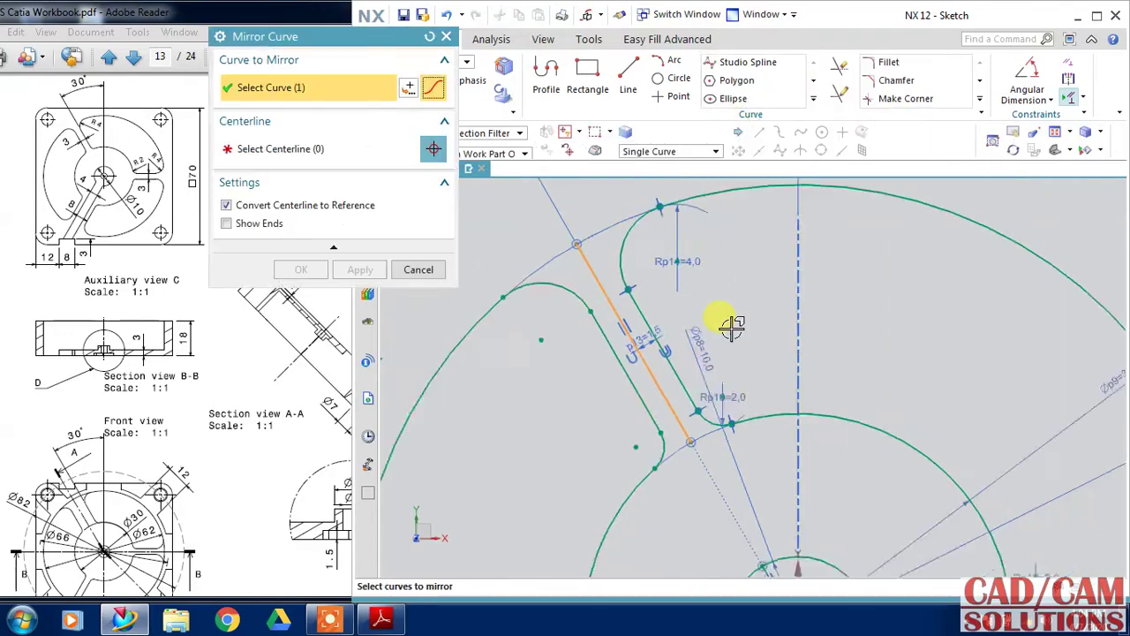
Mirror the dashed centre line about the sketch's horizontal axis into the lower-left cutout
scroll(732, 327, down, 5)
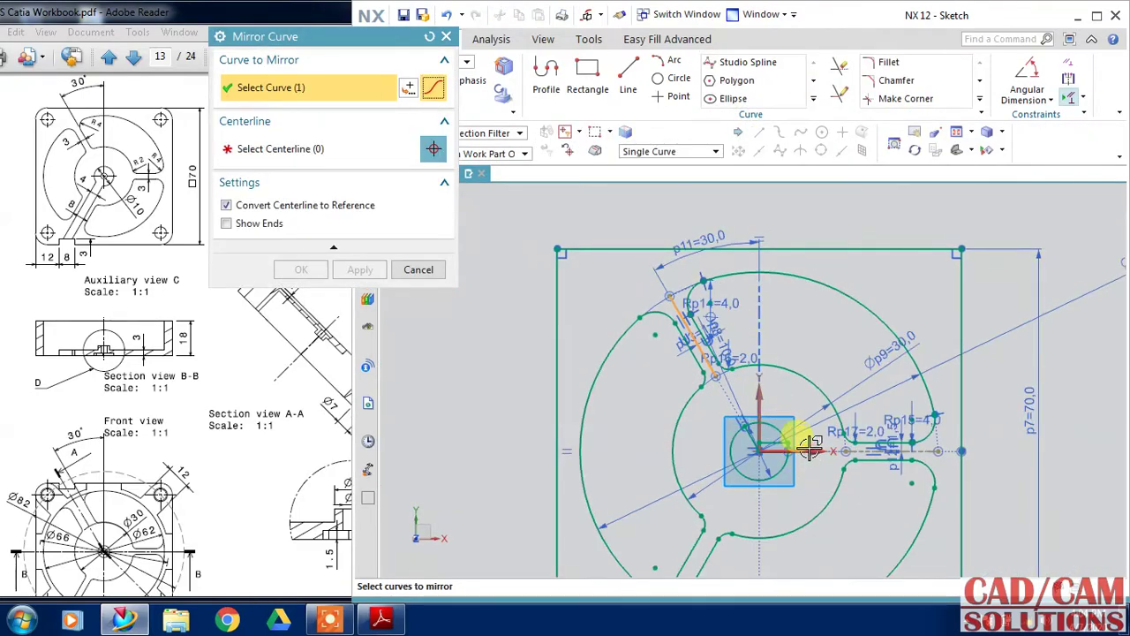
click(335, 148)
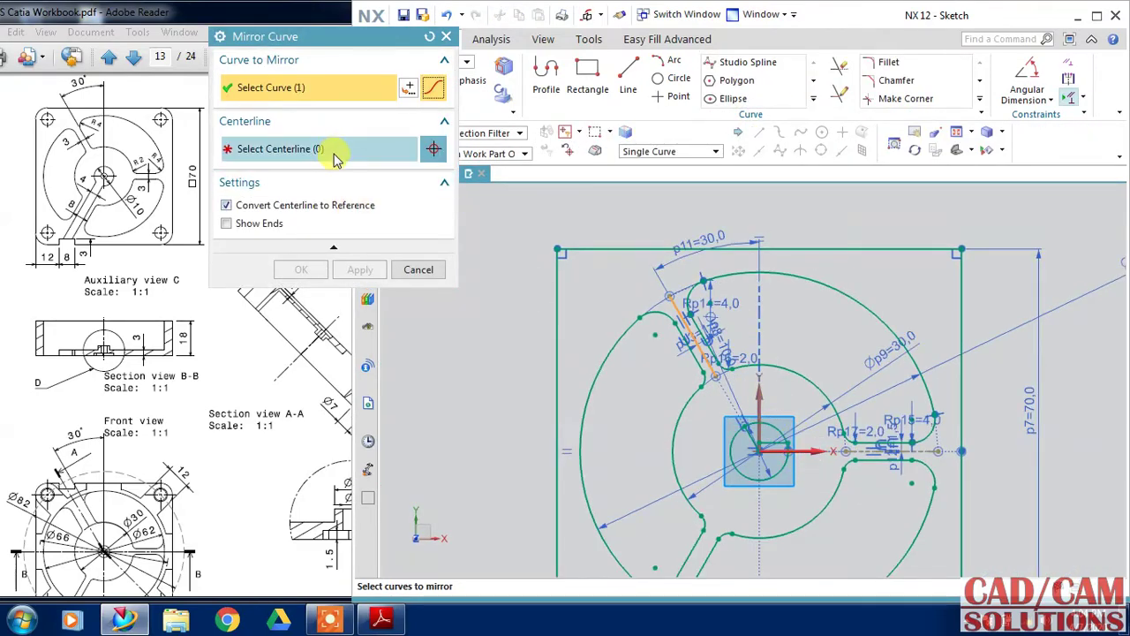
click(808, 452)
click(300, 270)
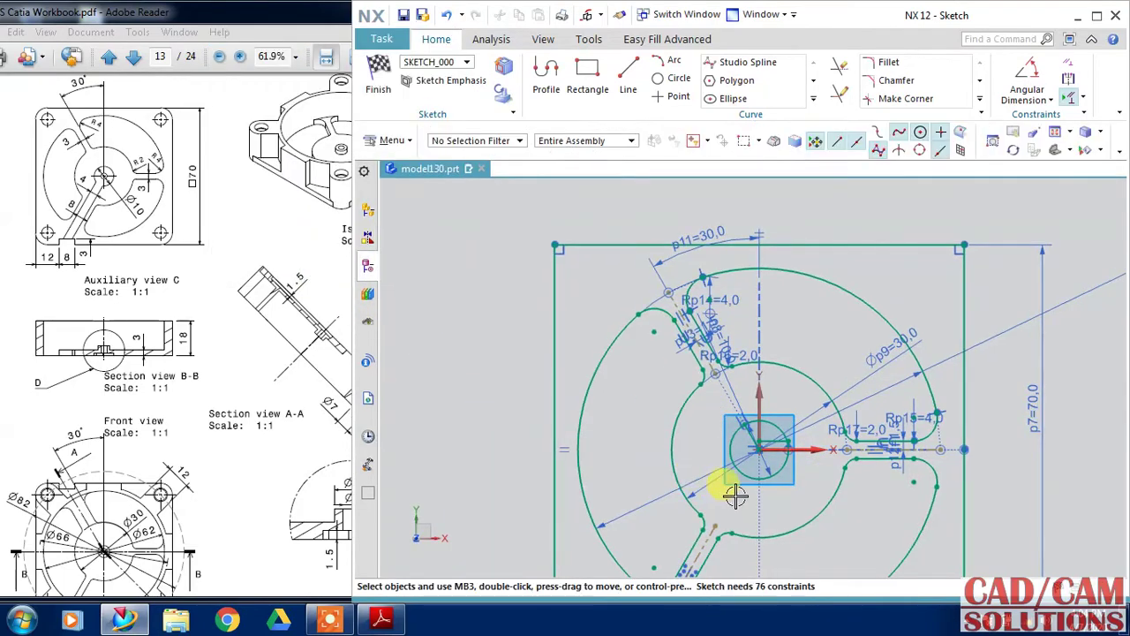
scroll(727, 433, up, 2)
shift+middle_drag(727, 434, 676, 365)
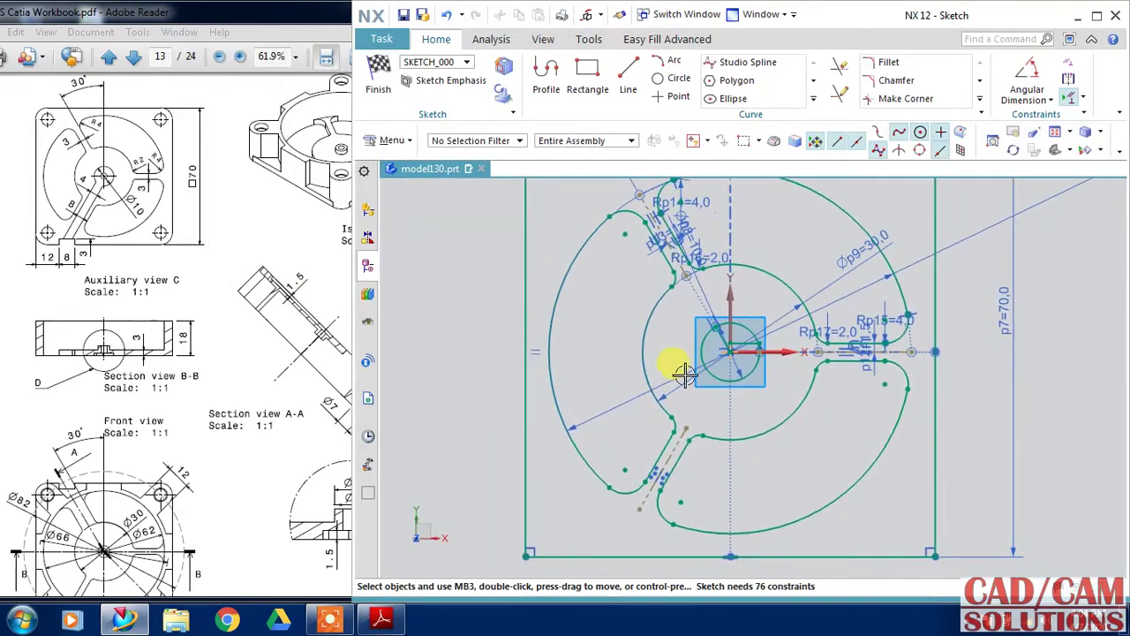
scroll(673, 450, up, 1)
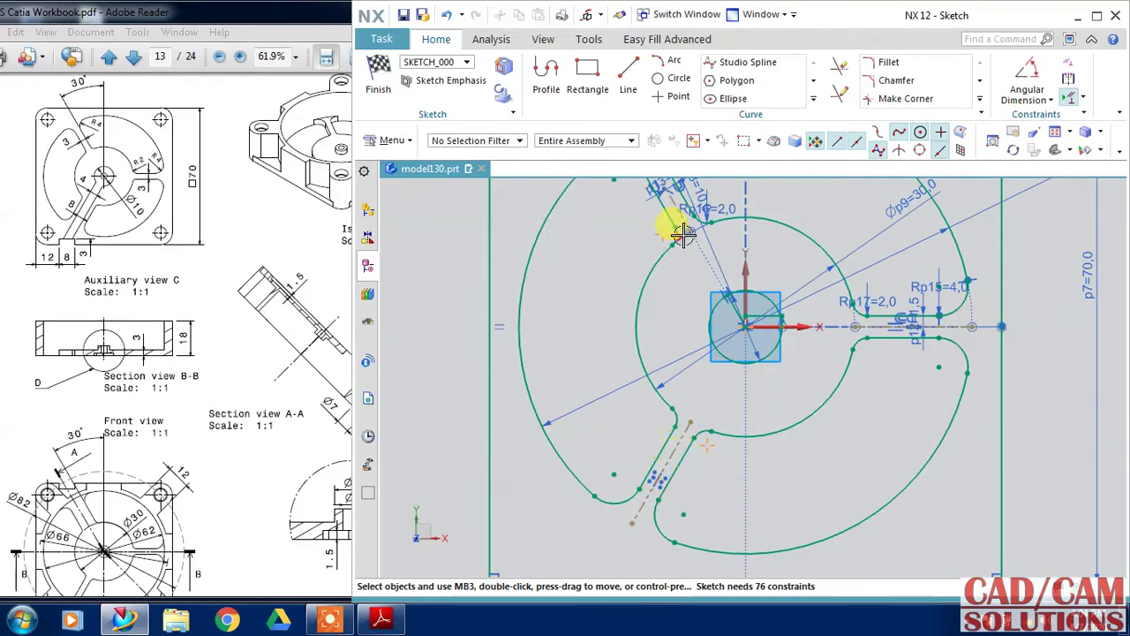
click(812, 104)
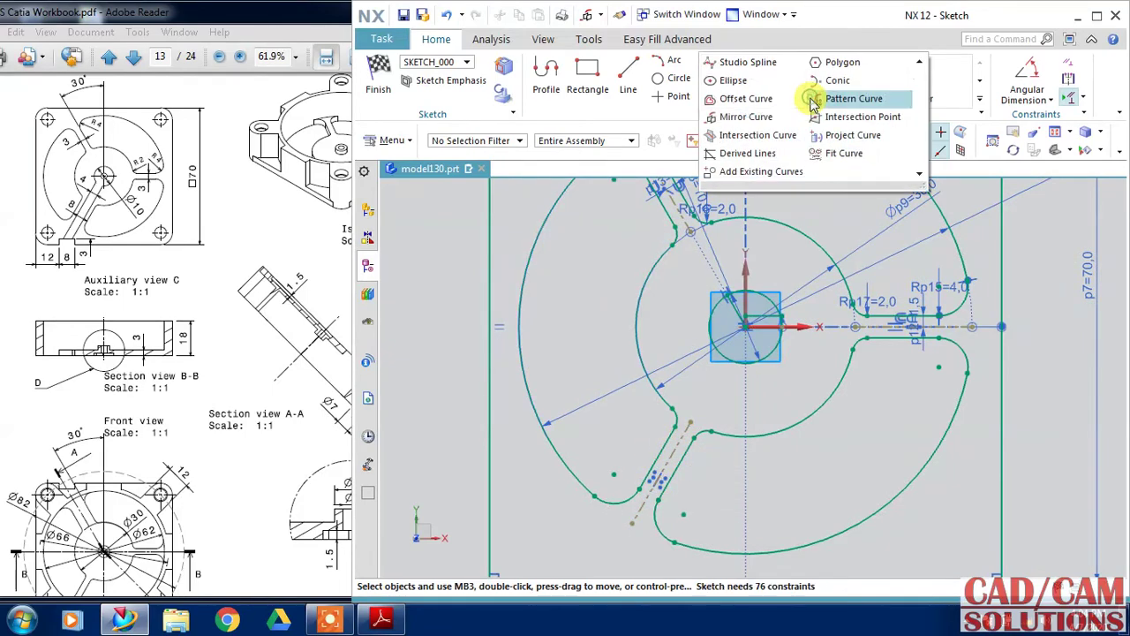
Offset the mirrored centre line (Line15) symmetrically by 4 mm on each side
click(757, 102)
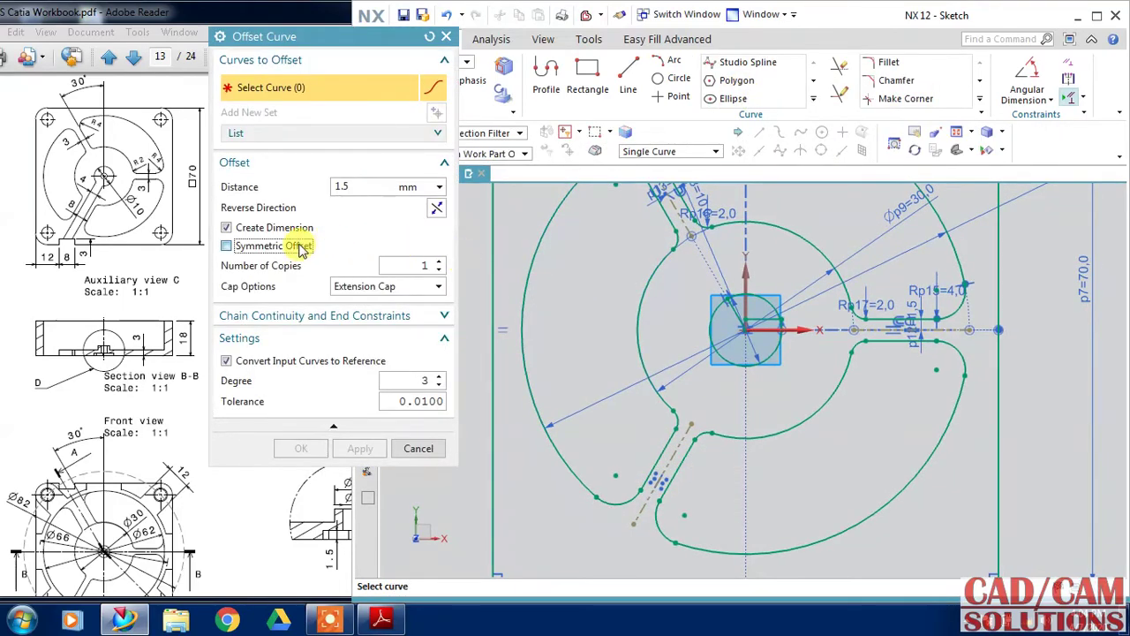
click(676, 447)
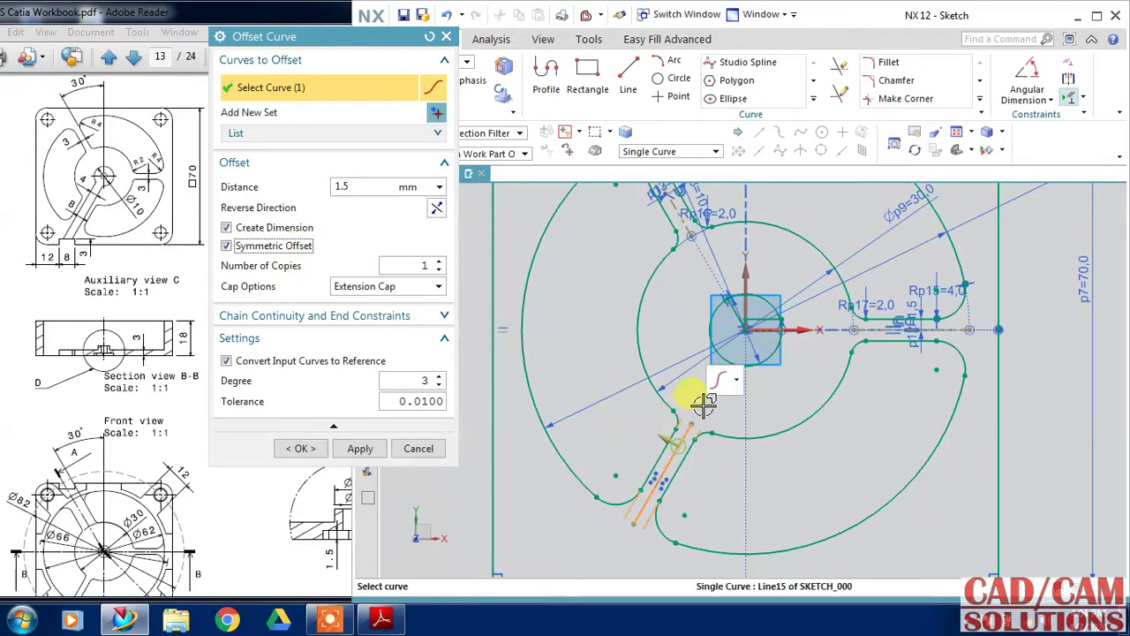
drag(360, 186, 315, 186)
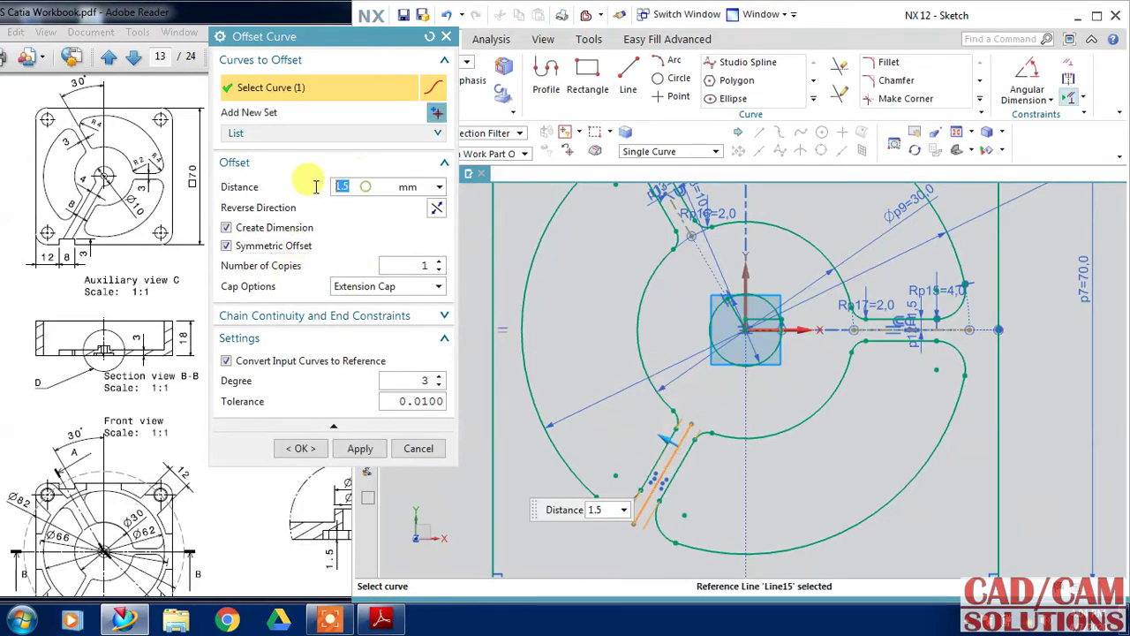
text(4)
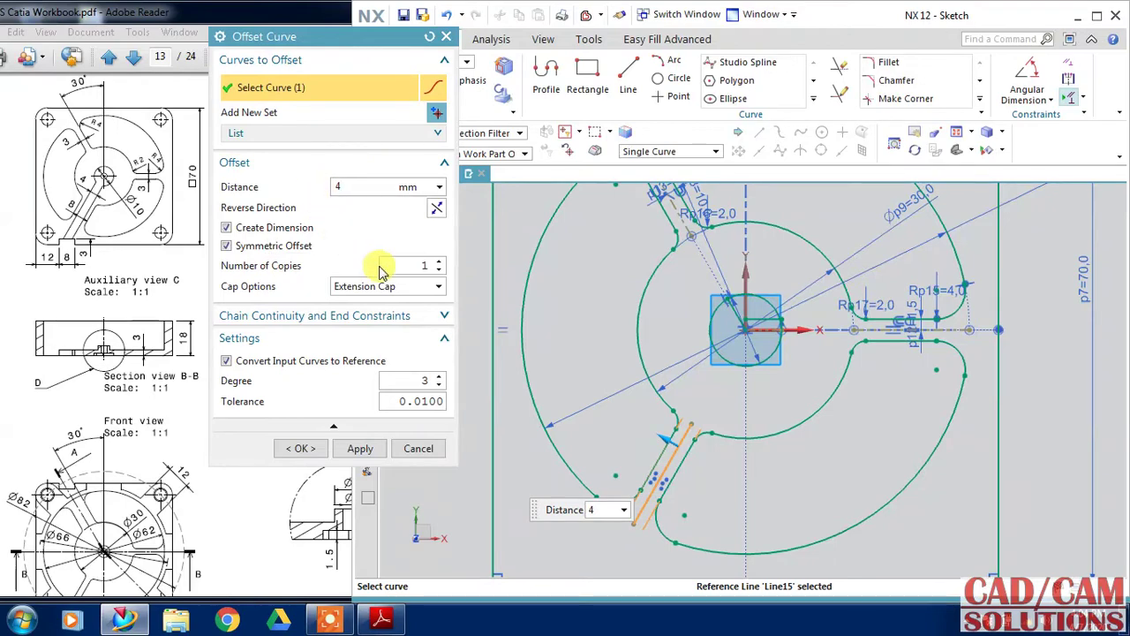
click(409, 266)
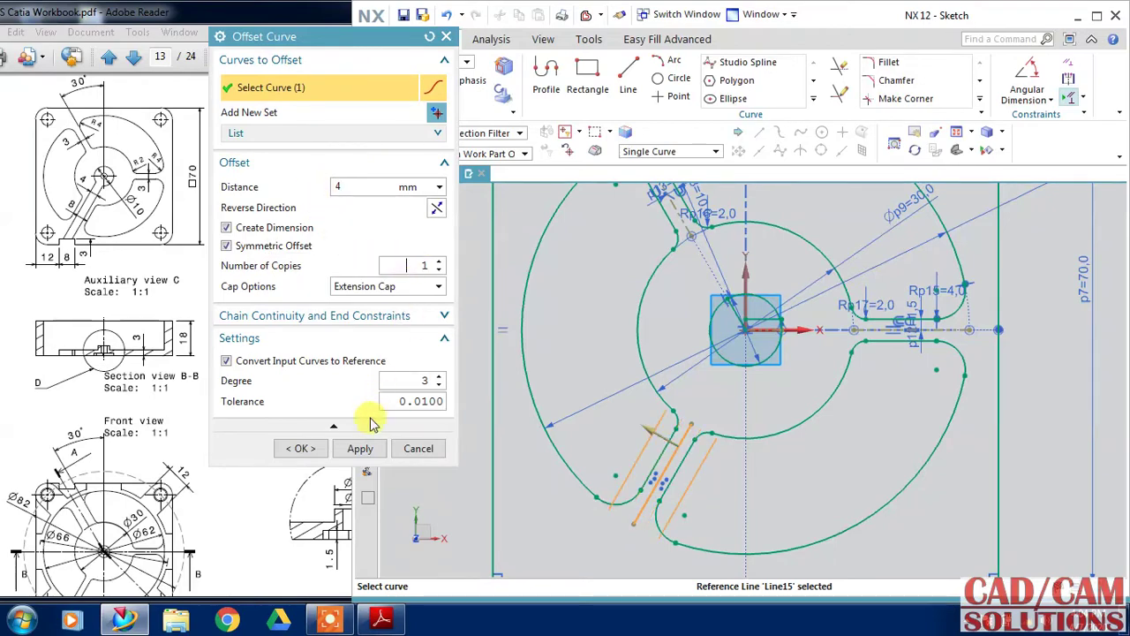
click(305, 449)
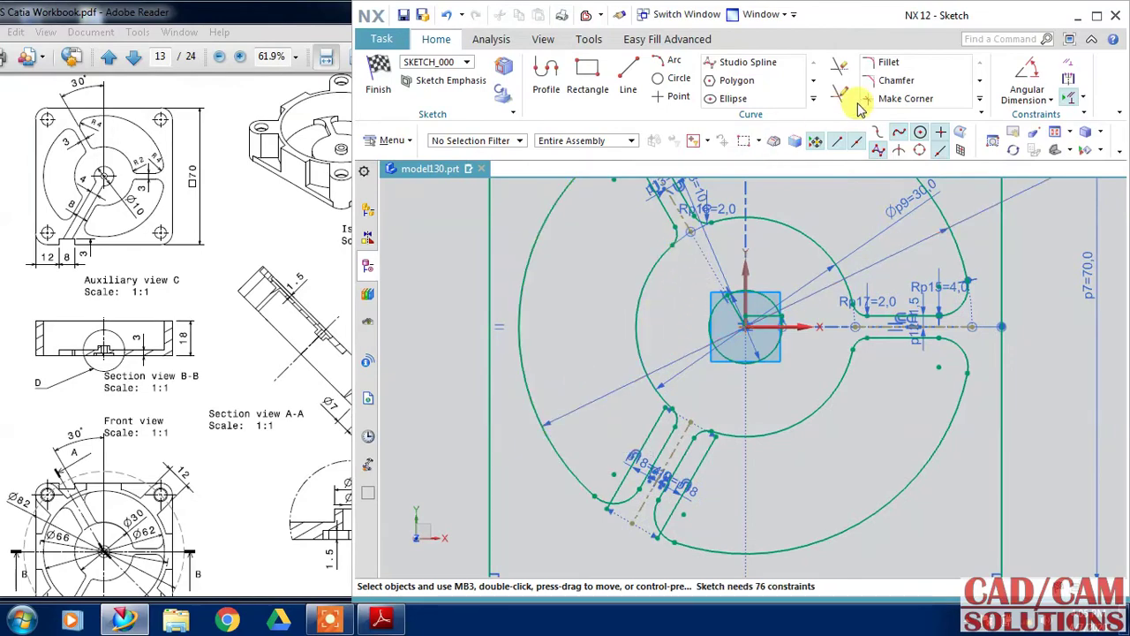
Make sharp corners between the cutout arcs and the 4 mm slot lines
click(888, 98)
click(647, 378)
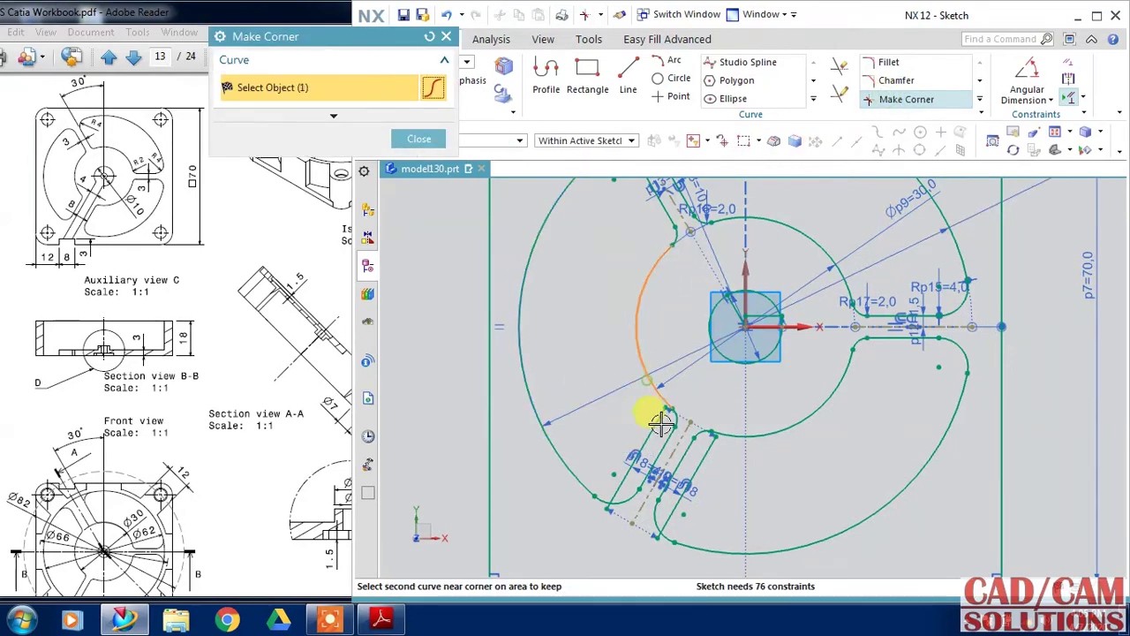
click(661, 408)
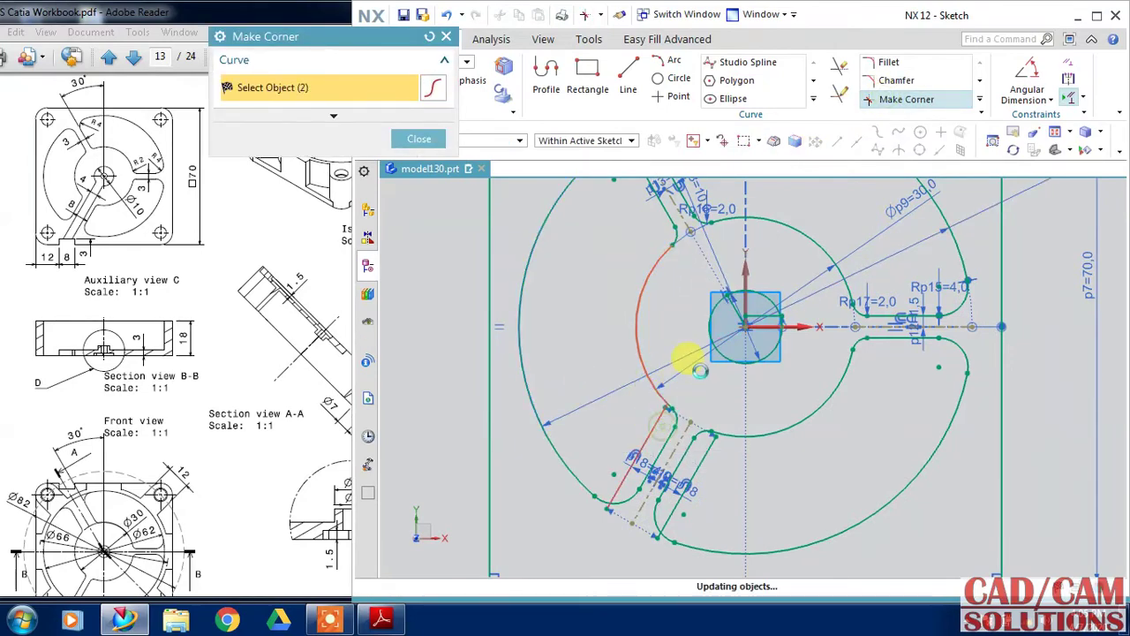
click(569, 470)
click(687, 467)
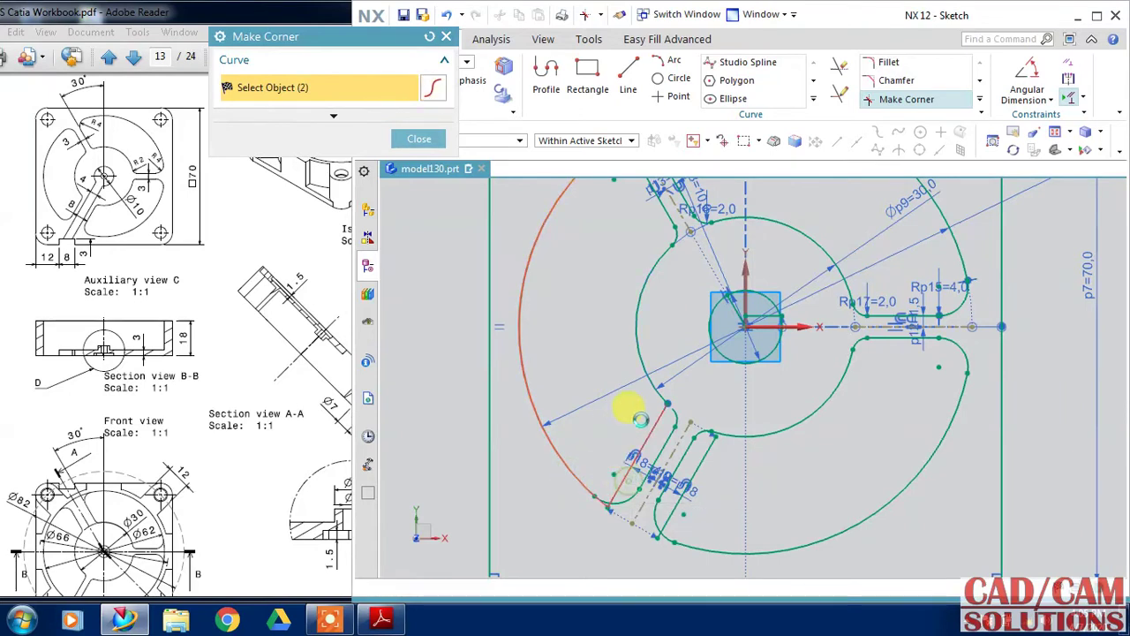
click(754, 431)
click(687, 434)
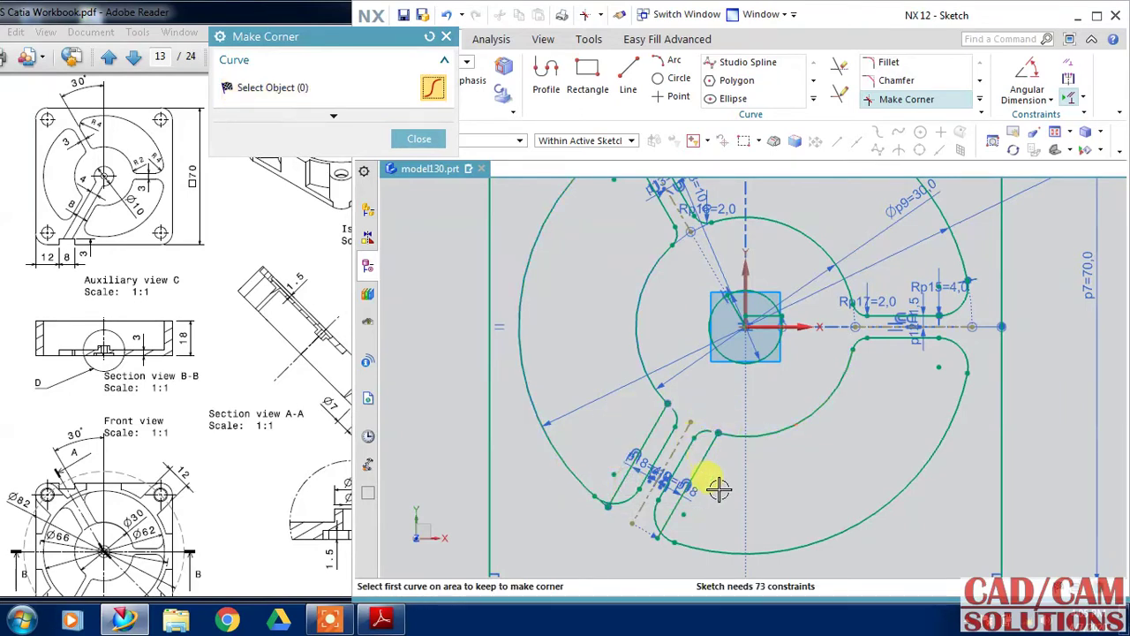
click(687, 537)
click(680, 498)
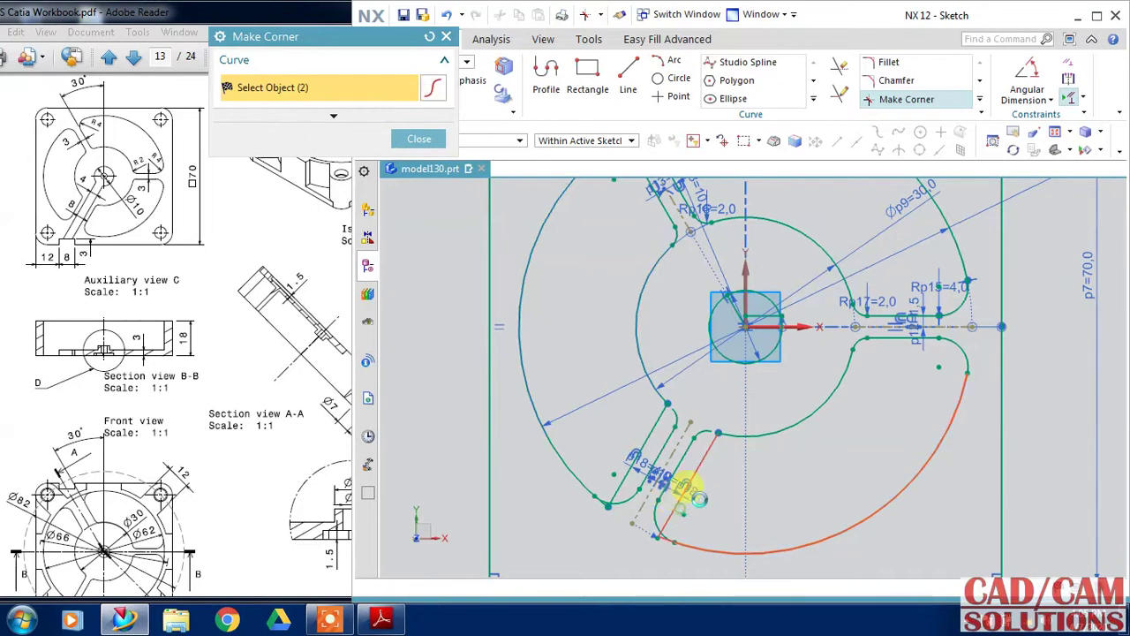
click(417, 139)
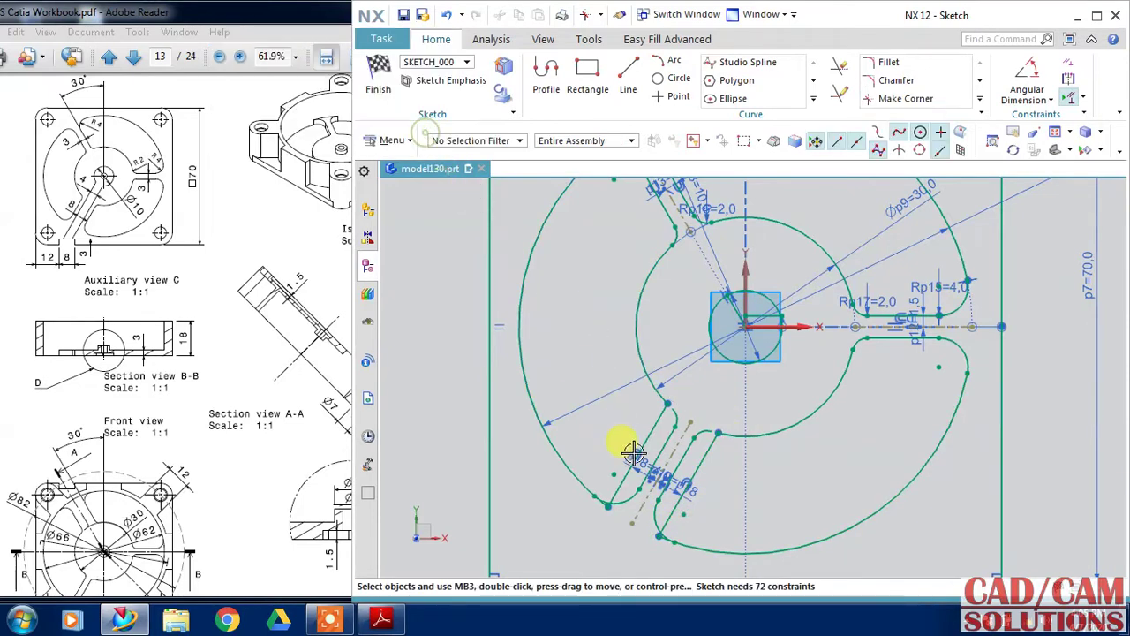
Delete the four small leftover corner arcs around the lower-left slot
click(618, 500)
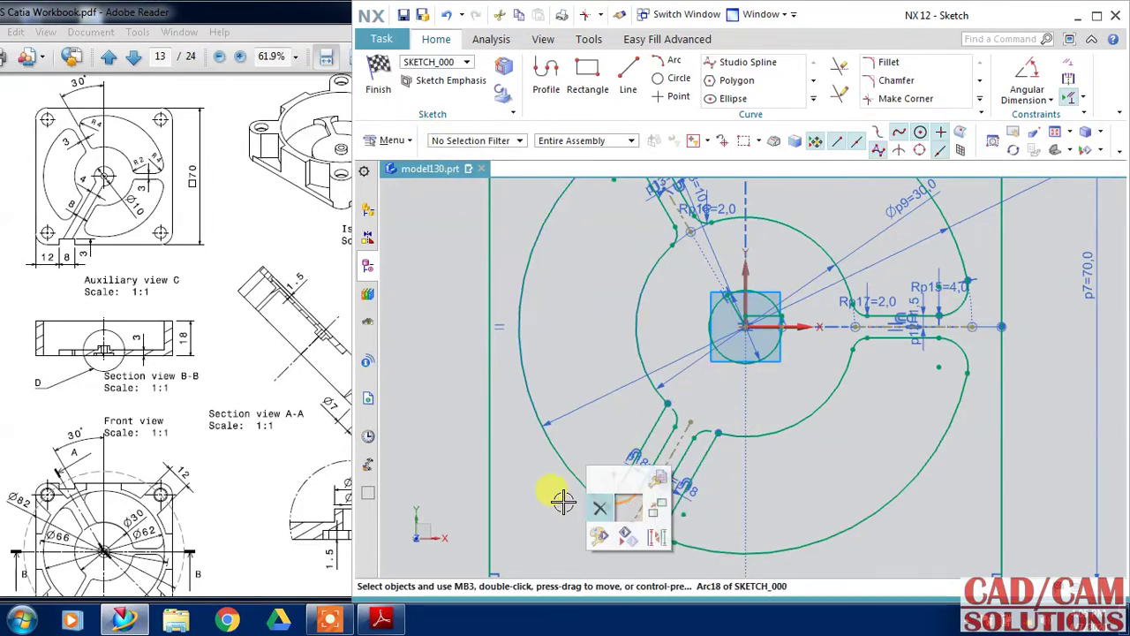
key(Delete)
drag(661, 451, 676, 397)
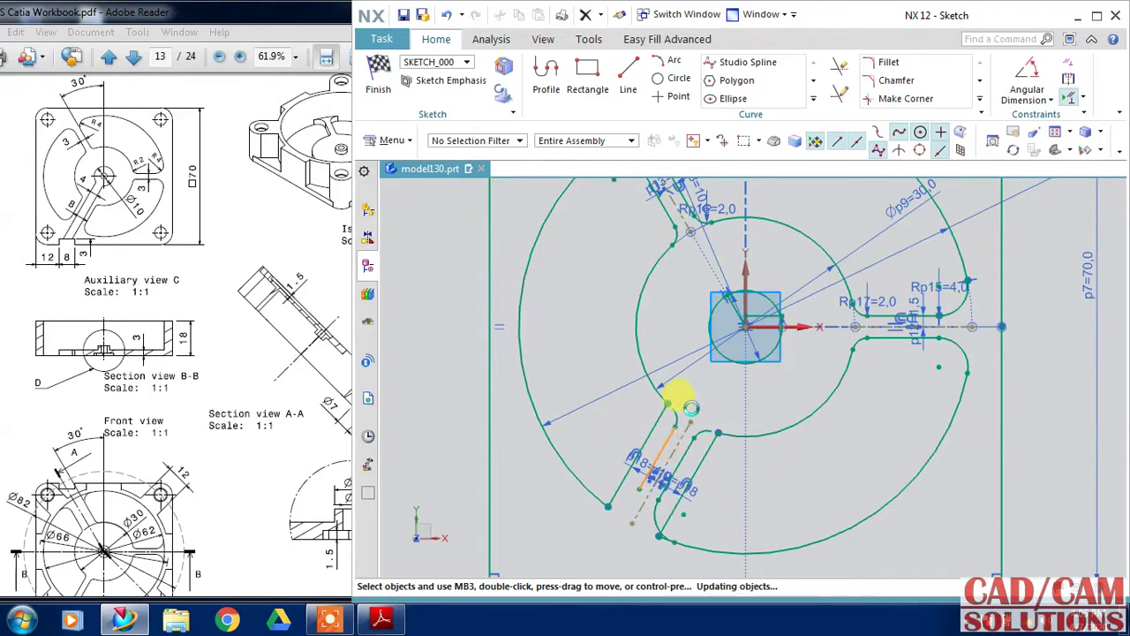
click(671, 411)
key(Delete)
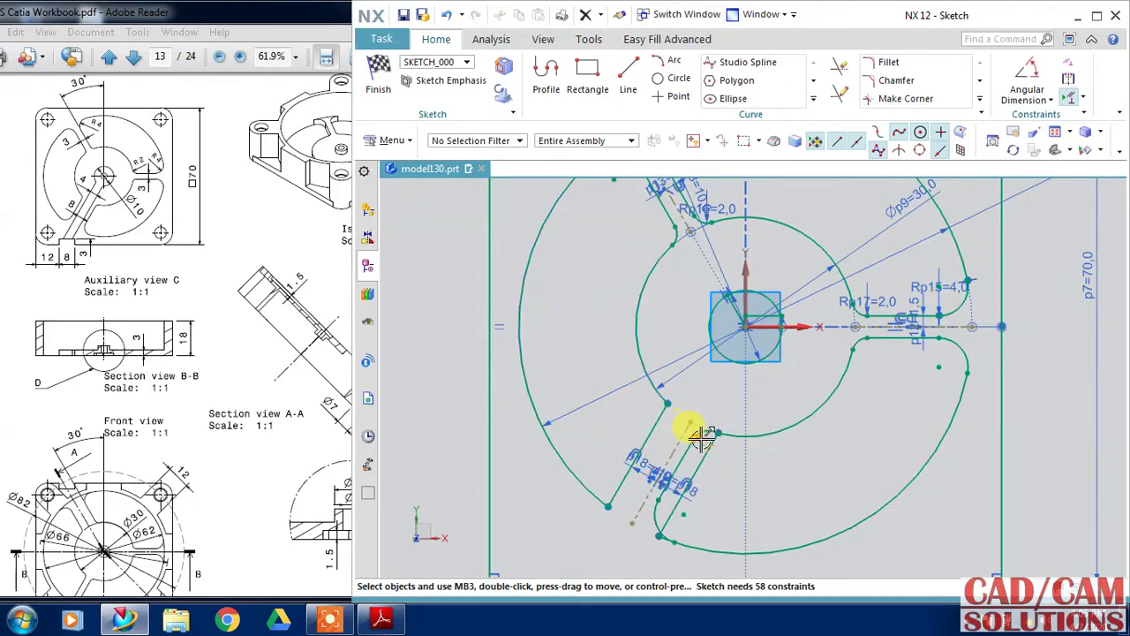
scroll(683, 474, up, 3)
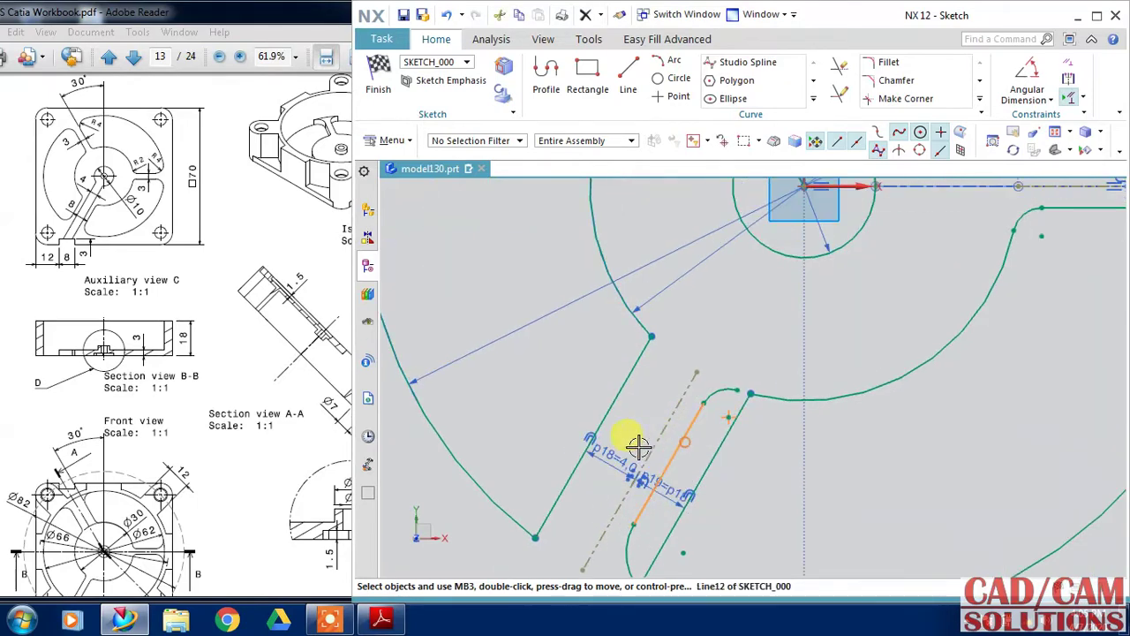
click(722, 387)
key(Delete)
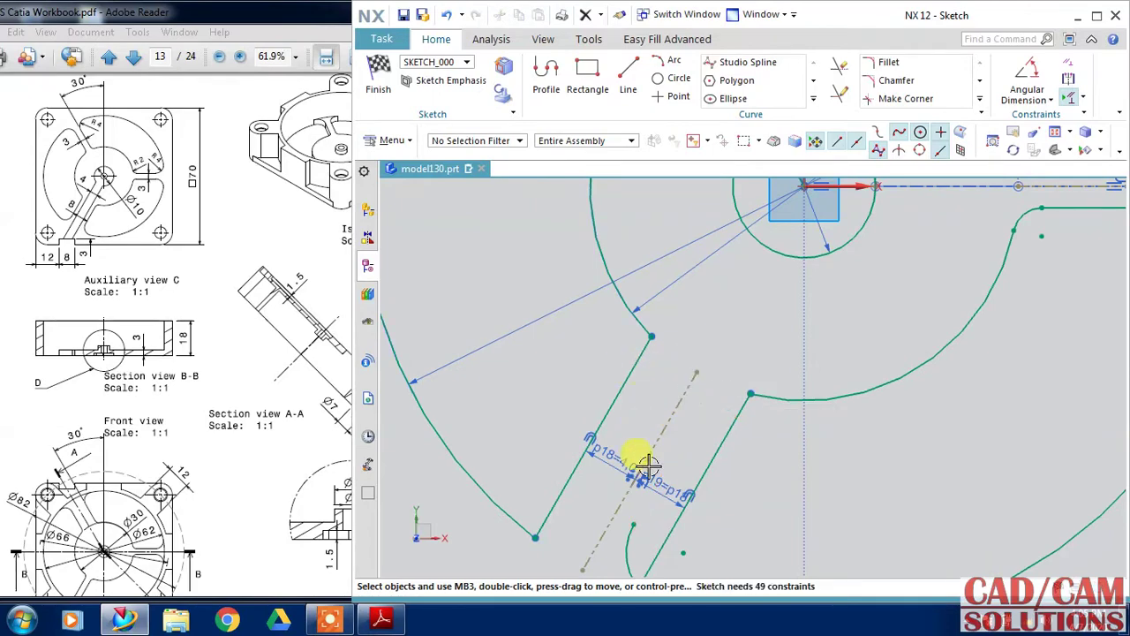
click(632, 547)
key(Delete)
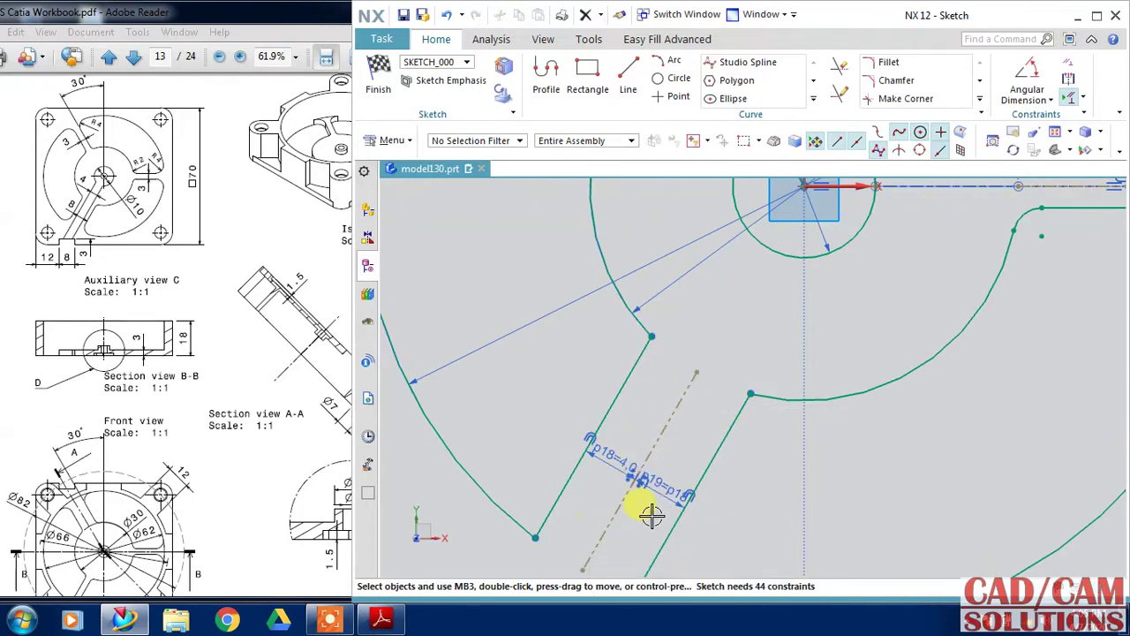
scroll(662, 495, down, 3)
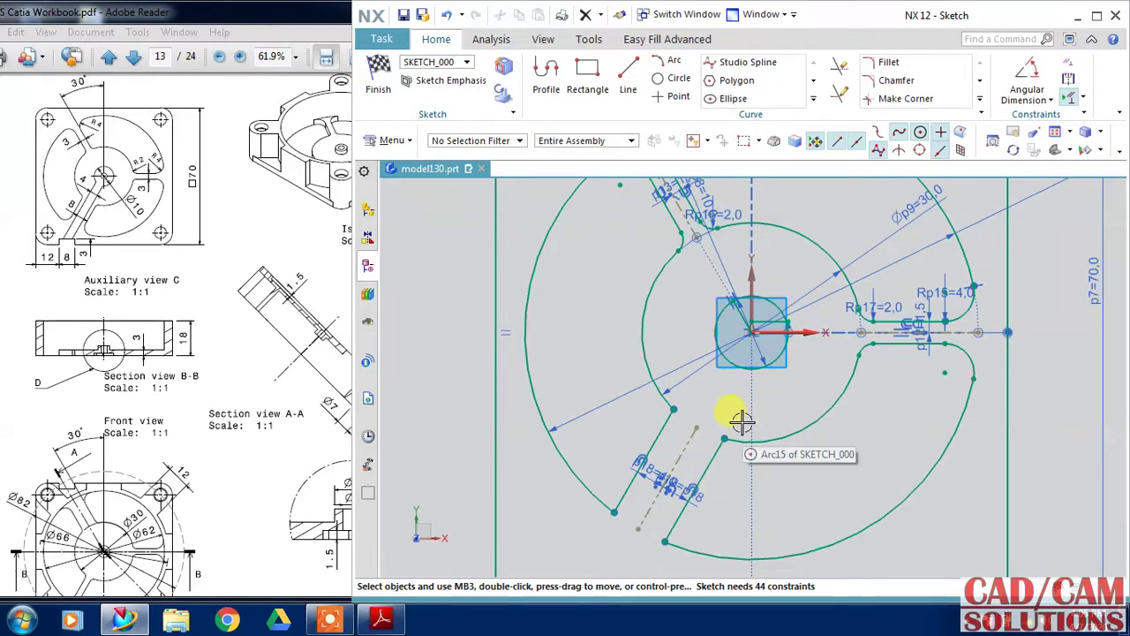
Add 2 mm fillets at the three corners where the cutout arcs meet the slot lines
click(888, 63)
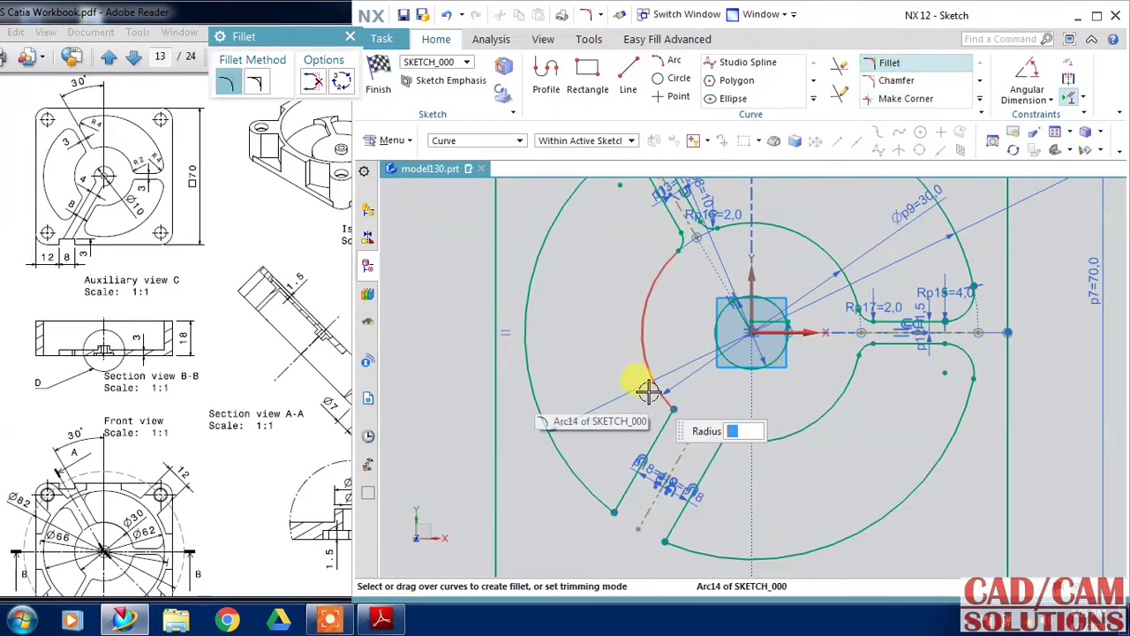
text(2)
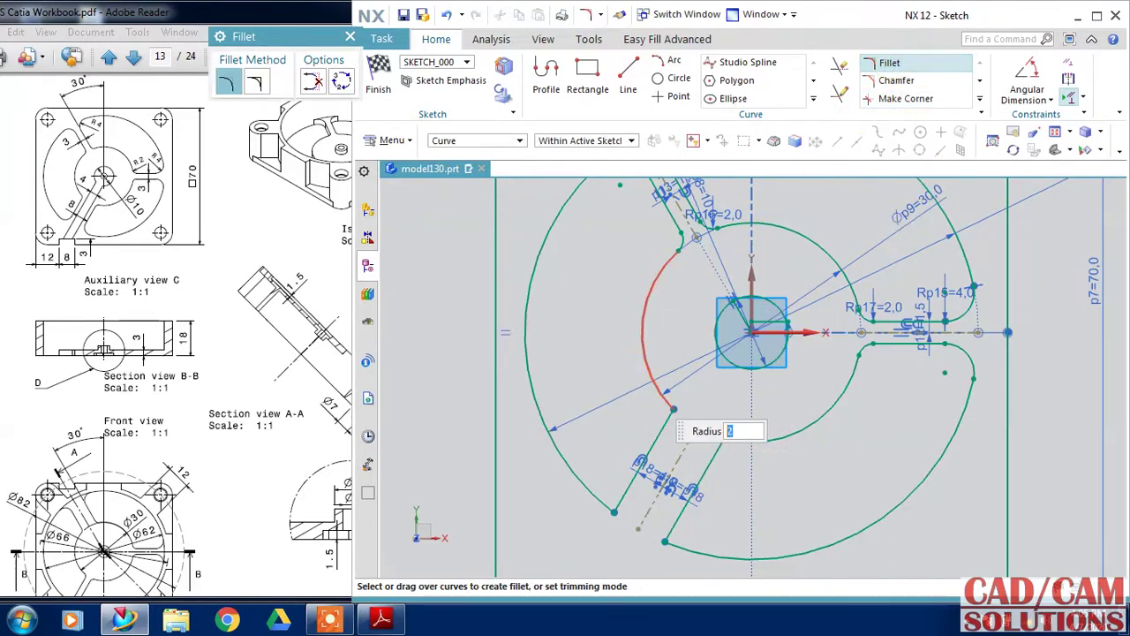
click(677, 406)
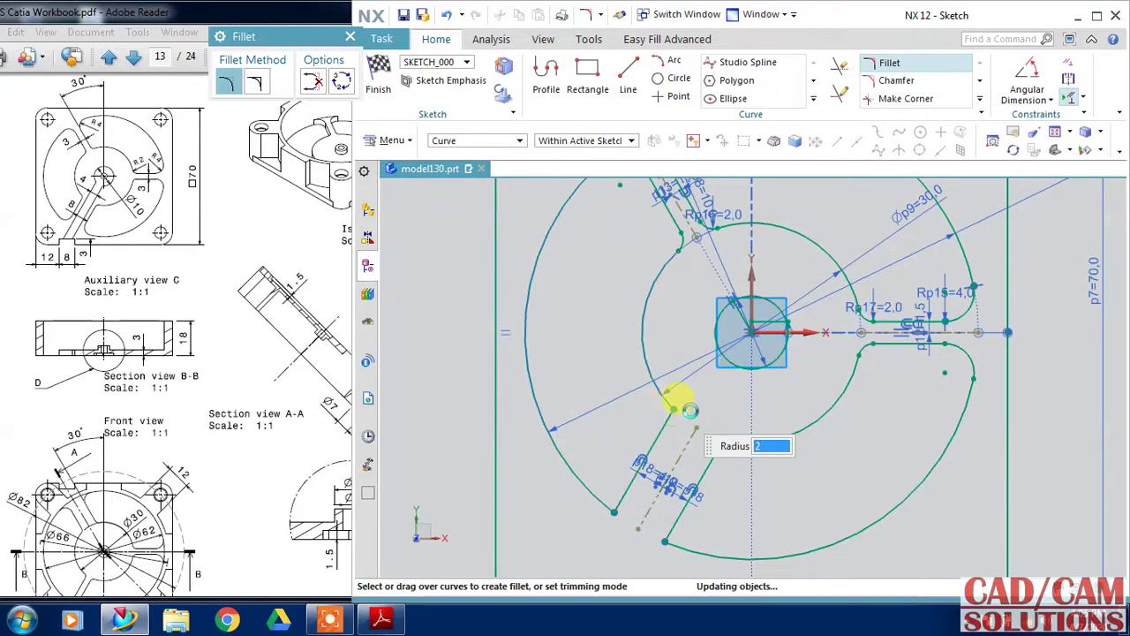
click(722, 440)
text(4)
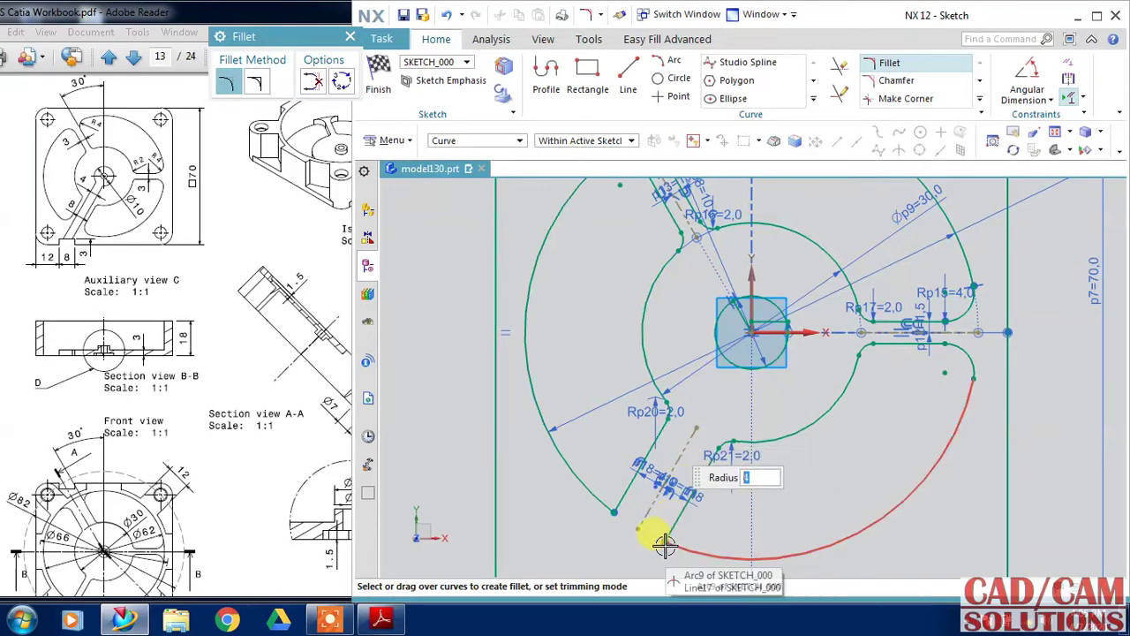
click(618, 514)
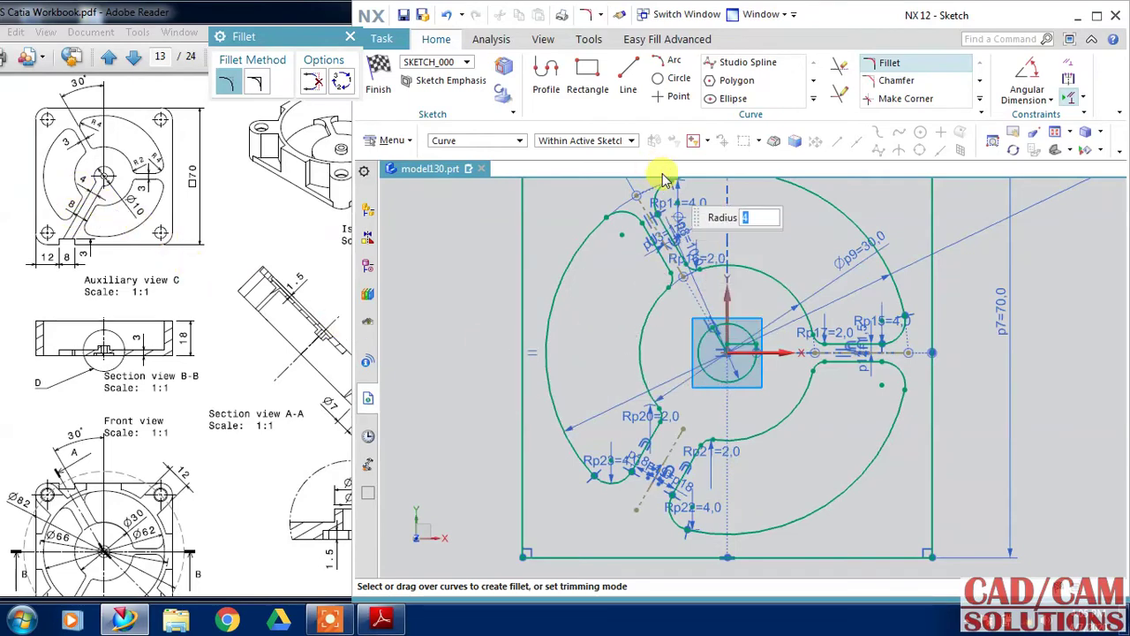
click(814, 99)
Offset the slot's centreline symmetrically by 2 mm on both sides
click(747, 99)
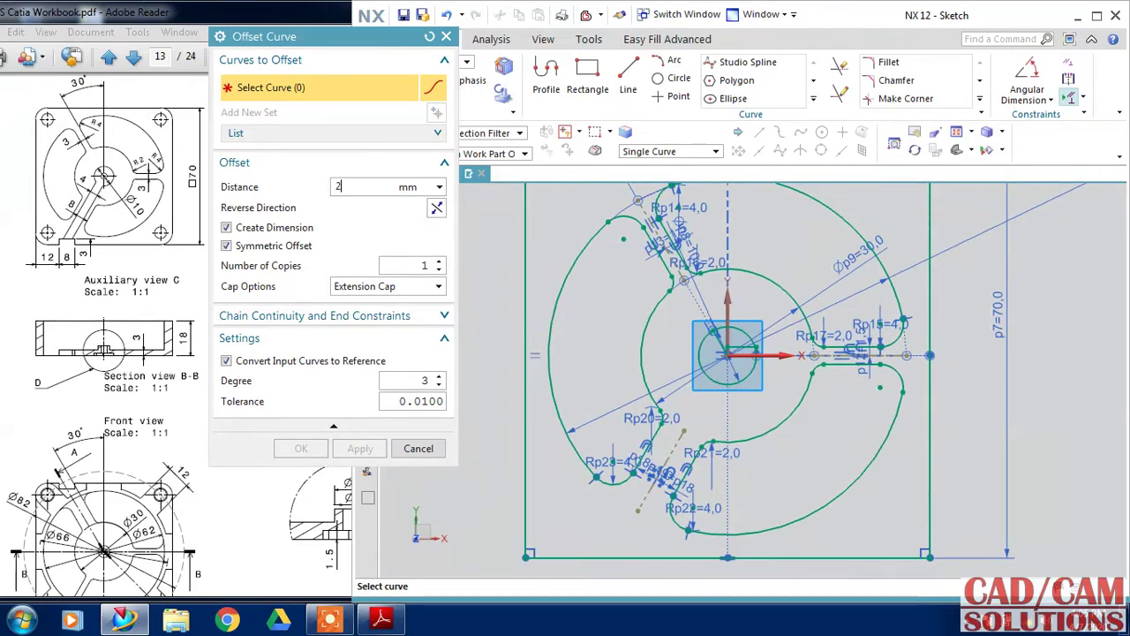
click(681, 444)
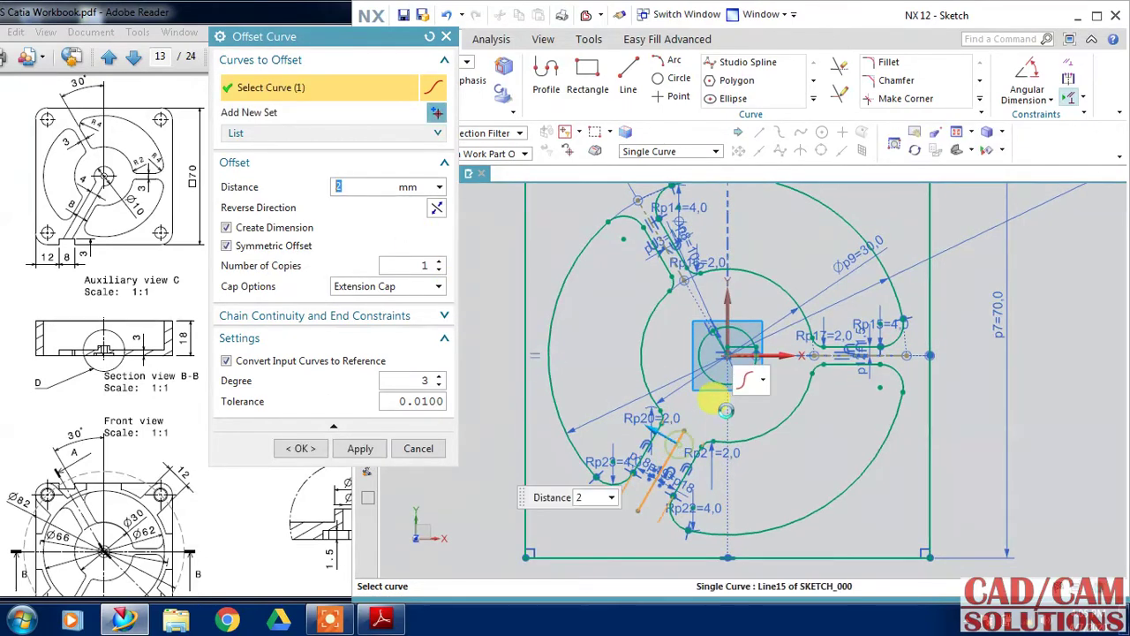
double_click(378, 188)
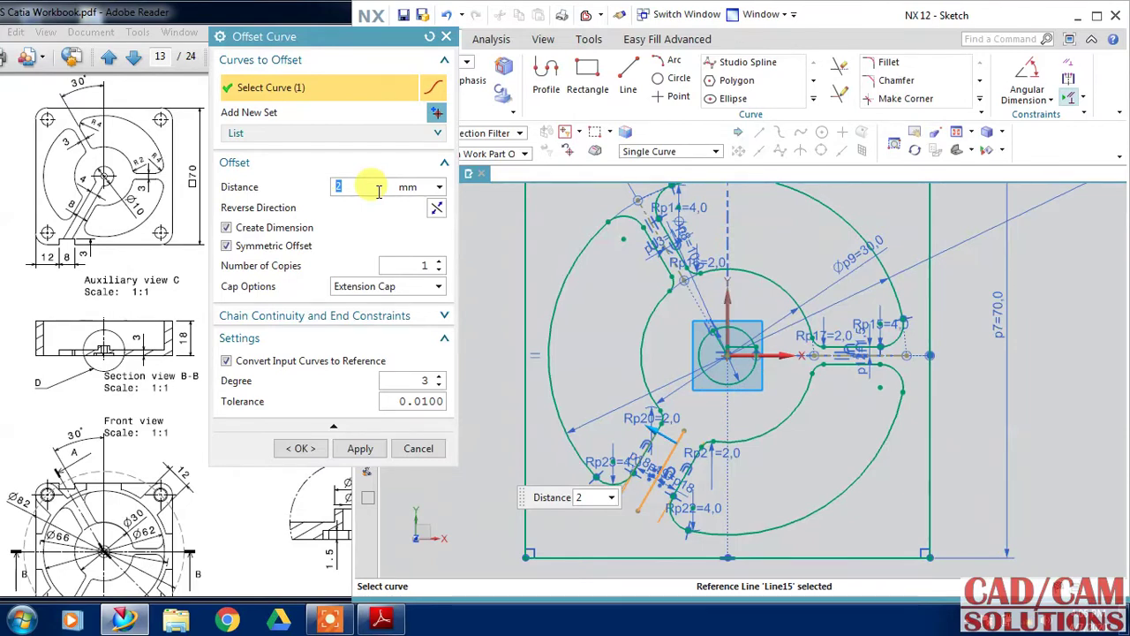
click(395, 265)
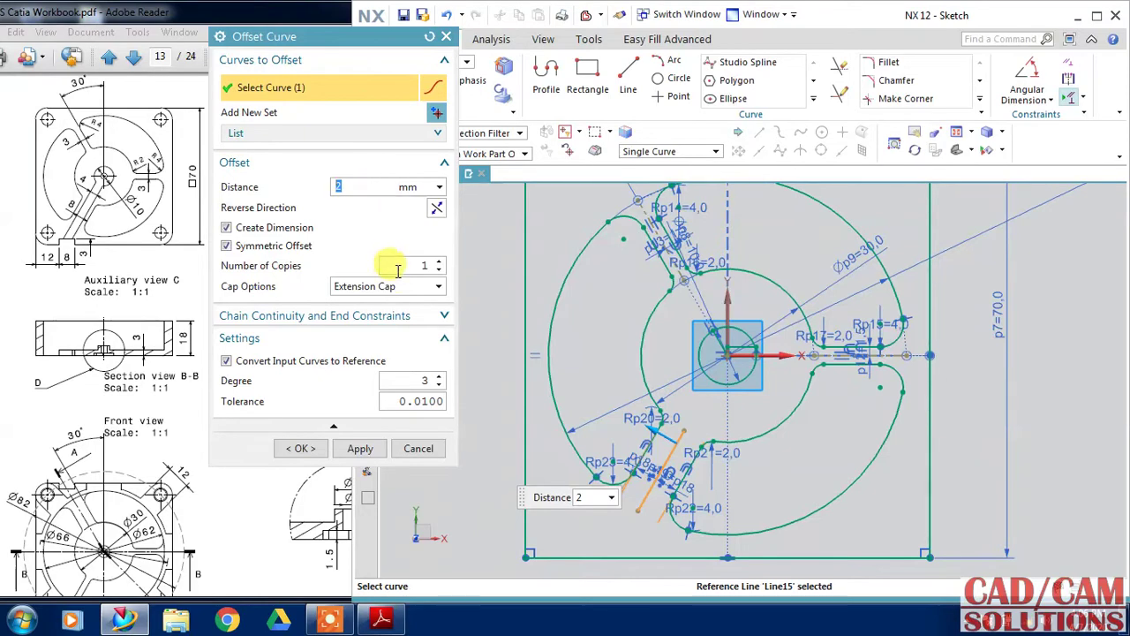
click(300, 448)
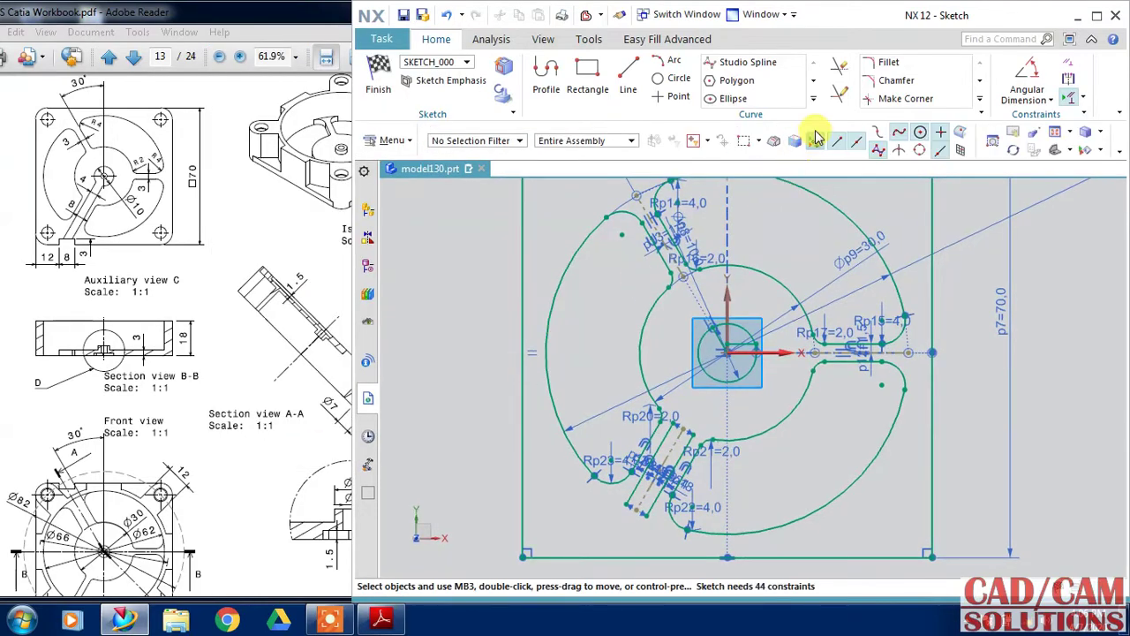
Quick Extend both 2 mm offset lines up to the central circle and down to the bottom edge
click(840, 92)
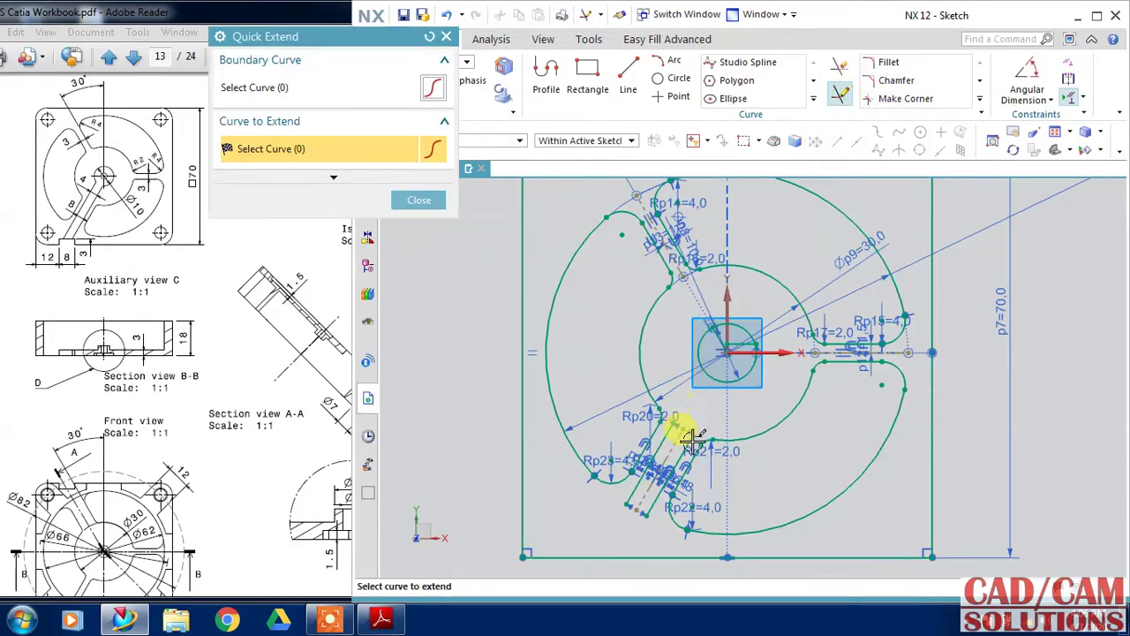
click(680, 435)
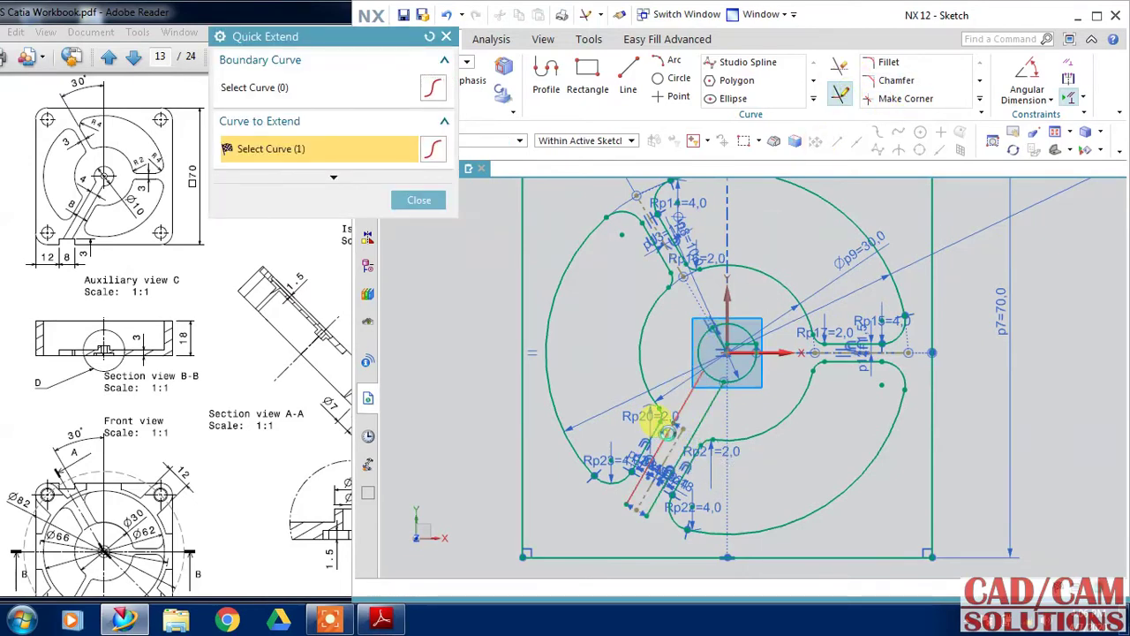
click(767, 364)
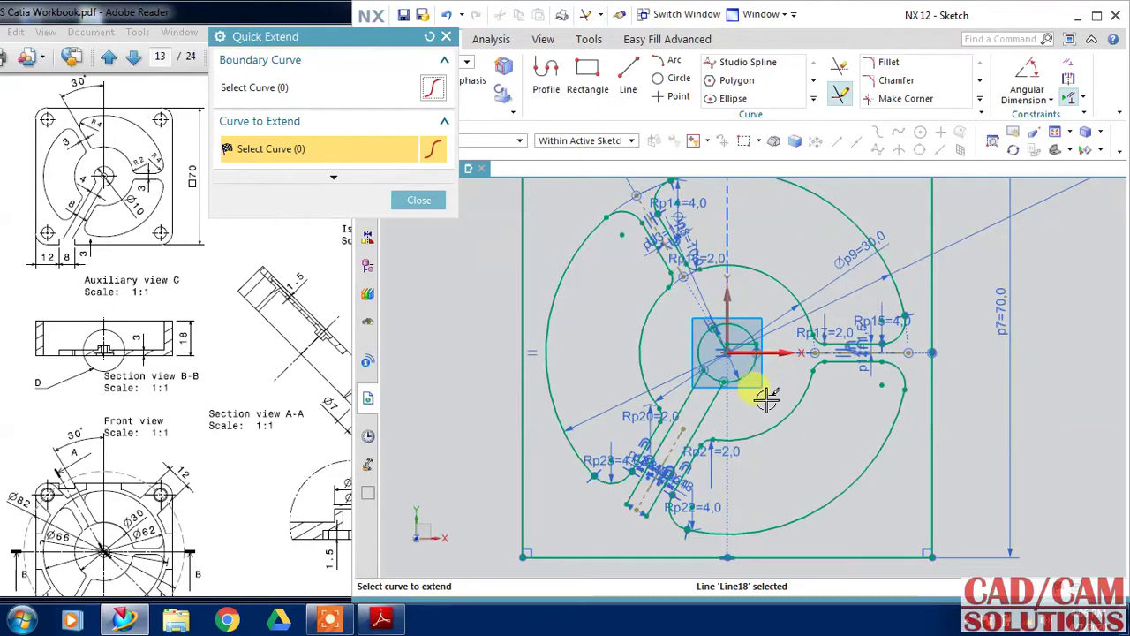
click(637, 496)
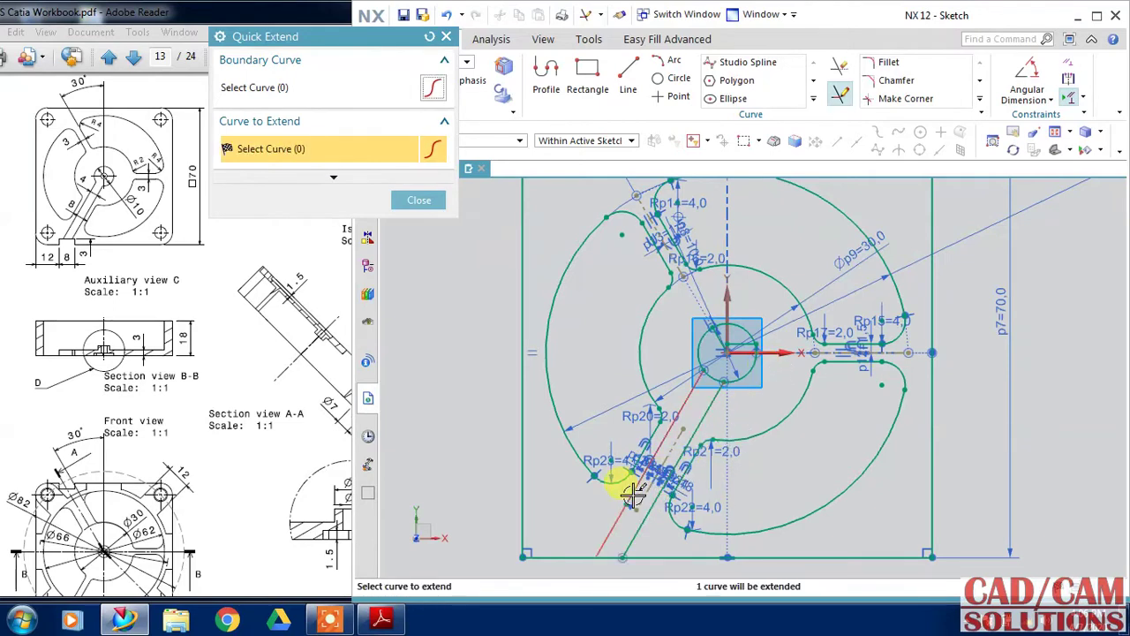
click(632, 492)
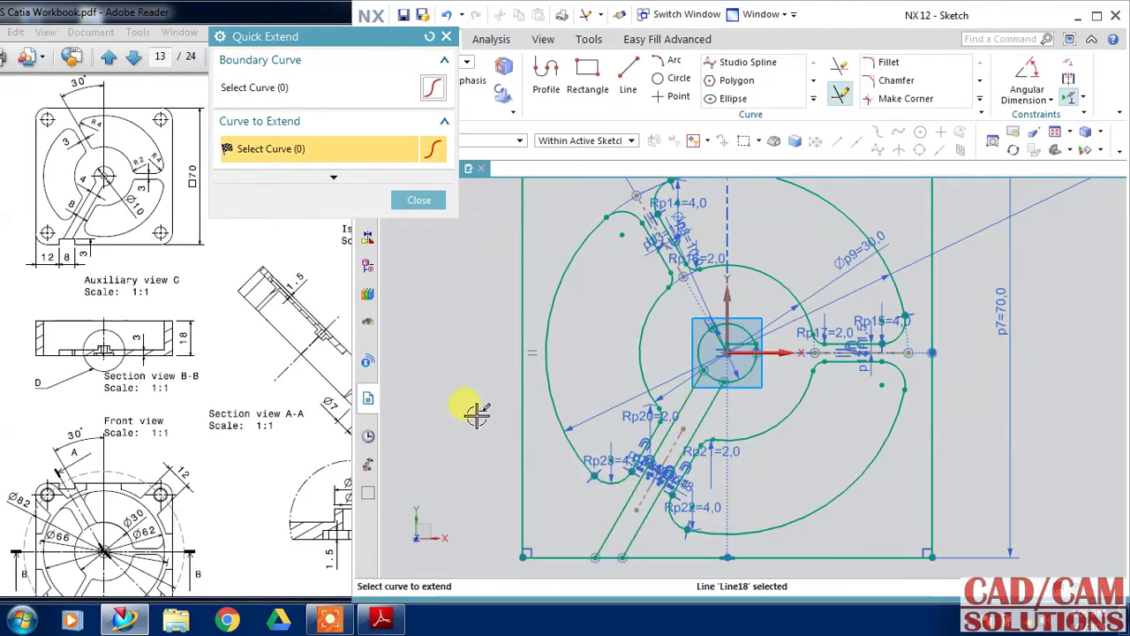
click(415, 200)
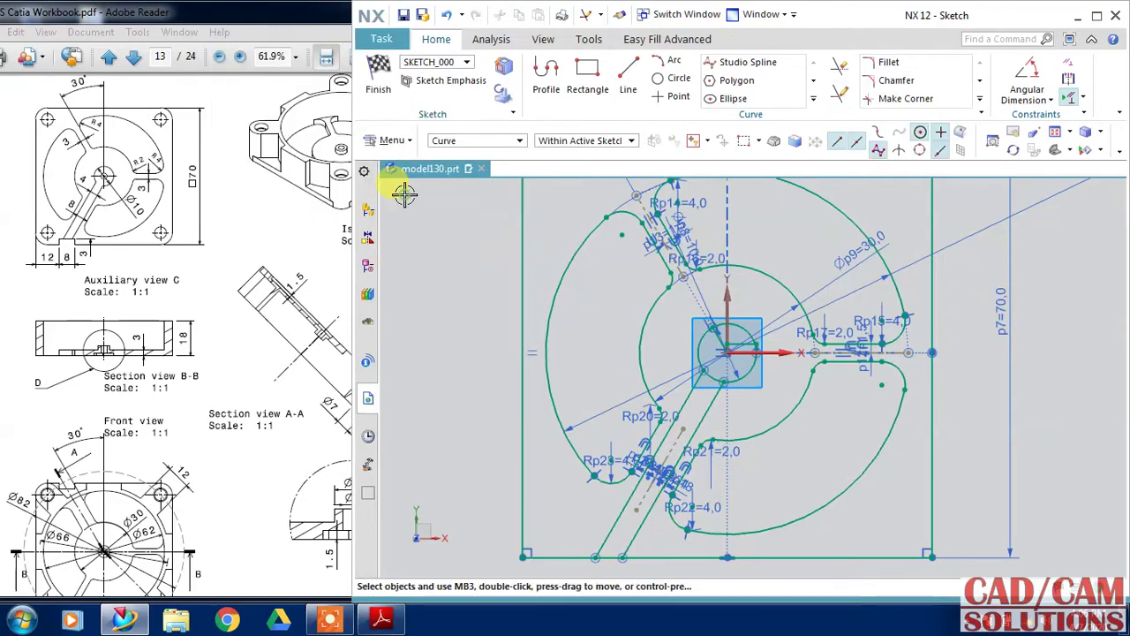
scroll(600, 578, up, 2)
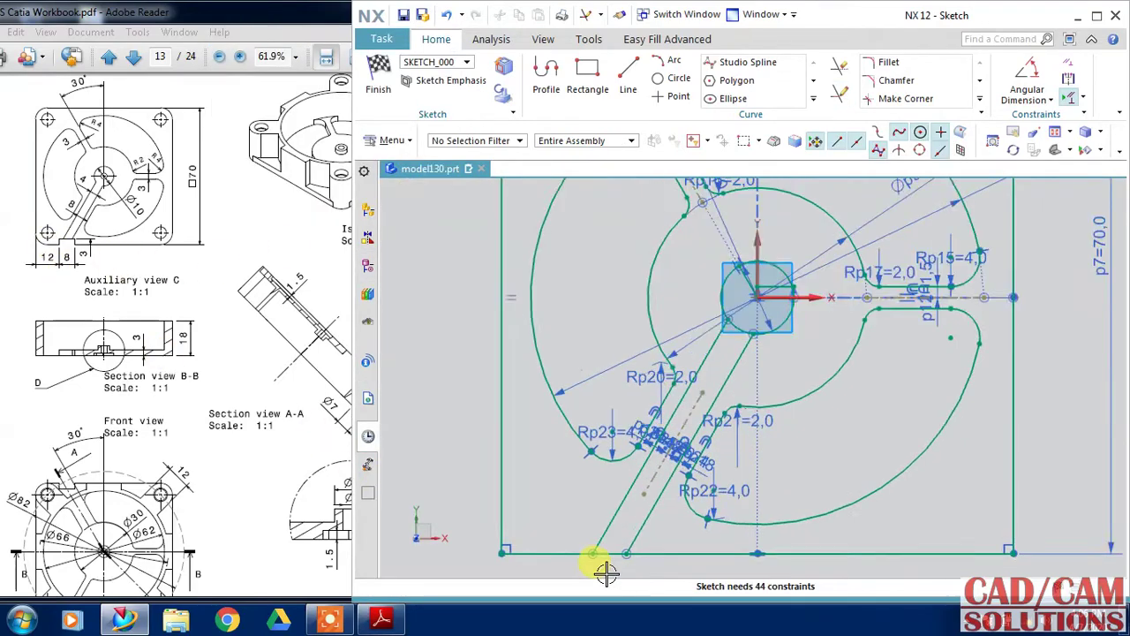
scroll(598, 575, up, 2)
Draw a small rectangle, about 9.5 by 2.5, on the bottom edge over the spoke lines
click(579, 70)
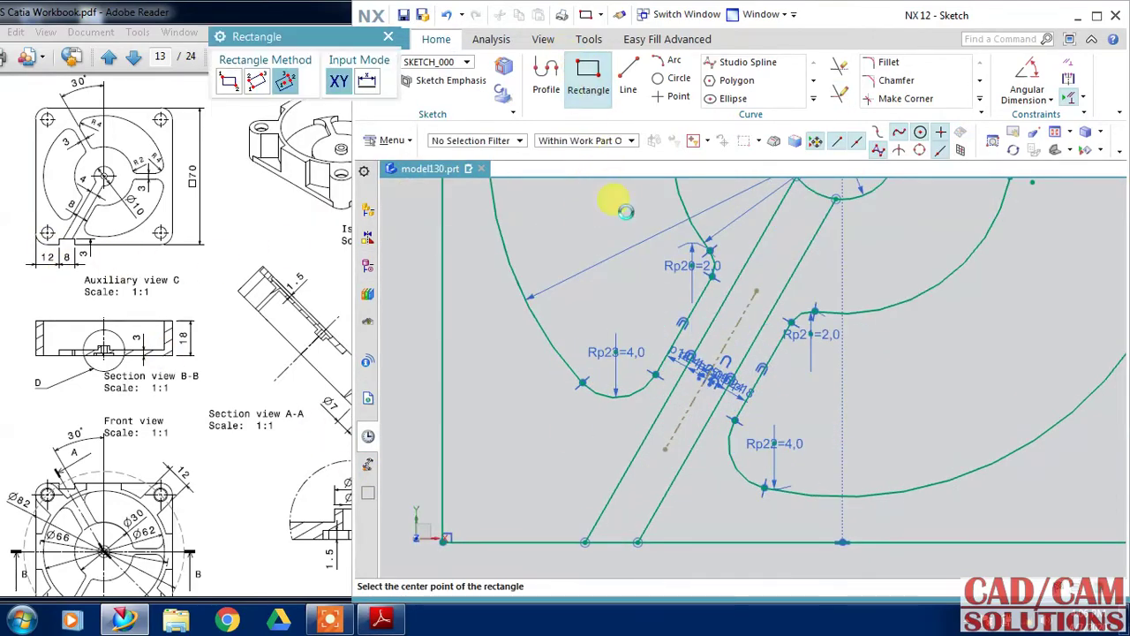
click(566, 542)
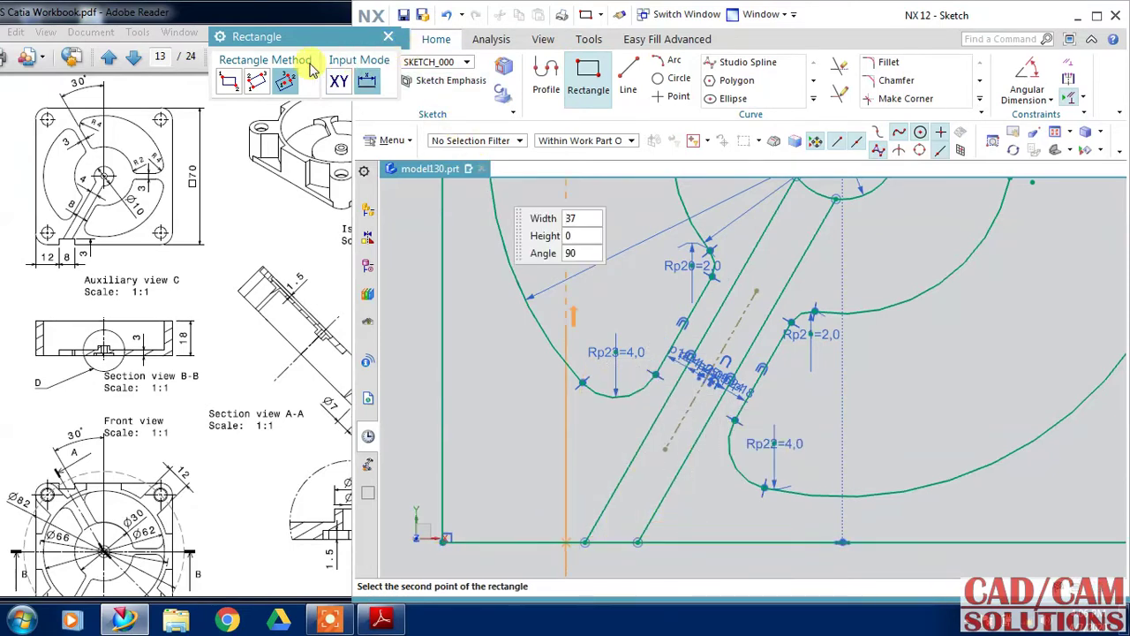
click(228, 82)
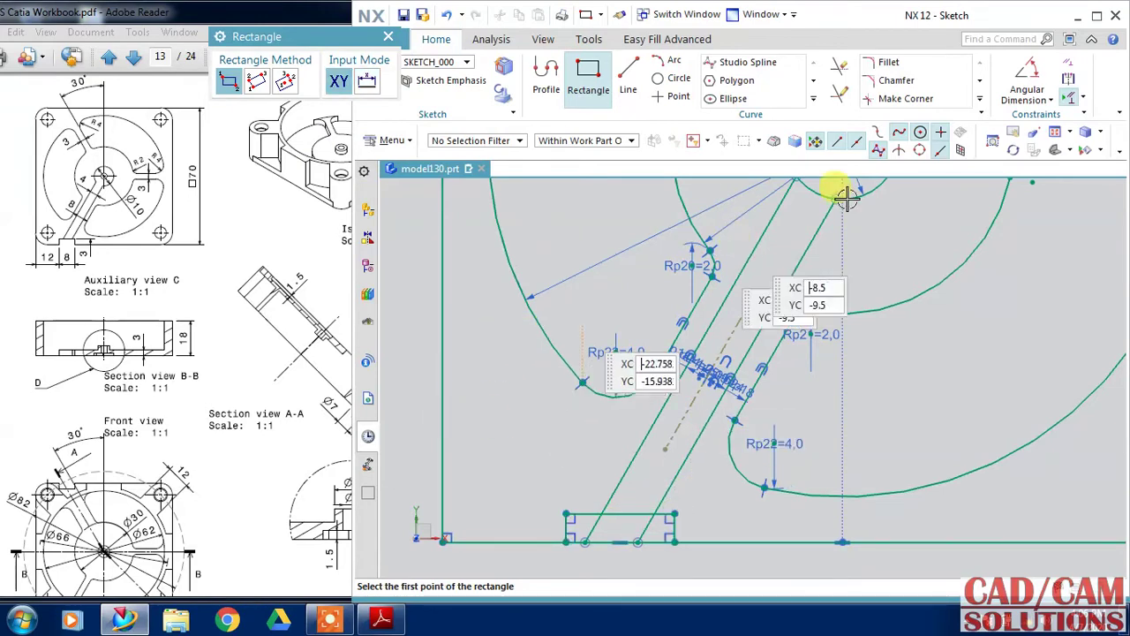
click(1051, 100)
click(1027, 117)
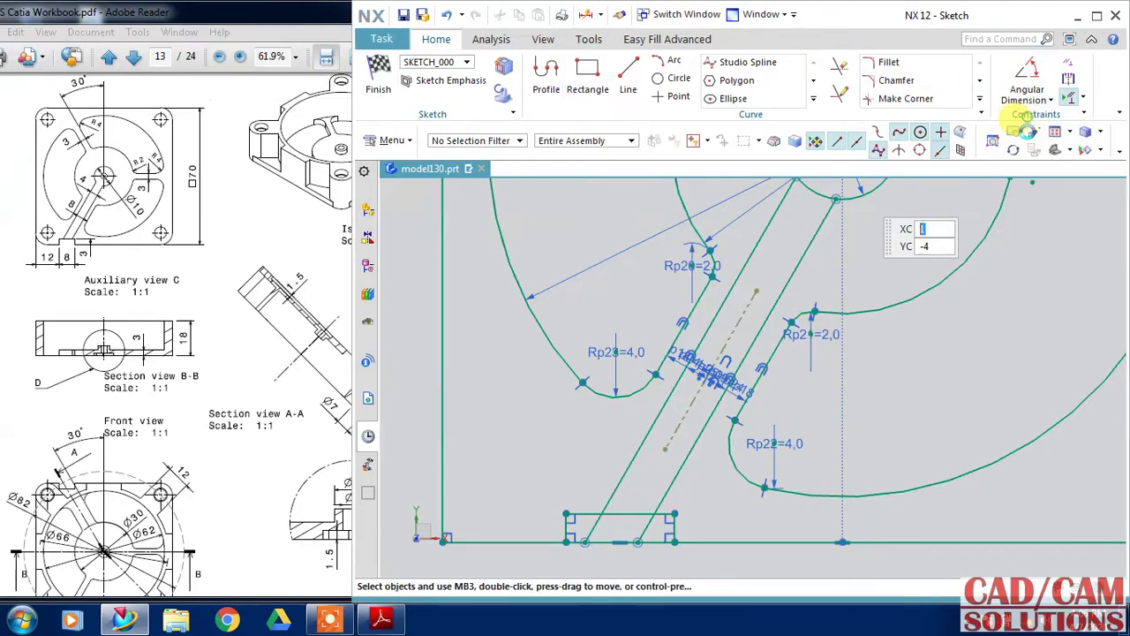
Dimension the small rectangle's height to 3
click(677, 512)
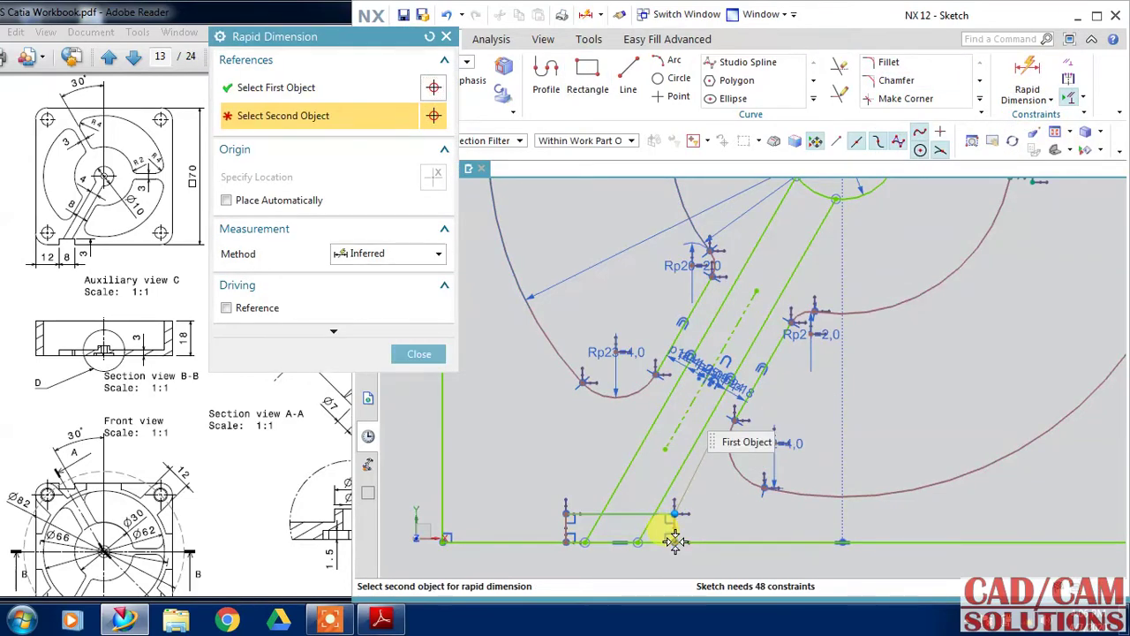
click(680, 530)
click(721, 491)
text(3)
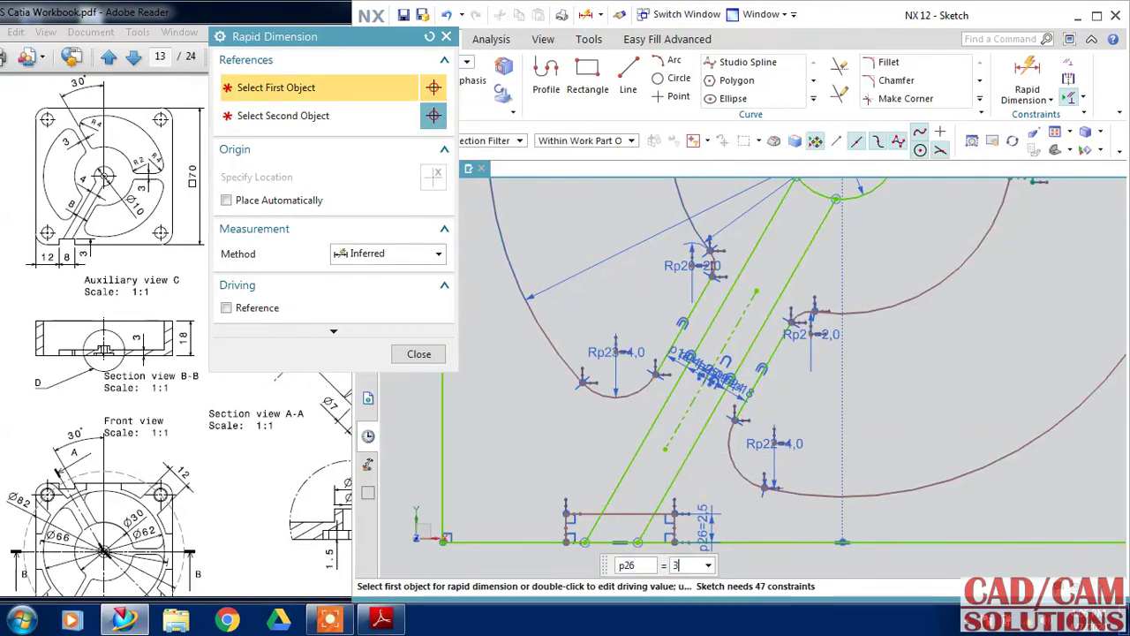
key(Return)
click(418, 354)
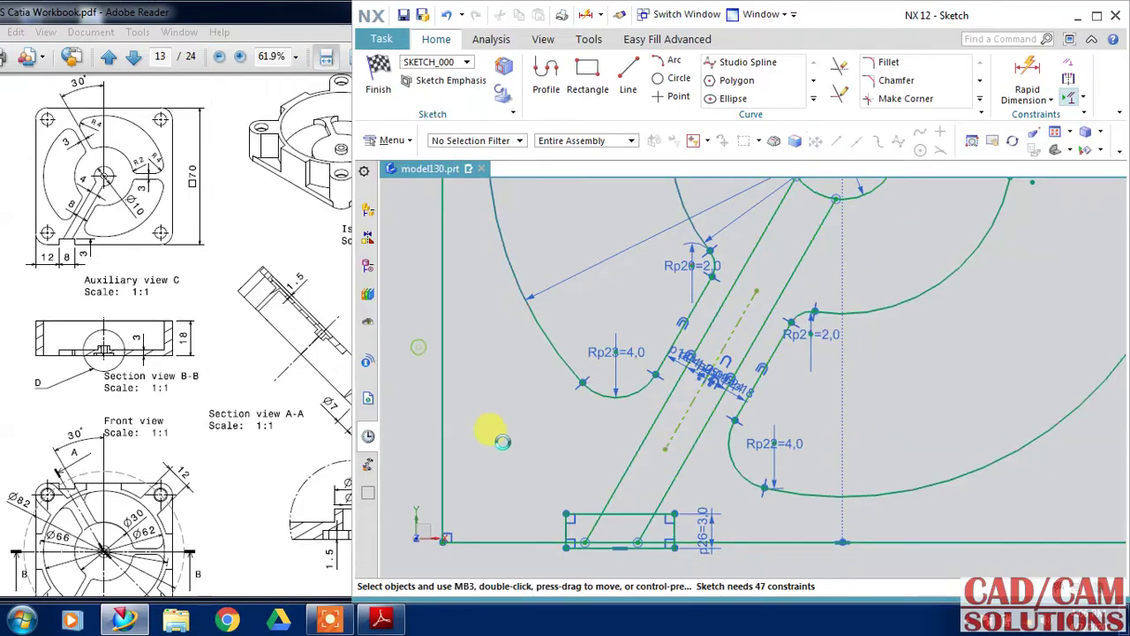
Make the rectangle's bottom line collinear with the plate's bottom edge
click(607, 539)
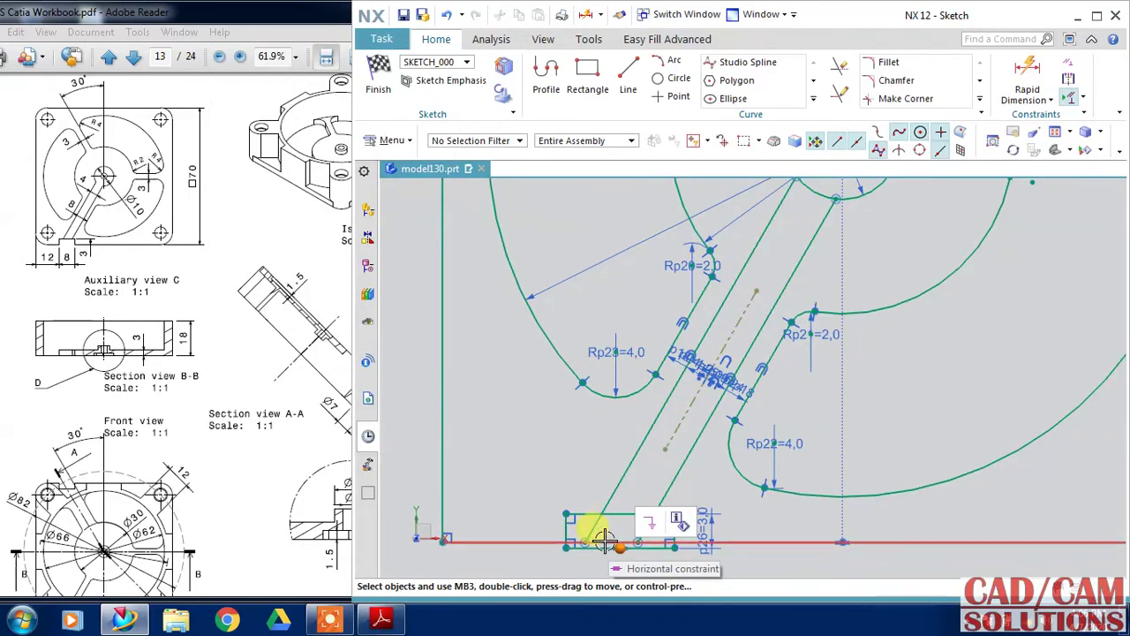
scroll(604, 539, up, 2)
click(605, 539)
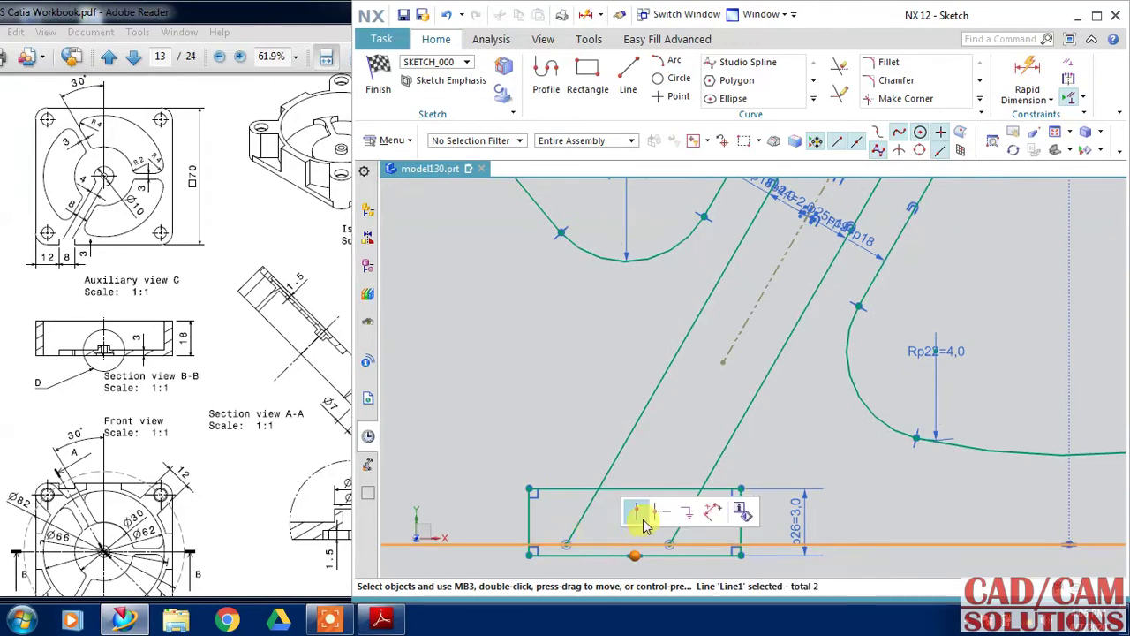
click(638, 512)
scroll(589, 391, down, 2)
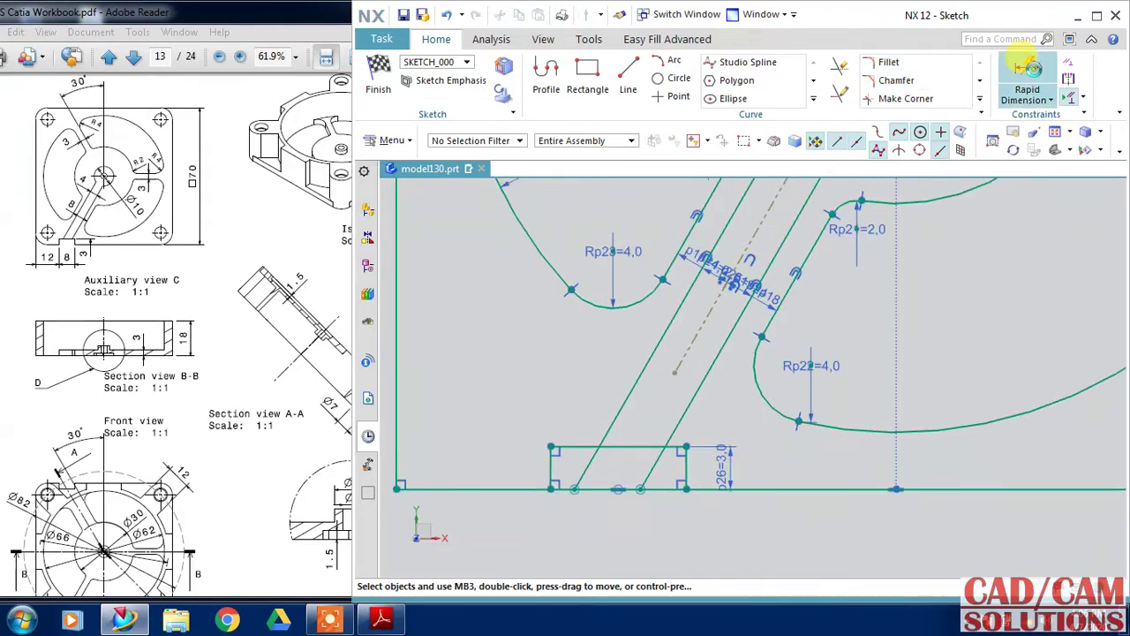
Dimension the rectangle 8 wide and 12 from the plate's left edge
click(1027, 70)
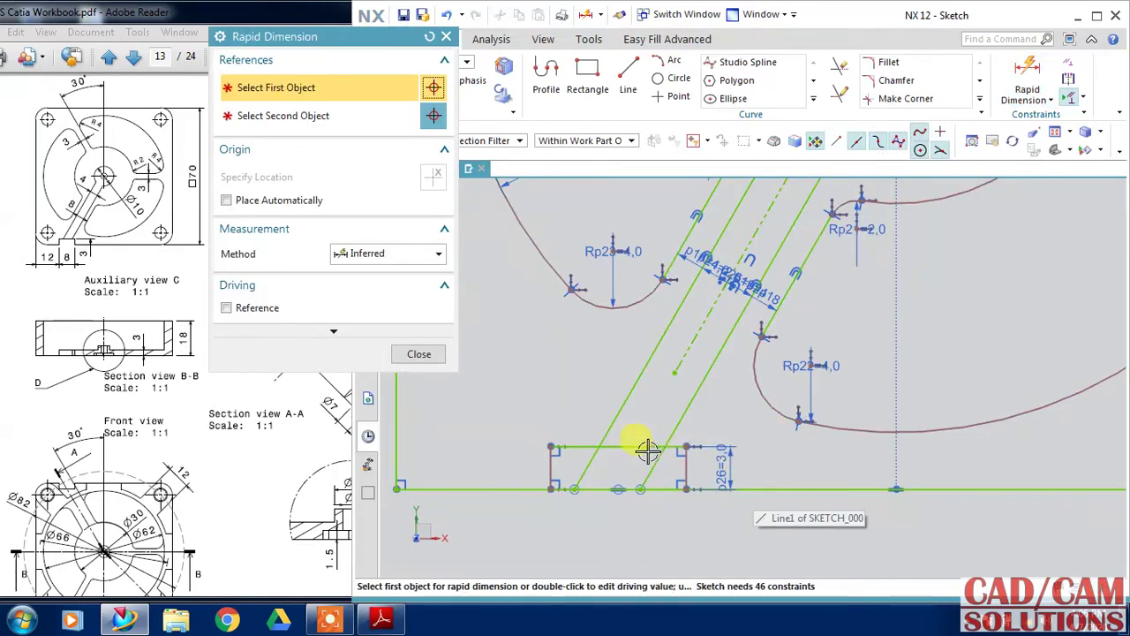
click(630, 423)
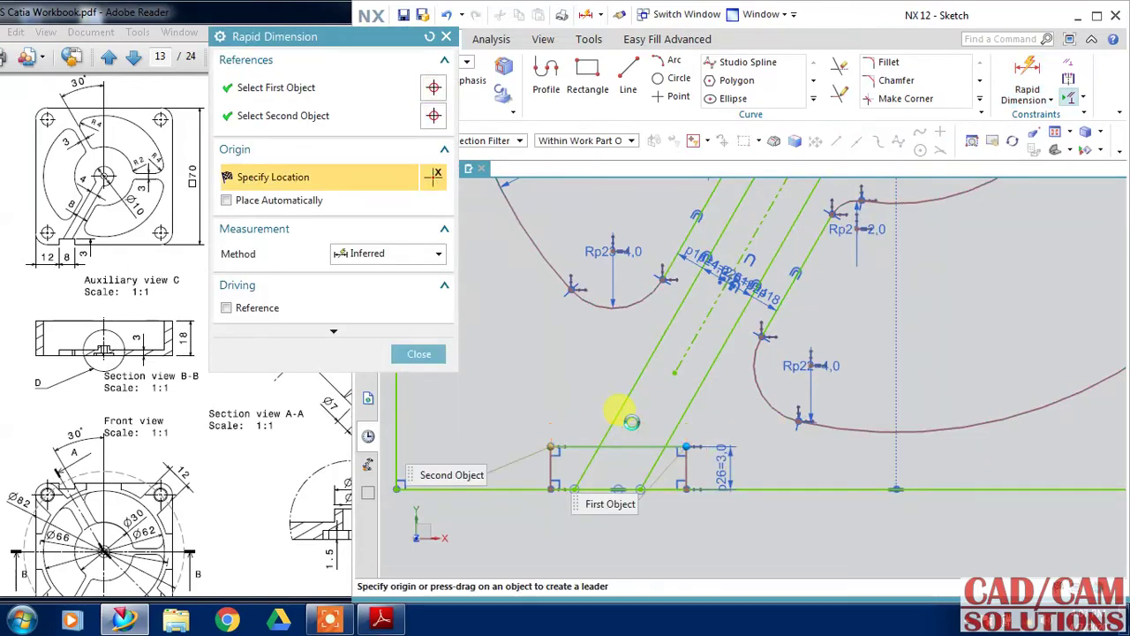
click(631, 423)
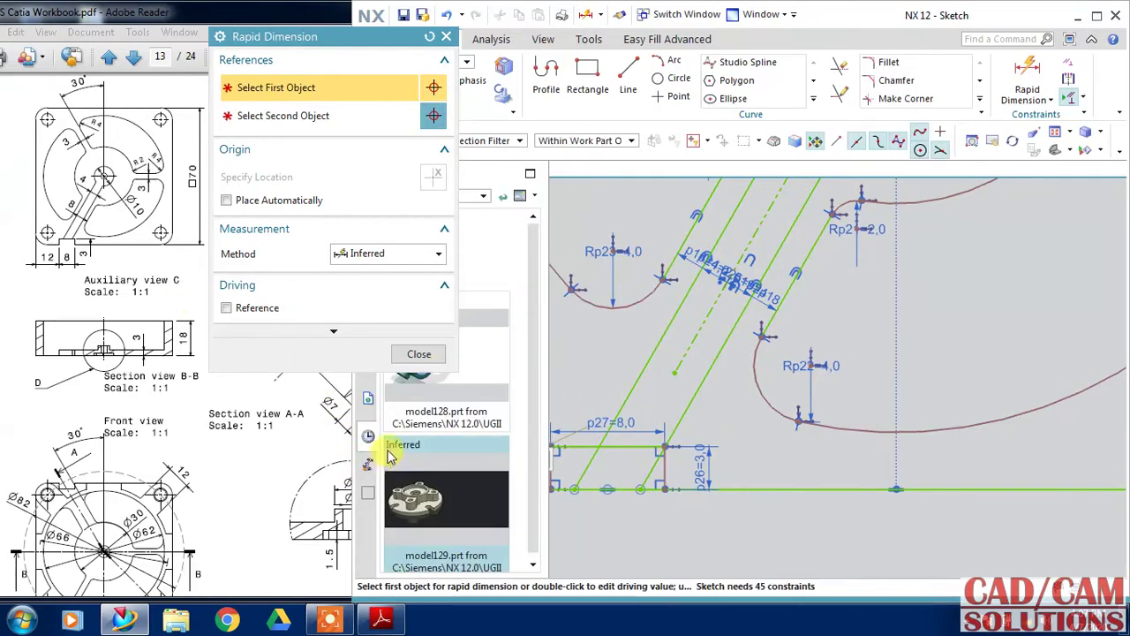
click(394, 394)
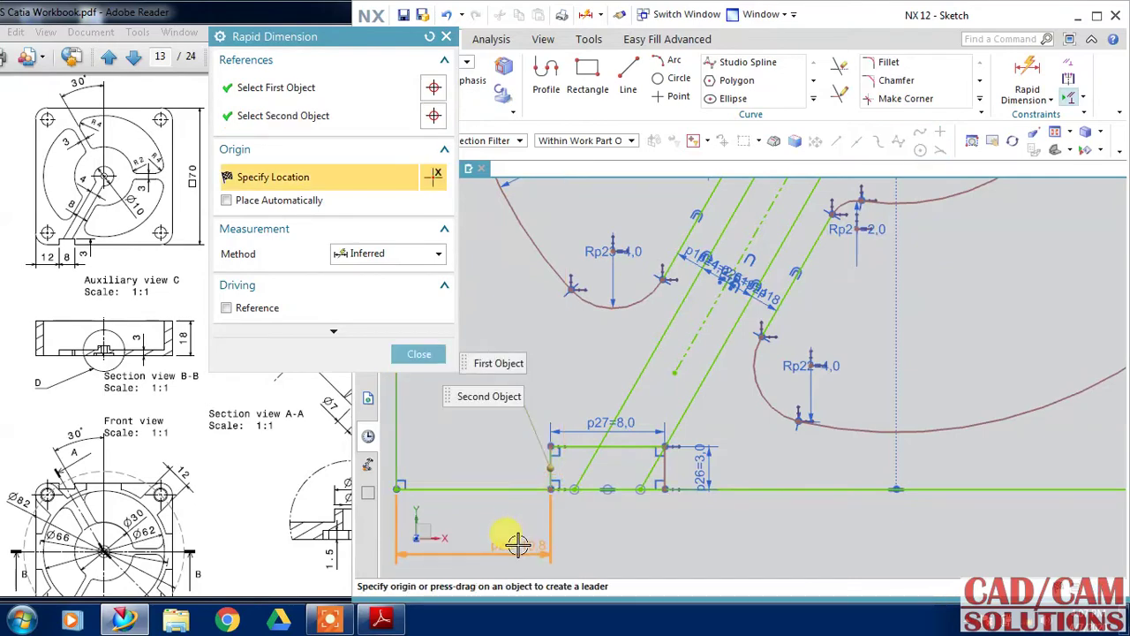
click(517, 537)
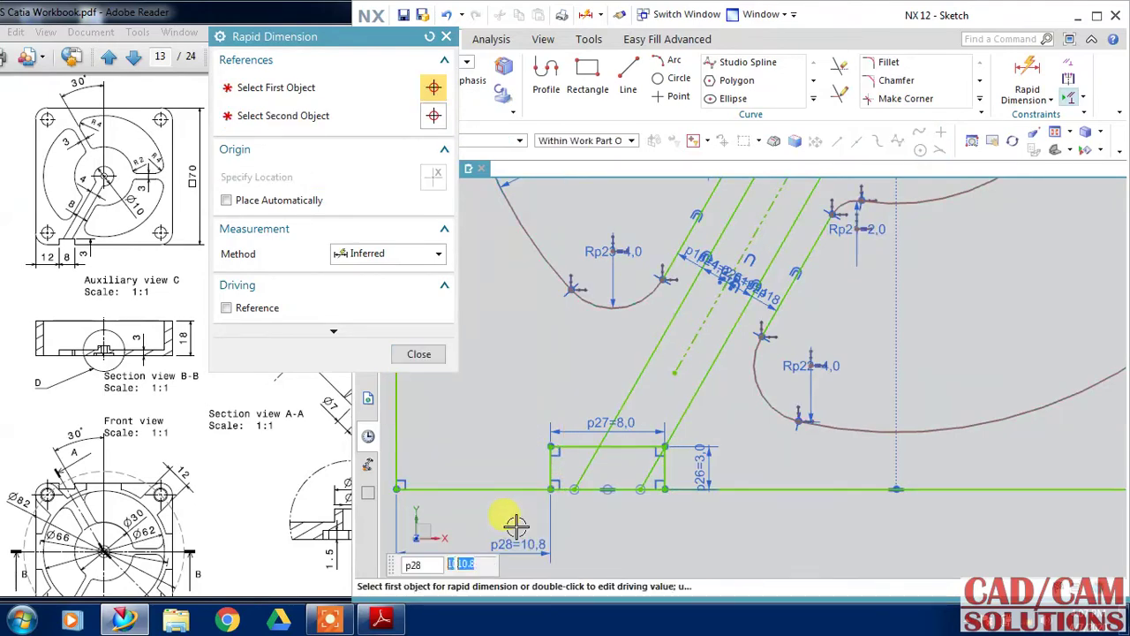
text(12)
key(Return)
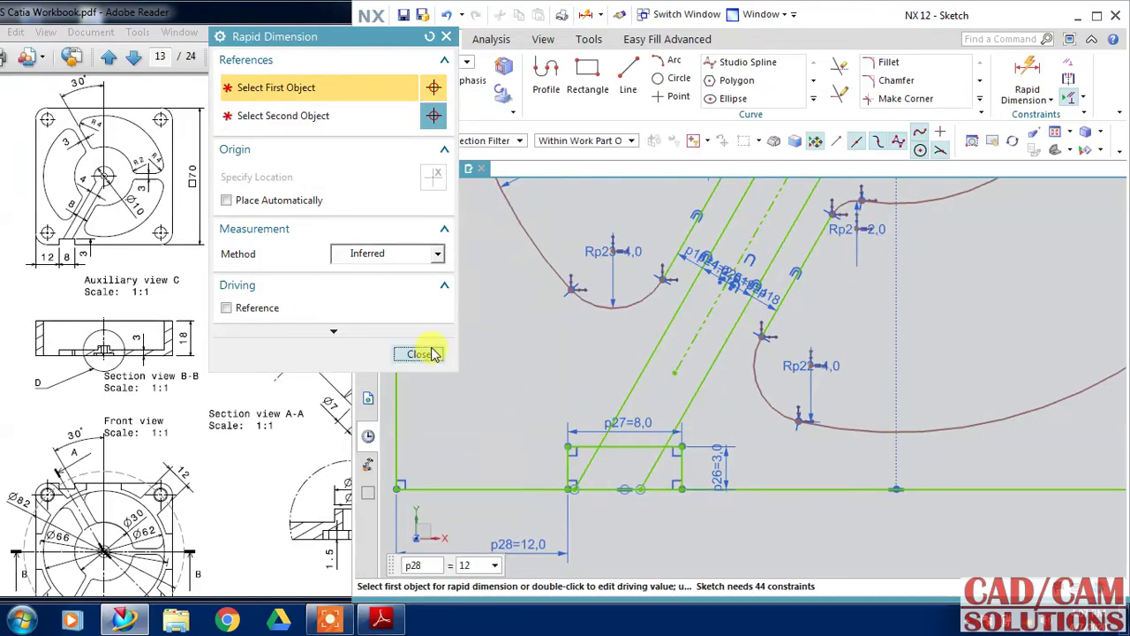
click(419, 354)
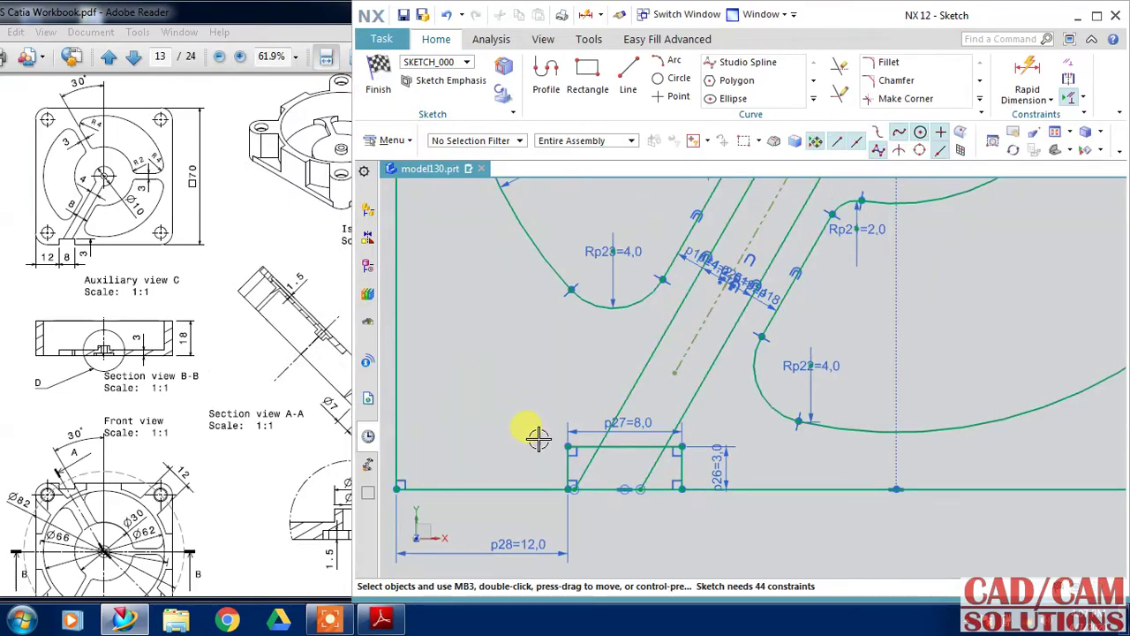
click(837, 72)
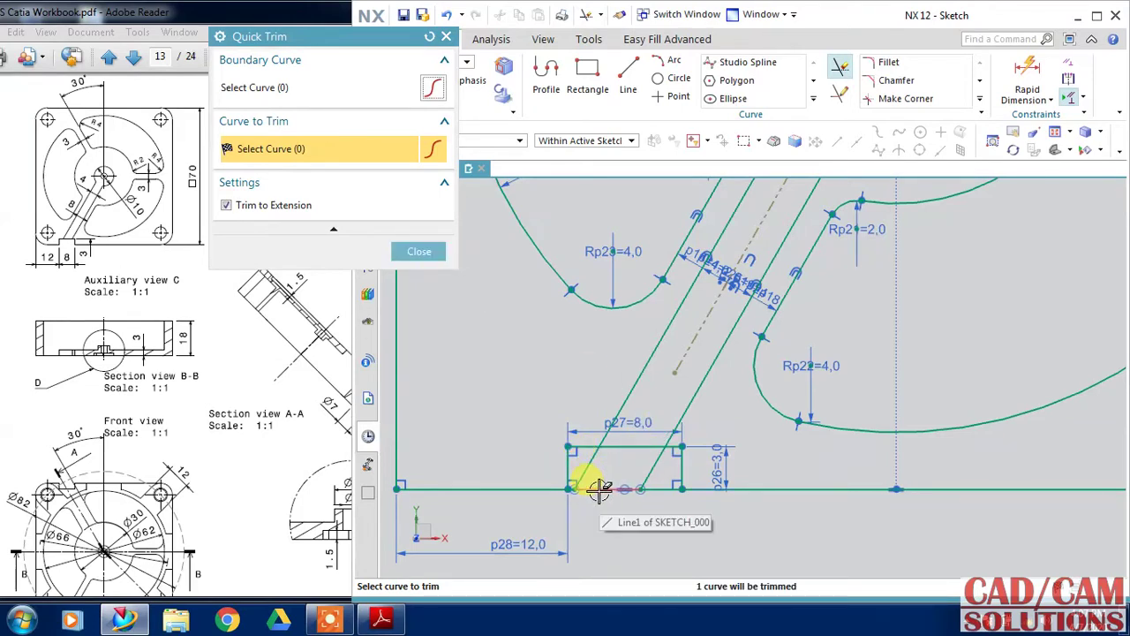
Trim away the bottom-edge segments and both spoke-line stubs inside the small rectangle
click(599, 490)
click(590, 471)
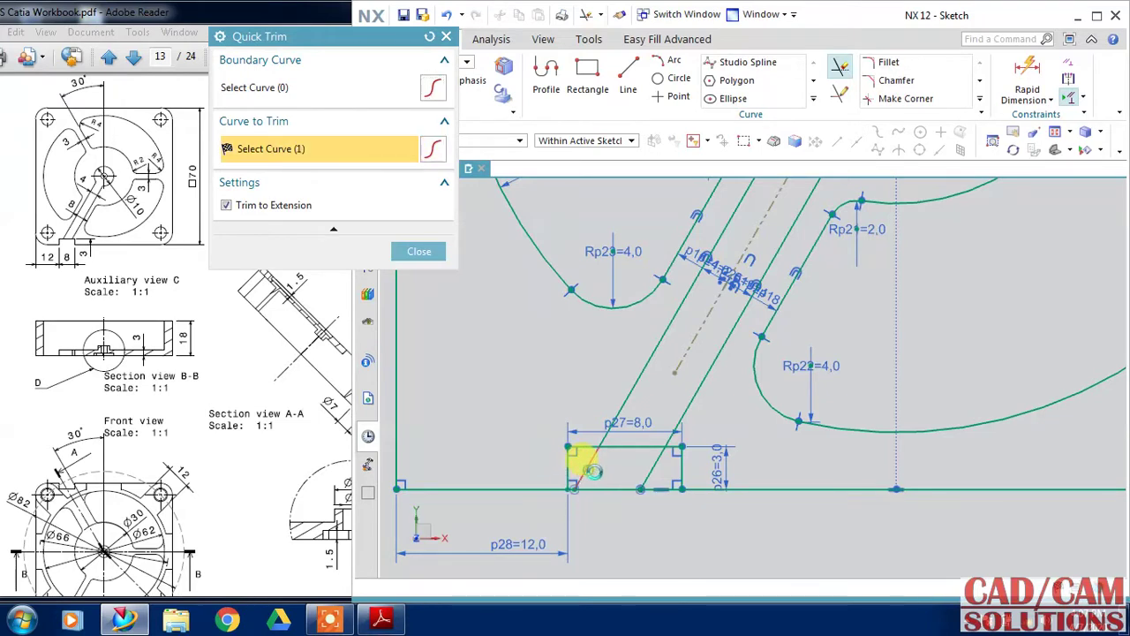
click(606, 462)
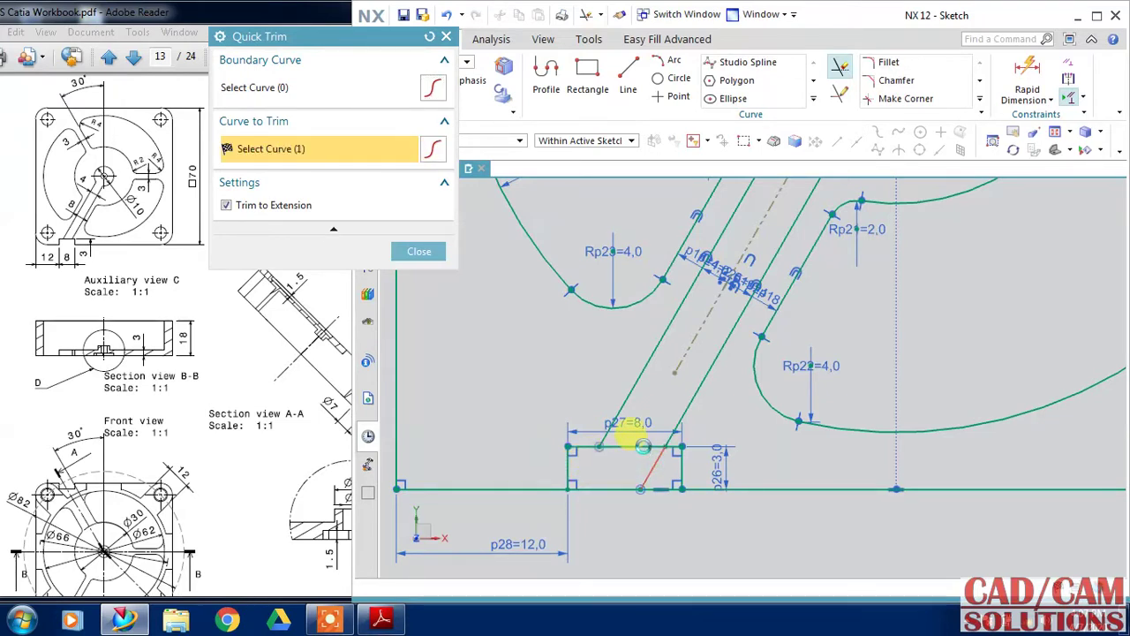
click(641, 444)
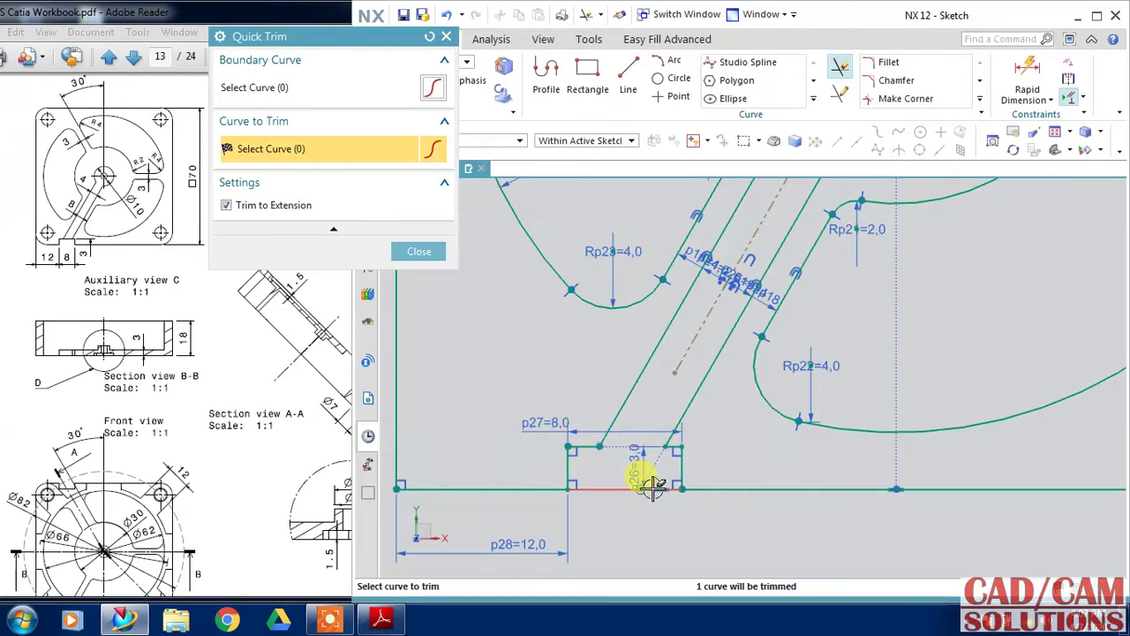
click(651, 486)
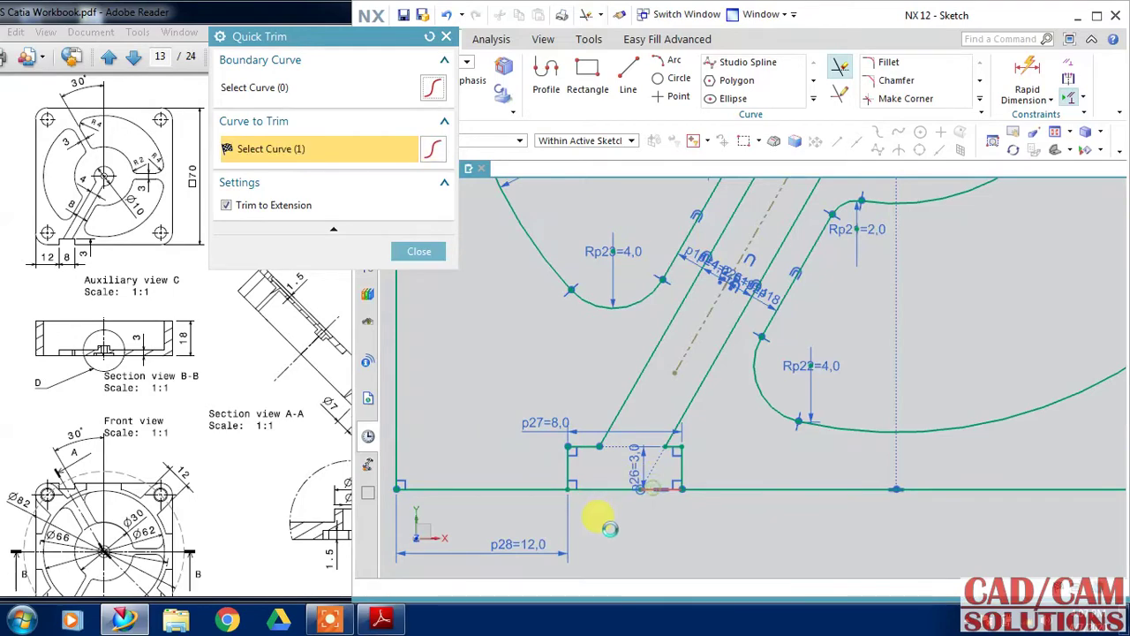
click(652, 489)
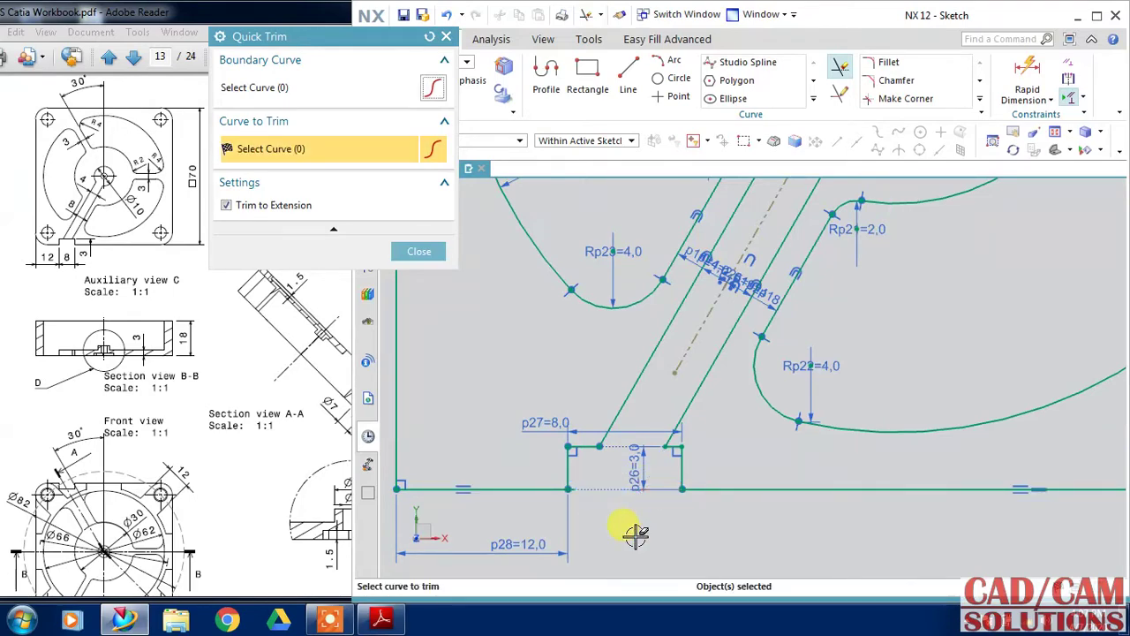
scroll(635, 530, down, 3)
scroll(622, 544, down, 3)
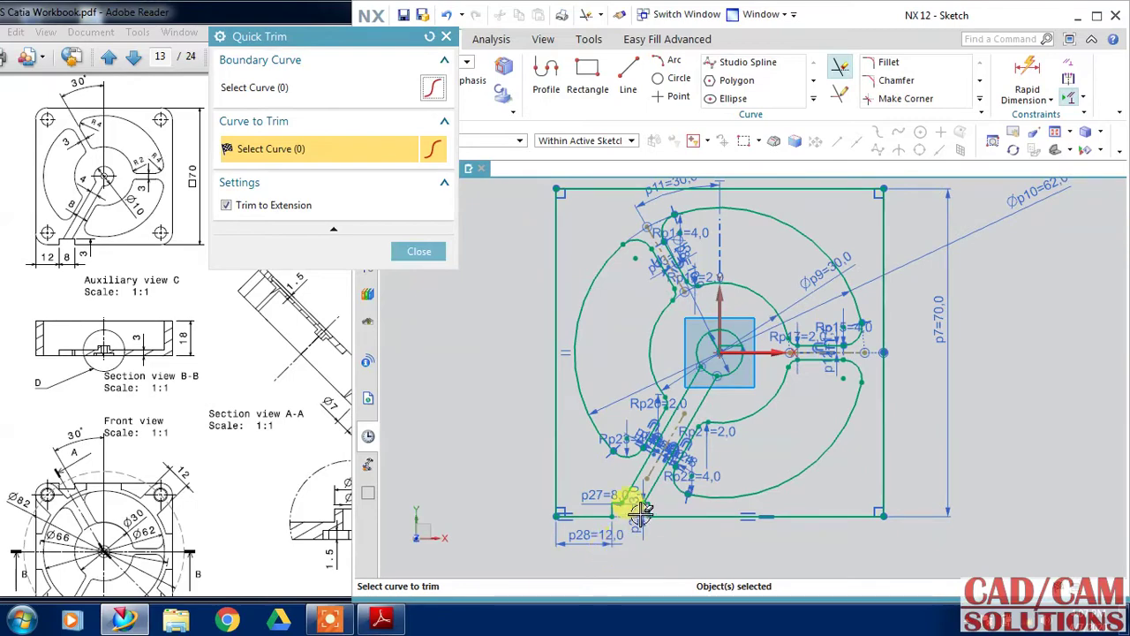
Finish the sketch, view the profile from above, and reopen the sketch for editing
click(420, 252)
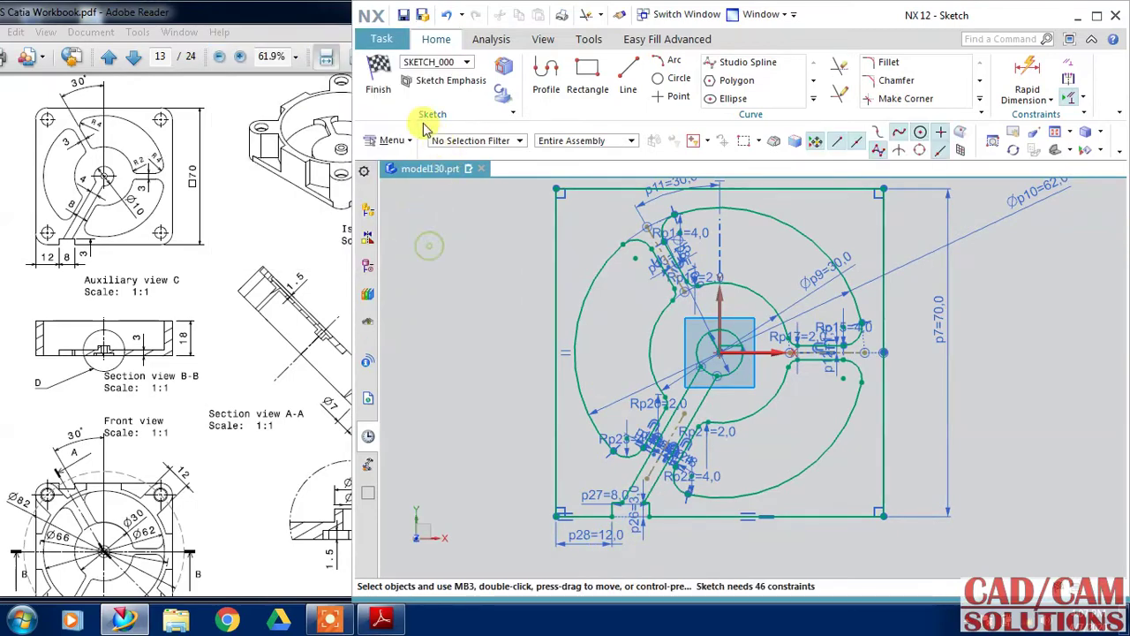
click(378, 77)
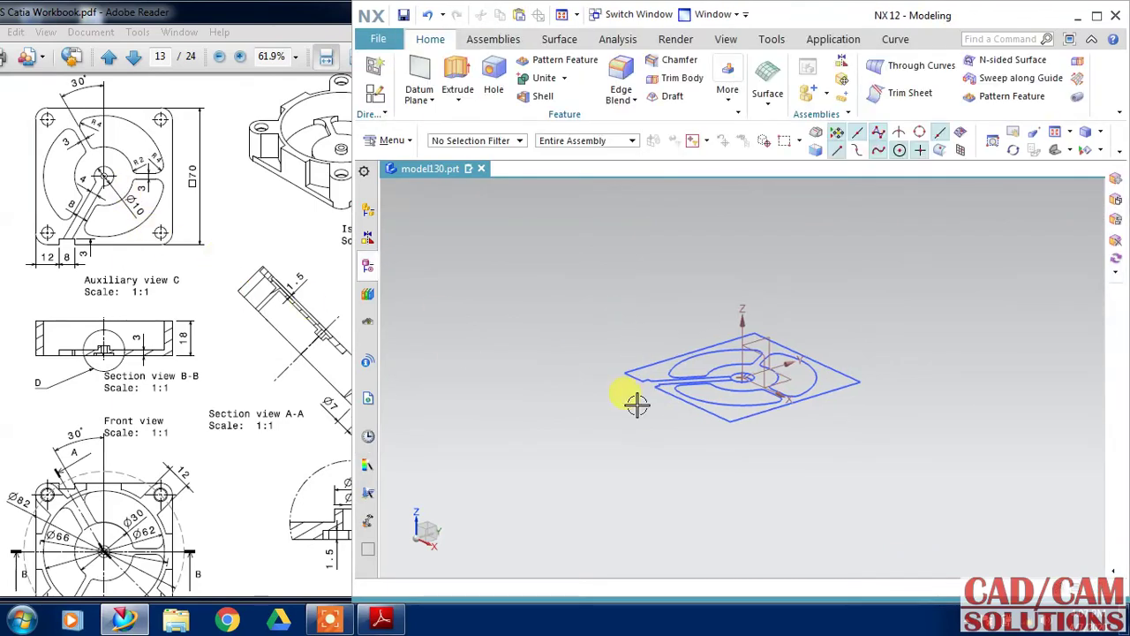
middle_drag(660, 445, 692, 408)
click(685, 385)
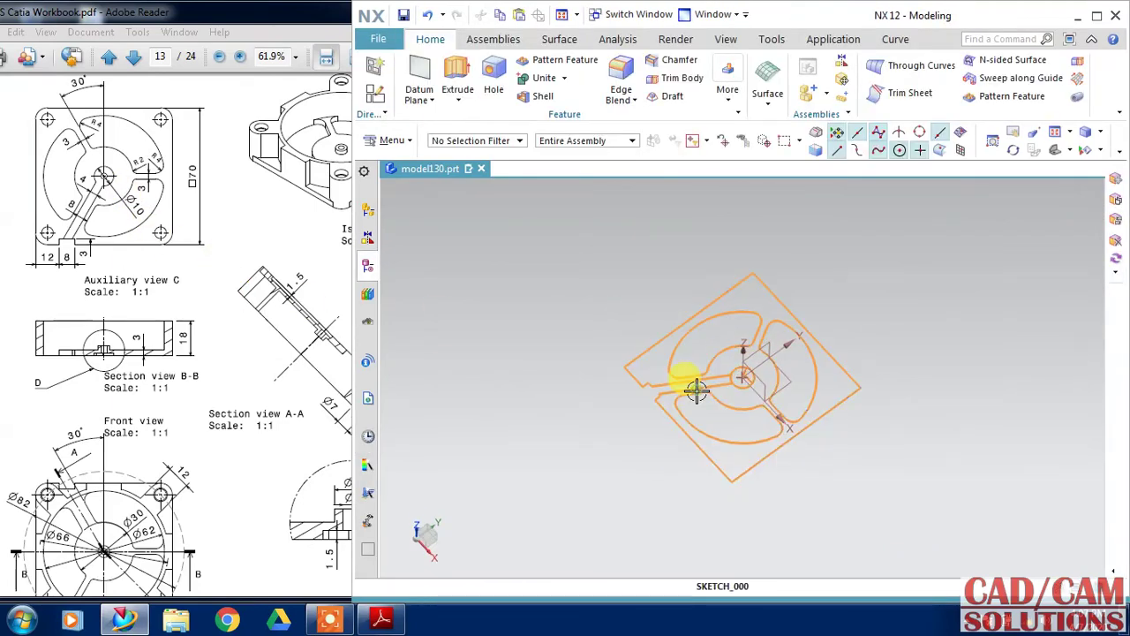
double_click(724, 405)
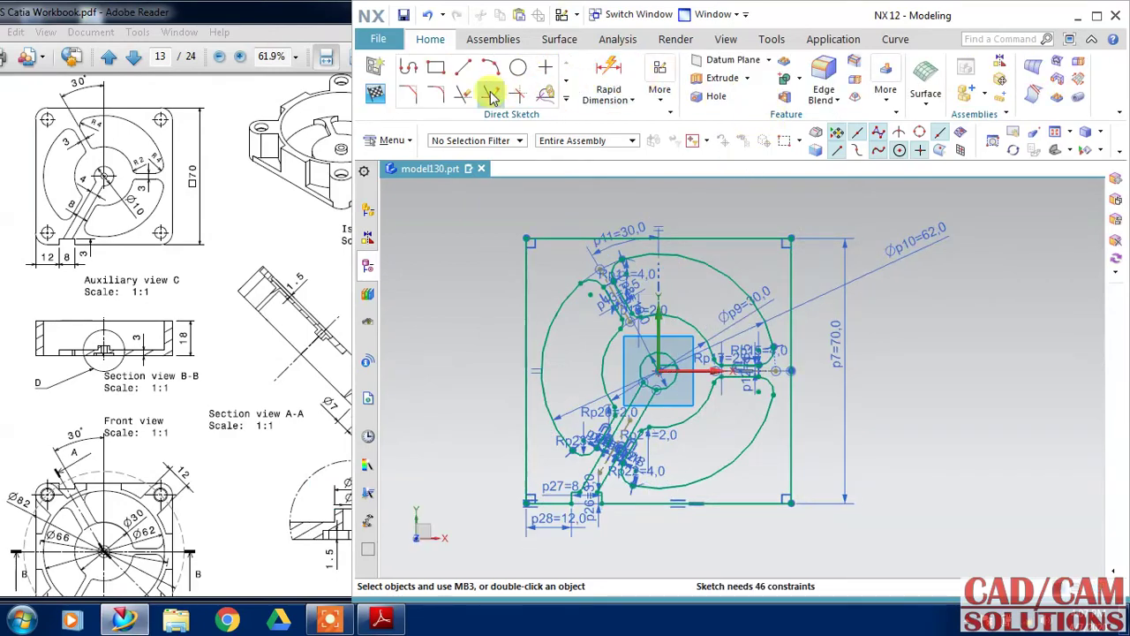
Trim a leftover segment near the centre and finish the sketch
click(467, 95)
scroll(640, 389, up, 3)
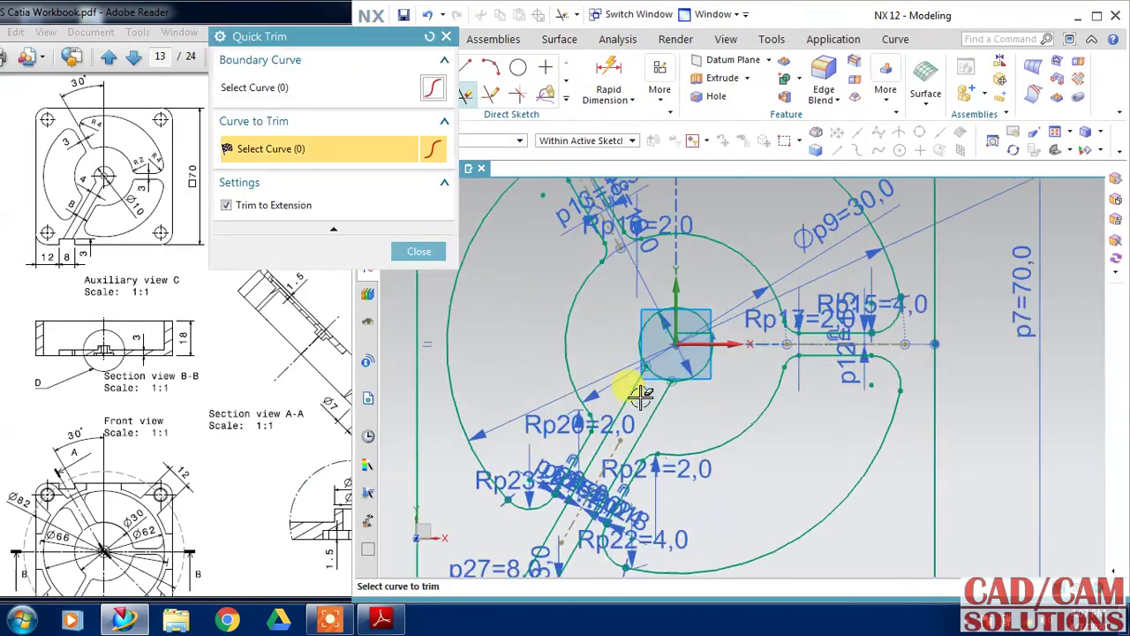
scroll(652, 375, up, 3)
click(673, 329)
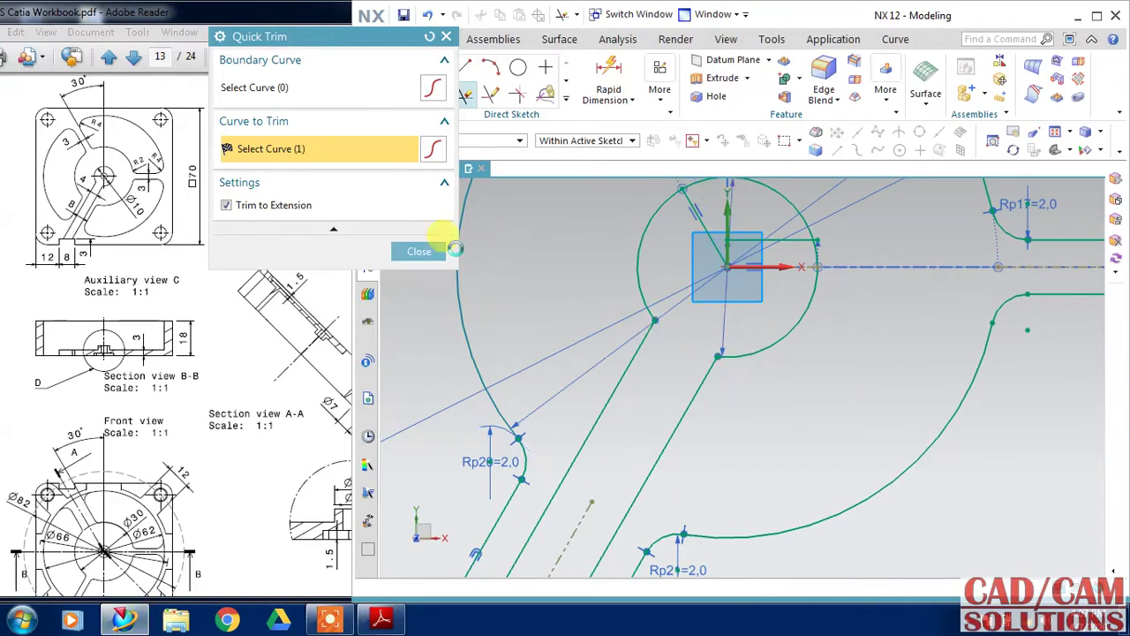
click(424, 249)
scroll(674, 354, down, 5)
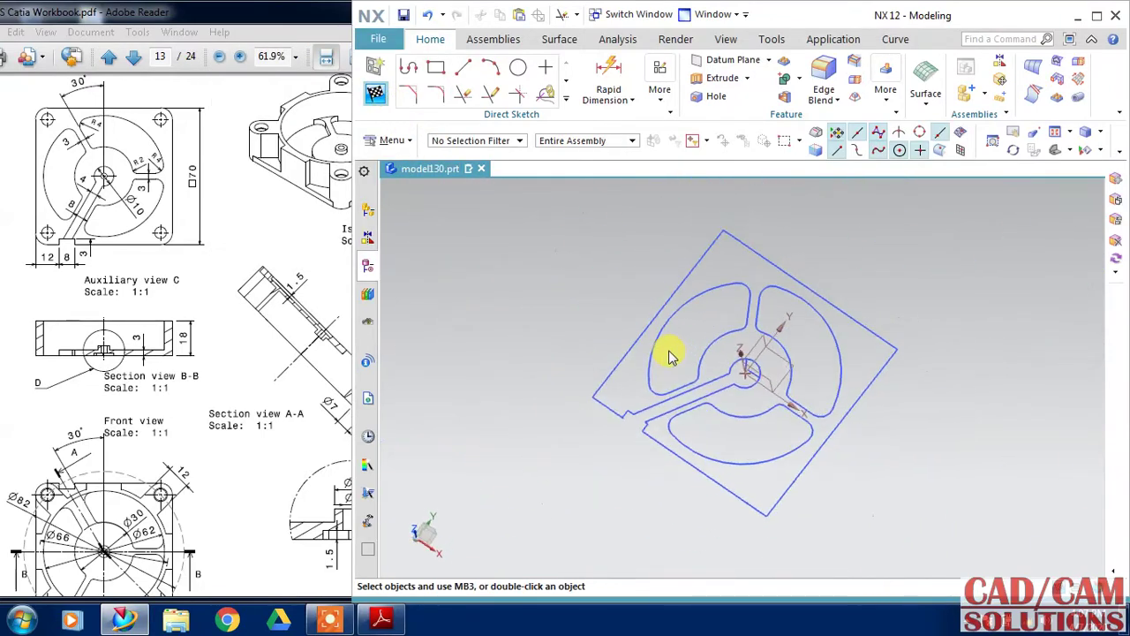
key(ctrl+q)
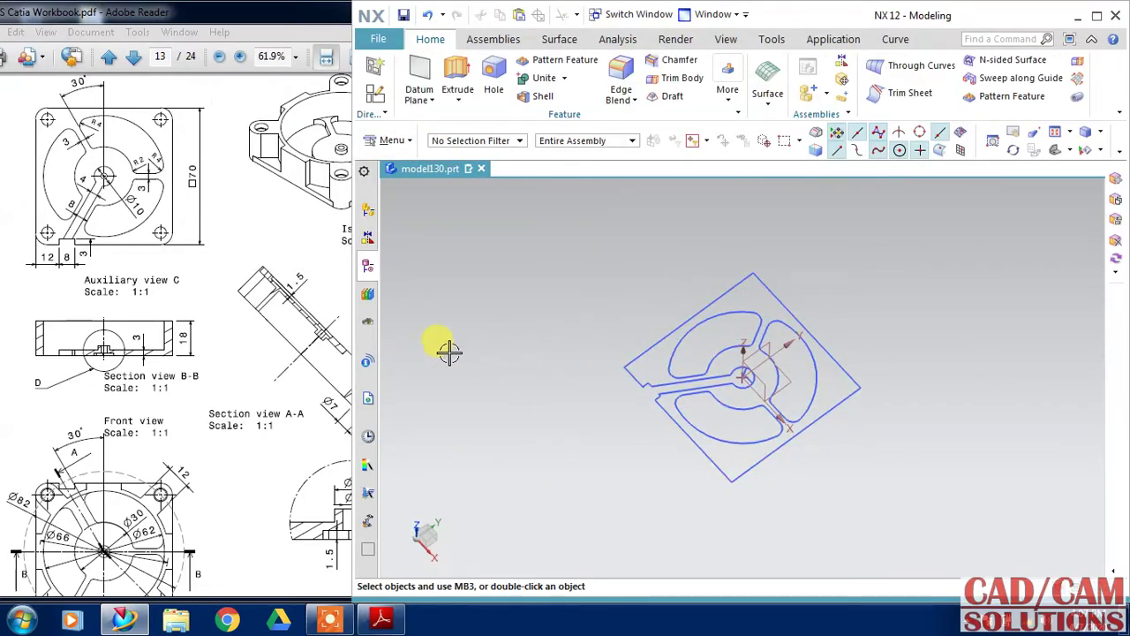
Check the section views in the reference drawing, then return to NX
click(305, 360)
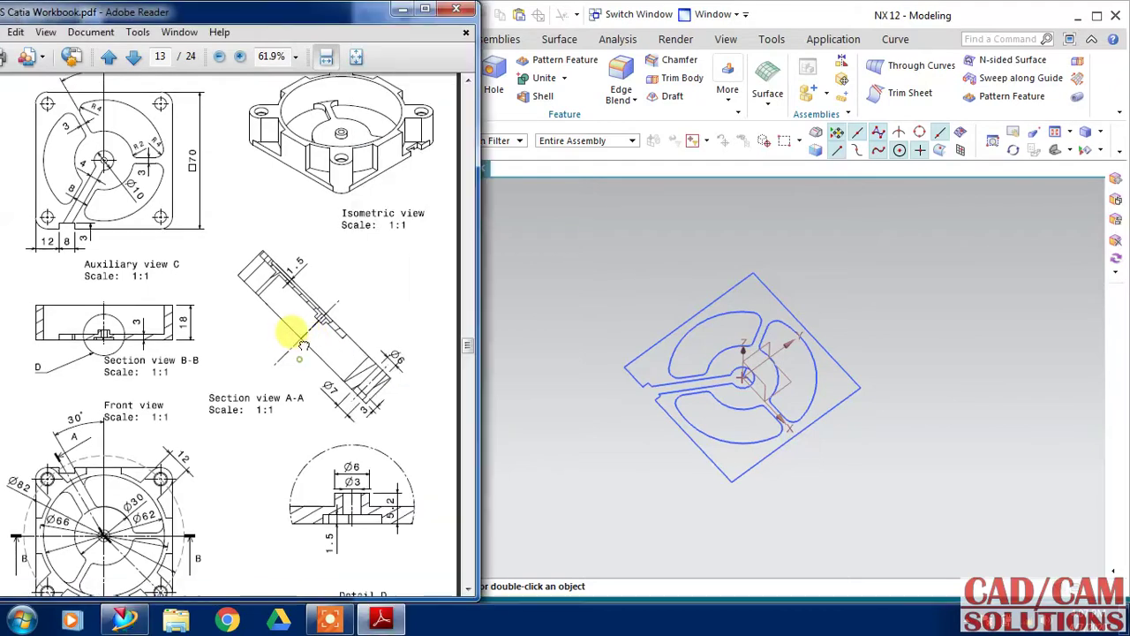
scroll(309, 331, down, 1)
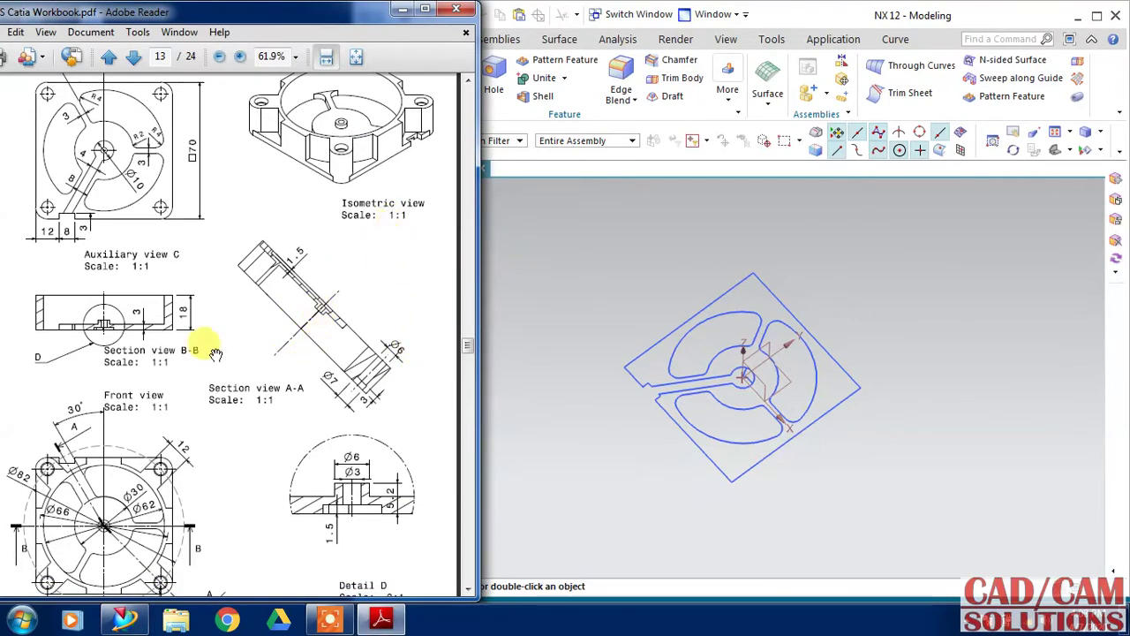
click(565, 227)
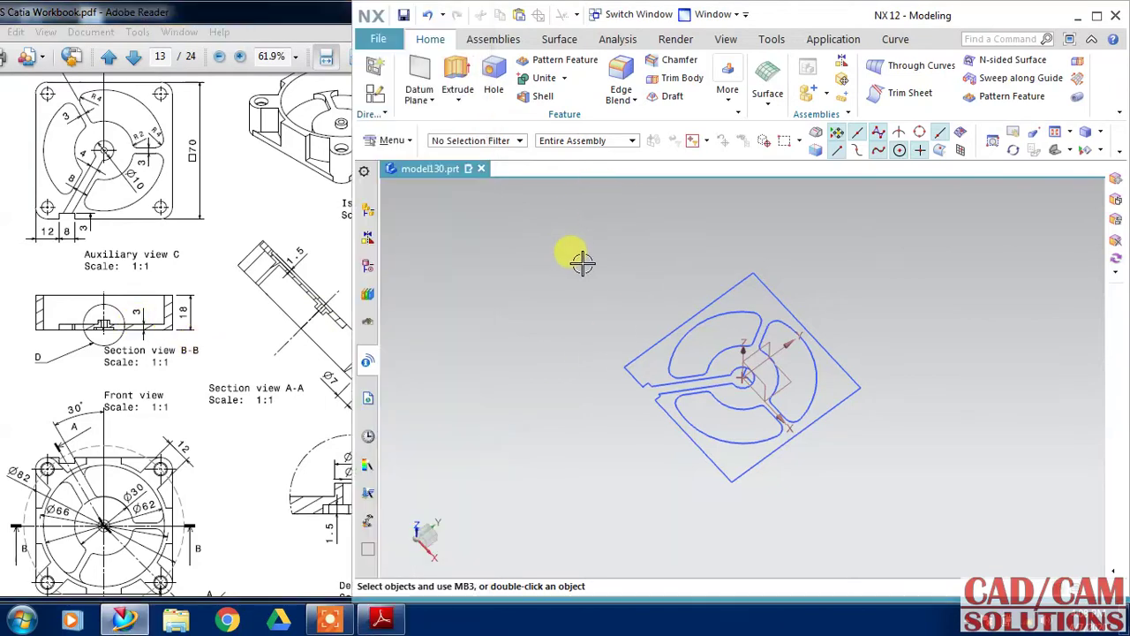
click(454, 63)
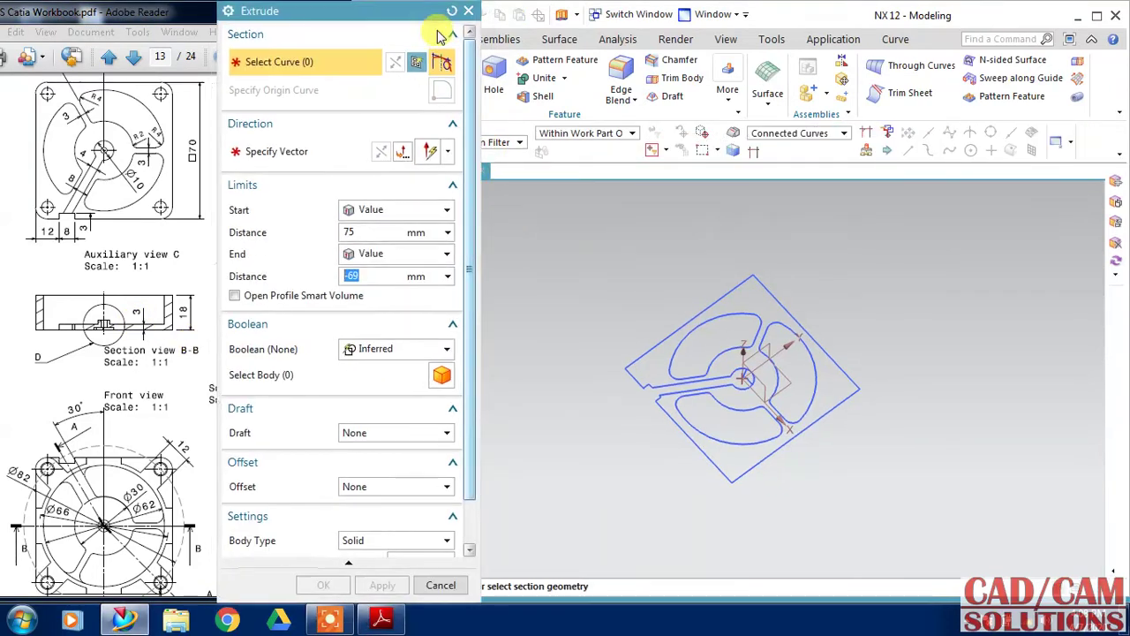
drag(390, 14, 562, 15)
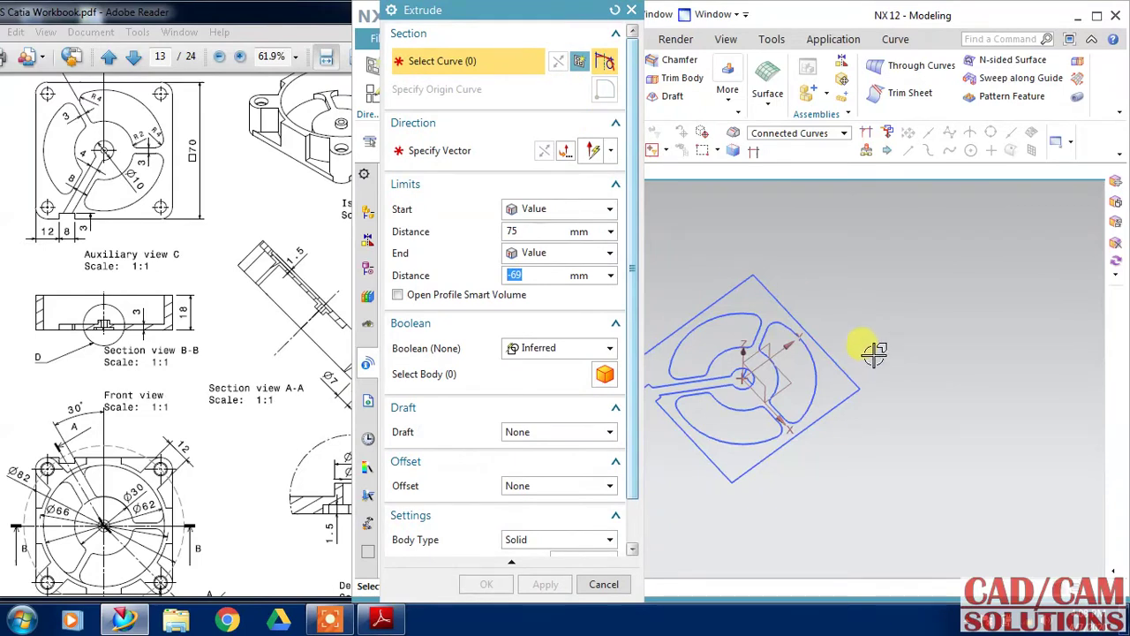
shift+middle_drag(874, 351, 966, 322)
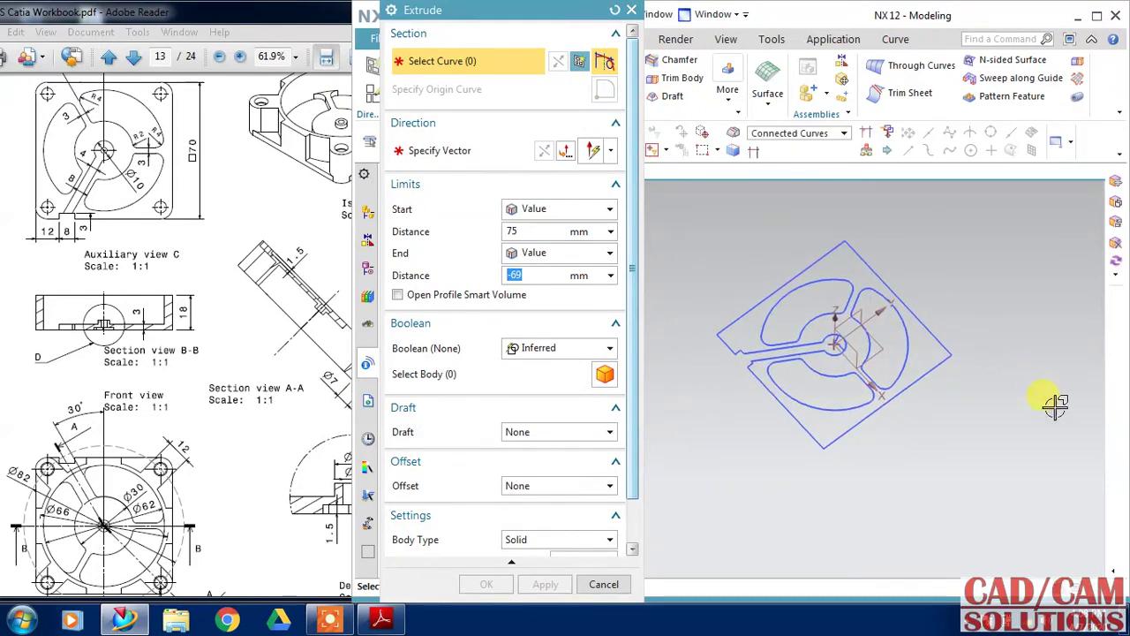
click(932, 371)
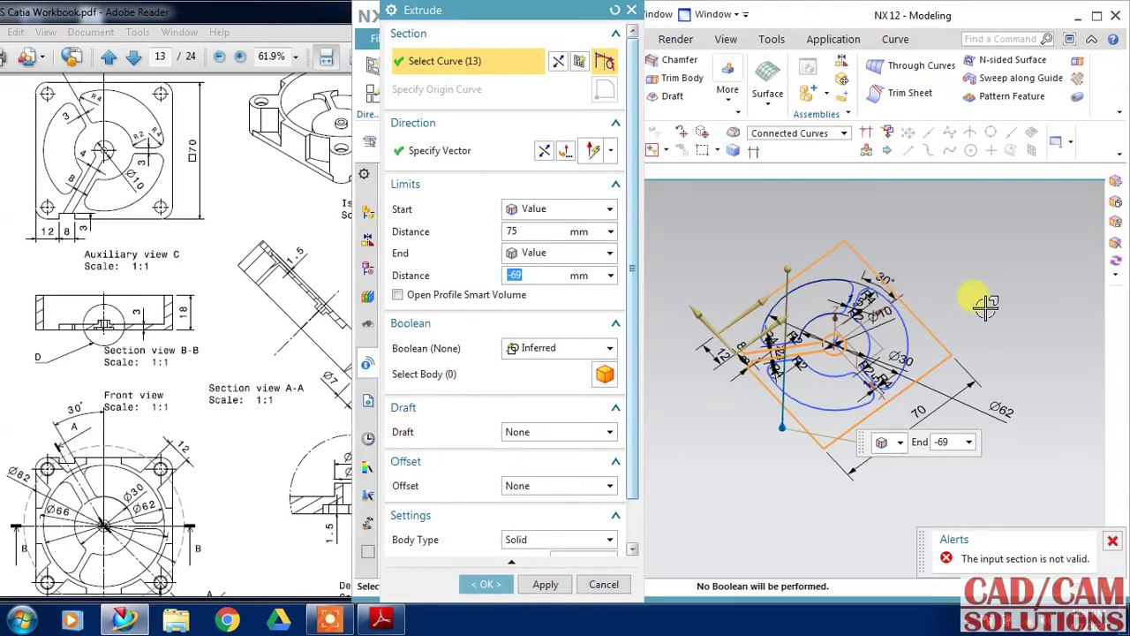
scroll(765, 372, up, 3)
scroll(853, 315, up, 3)
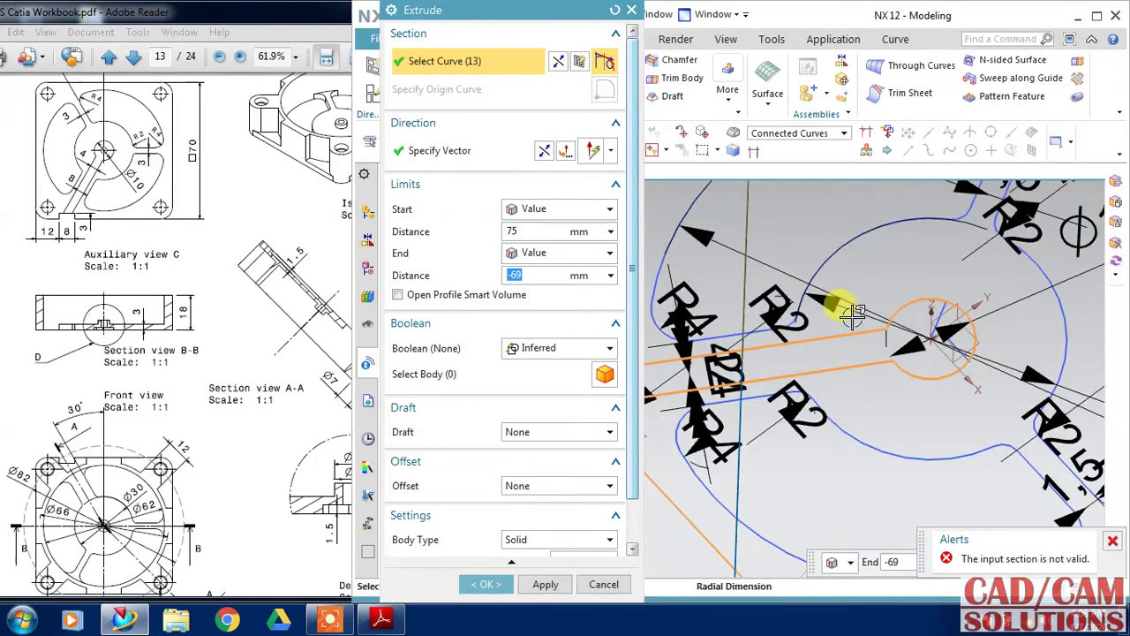
scroll(853, 315, down, 2)
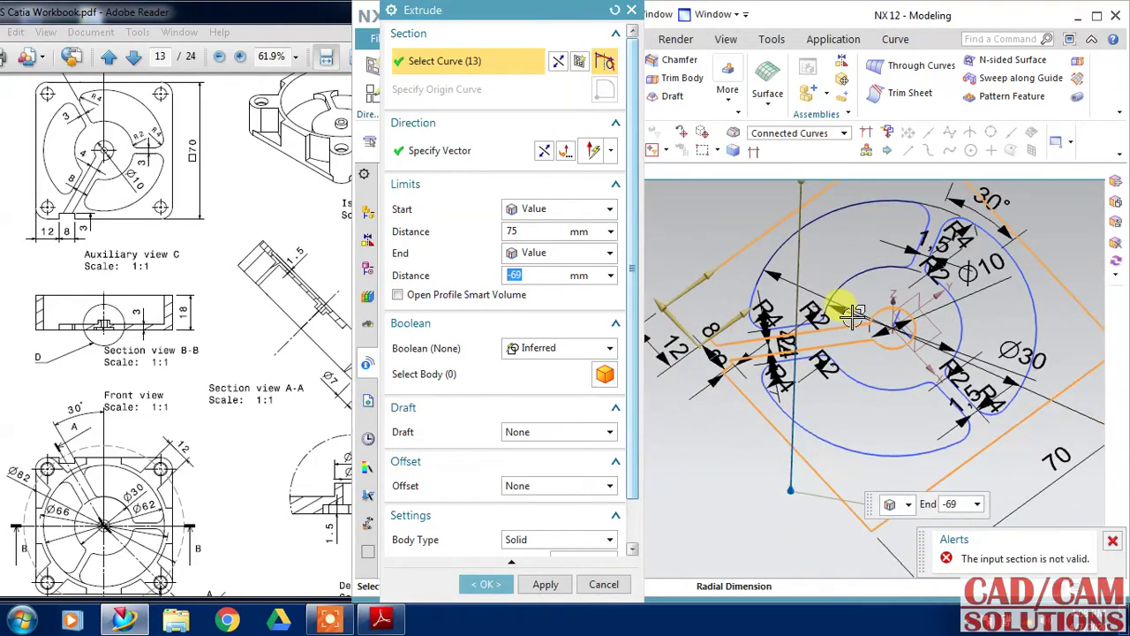
scroll(853, 315, down, 2)
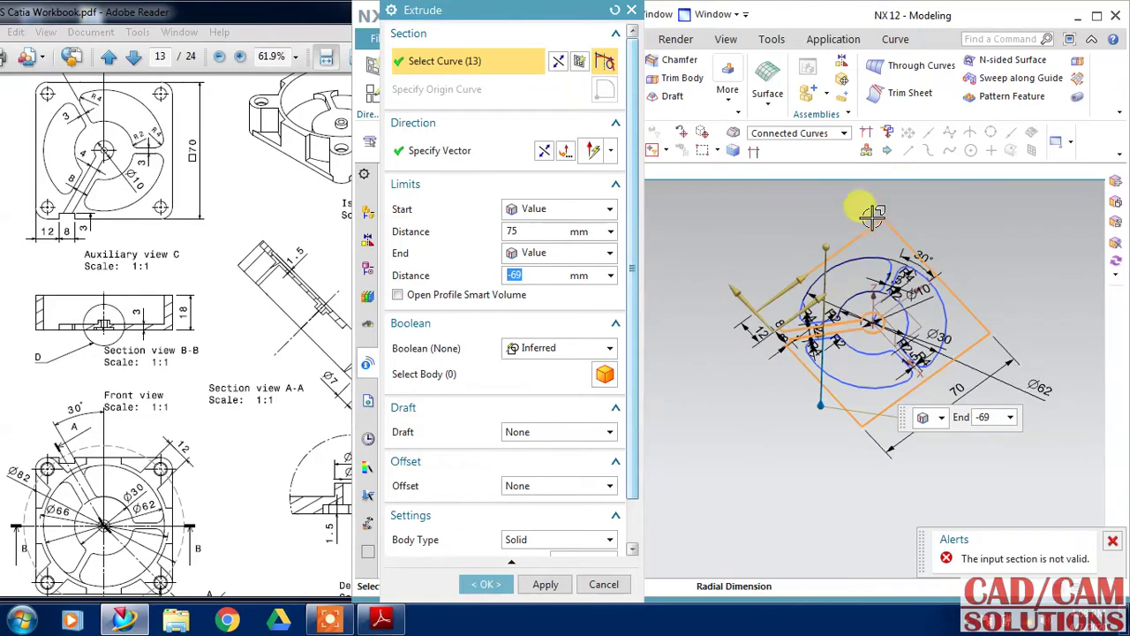
scroll(833, 308, up, 2)
scroll(865, 383, up, 2)
scroll(870, 383, up, 2)
scroll(891, 388, down, 1)
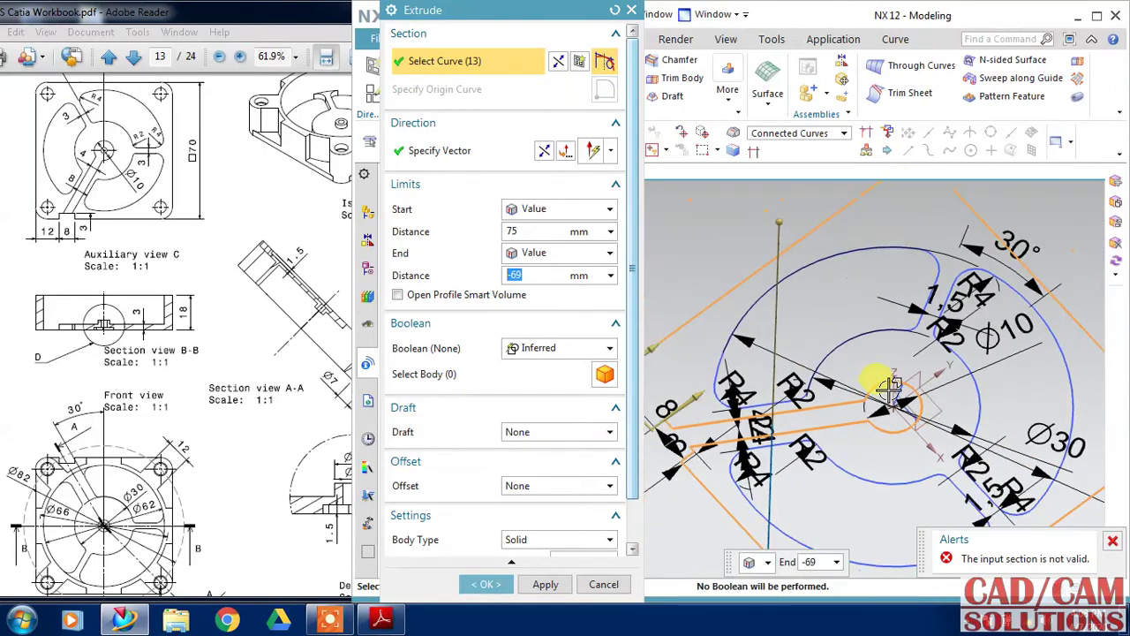
scroll(890, 388, down, 2)
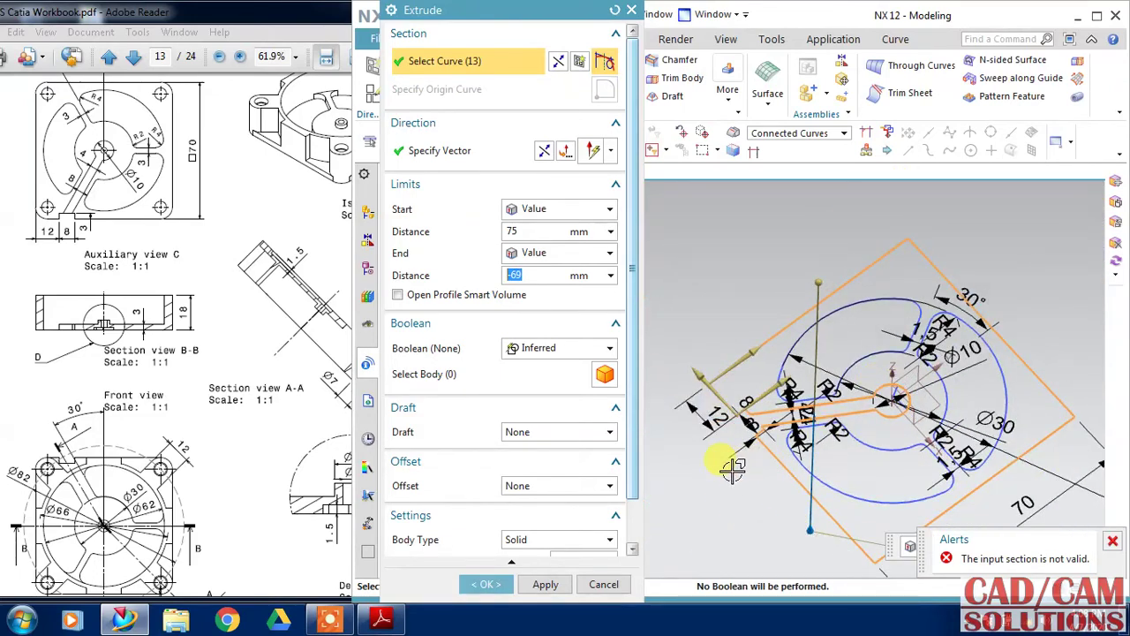
click(602, 585)
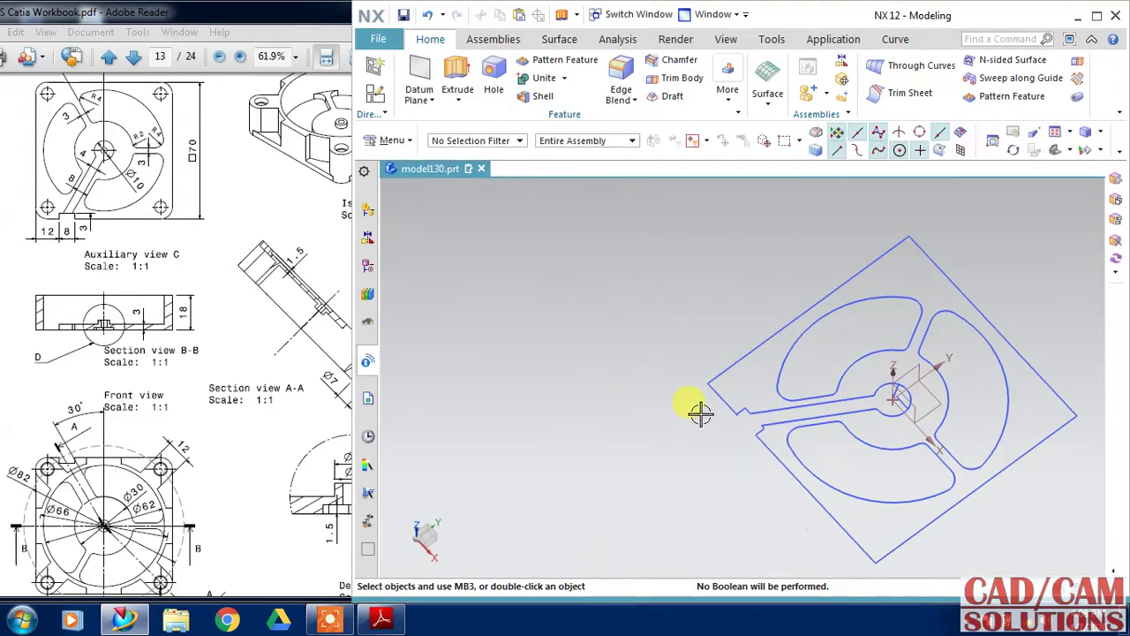
Open the sketch, start a line at the notch, then abandon it and finish the sketch
click(773, 406)
double_click(771, 408)
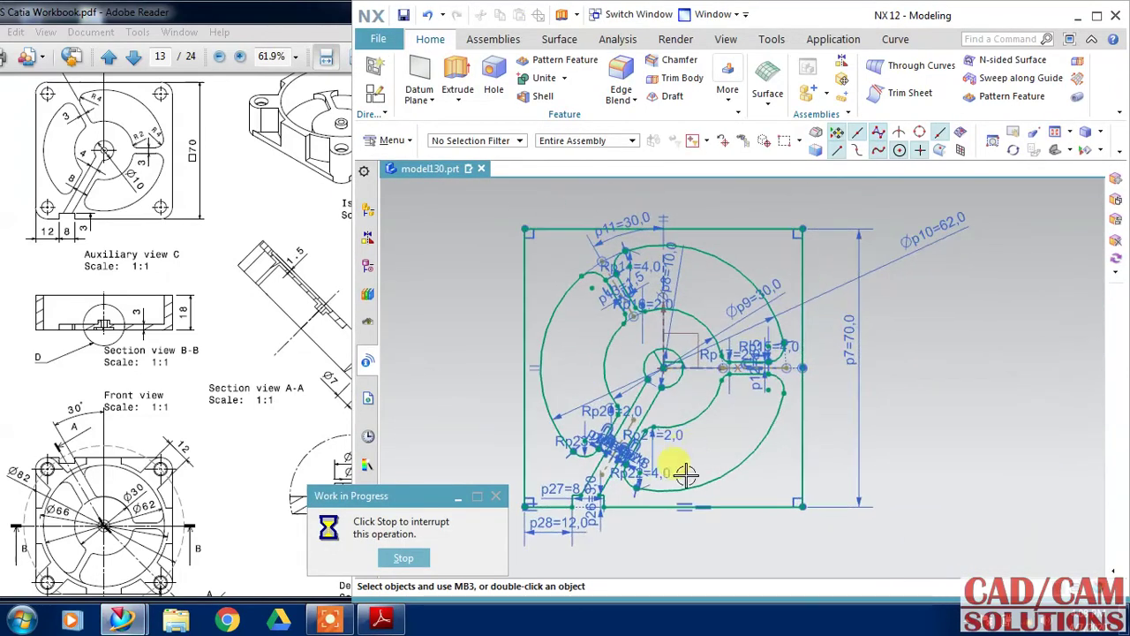
scroll(574, 527, down, 3)
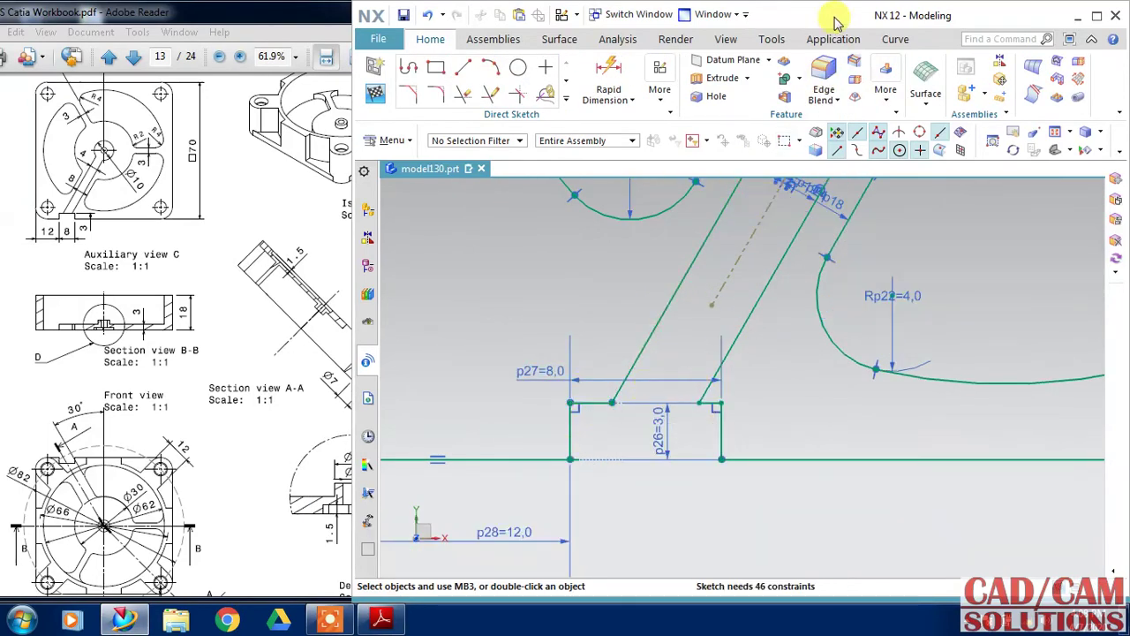
click(476, 71)
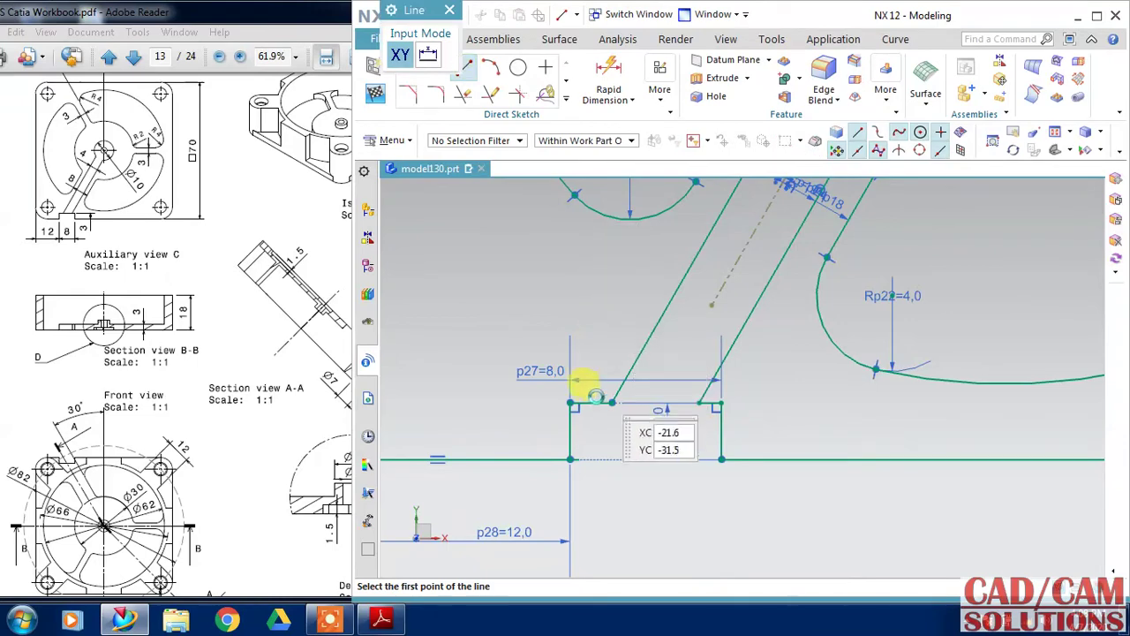
click(612, 401)
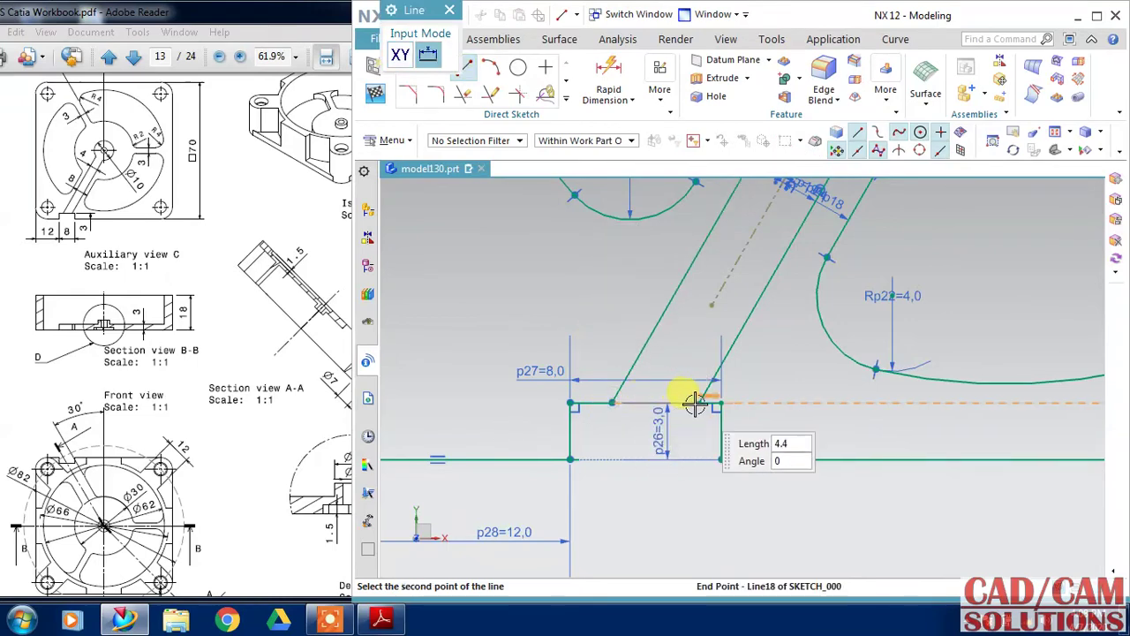
click(376, 93)
scroll(737, 407, up, 3)
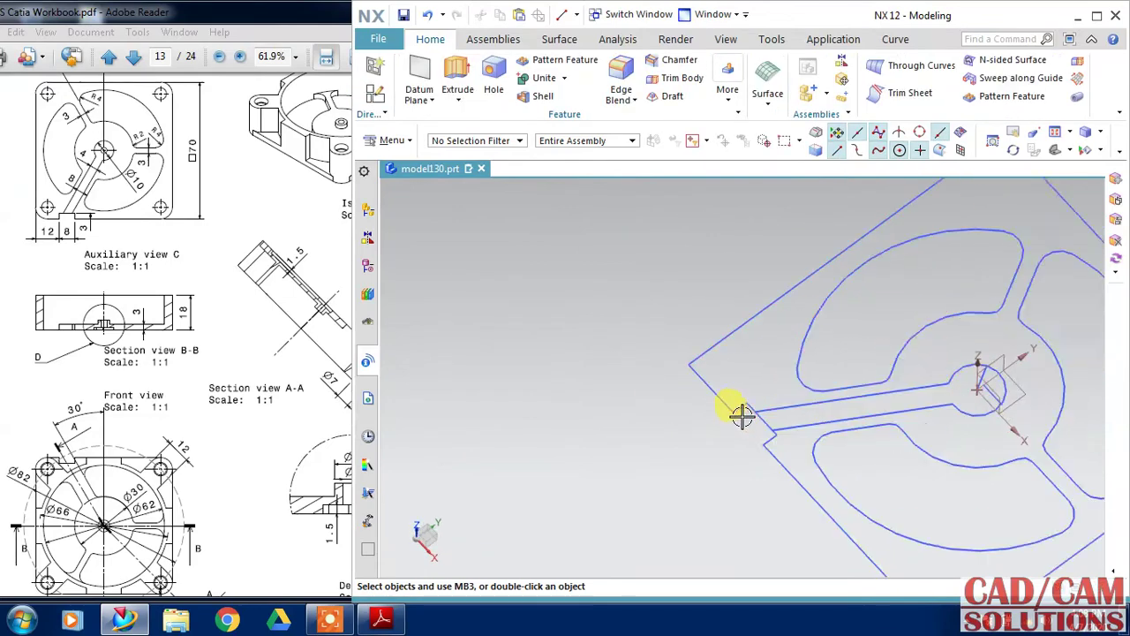
scroll(732, 404, up, 3)
Reopen the sketch, trim the stray diagonal line at the notch, and finish the sketch
click(728, 387)
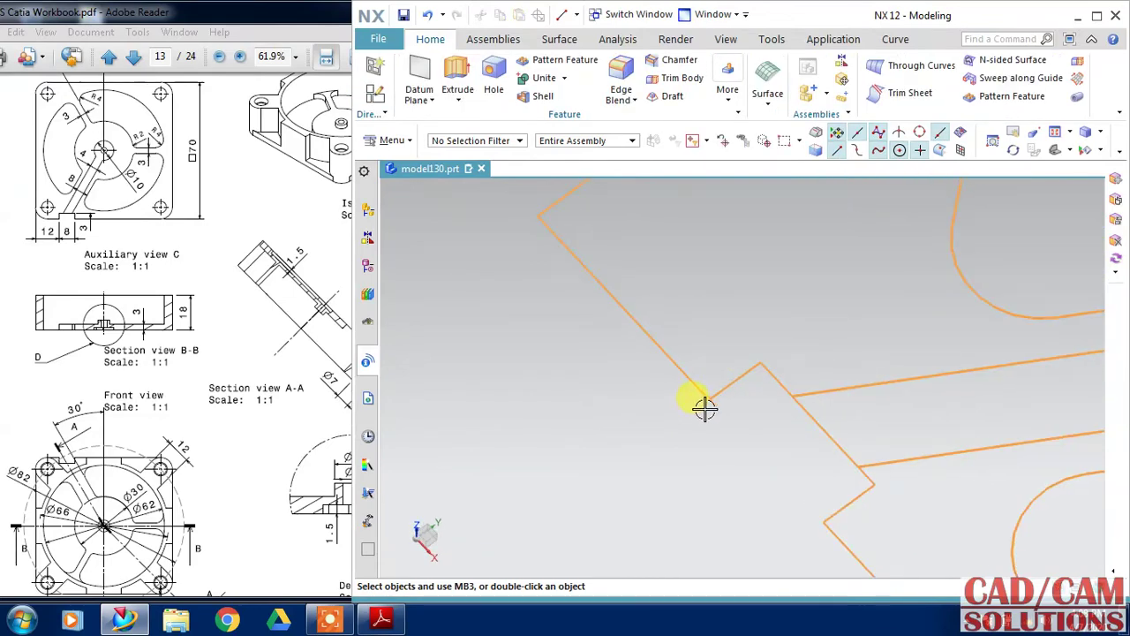
double_click(711, 388)
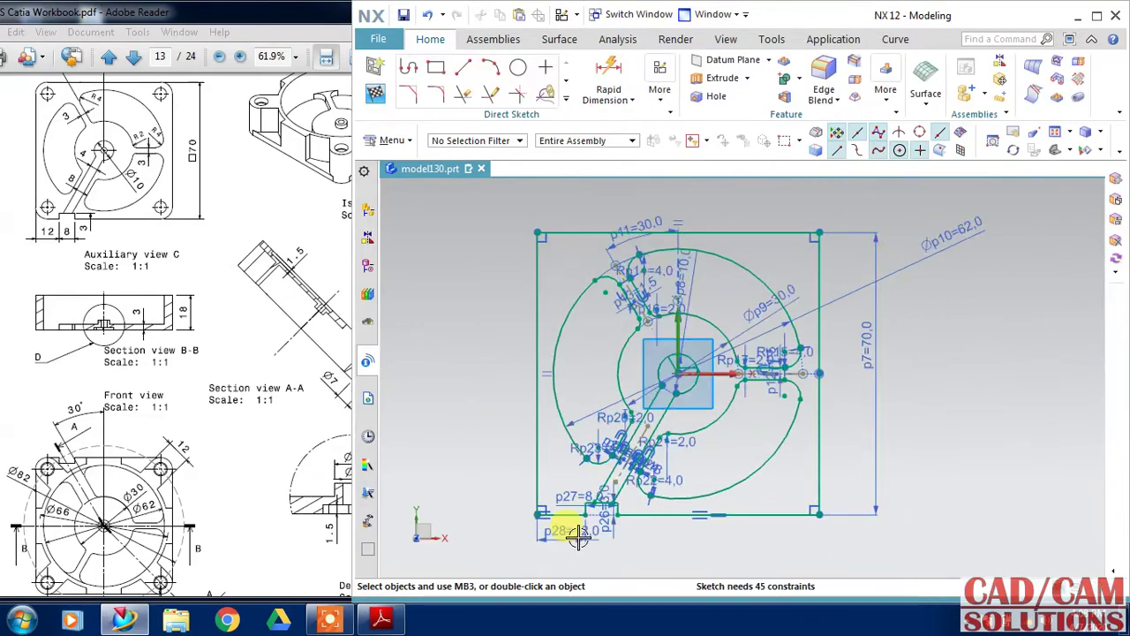
scroll(574, 517, up, 5)
scroll(580, 507, up, 3)
scroll(606, 469, up, 2)
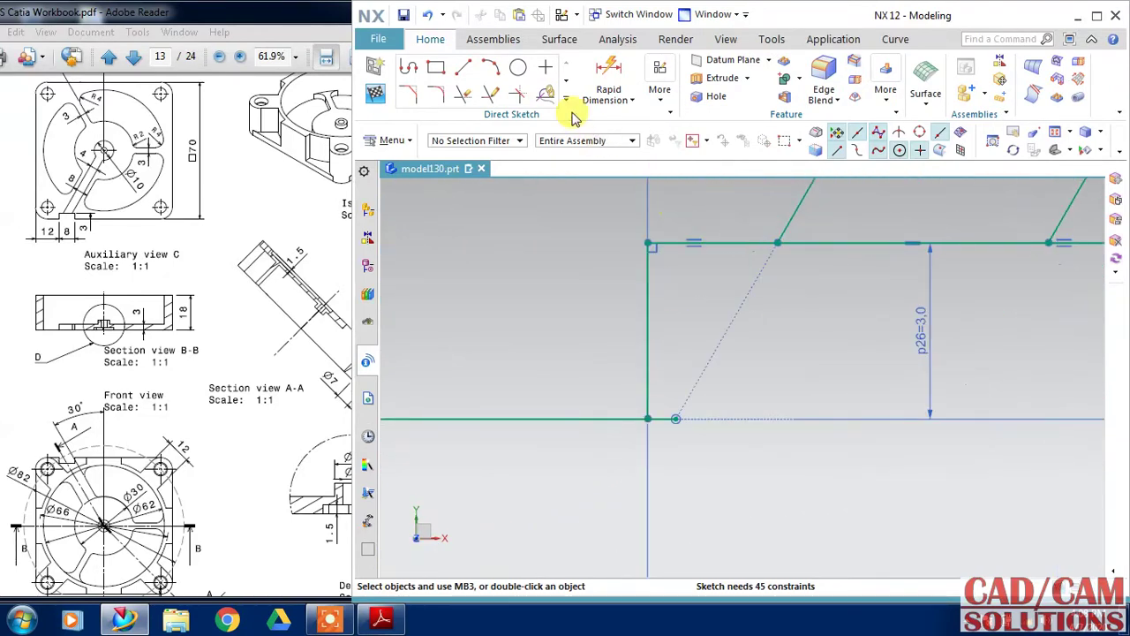
click(462, 94)
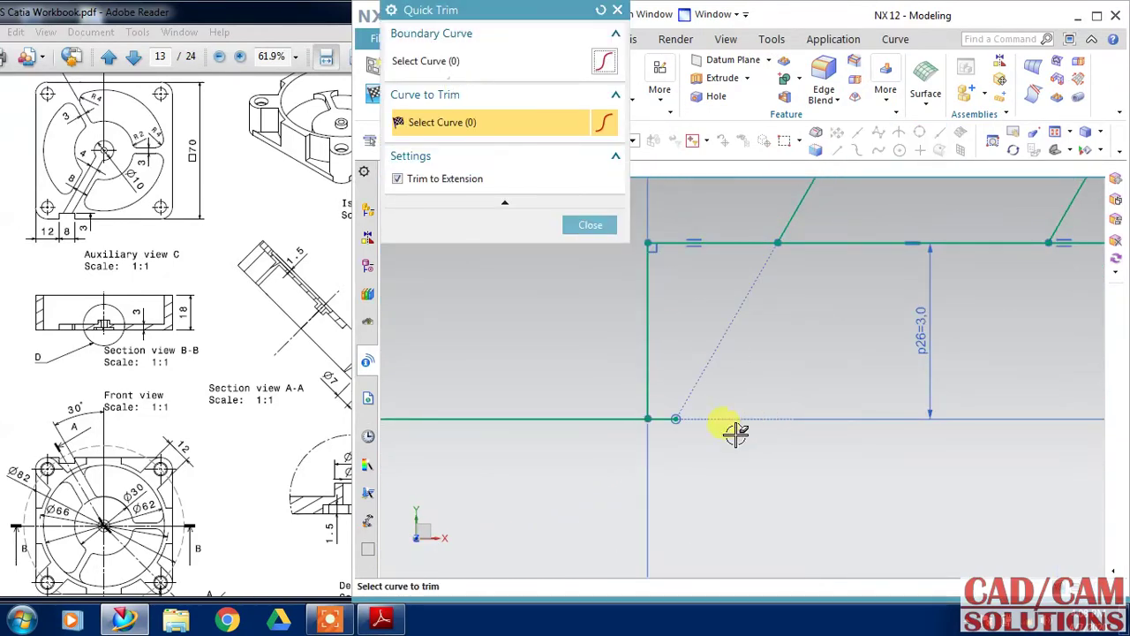
click(669, 417)
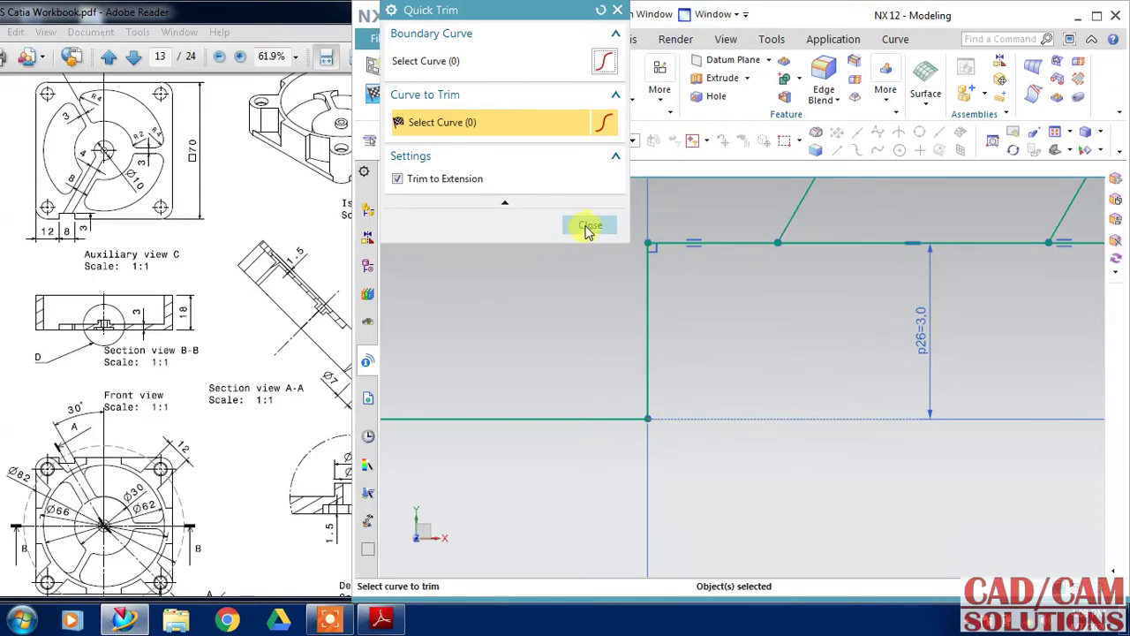
click(589, 225)
click(376, 93)
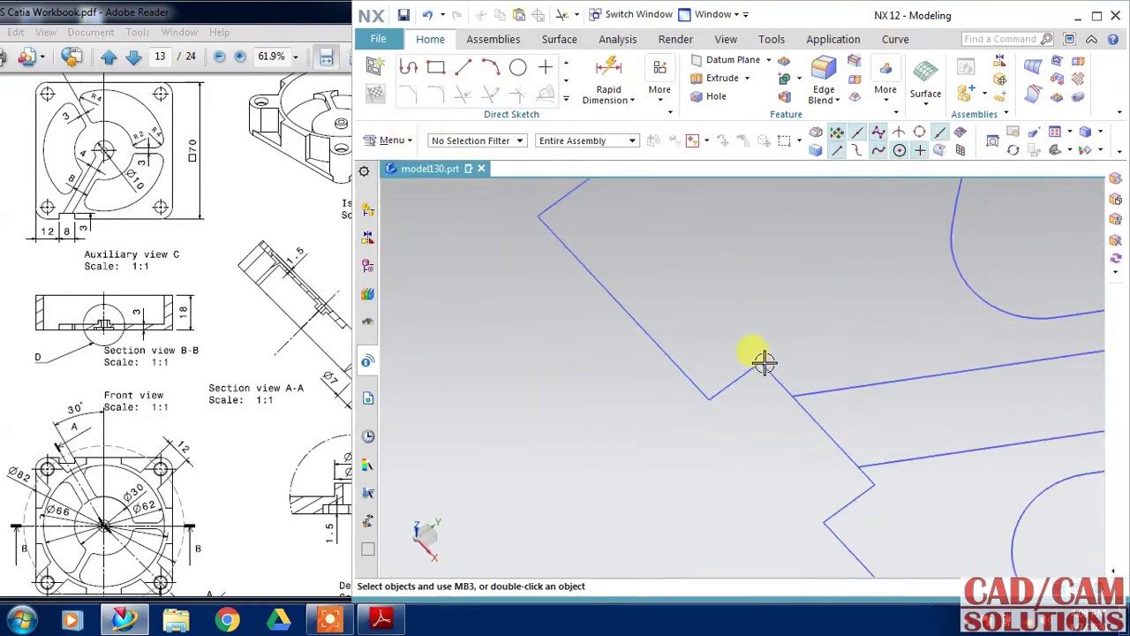
scroll(745, 377, down, 3)
Start an extrusion with end distance 0 and the Connected Curves selection rule
key(Home)
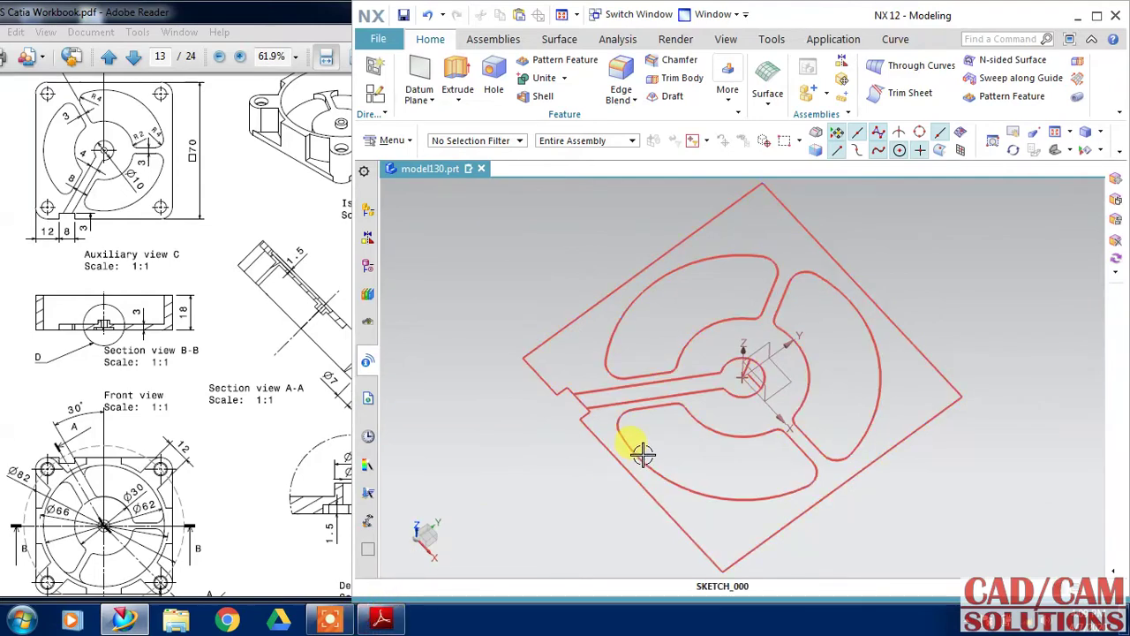
middle_drag(642, 453, 482, 438)
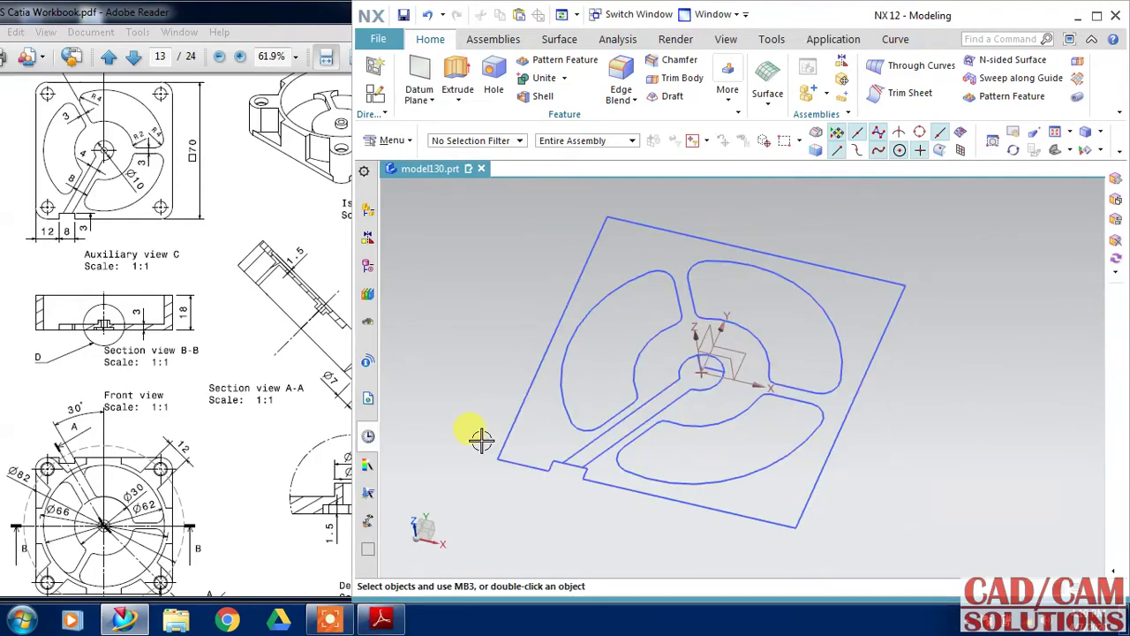
click(446, 71)
drag(468, 16, 423, 22)
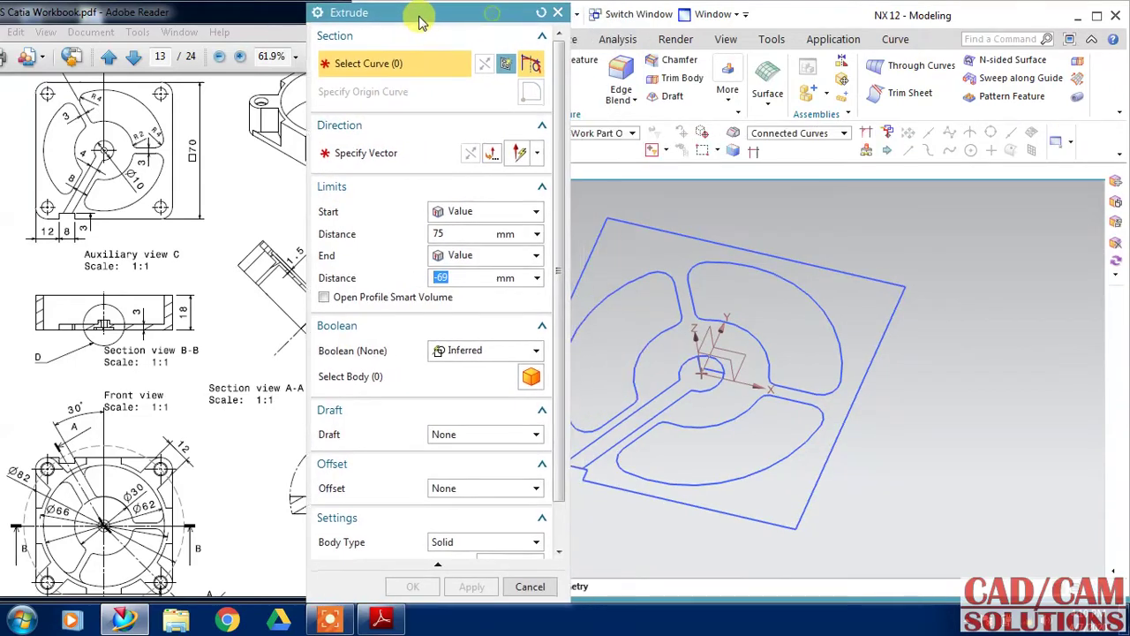
text(0)
click(452, 233)
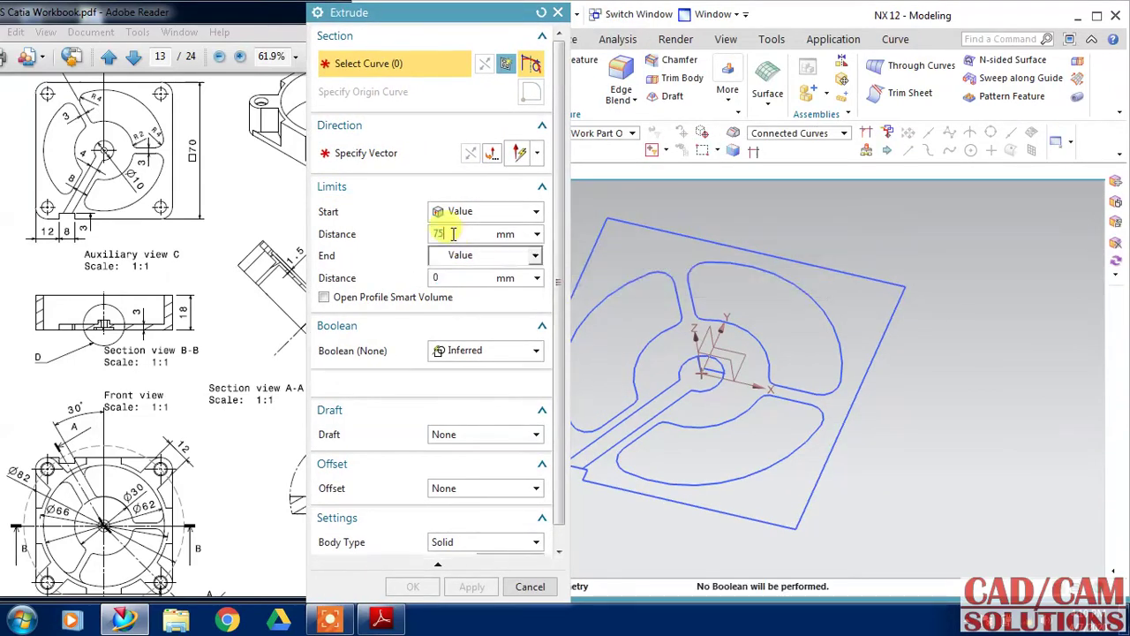
double_click(452, 234)
text(3)
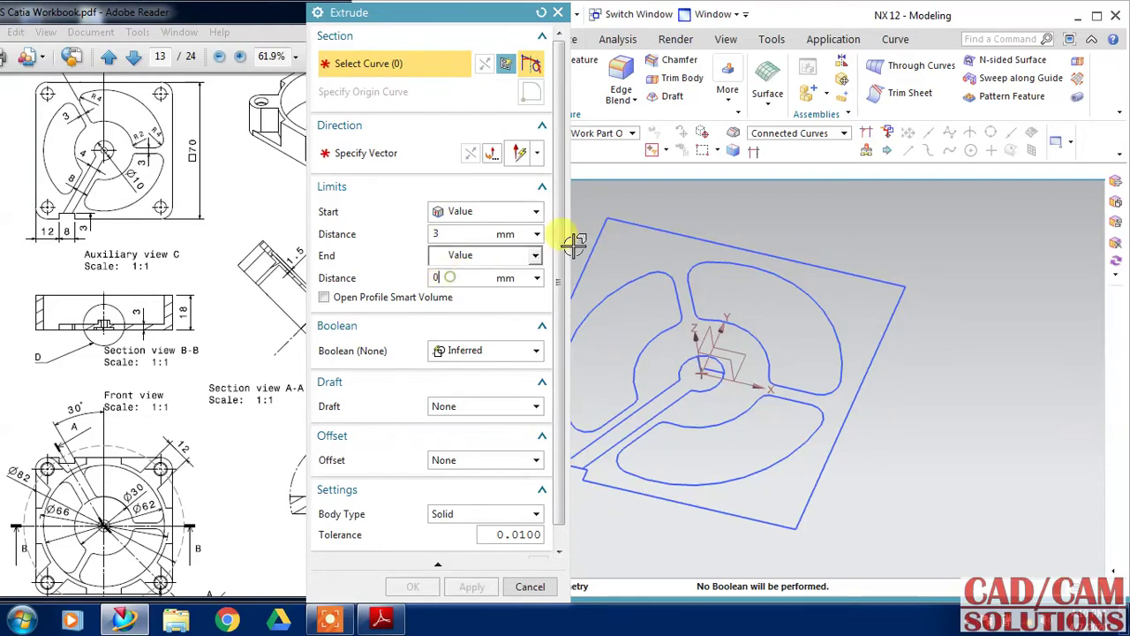
click(765, 134)
click(771, 150)
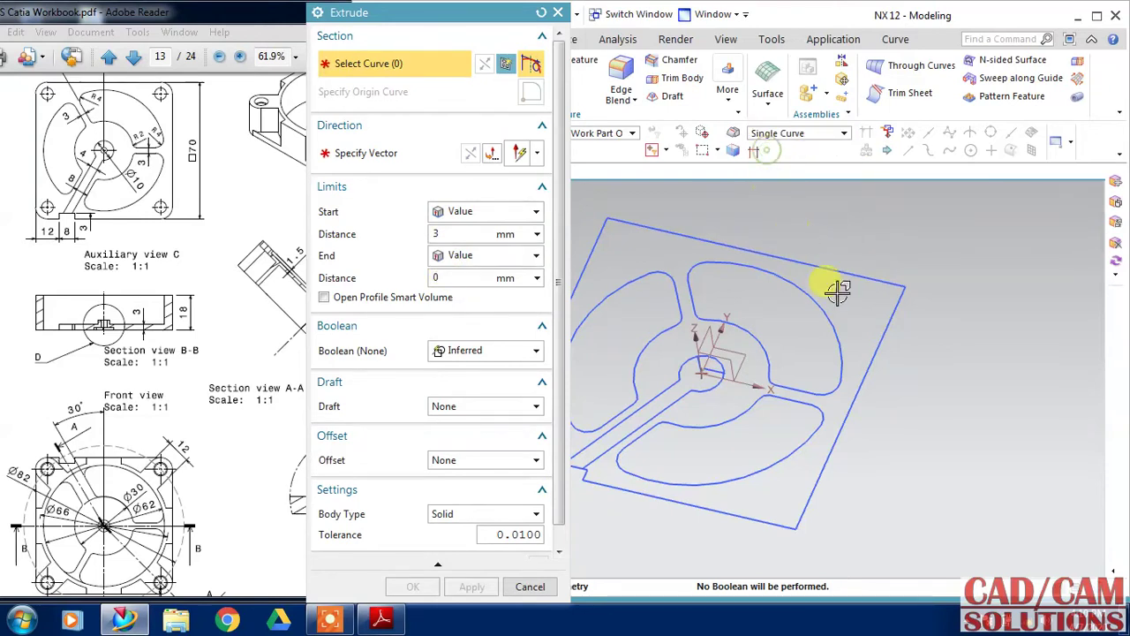
click(786, 135)
click(778, 159)
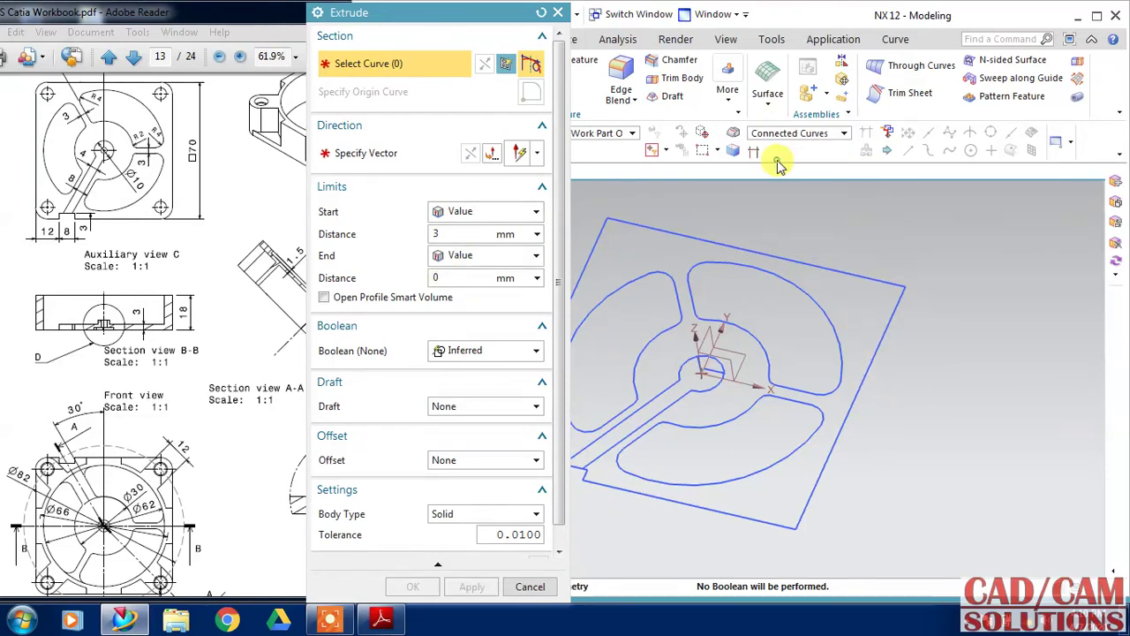
Select the outer profile and notch edge and extrude the plate 3 mm
click(879, 349)
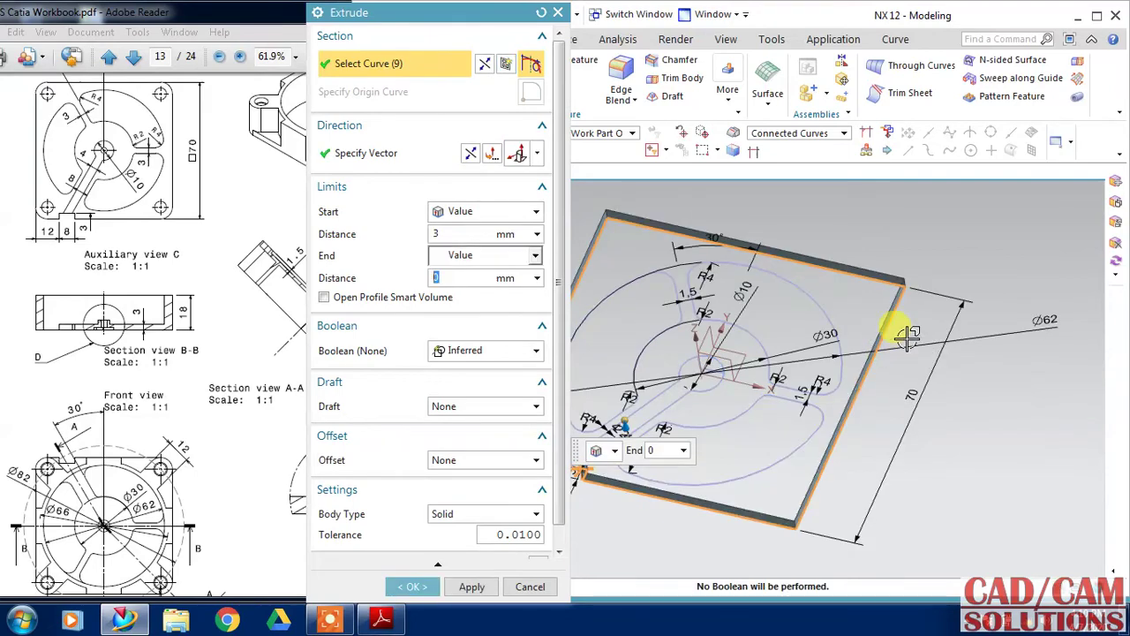
shift+middle_drag(876, 314, 936, 307)
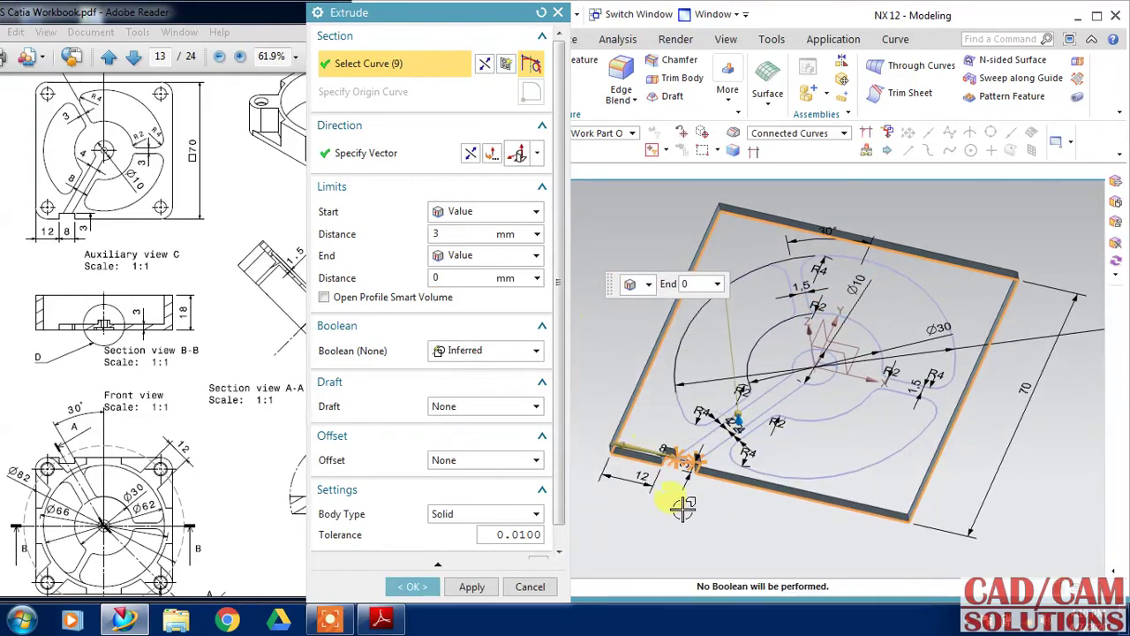
scroll(669, 495, up, 3)
scroll(723, 415, up, 3)
click(729, 408)
scroll(707, 441, down, 3)
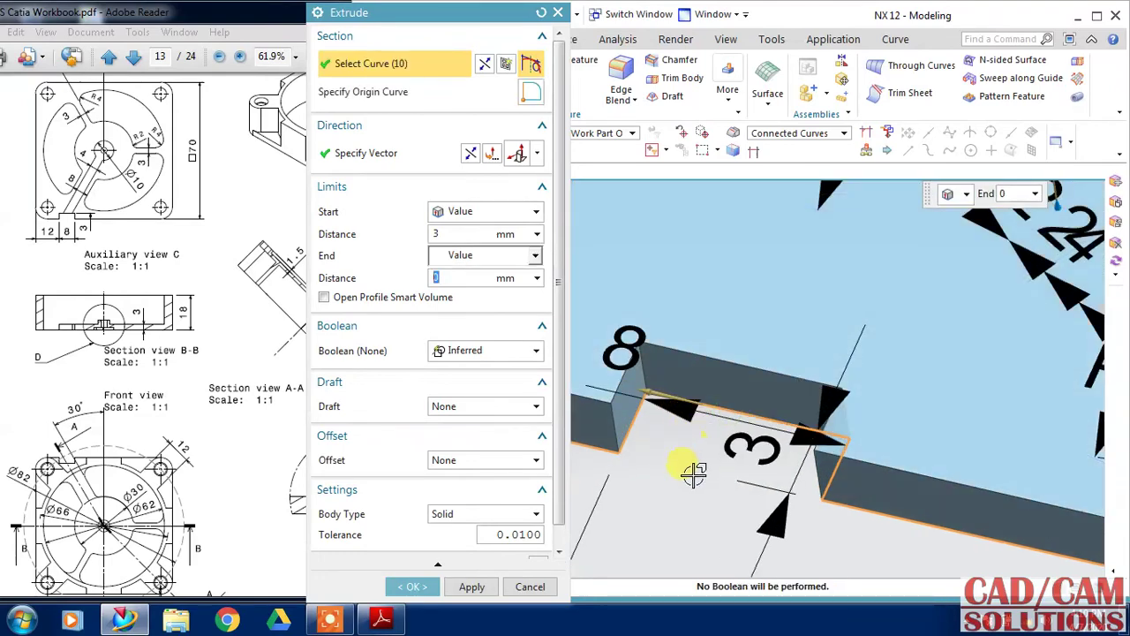
scroll(686, 467, down, 4)
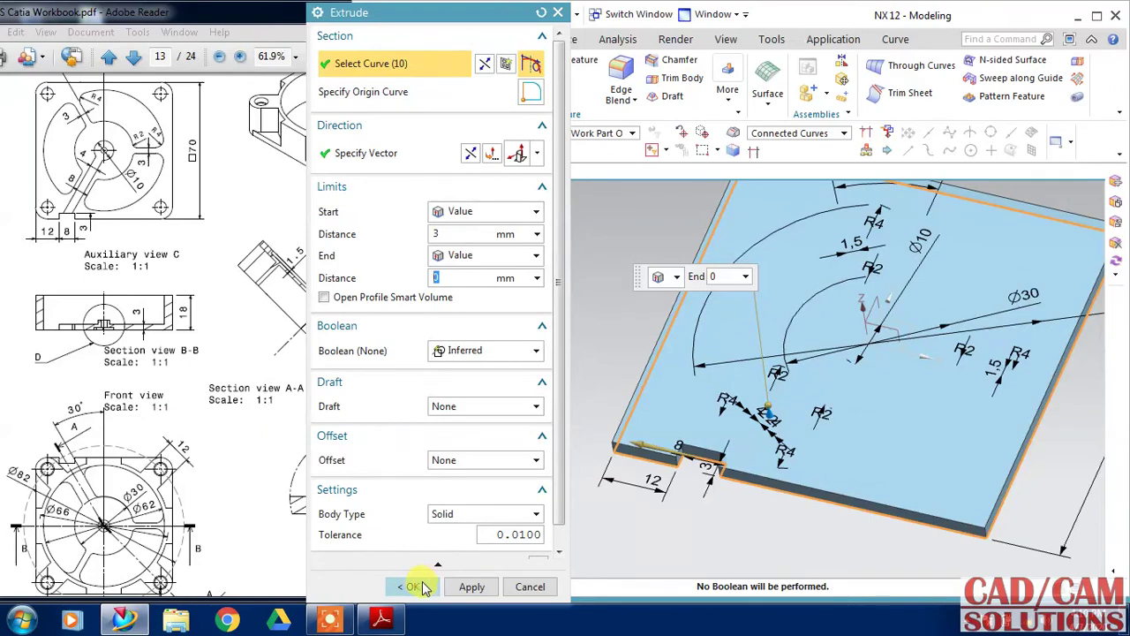
click(422, 588)
scroll(540, 389, down, 3)
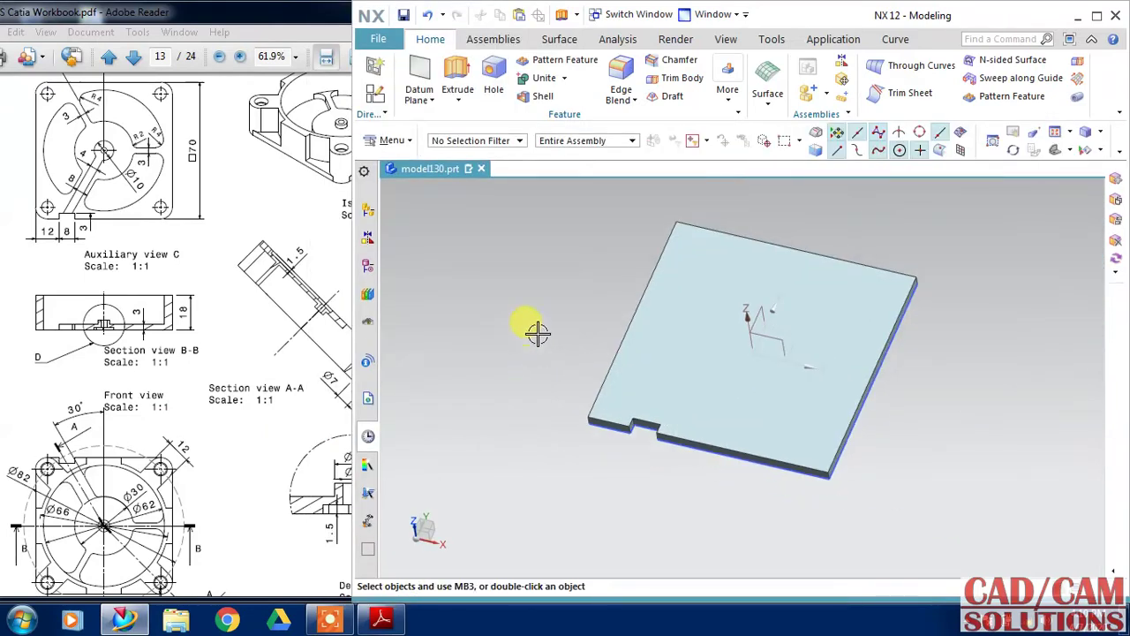
Edit the plate extrusion to add the three curved cutout chains to its section
mouse_move(538, 332)
middle_down()
mouse_move(545, 270)
mouse_move(507, 227)
mouse_move(507, 260)
mouse_move(527, 288)
middle_up()
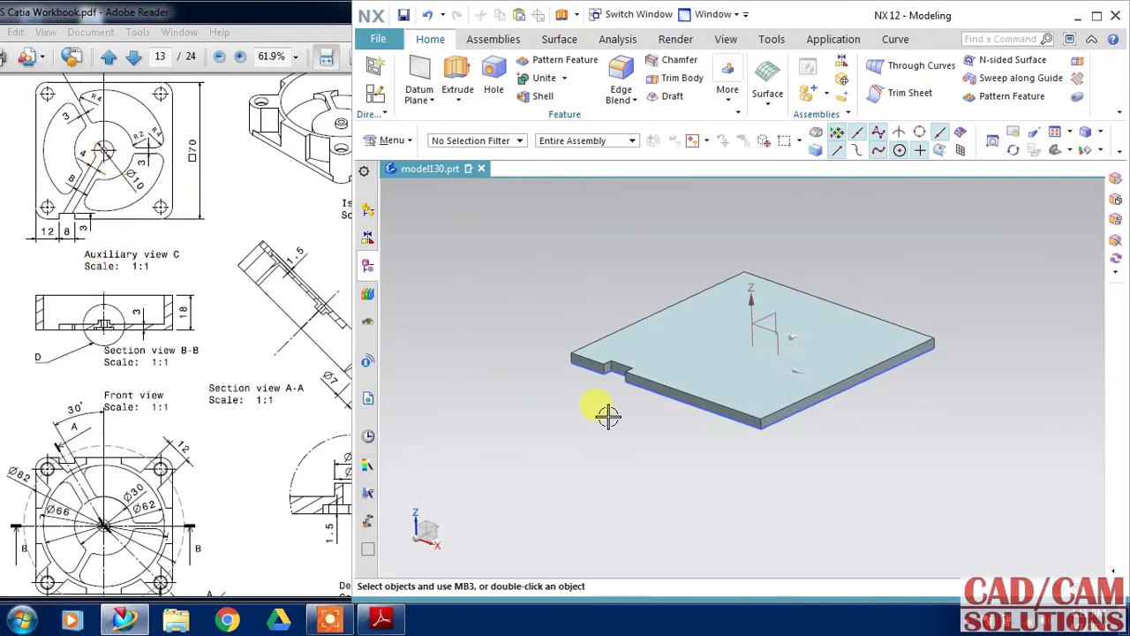
click(596, 330)
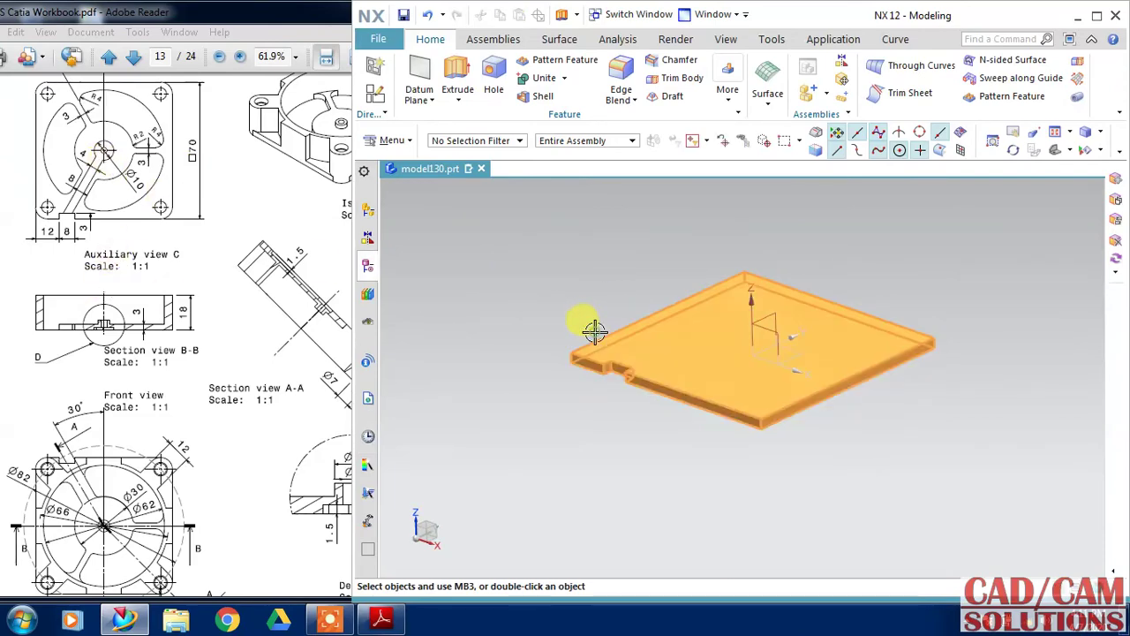
key(x)
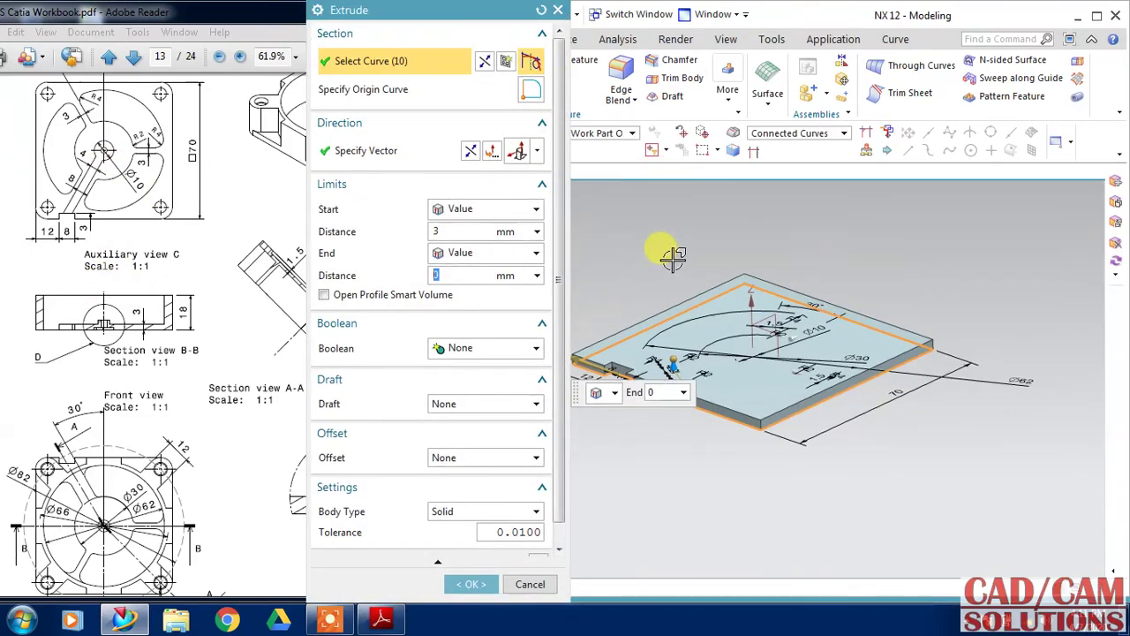
middle_drag(673, 256, 662, 189)
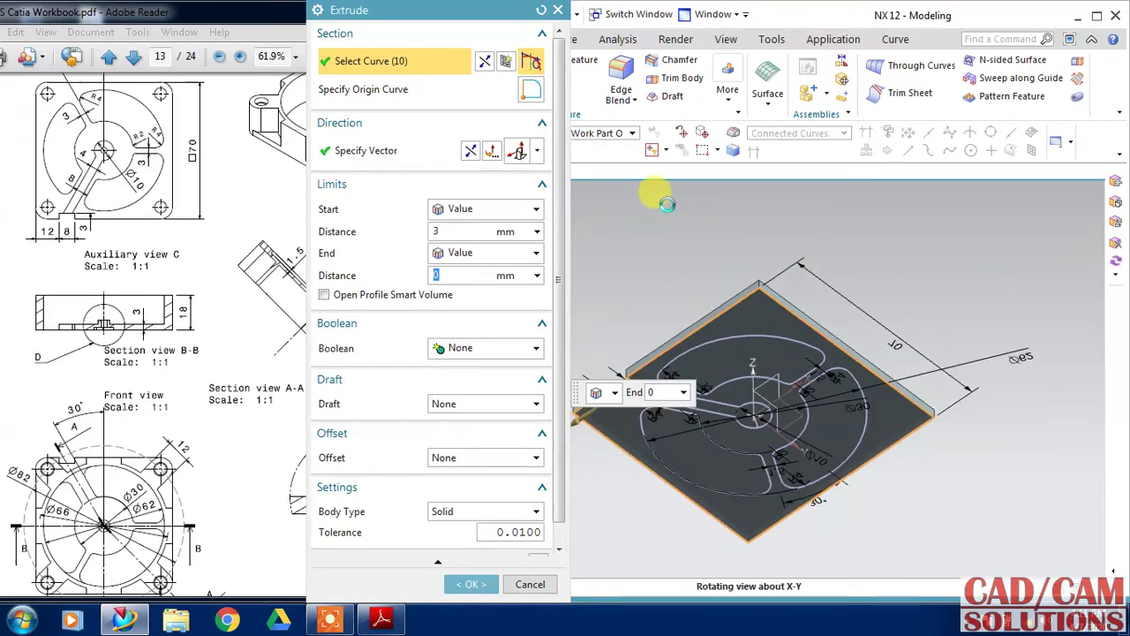
click(750, 334)
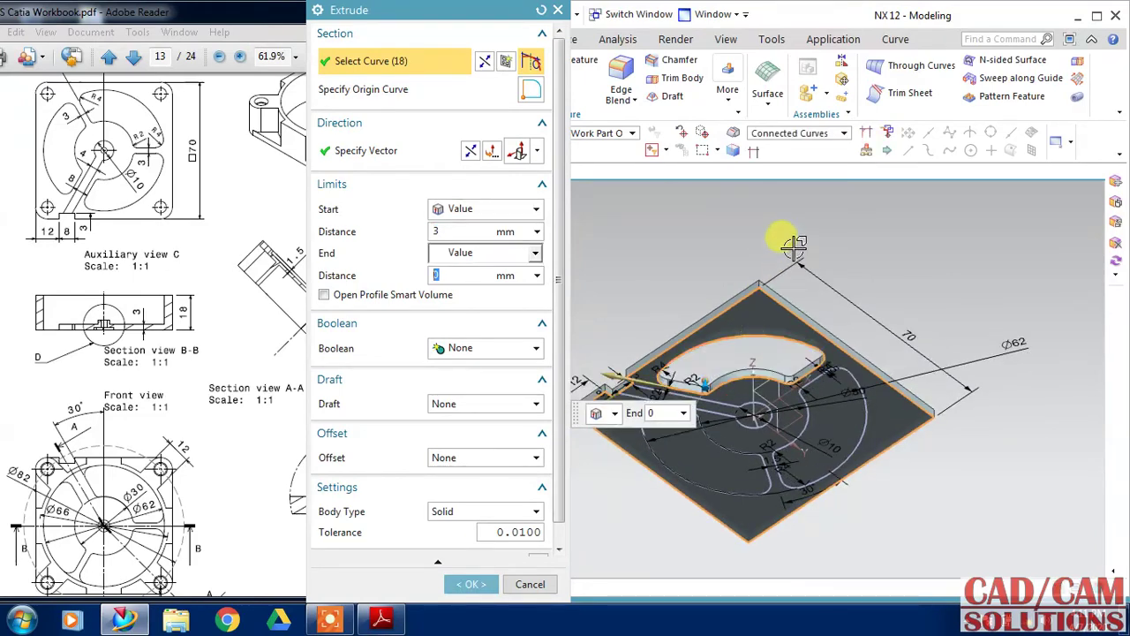
click(868, 404)
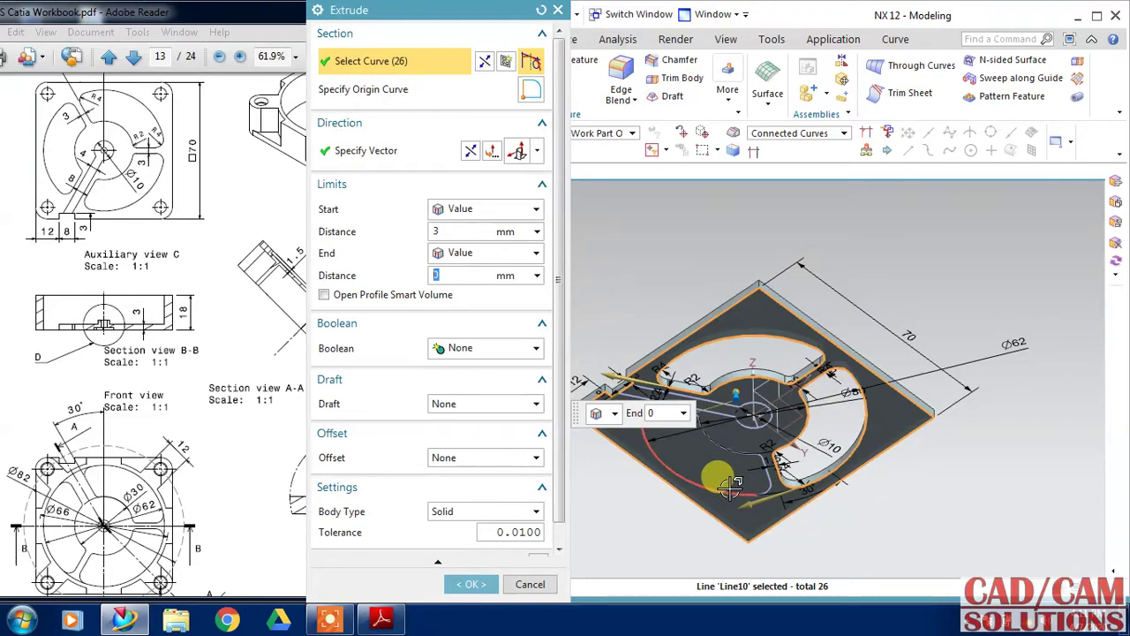
click(731, 487)
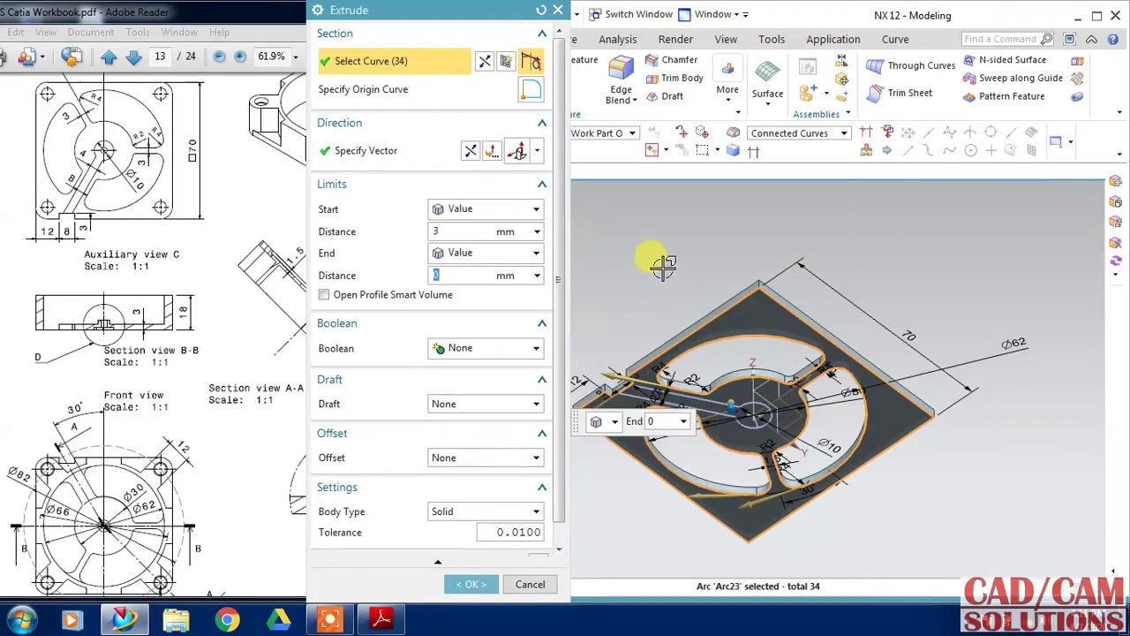
click(471, 584)
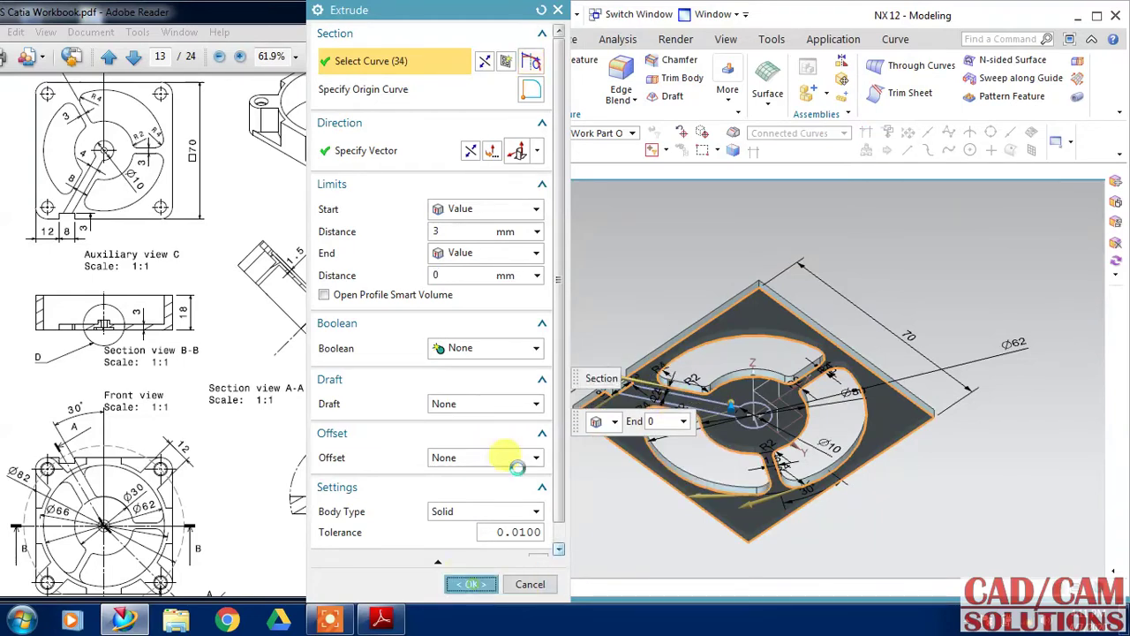
mouse_move(612, 303)
middle_down()
mouse_move(601, 255)
mouse_move(609, 252)
middle_up()
click(305, 296)
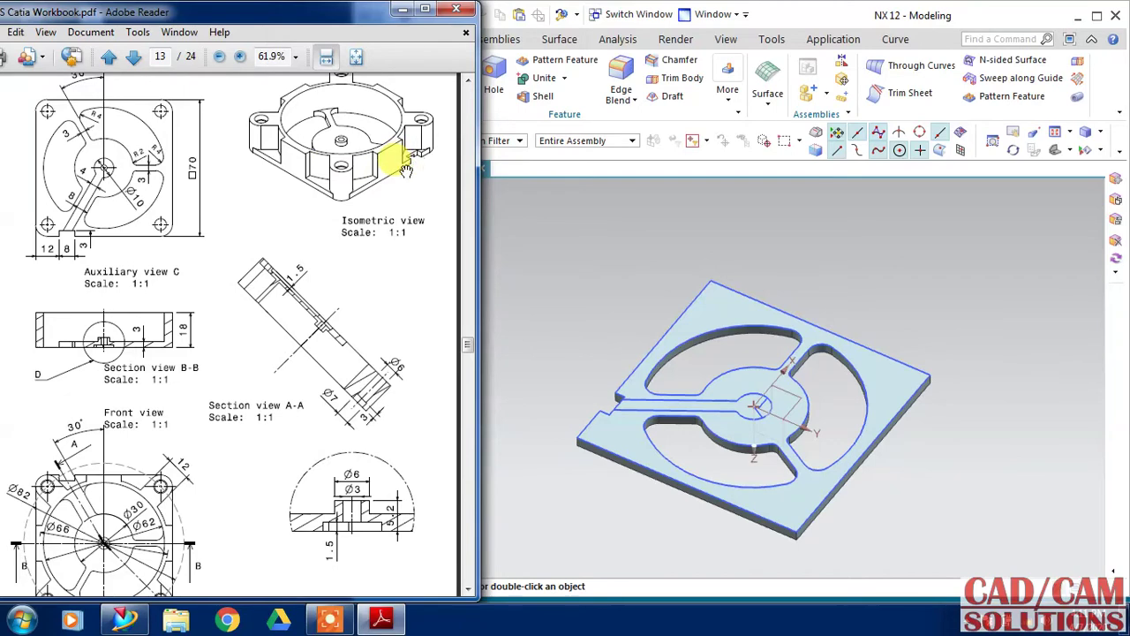
Zoom in on the drawing's isometric view, zoom back to 61.9%, and return to NX
ctrl+scroll(408, 163, up, 4)
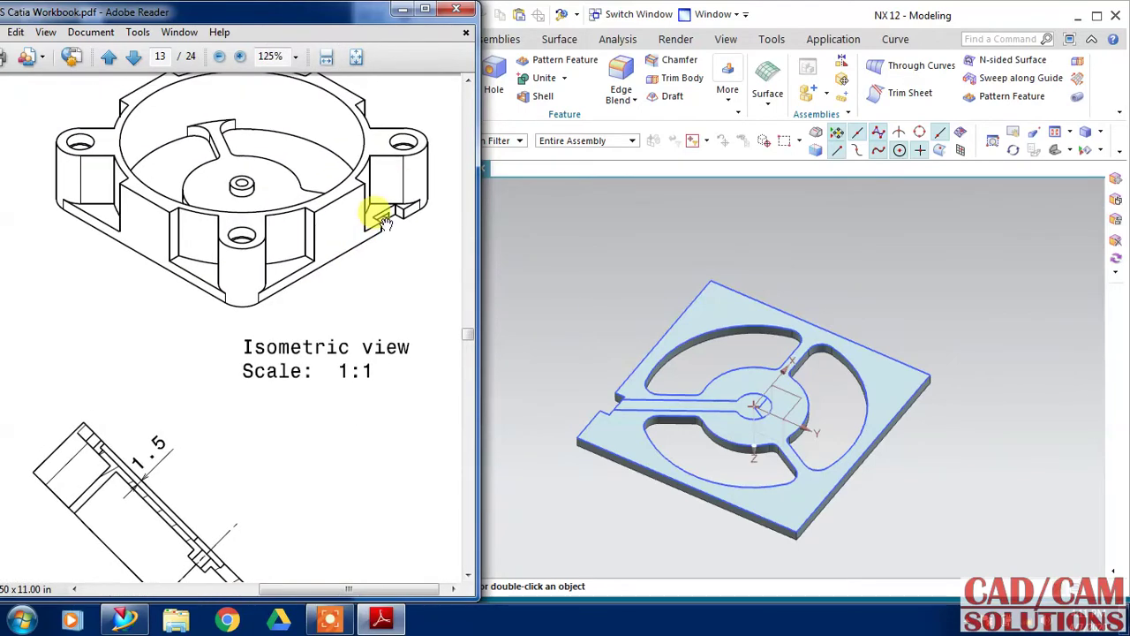
ctrl+scroll(363, 230, down, 2)
ctrl+scroll(345, 215, down, 2)
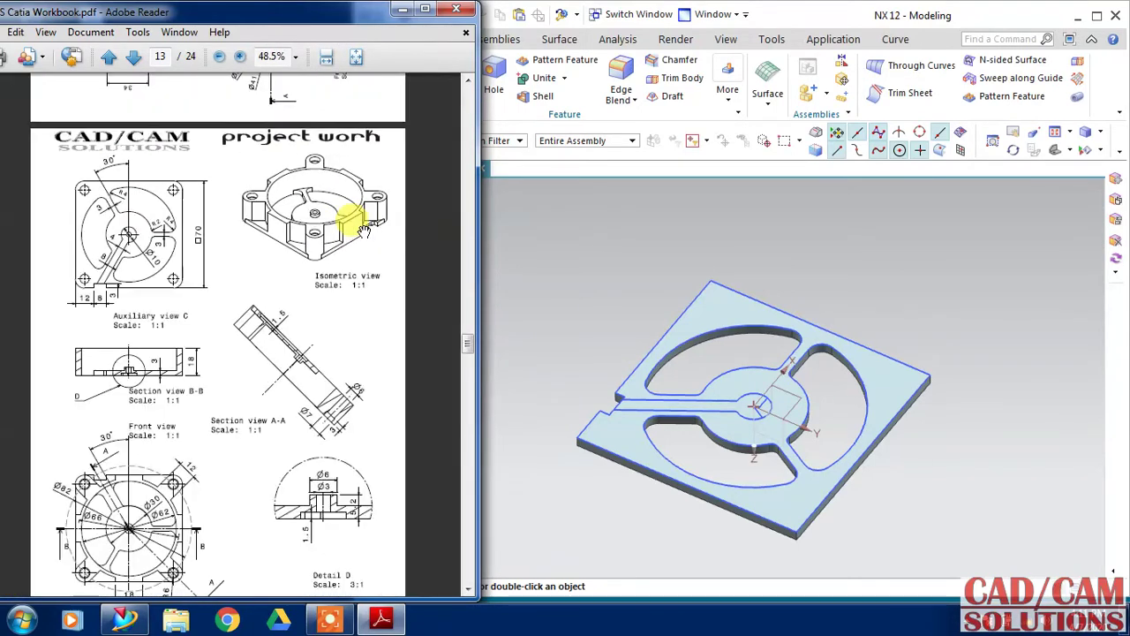
ctrl+scroll(340, 214, up, 2)
ctrl+scroll(331, 221, up, 1)
scroll(340, 259, down, 1)
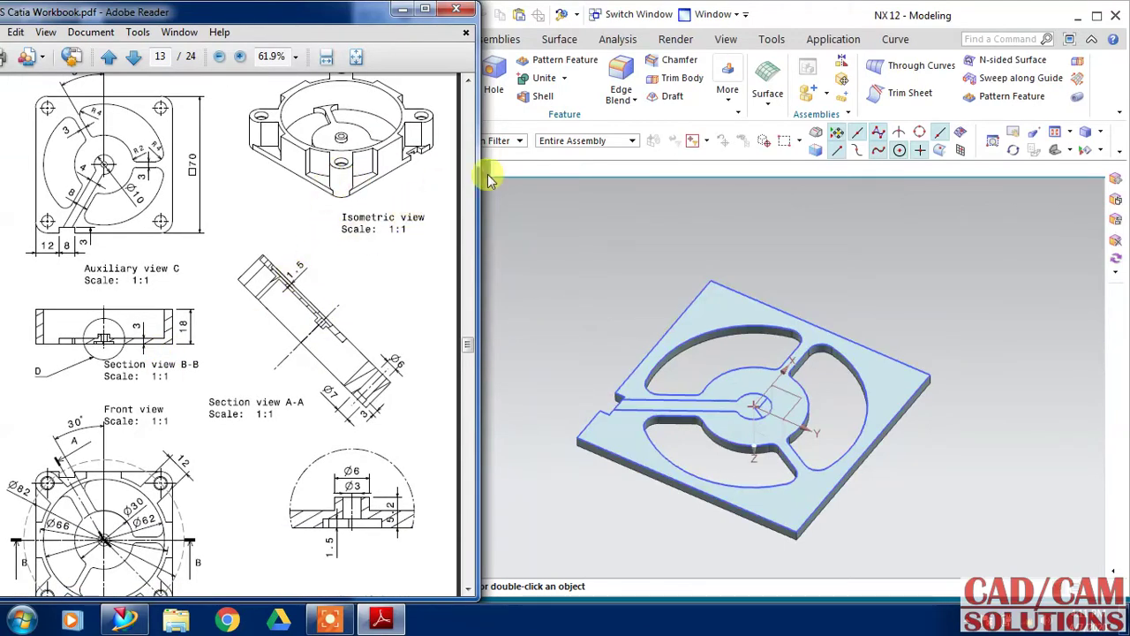
click(525, 227)
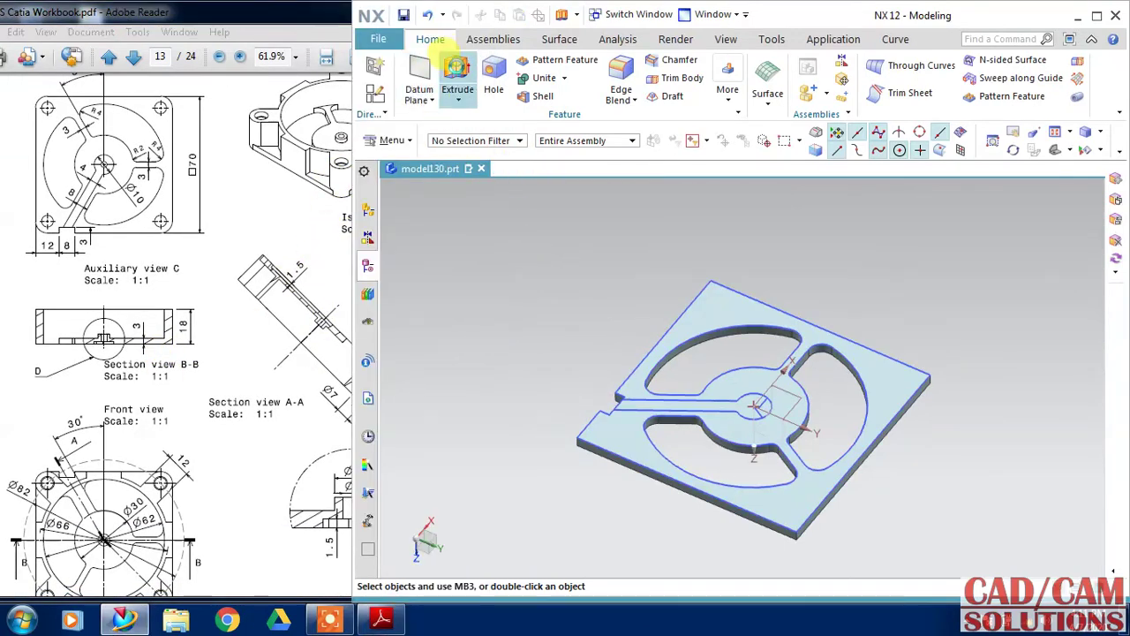
Start a new extrusion and select the spoke slot curves, including the slot's end line, as its profile
click(458, 73)
scroll(618, 398, down, 2)
scroll(651, 399, down, 2)
click(650, 406)
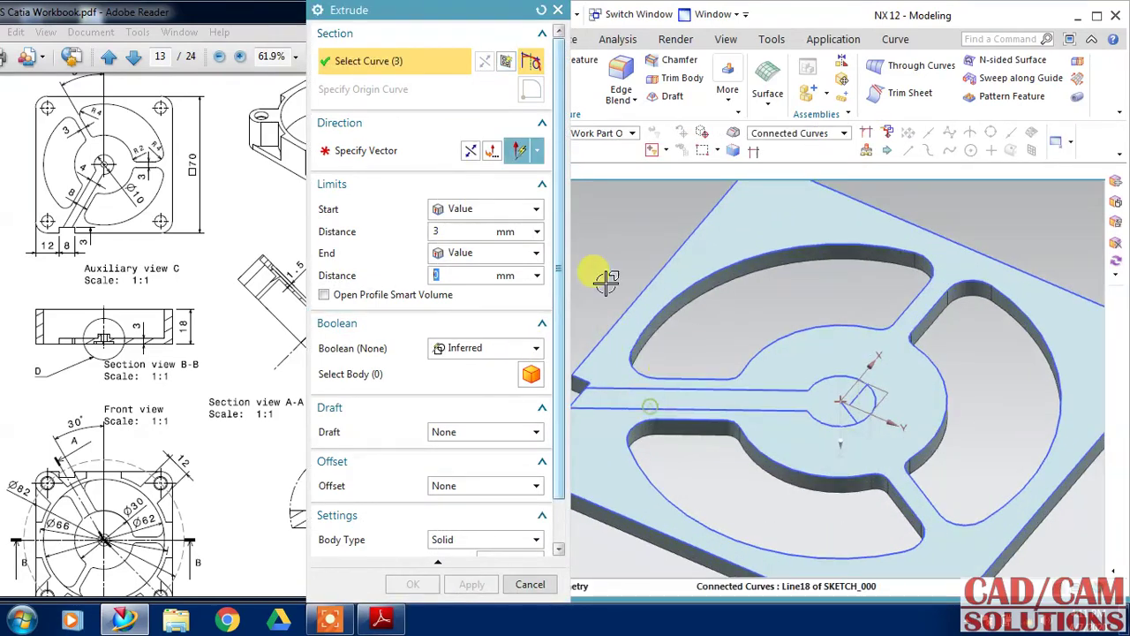
middle_drag(606, 291, 698, 279)
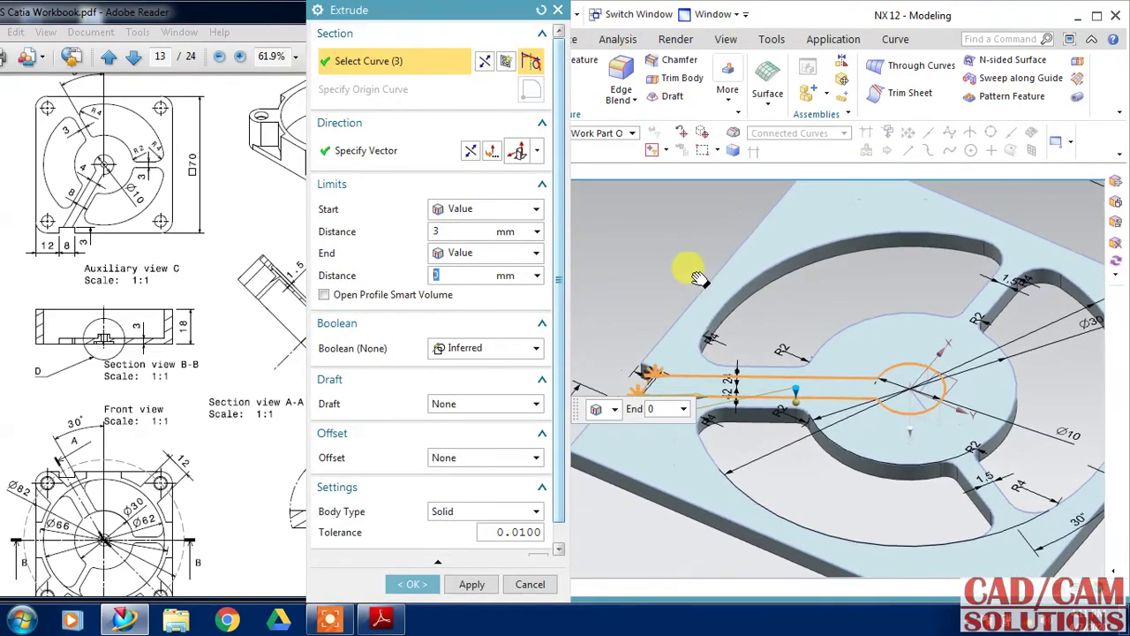
scroll(671, 375, down, 3)
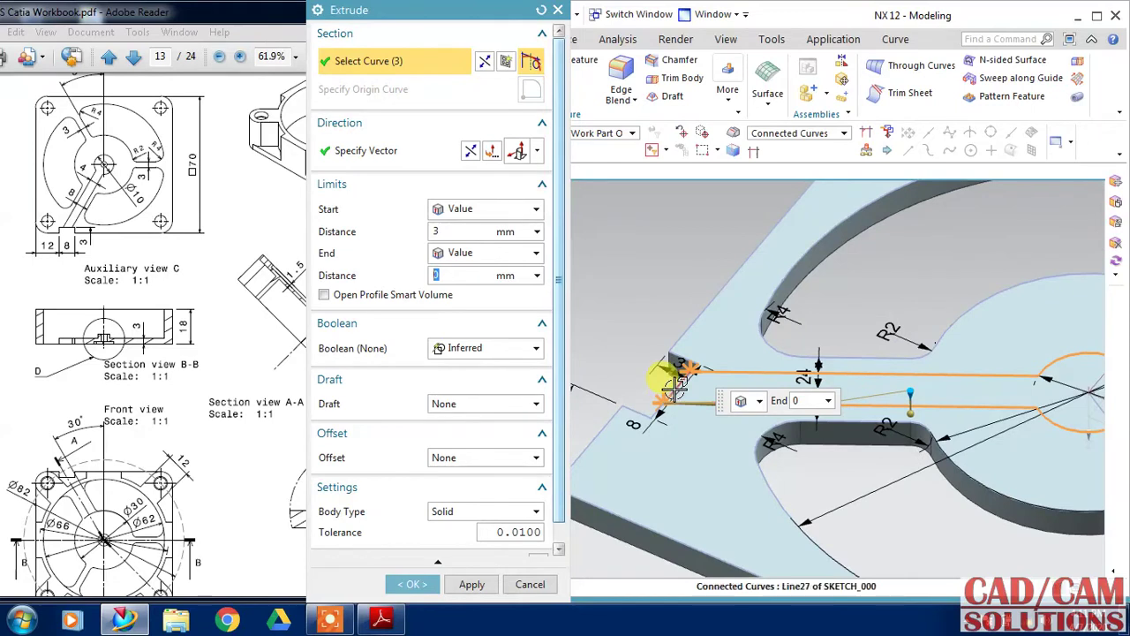
click(676, 382)
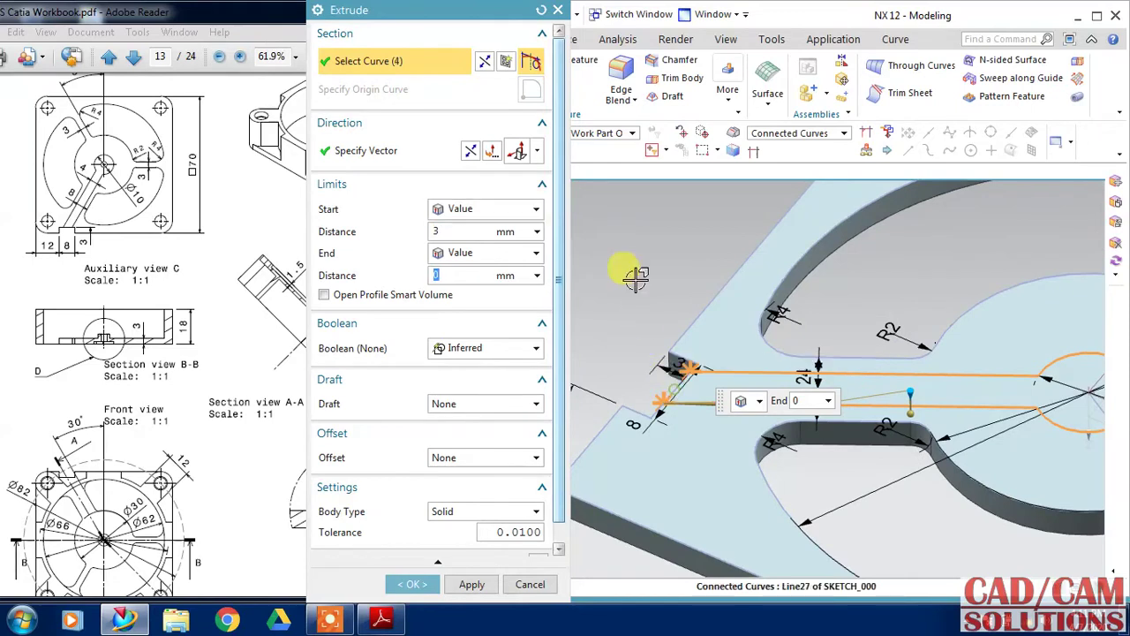
Set the extrusion start to 1.5 mm and Boolean Subtract it from the plate
click(457, 230)
text(1)
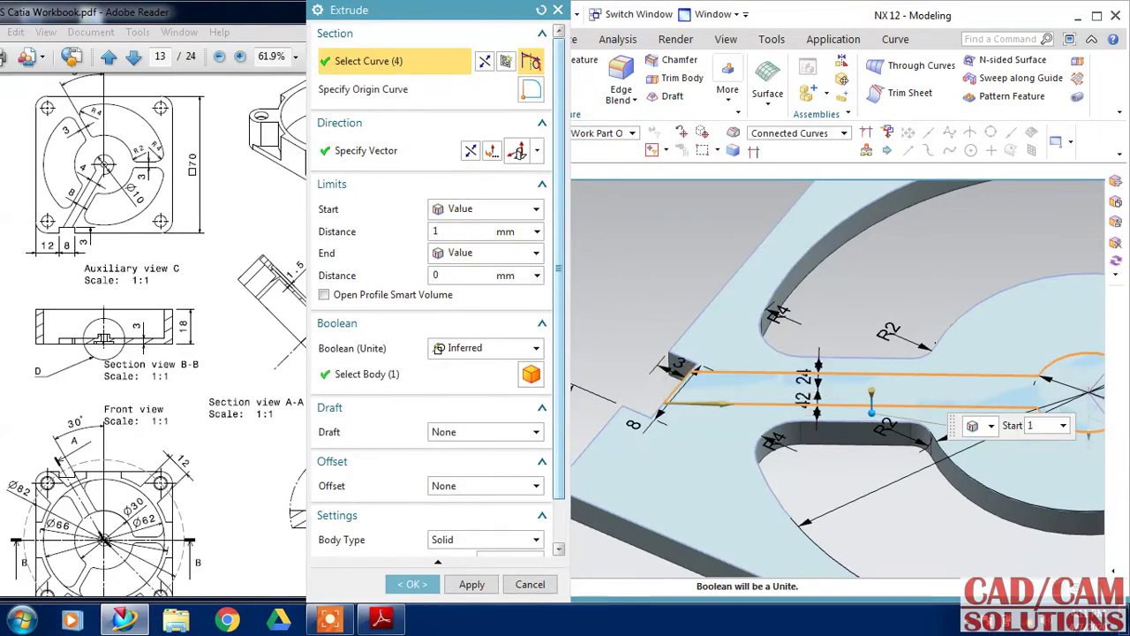
text(.5)
click(481, 349)
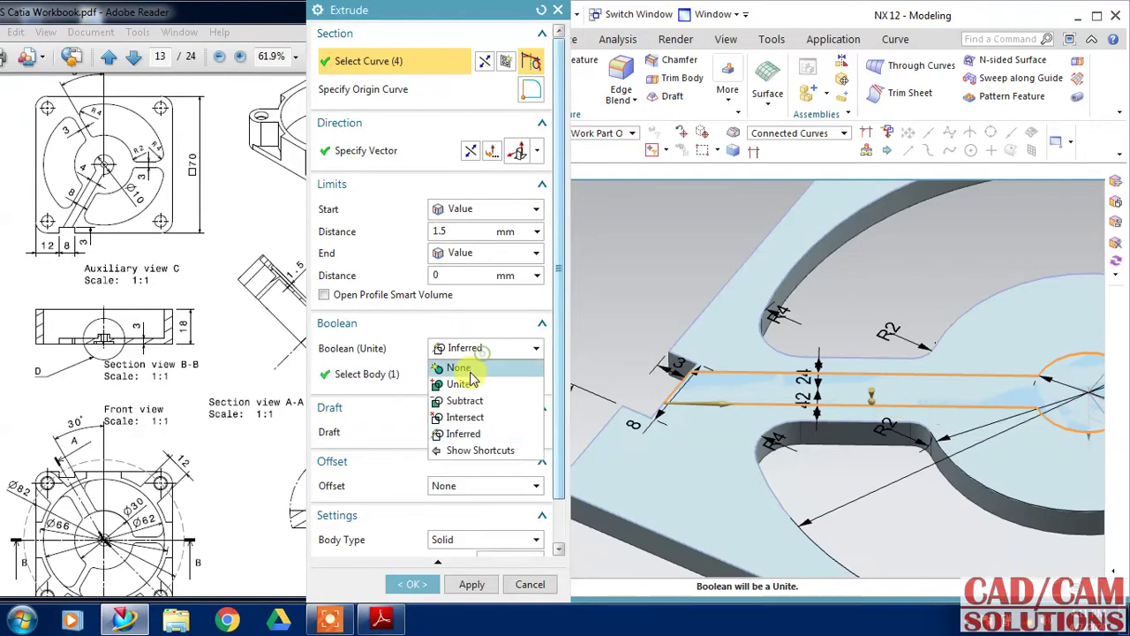
click(465, 401)
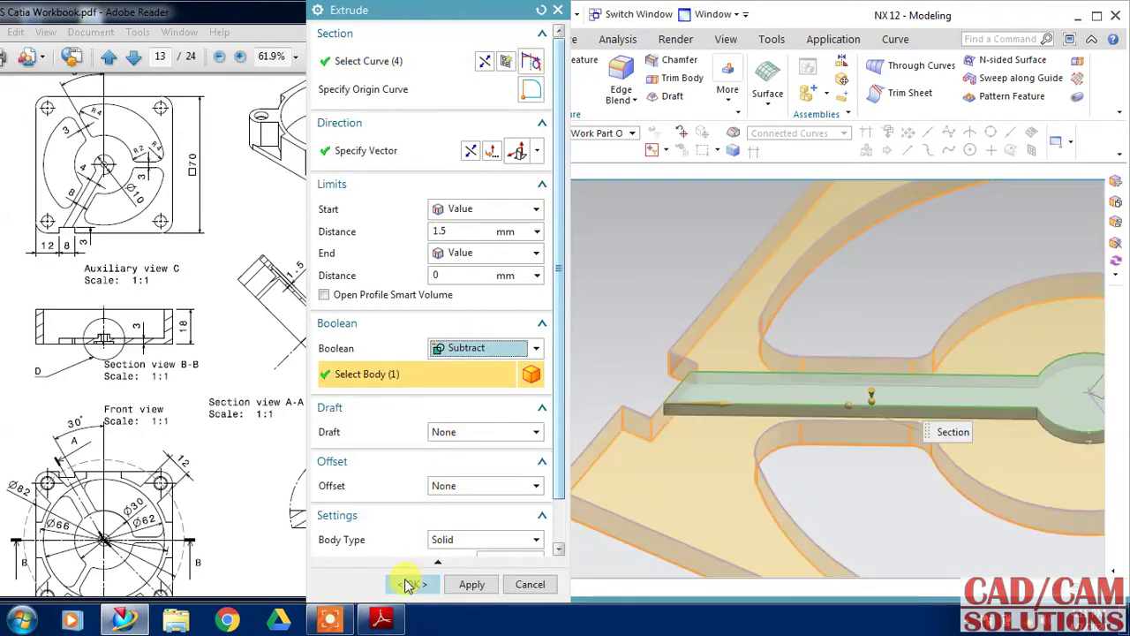
click(408, 585)
Check the finished part from above, then bring the drawing PDF back in Adobe Reader
mouse_move(593, 295)
middle_down()
mouse_move(566, 328)
mouse_move(586, 345)
mouse_move(588, 373)
mouse_move(573, 324)
mouse_move(556, 323)
mouse_move(560, 426)
mouse_move(467, 446)
mouse_move(448, 321)
middle_up()
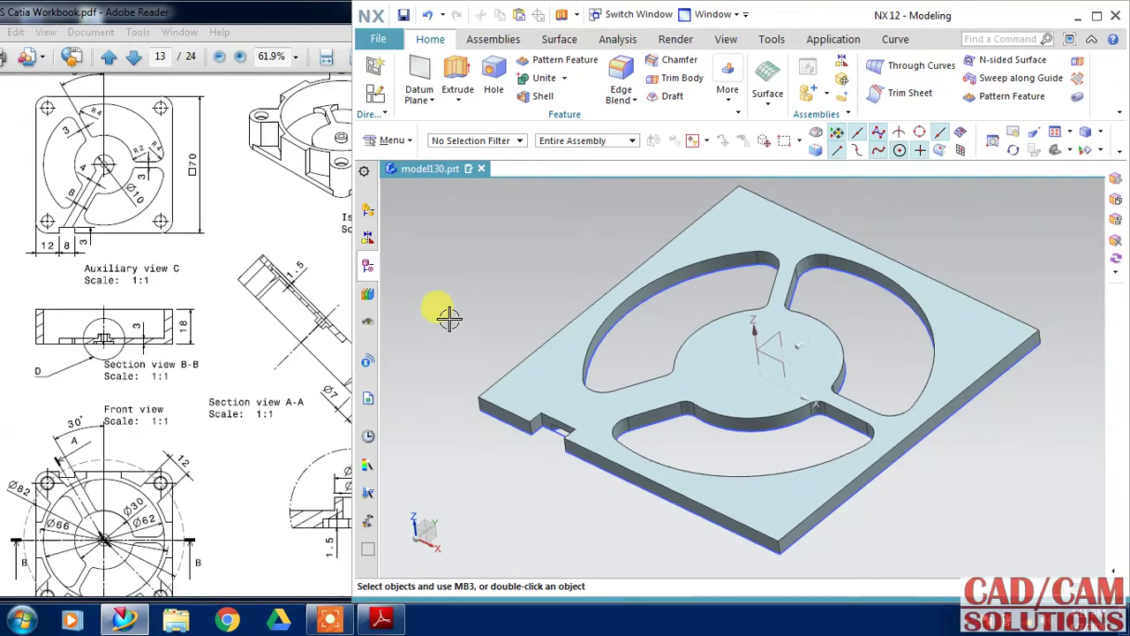
click(217, 343)
scroll(221, 303, down, 3)
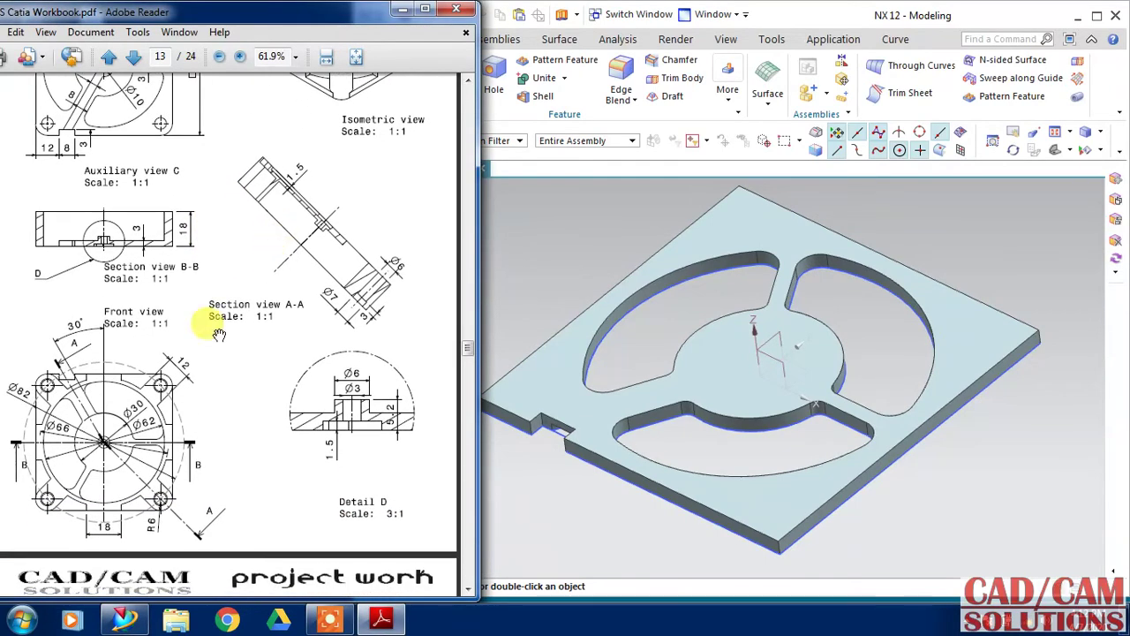
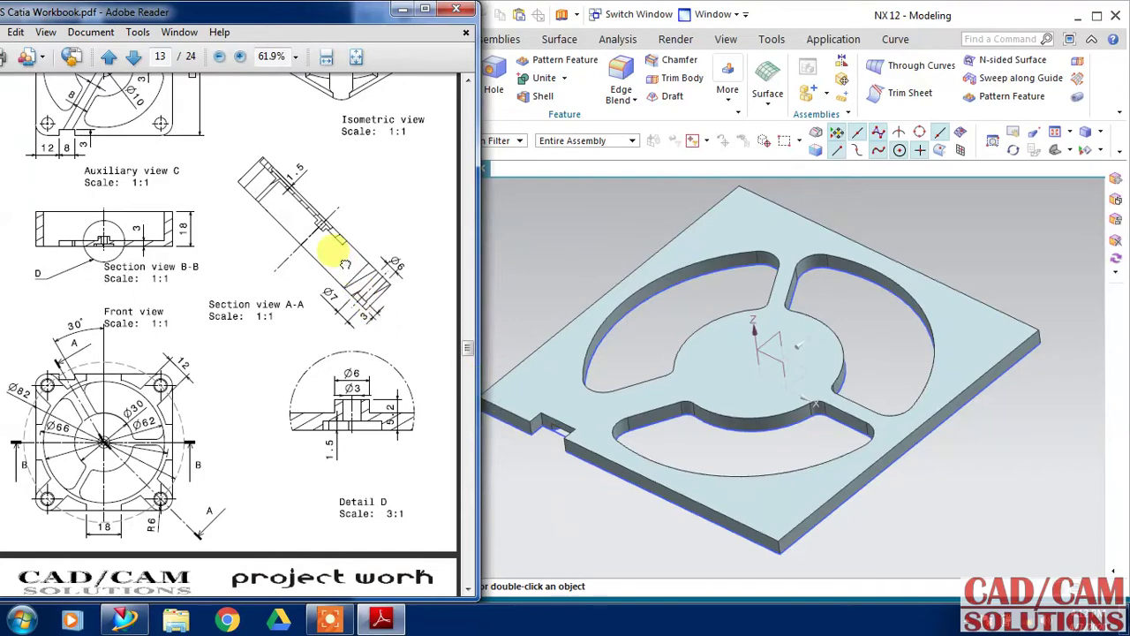
Start a sketch on the flange's top face, using a plate edge as the horizontal direction
scroll(344, 263, up, 2)
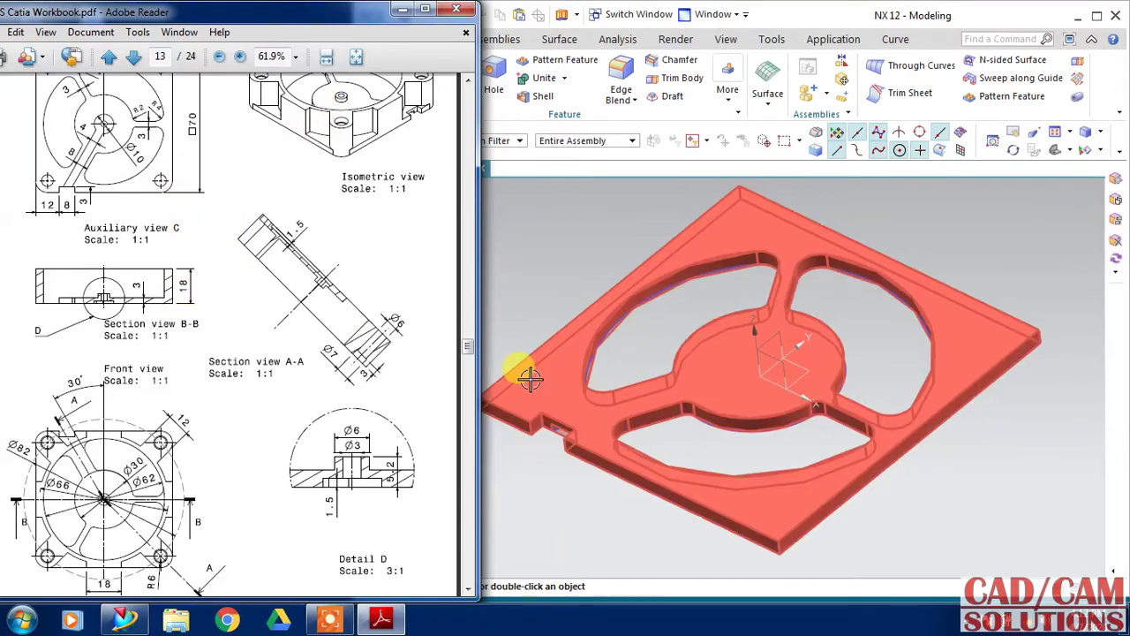
click(534, 275)
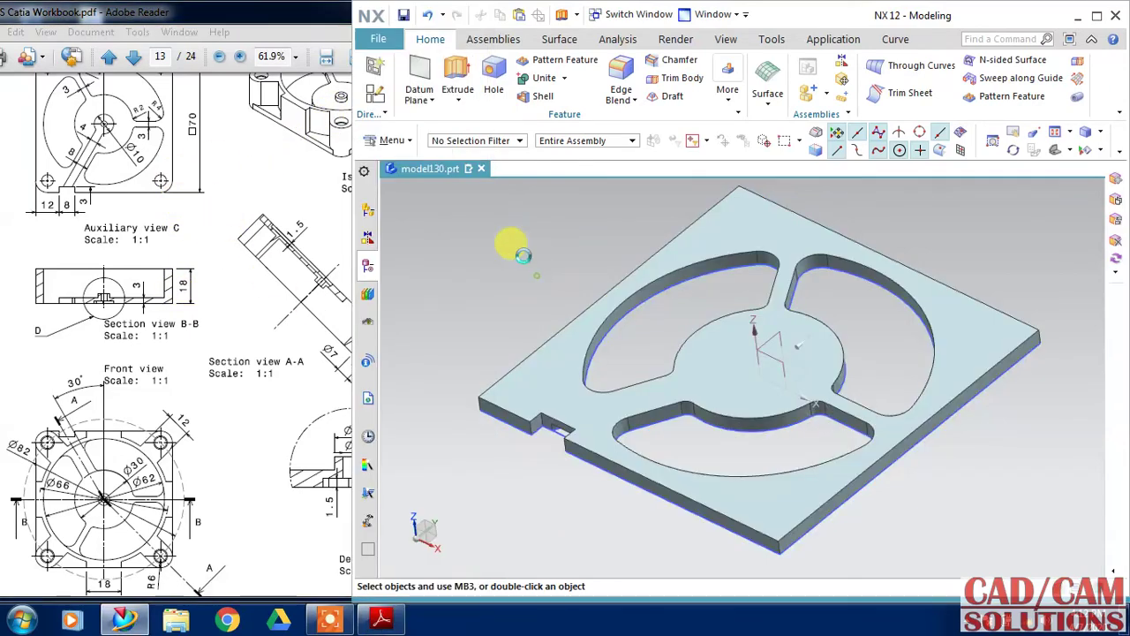
click(375, 93)
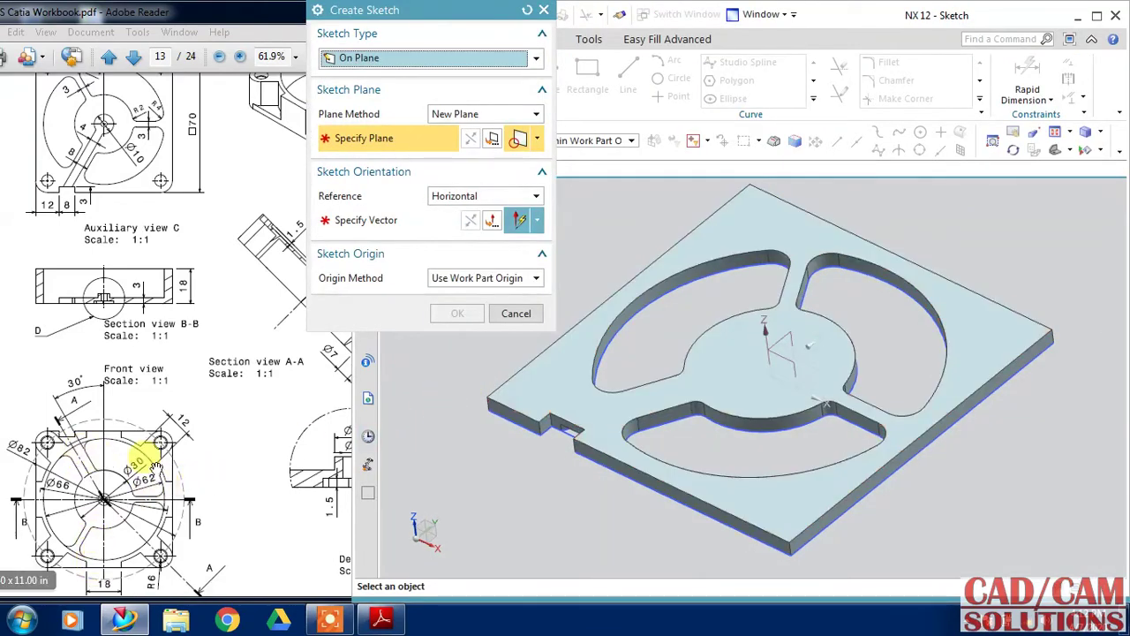
mouse_move(780, 436)
middle_down()
mouse_move(698, 489)
mouse_move(687, 482)
mouse_move(687, 503)
mouse_move(591, 504)
mouse_move(626, 537)
mouse_move(586, 512)
mouse_move(576, 533)
mouse_move(575, 517)
mouse_move(713, 542)
mouse_move(715, 525)
mouse_move(732, 532)
mouse_move(724, 545)
mouse_move(729, 530)
middle_up()
click(773, 327)
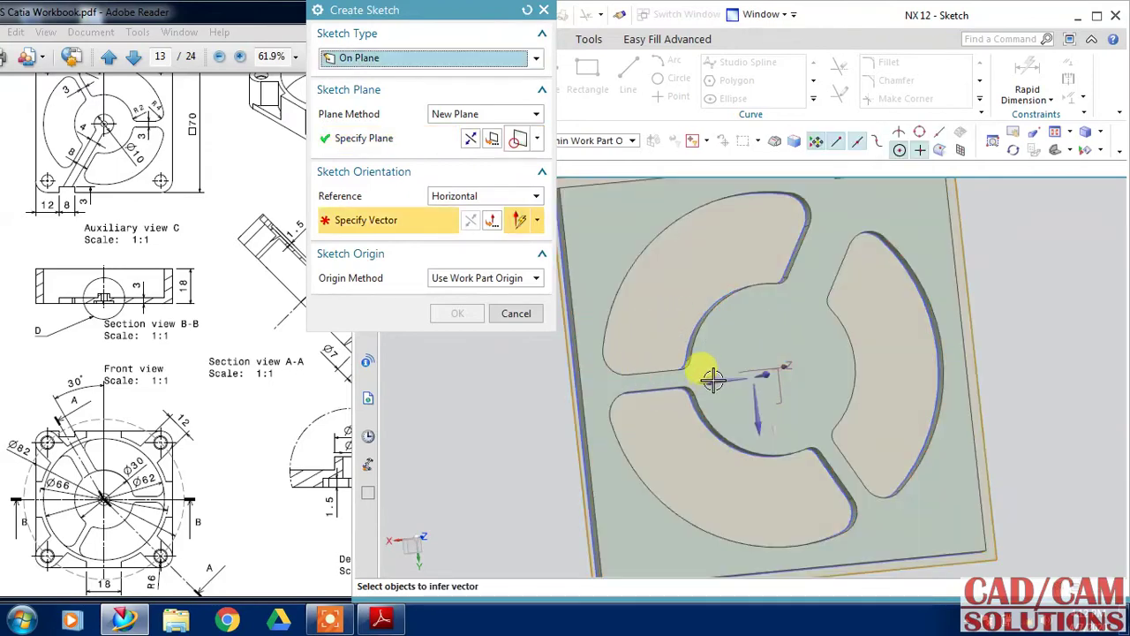
click(661, 374)
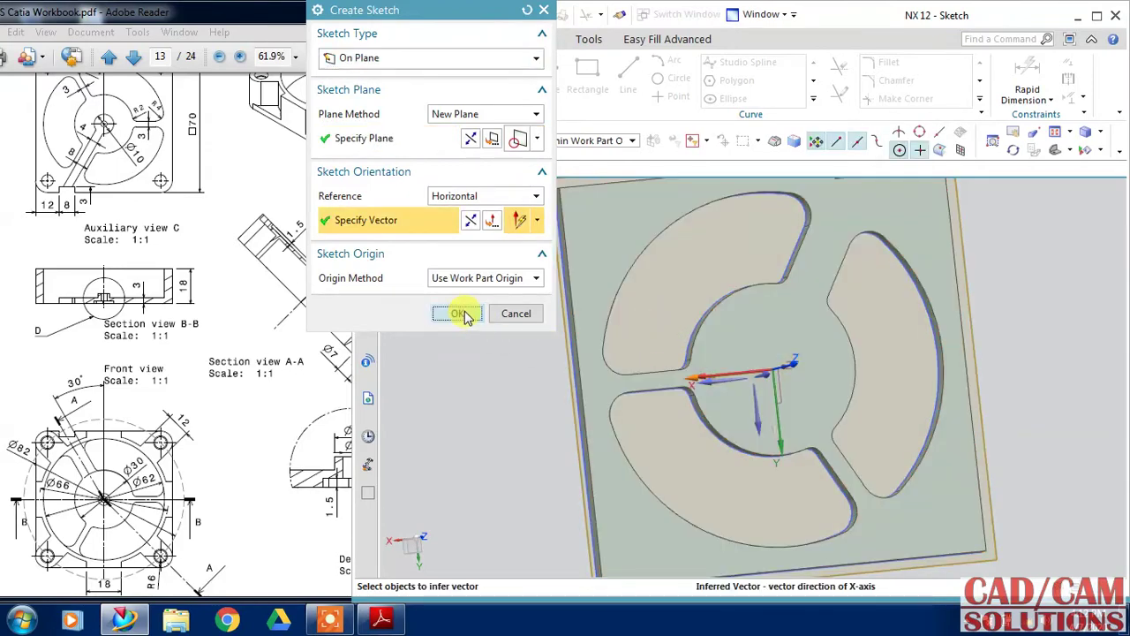
click(461, 314)
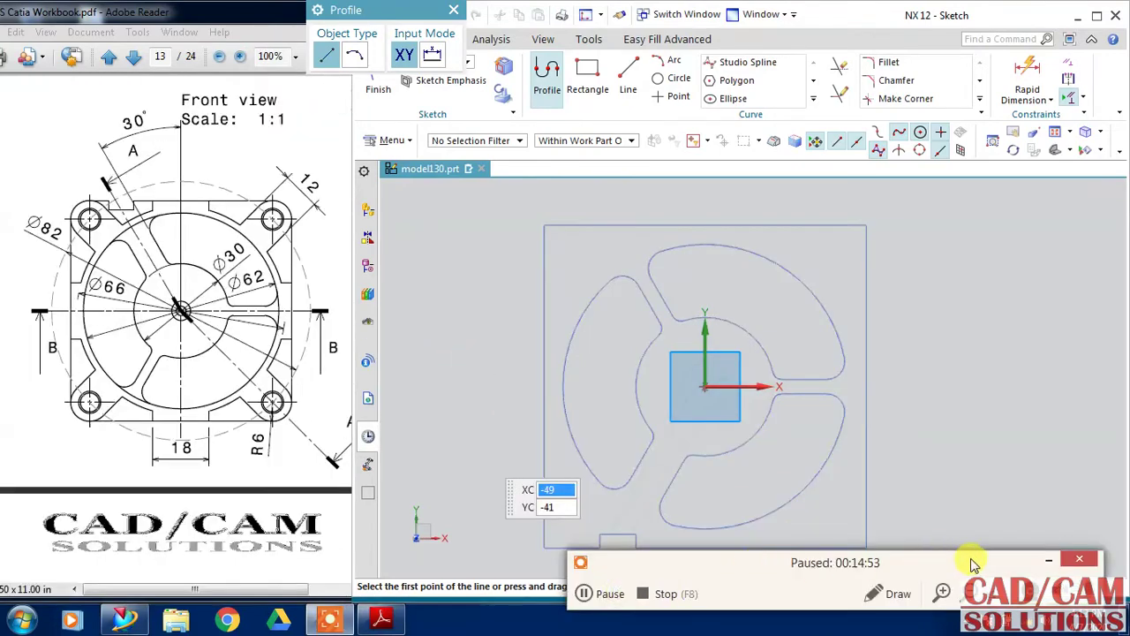
Sketch two concentric circles at the origin, Ø82 and Ø62
click(677, 80)
click(704, 388)
text(82)
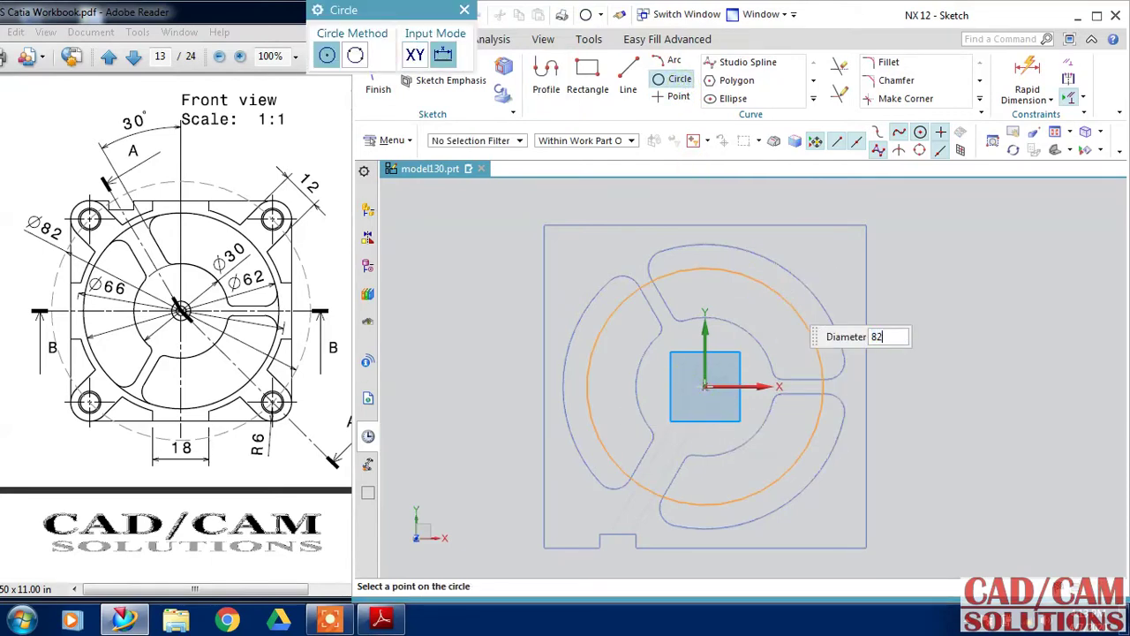
text(2)
click(765, 291)
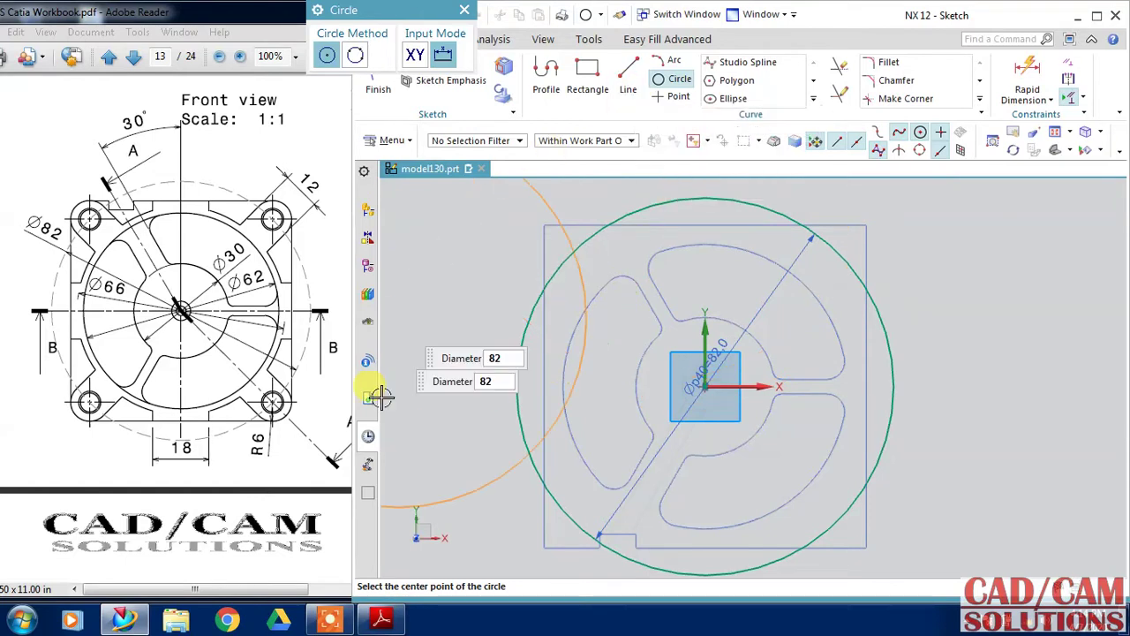
click(678, 79)
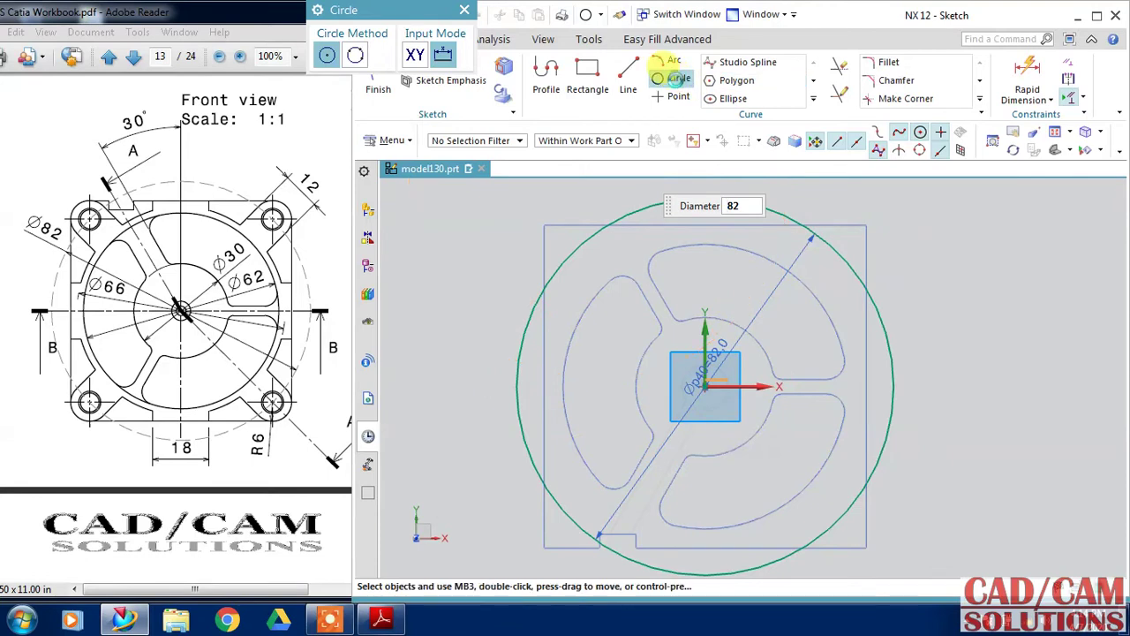
click(678, 79)
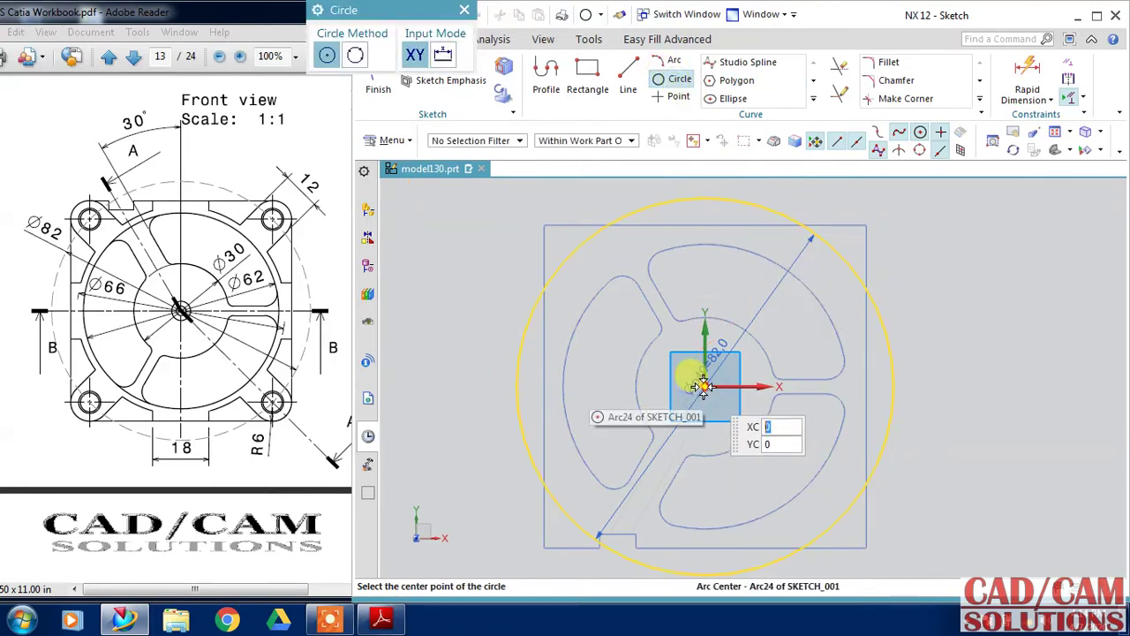
click(704, 389)
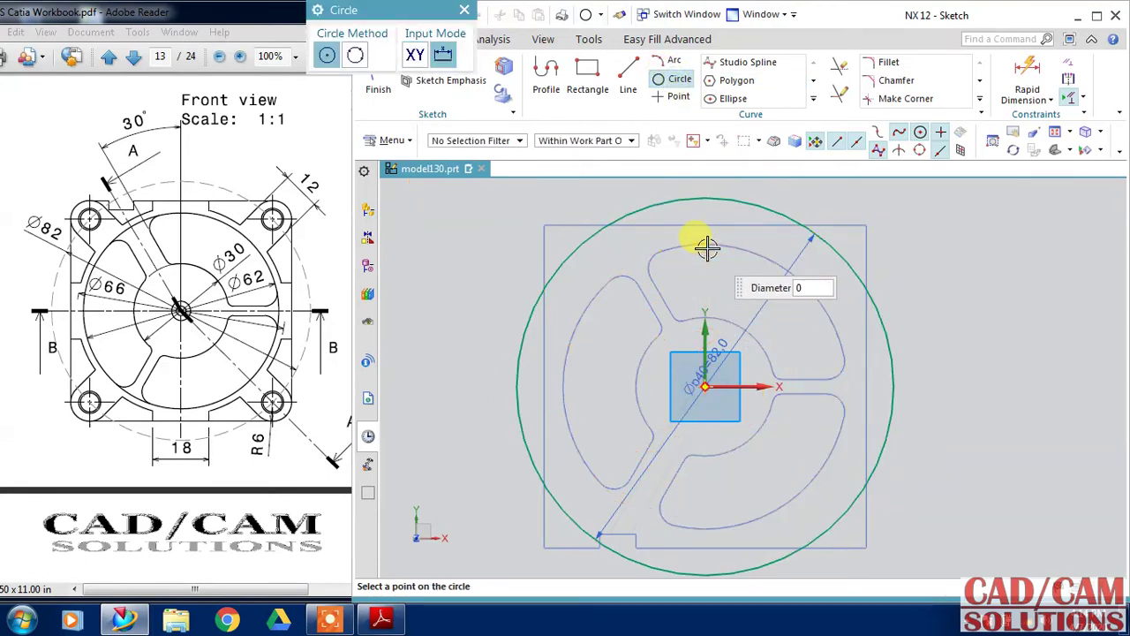
text(62)
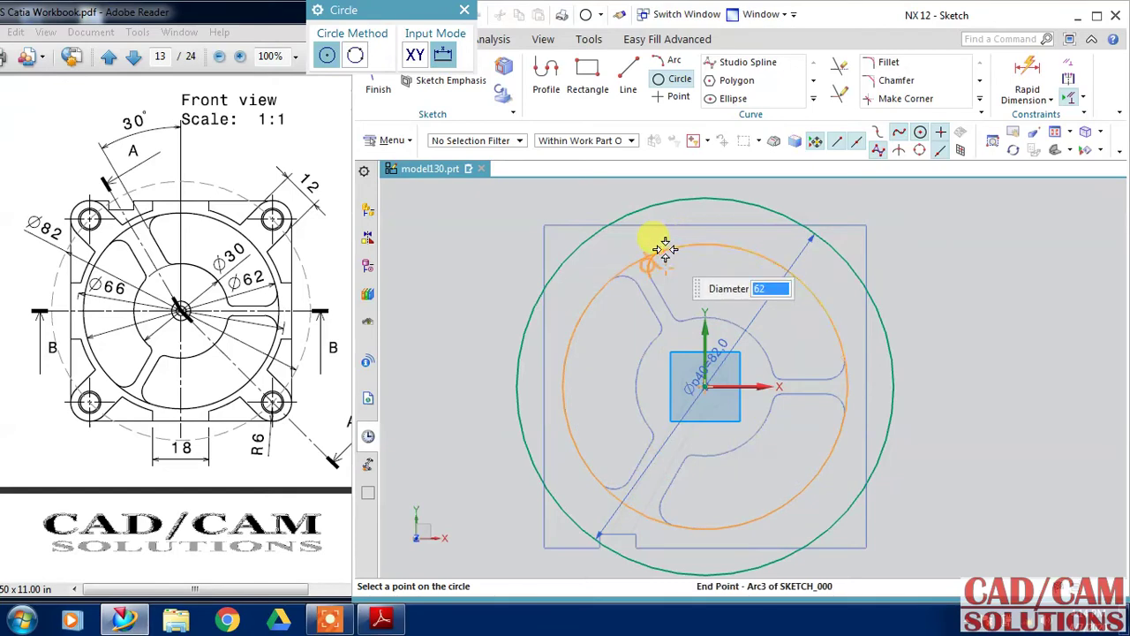
key(Return)
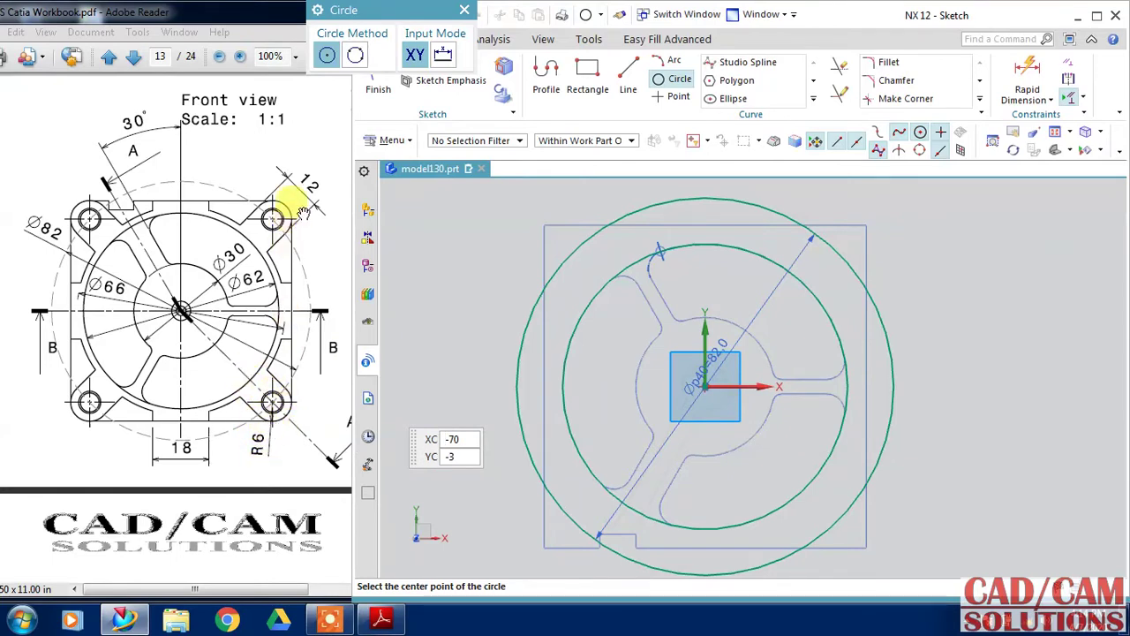
Draw a diagonal line from the origin to the plate's top-right corner
click(628, 76)
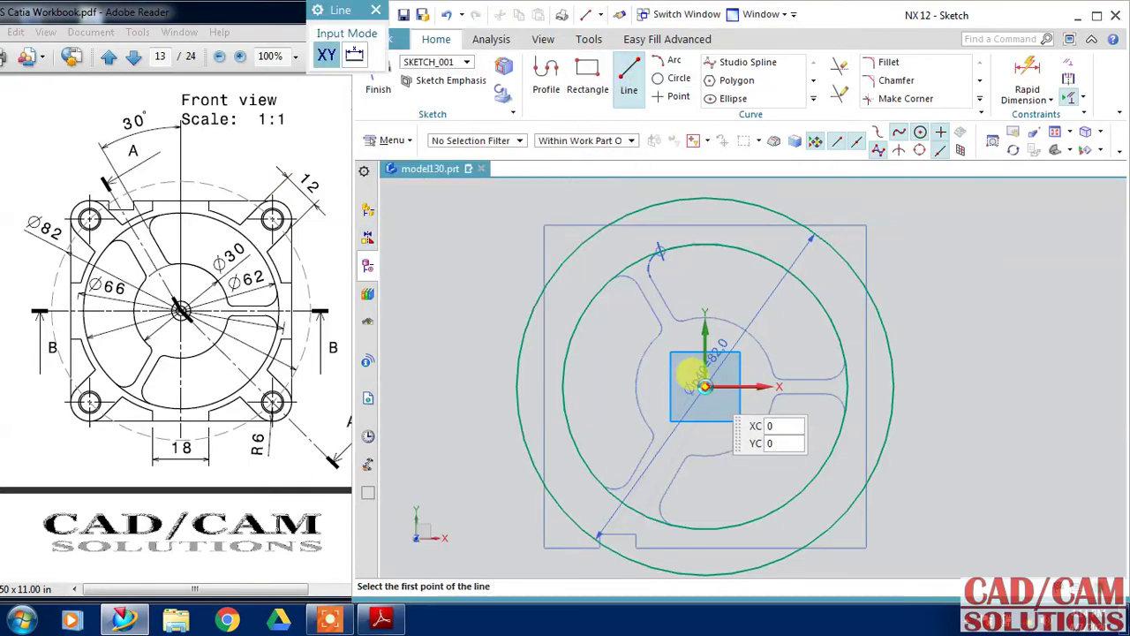
click(705, 386)
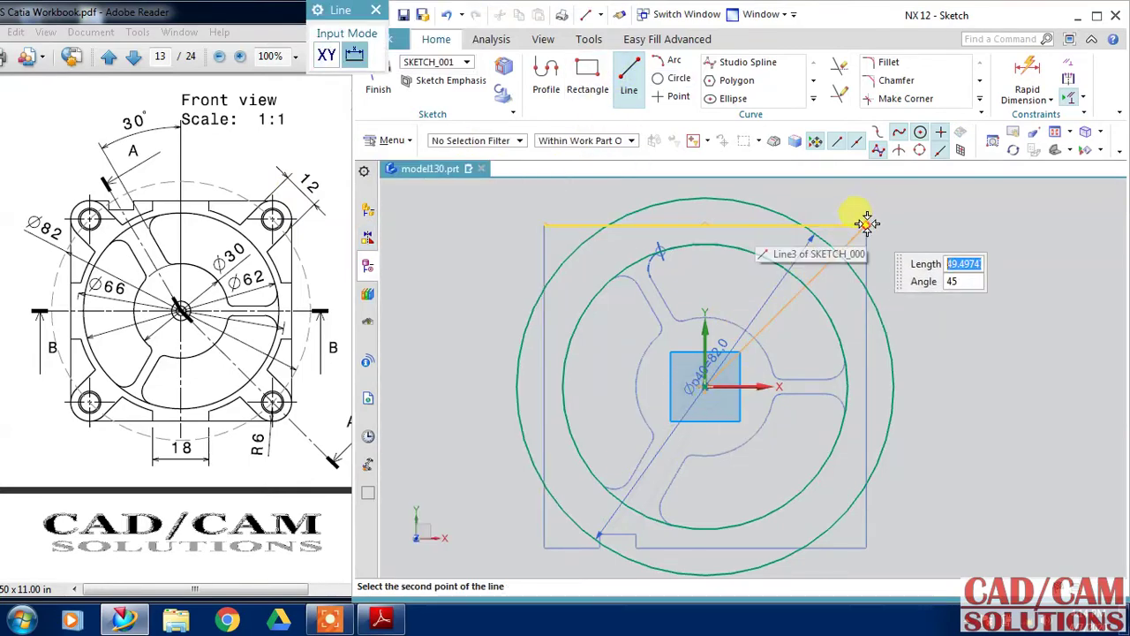
click(866, 224)
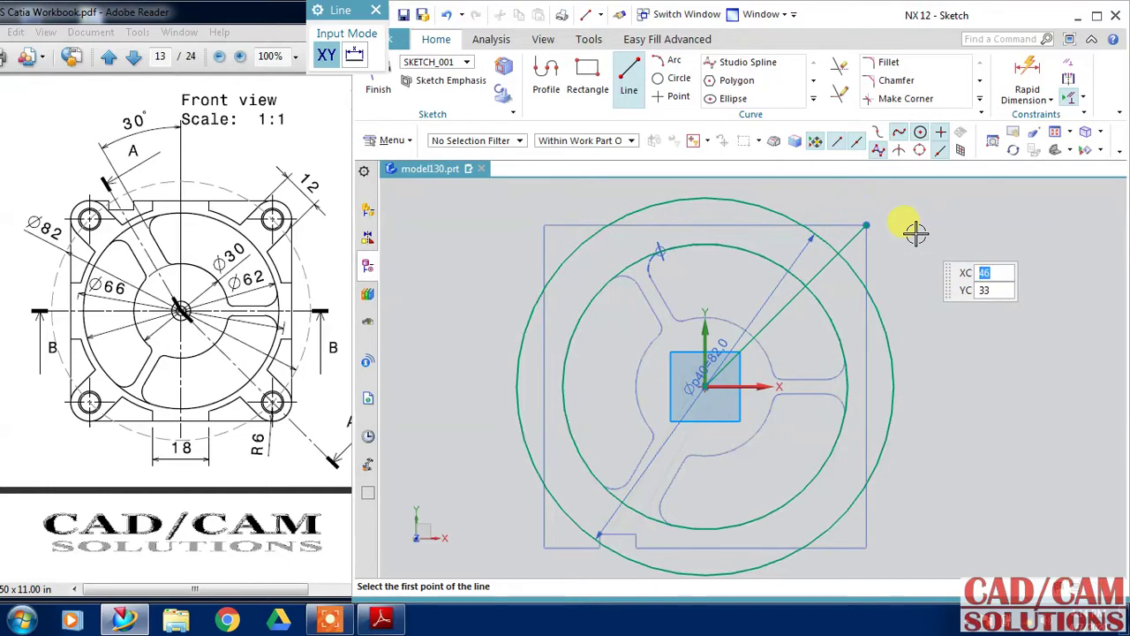
Add a Ø12 circle centred where the diagonal crosses the Ø82 circle
click(671, 78)
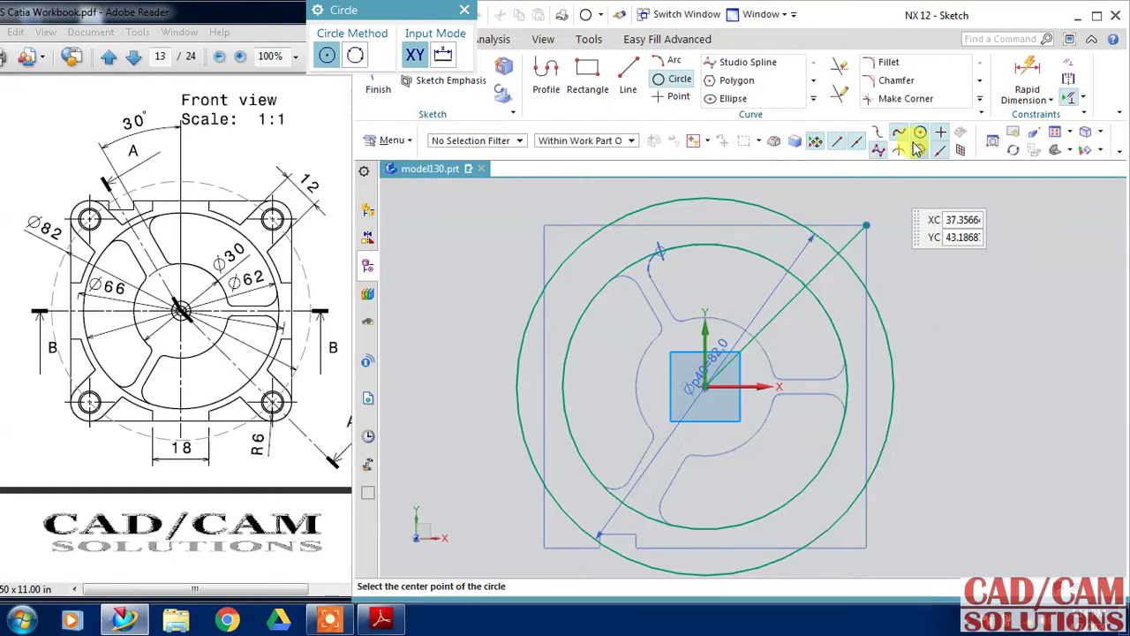
click(838, 255)
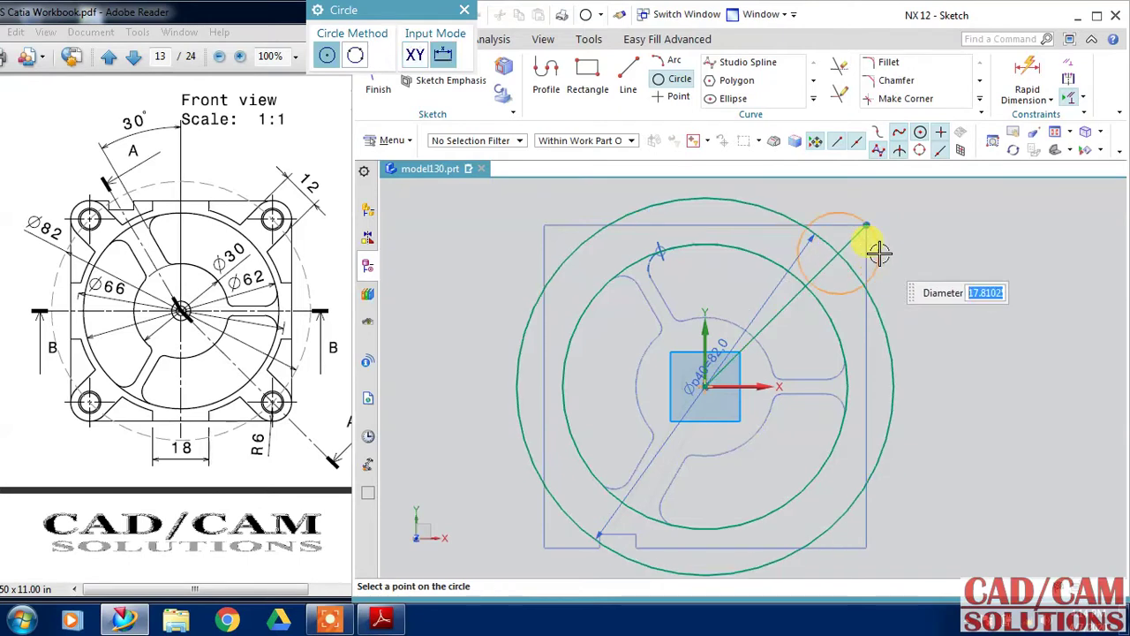
text(12)
key(Return)
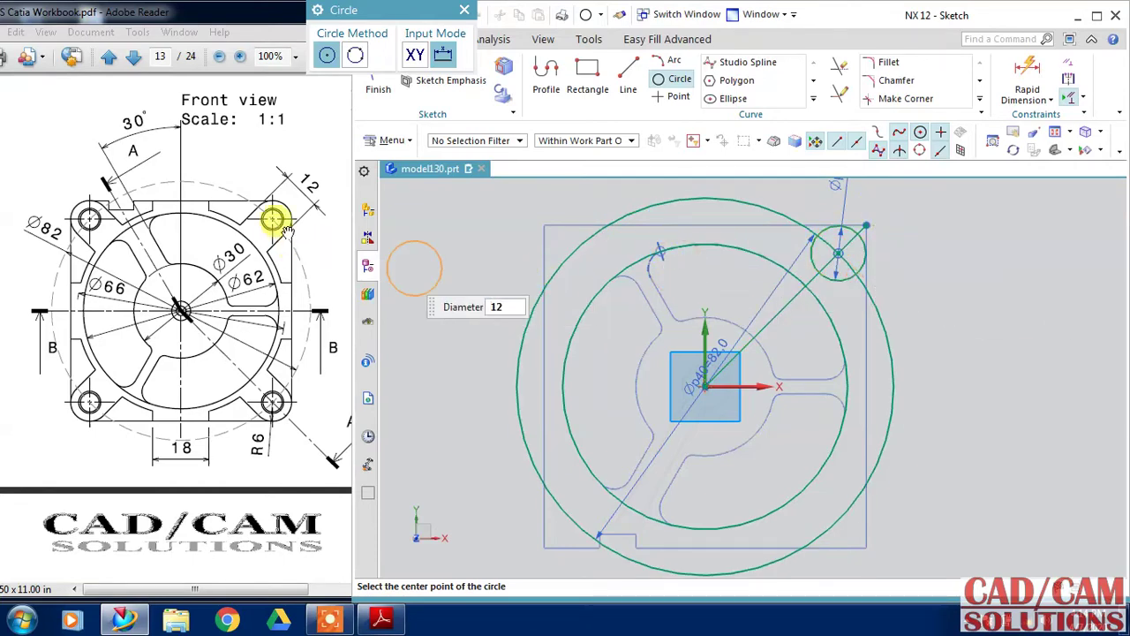
click(814, 94)
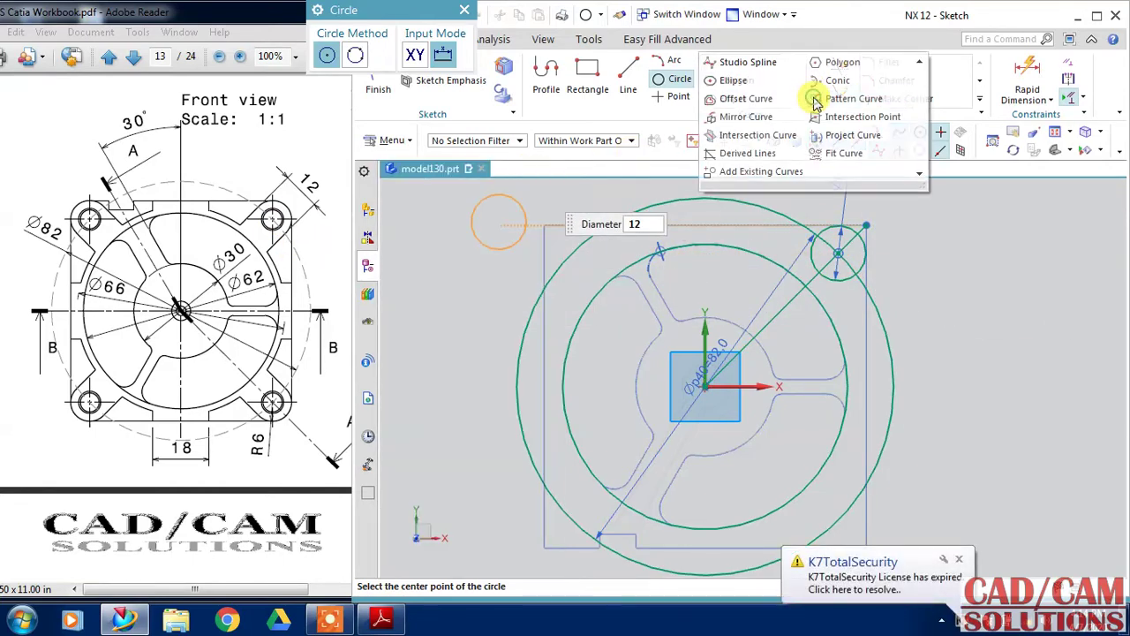
Offset the diagonal line 6 mm symmetrically to both sides
click(743, 100)
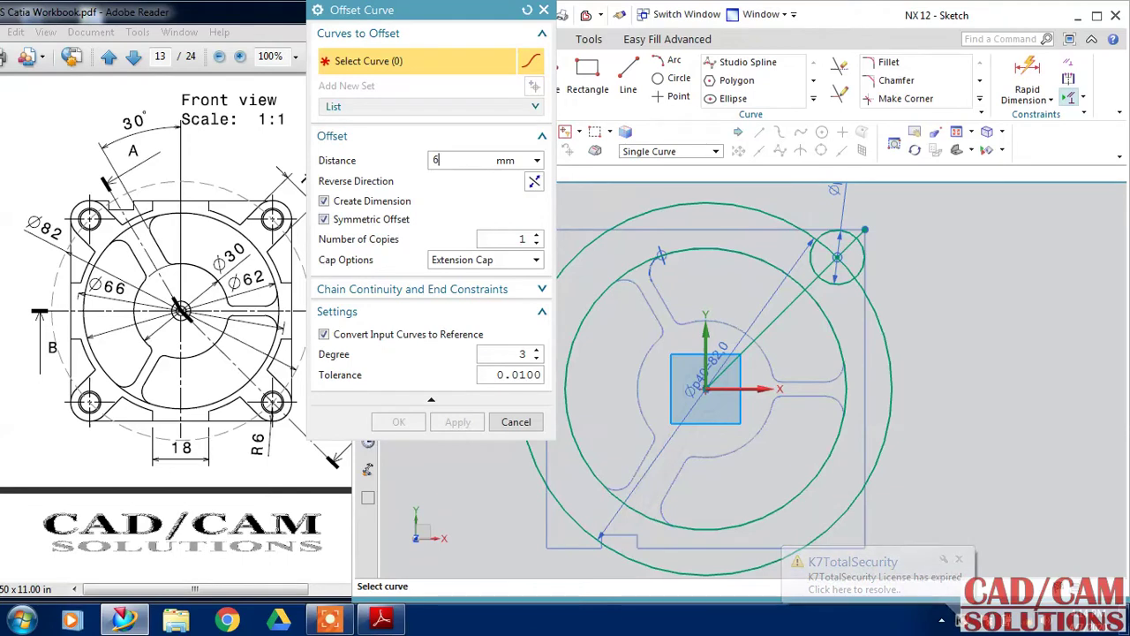
click(777, 314)
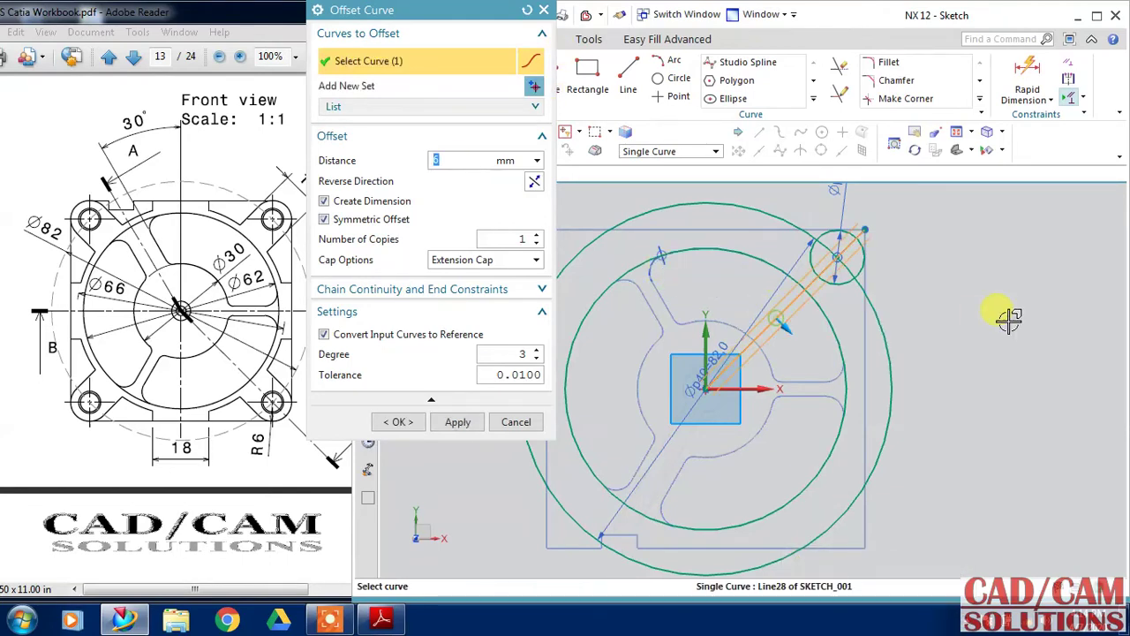
click(520, 238)
click(402, 423)
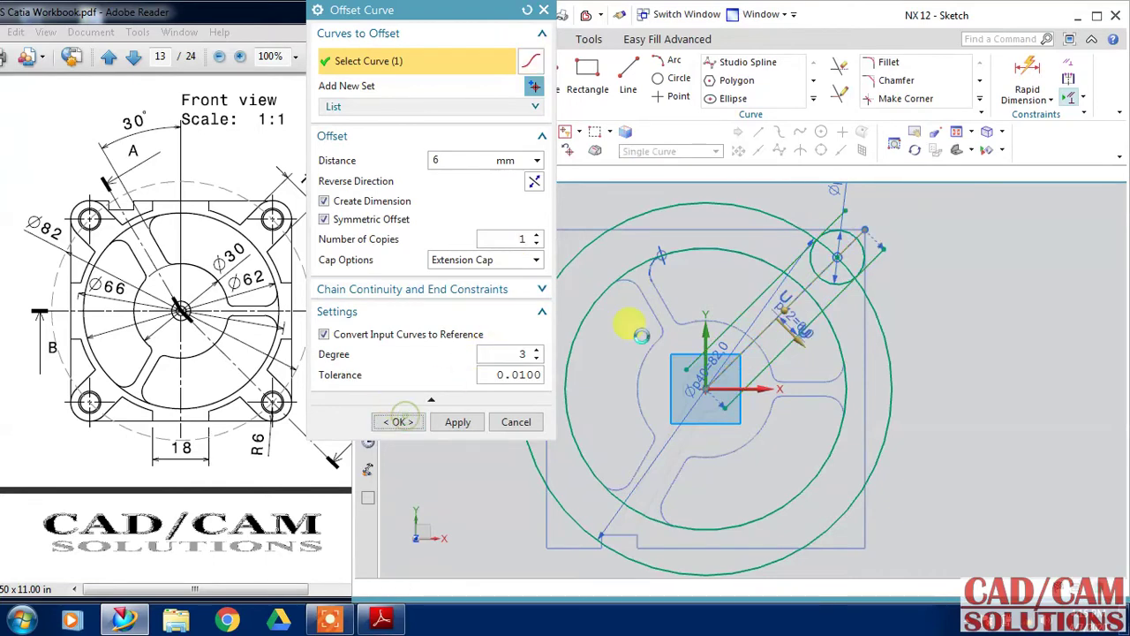
click(842, 69)
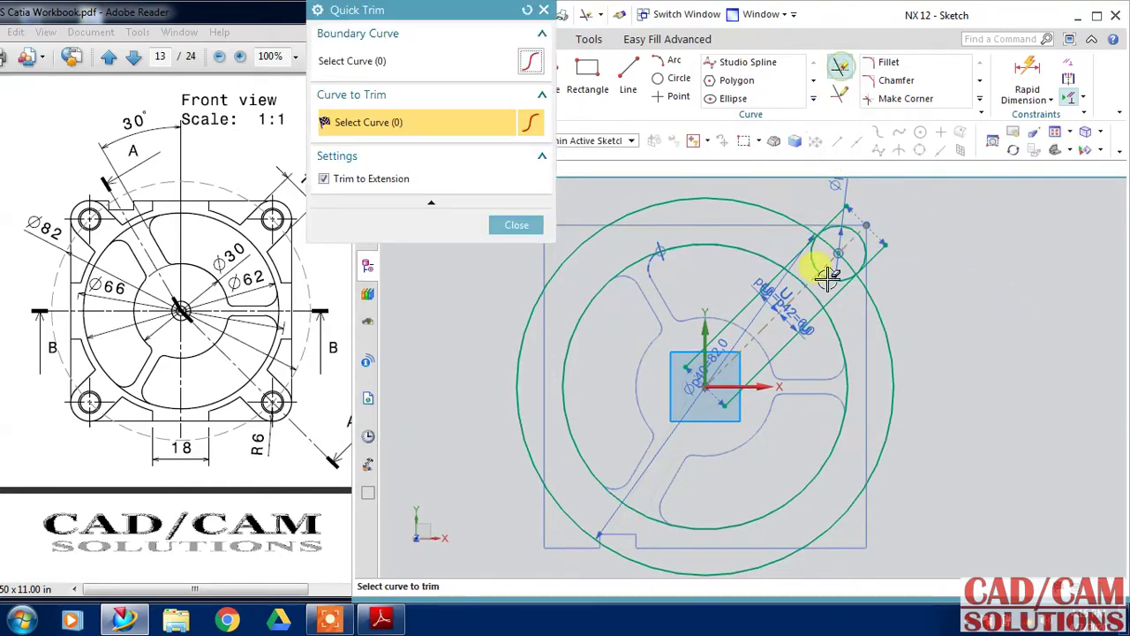
Trim the excess offset-line segments and the inner half of the Ø12 corner circle
click(759, 329)
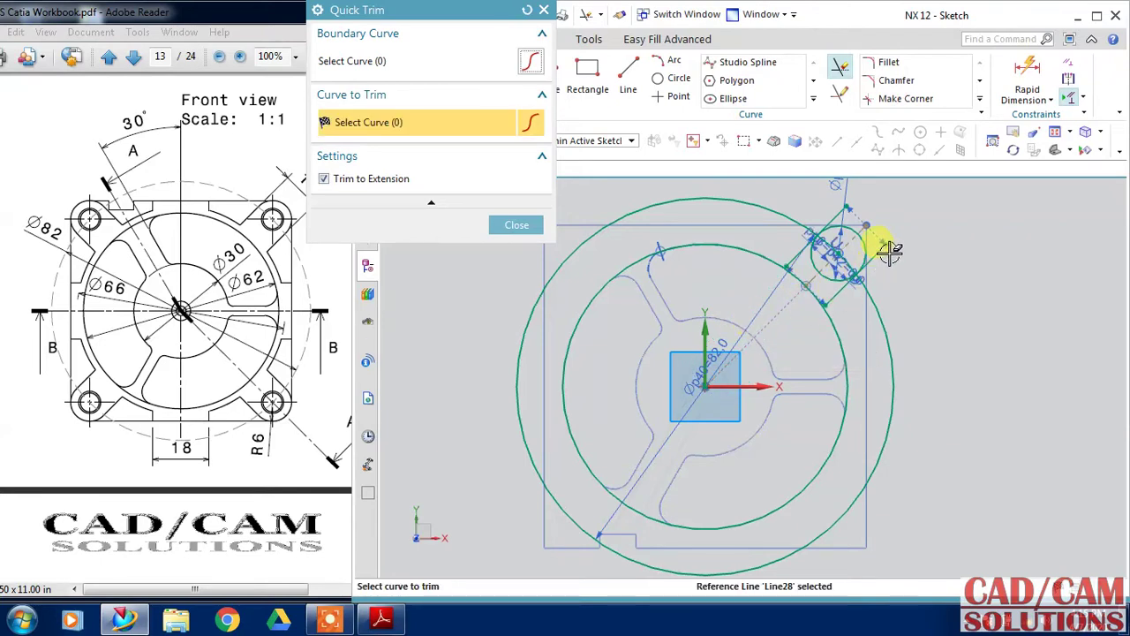
click(835, 212)
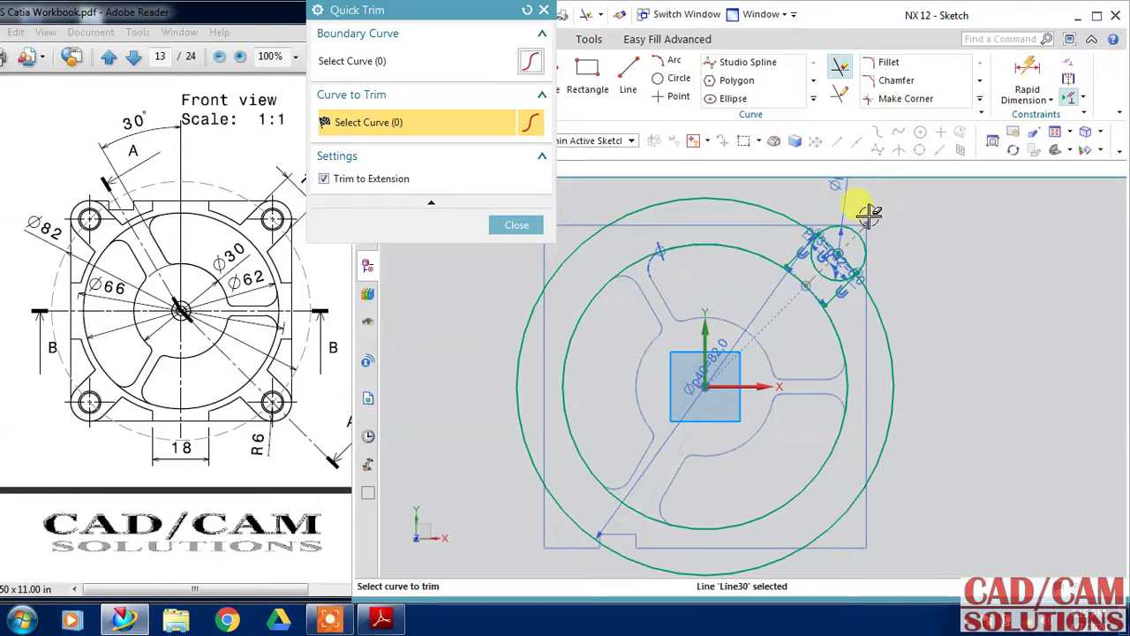
scroll(868, 212, up, 2)
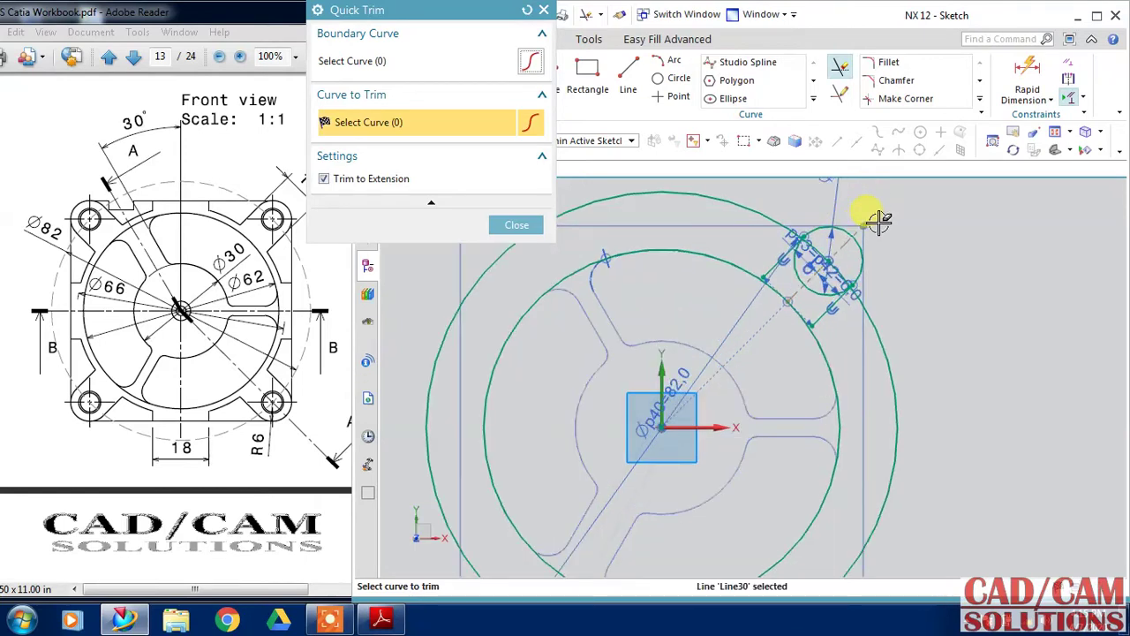
click(792, 260)
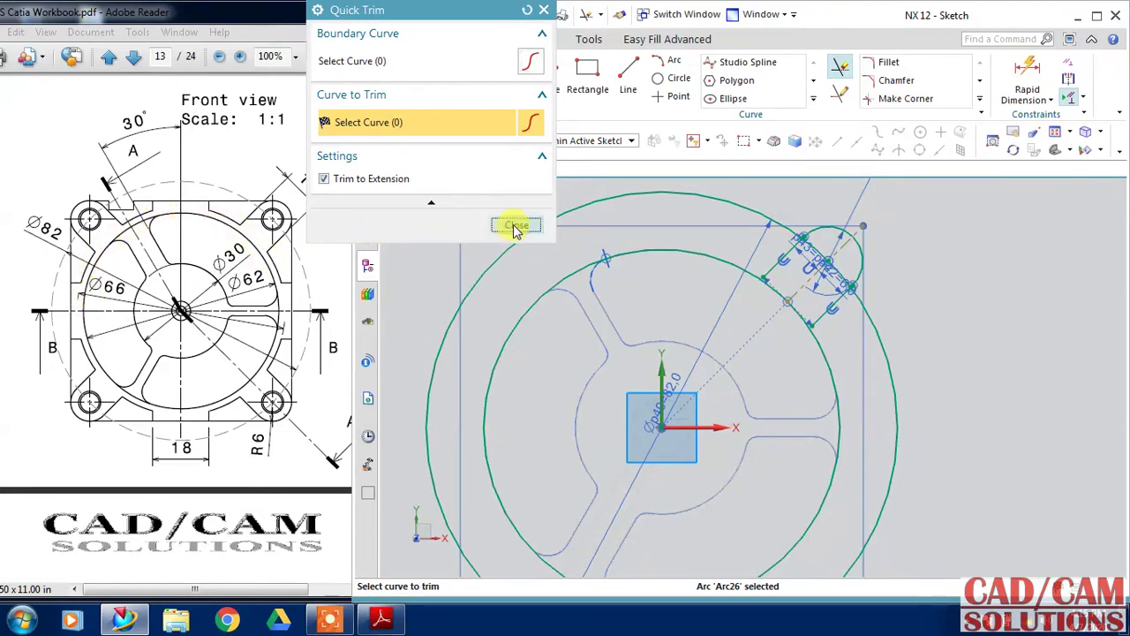
click(517, 227)
click(676, 78)
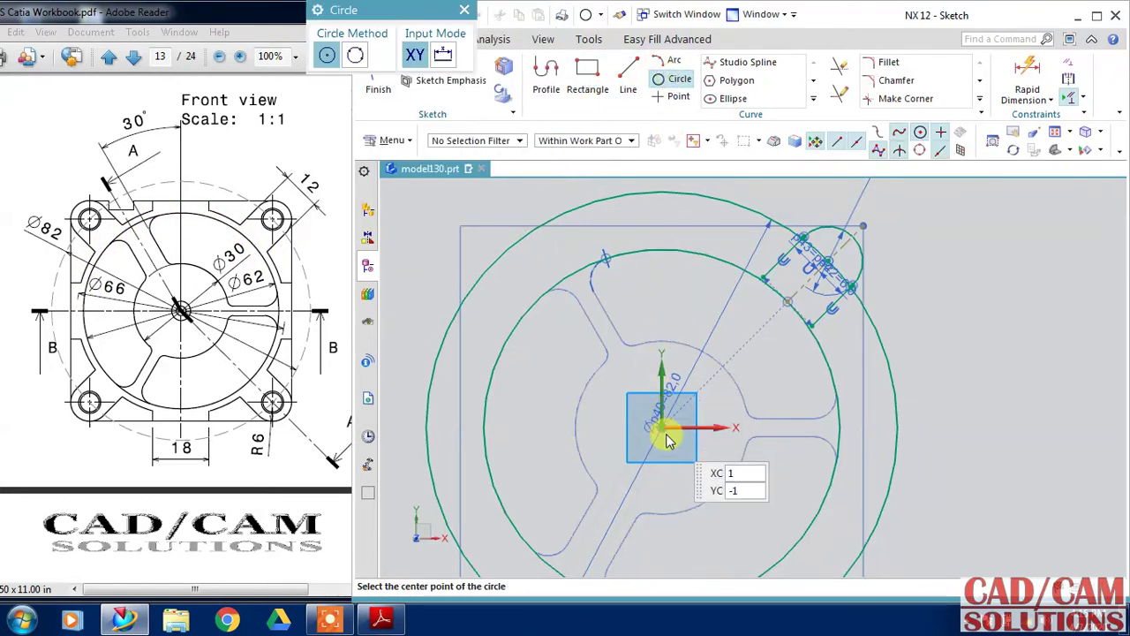
Add a Ø66 circle at the origin and trim its arcs crossing the corner slot
click(658, 375)
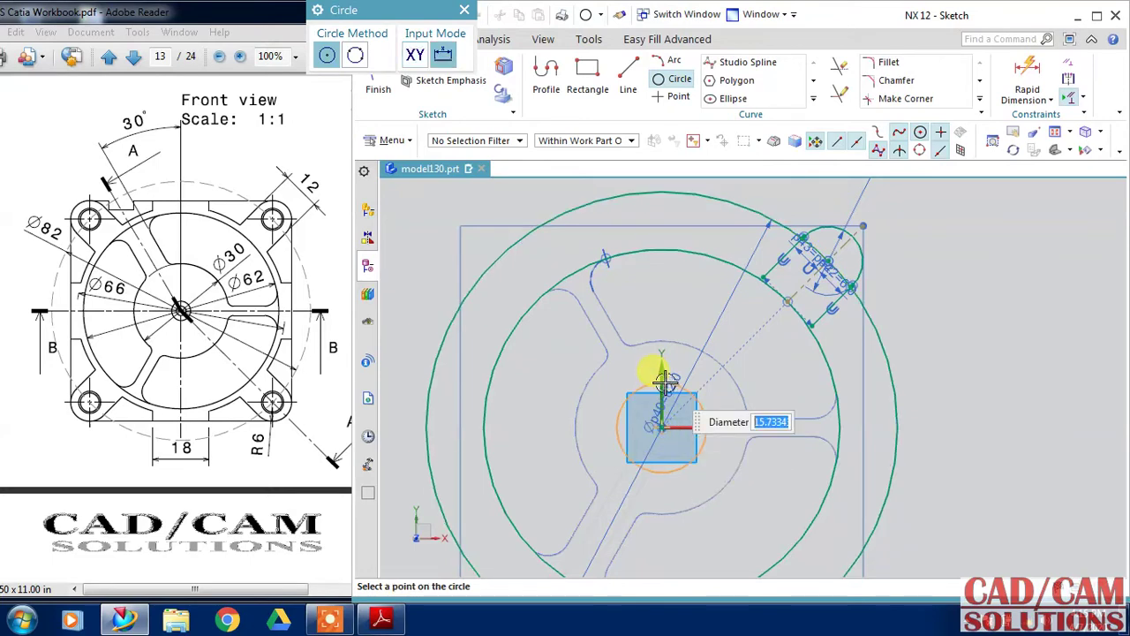
key(Return)
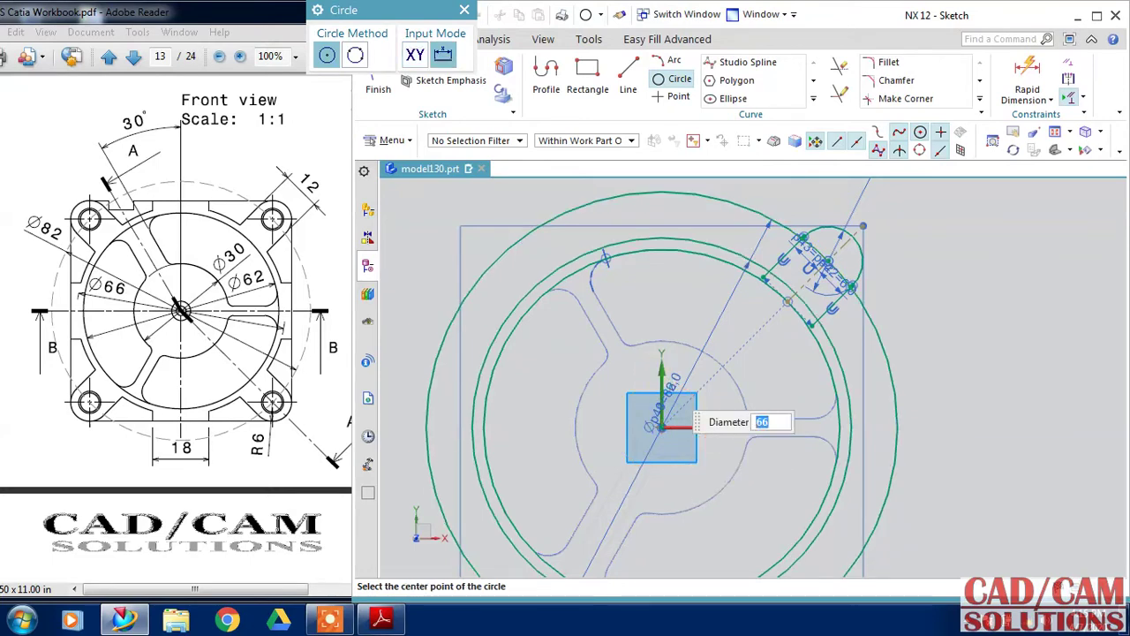
click(839, 67)
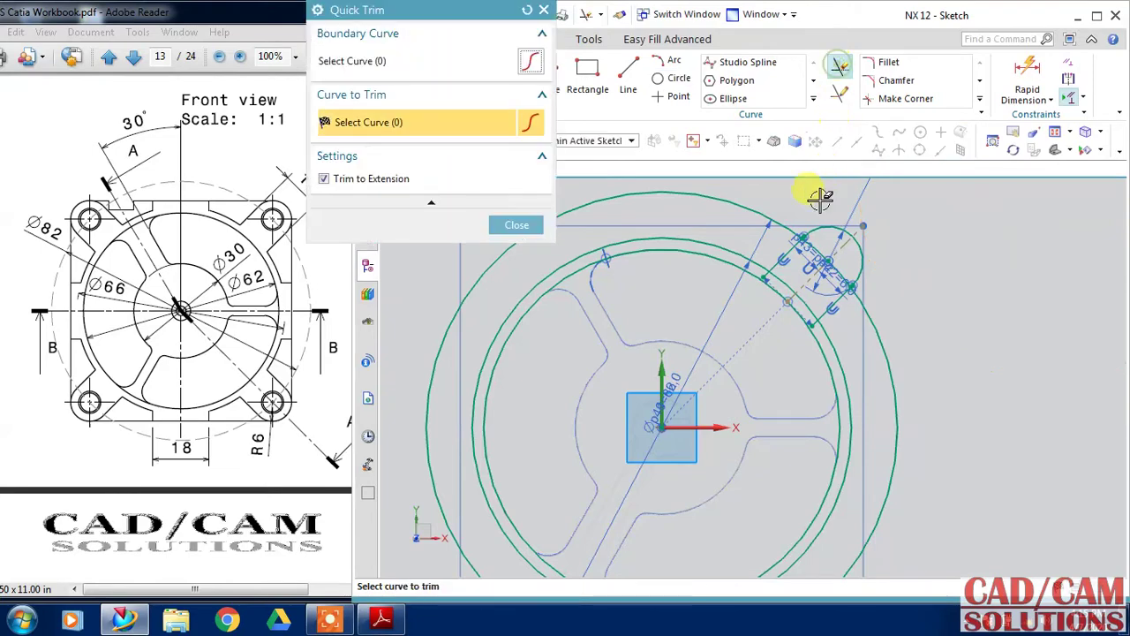
scroll(795, 243, up, 1)
scroll(794, 243, up, 2)
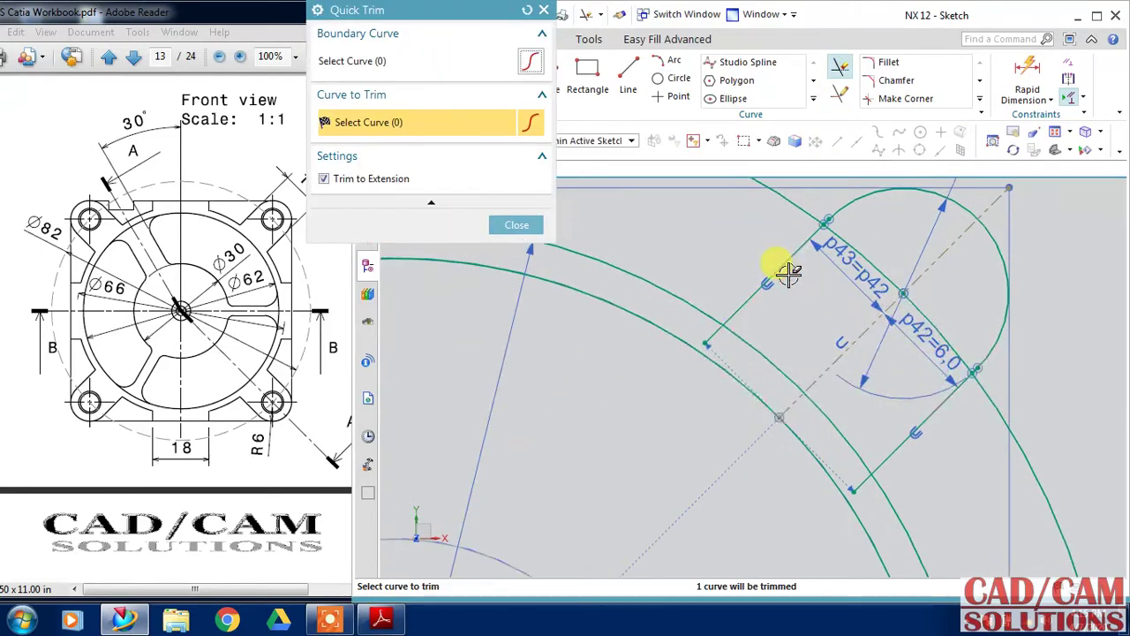
click(714, 336)
click(793, 403)
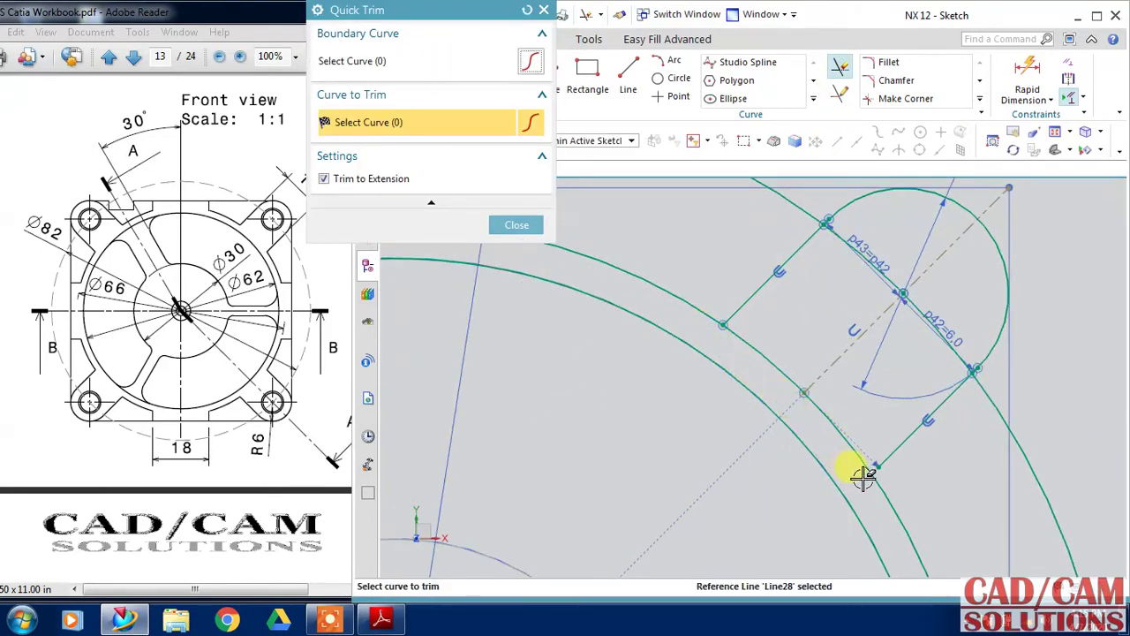
click(517, 224)
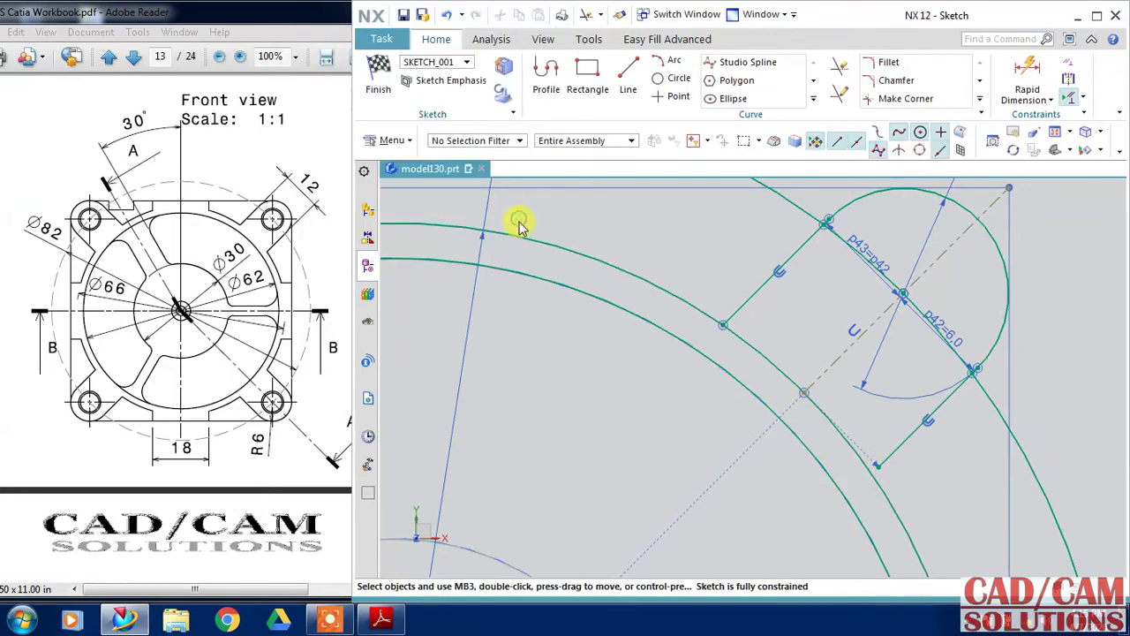
Extend the slot's side line to the arc and centre a new circle on the slot end
click(839, 91)
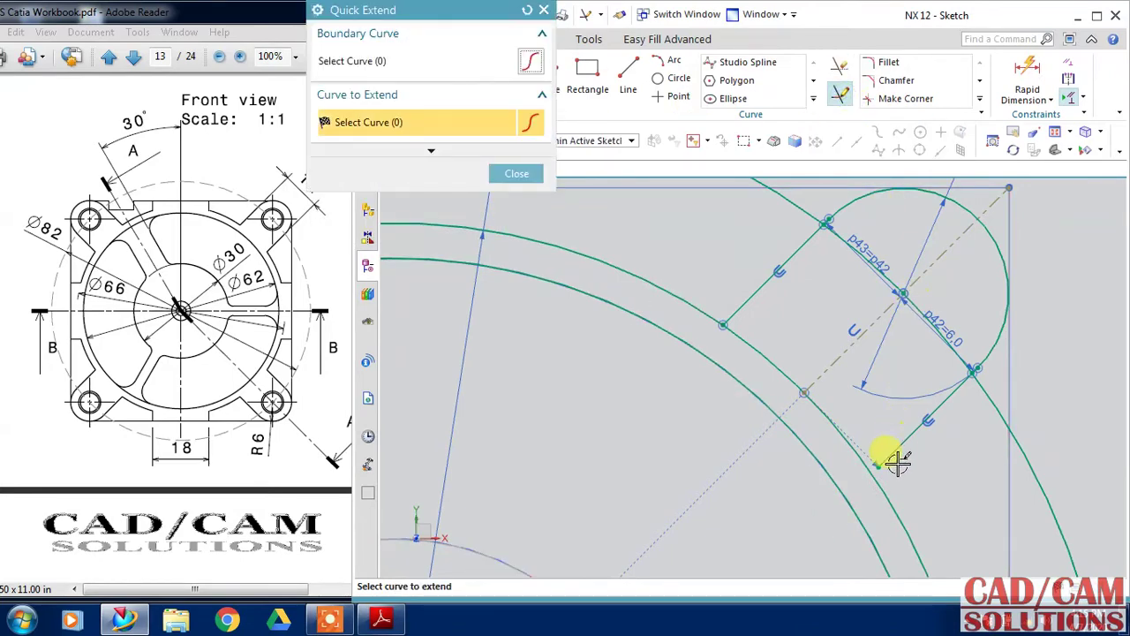
click(894, 453)
scroll(936, 481, down, 2)
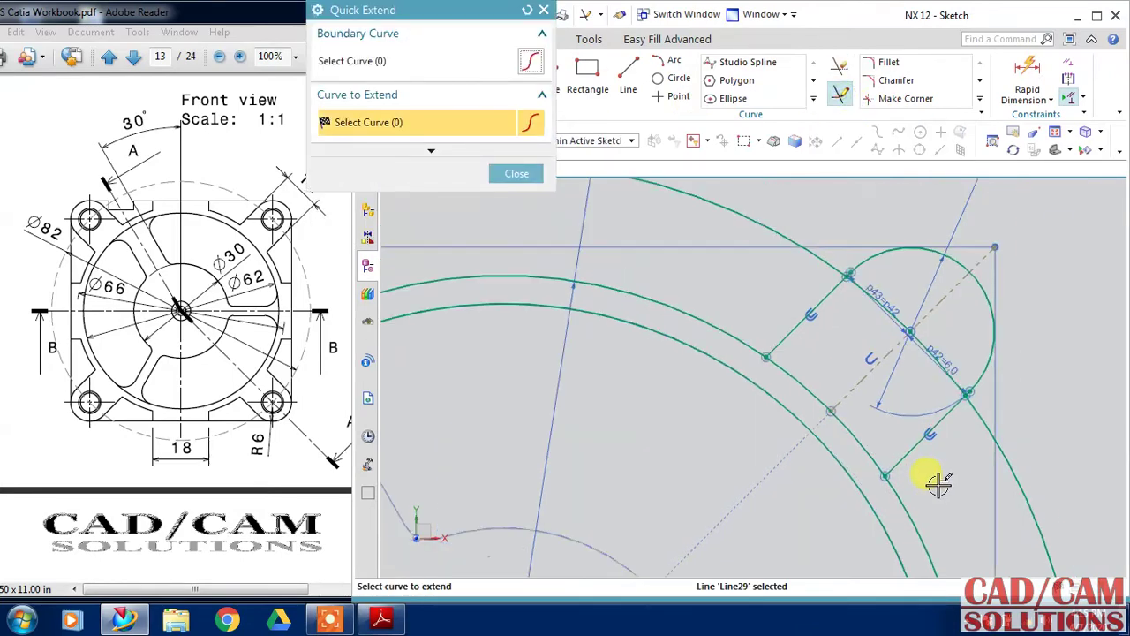
scroll(933, 480, down, 2)
click(520, 173)
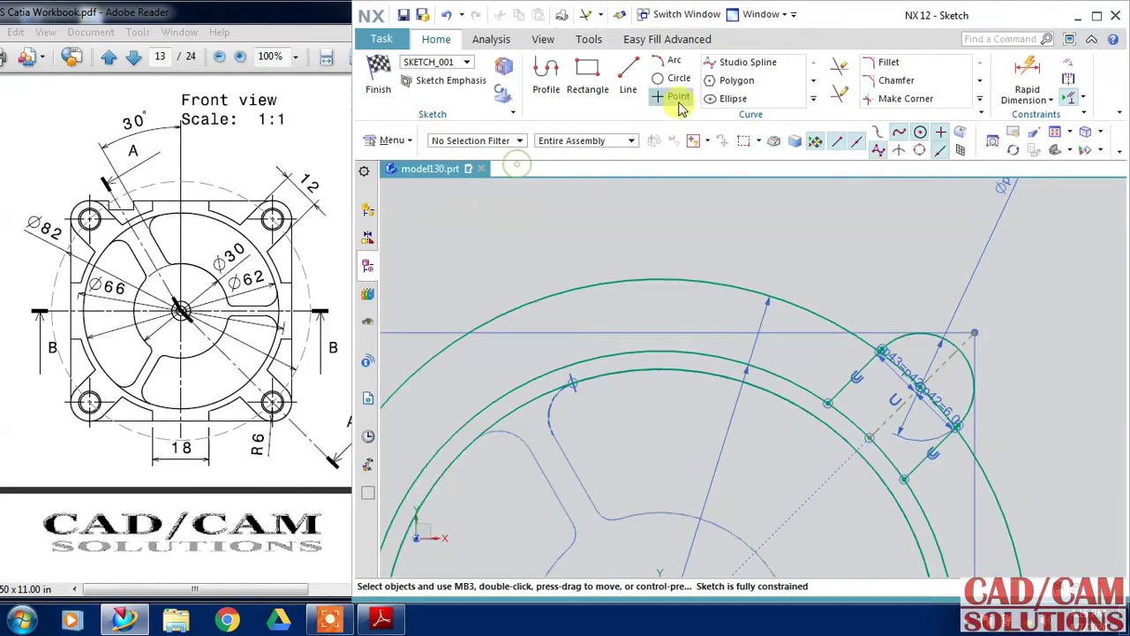
click(679, 78)
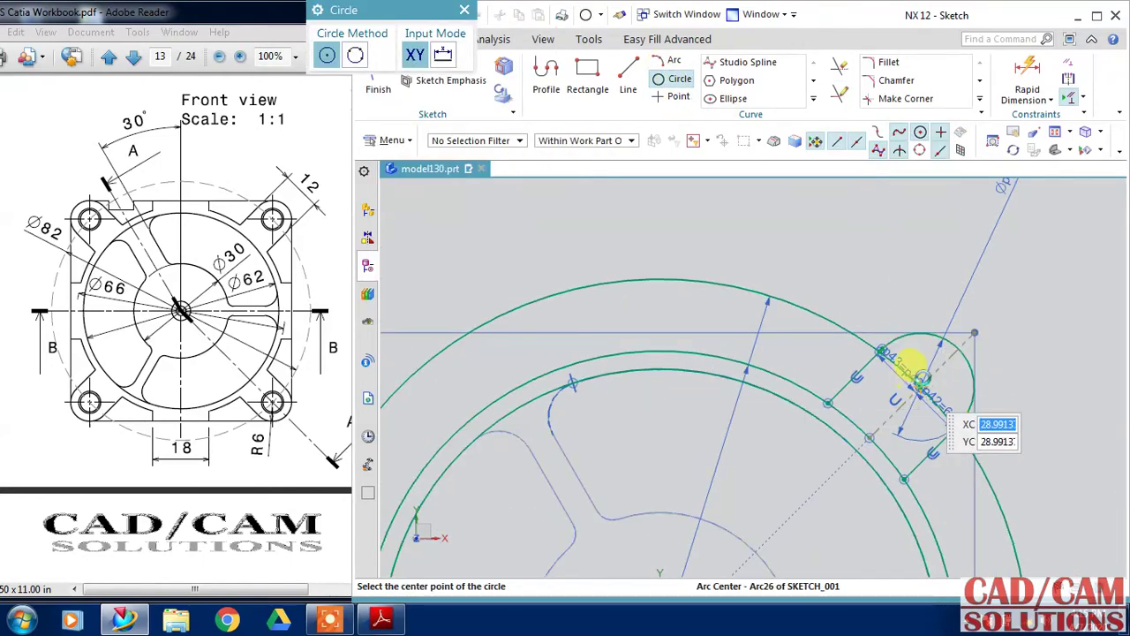
click(919, 384)
Give the slot-end circle a 12 mm diameter and stop placing circles
text(12)
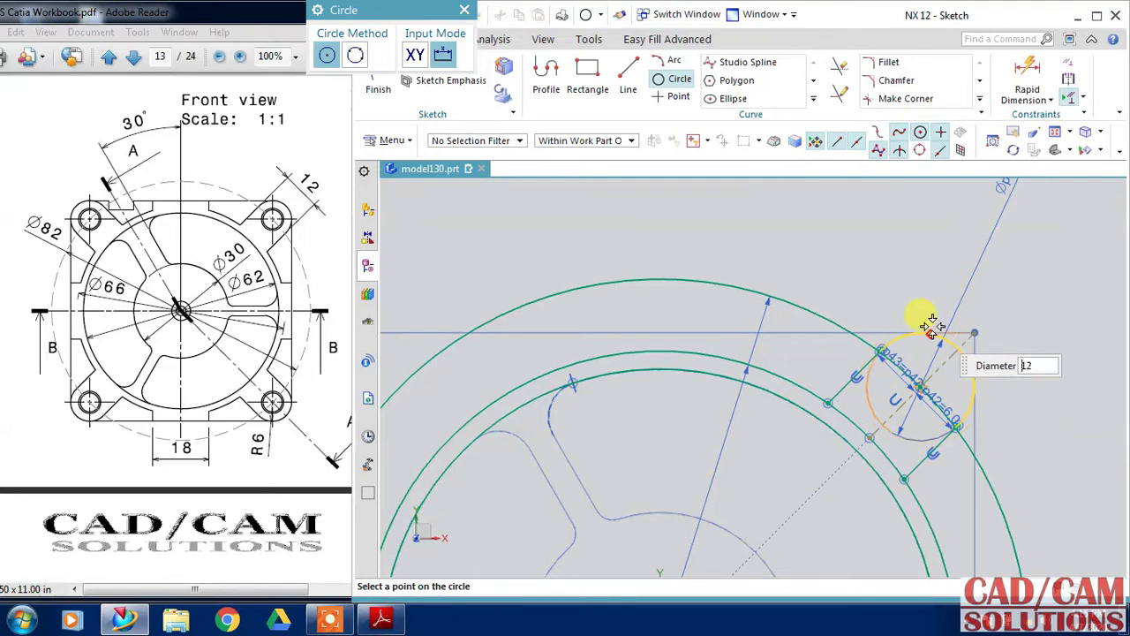
key(Return)
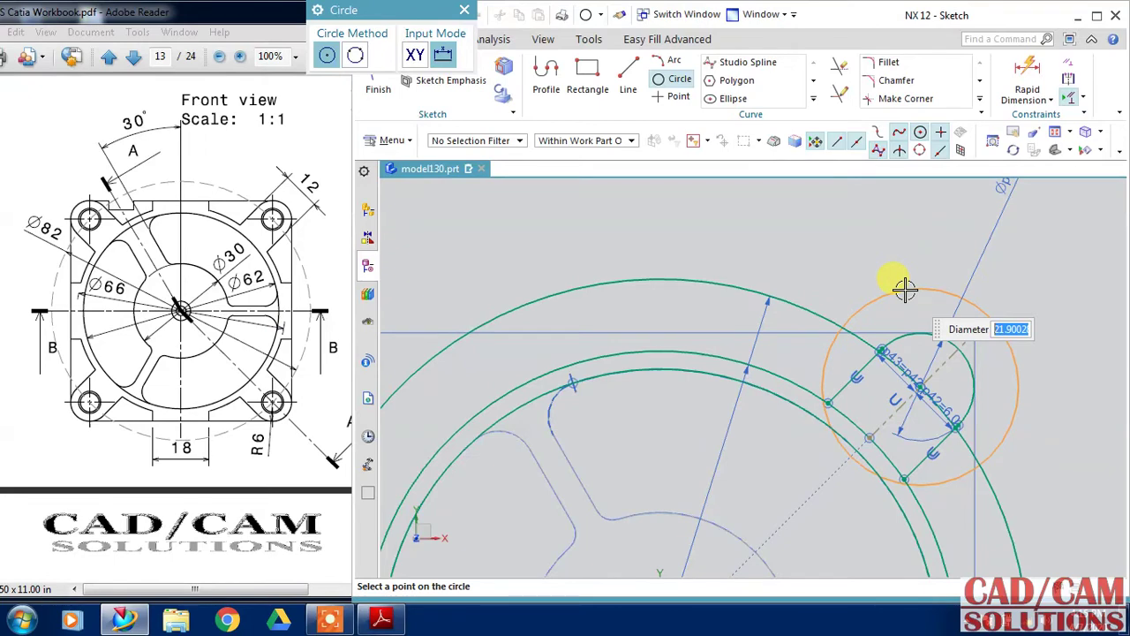
key(Escape)
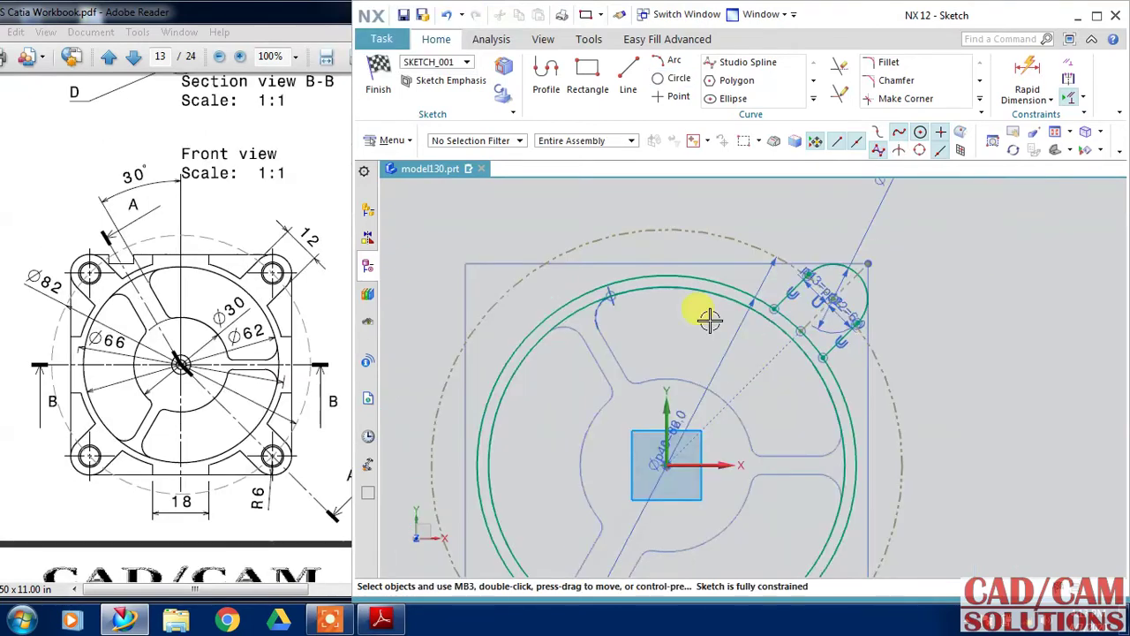
Pan the drawing PDF to review Section A-A and the Front view
click(291, 239)
mouse_move(291, 239)
mouse_down()
mouse_move(139, 378)
mouse_move(122, 415)
mouse_up()
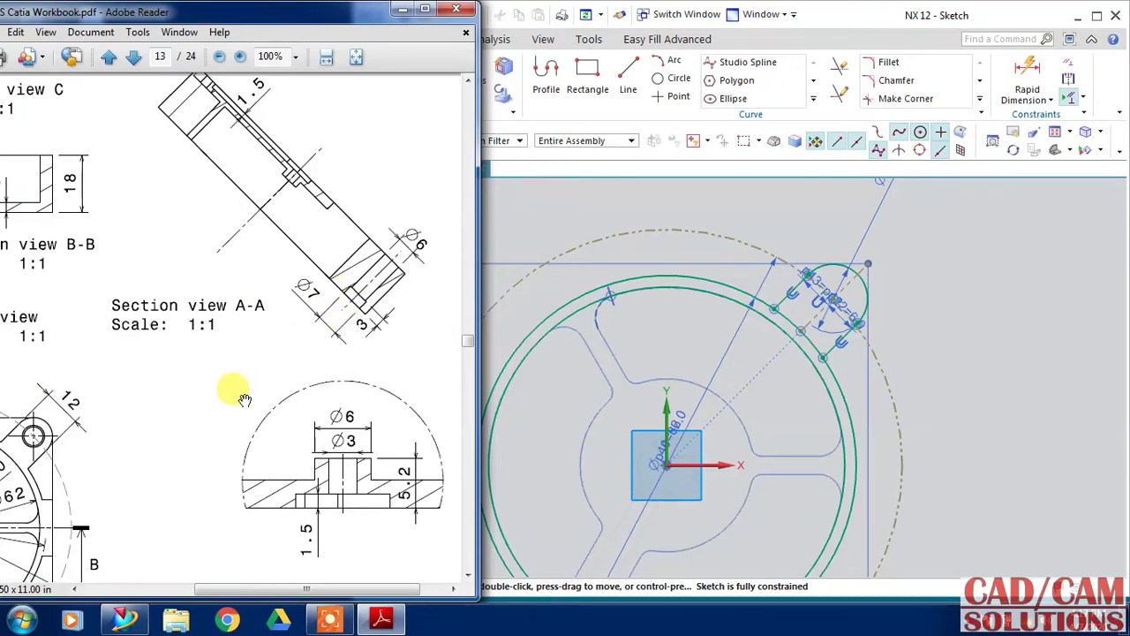
drag(235, 386, 377, 278)
drag(264, 324, 385, 291)
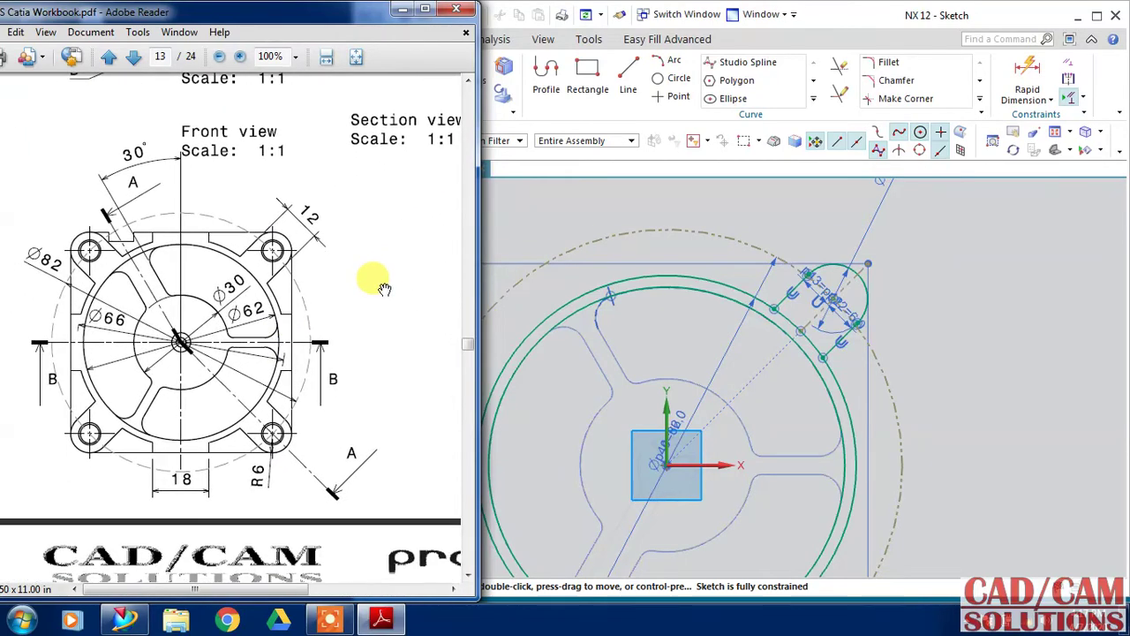
click(588, 99)
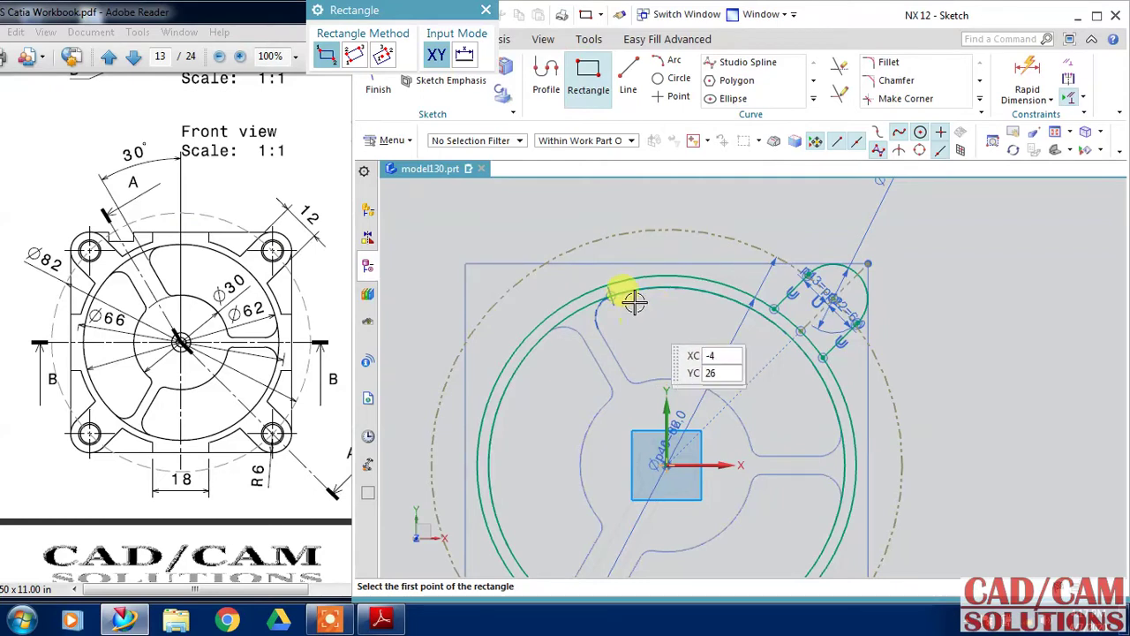
Draw a 20 × 2.5 rectangle with its first corner on the top line
click(623, 261)
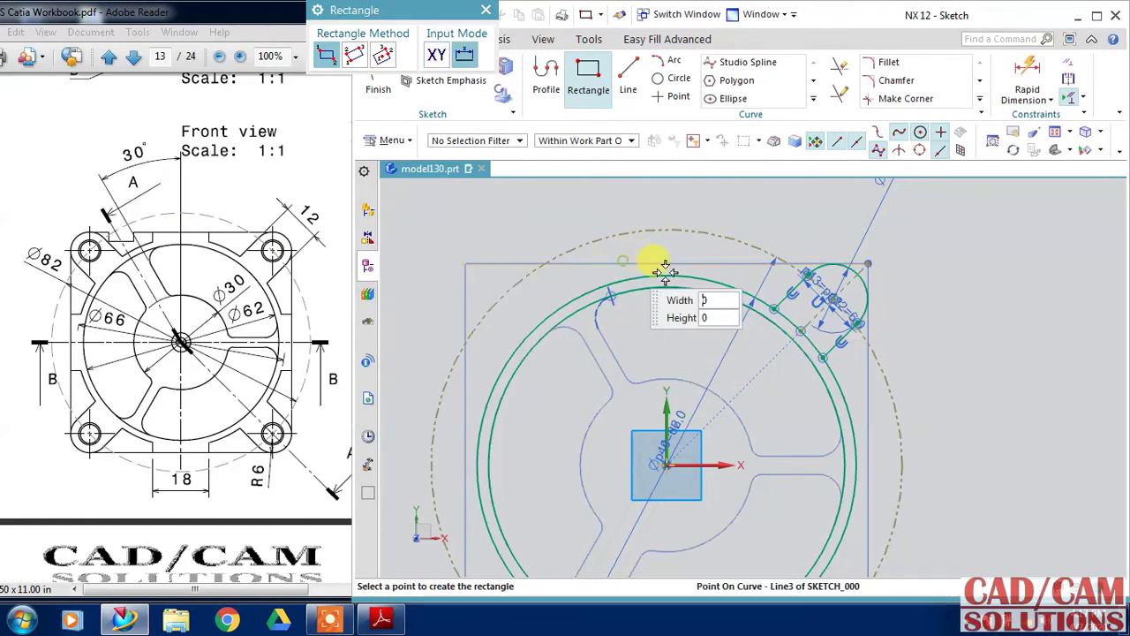
text(20)
scroll(727, 277, up, 2)
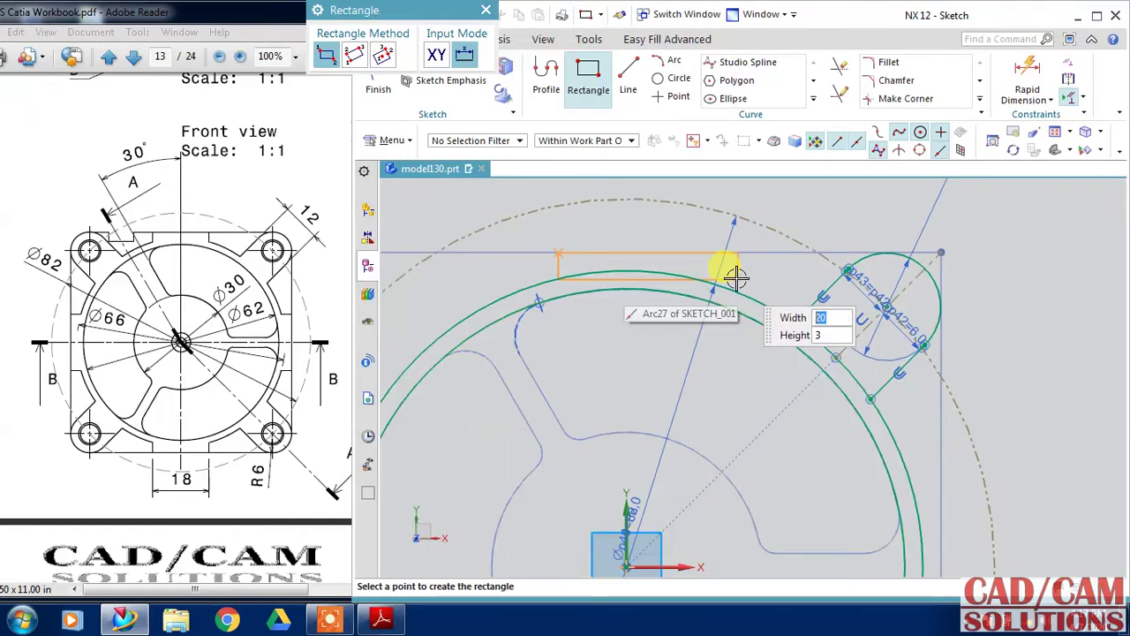
text(20)
key(Tab)
text(2.5)
key(Tab)
click(718, 298)
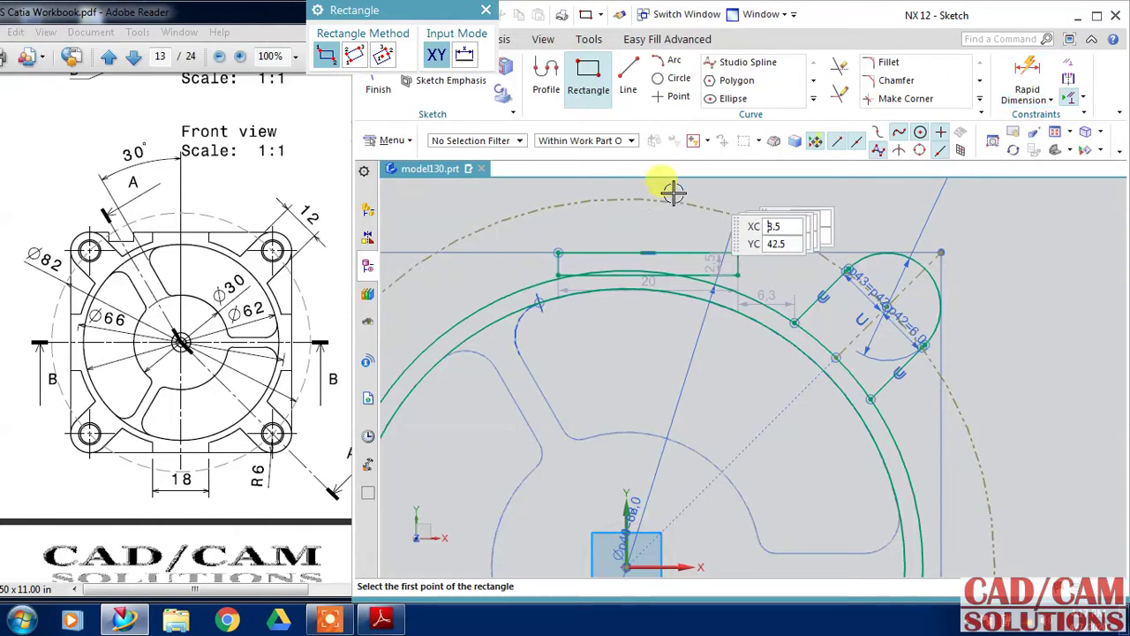
click(588, 78)
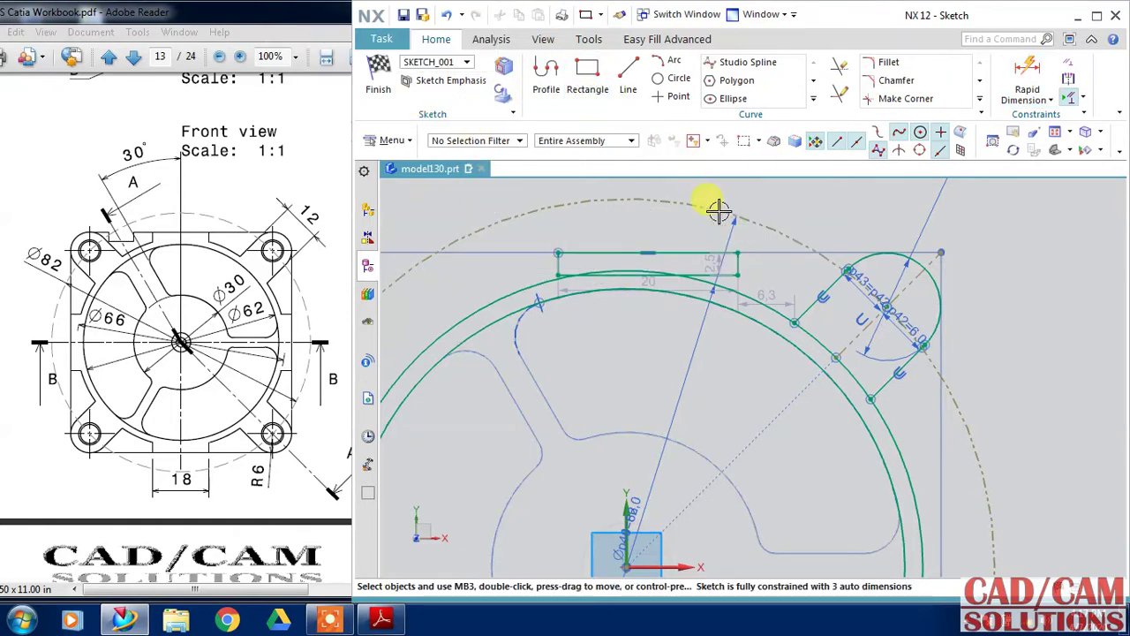
Constrain the rectangle's top-edge midpoint onto the vertical axis to centre it
click(648, 253)
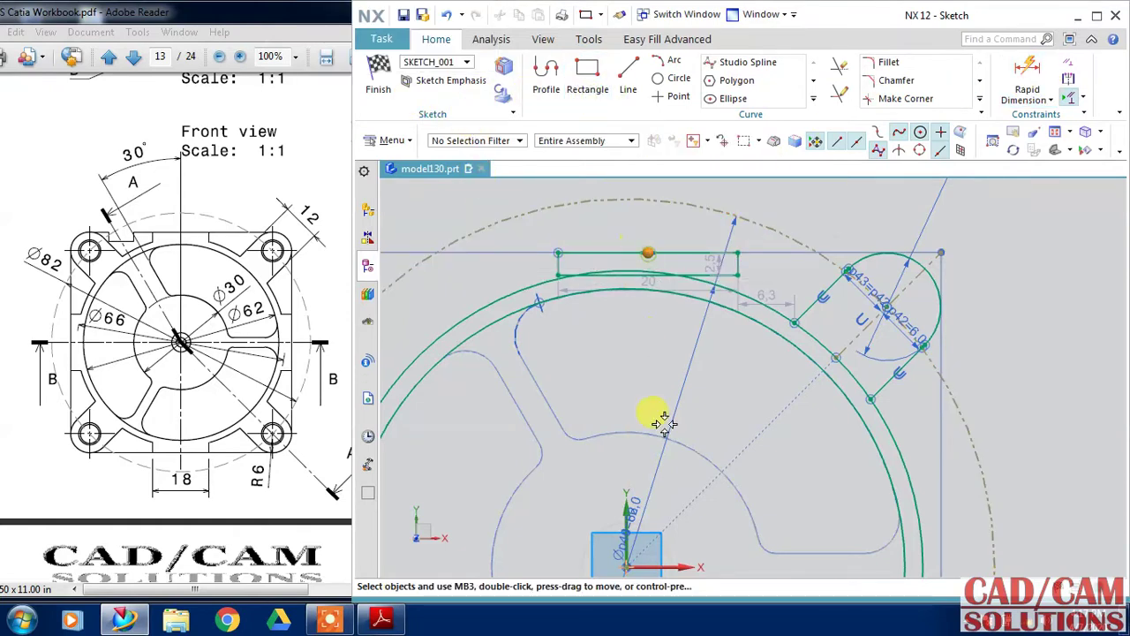
click(625, 499)
click(656, 480)
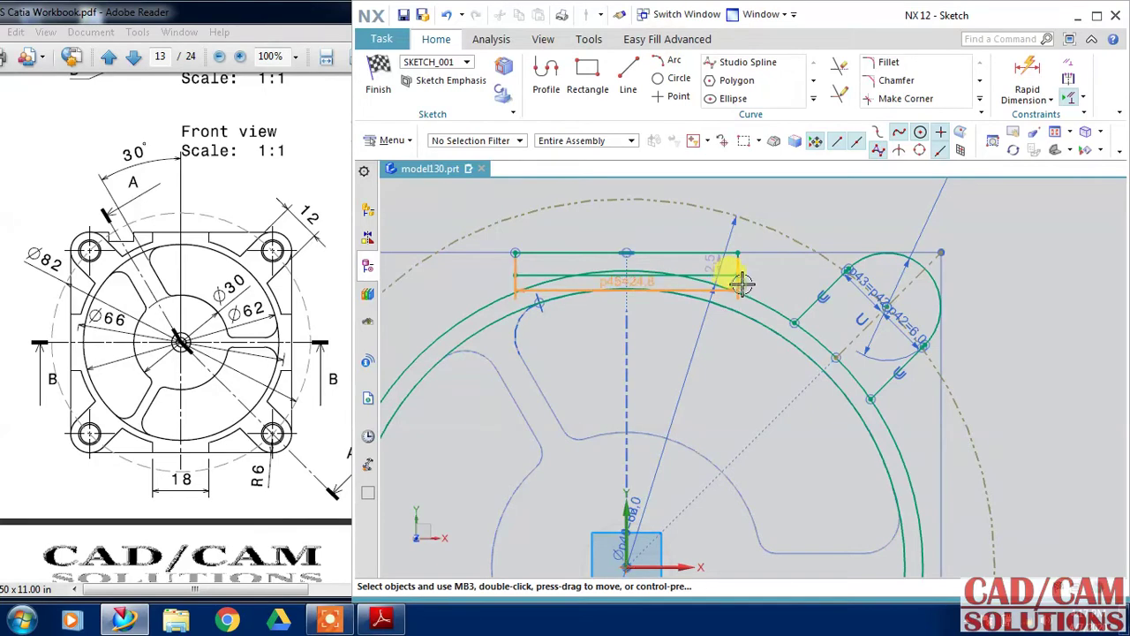
Change the rectangle's 24.8 width dimension to 18
double_click(738, 283)
text(18)
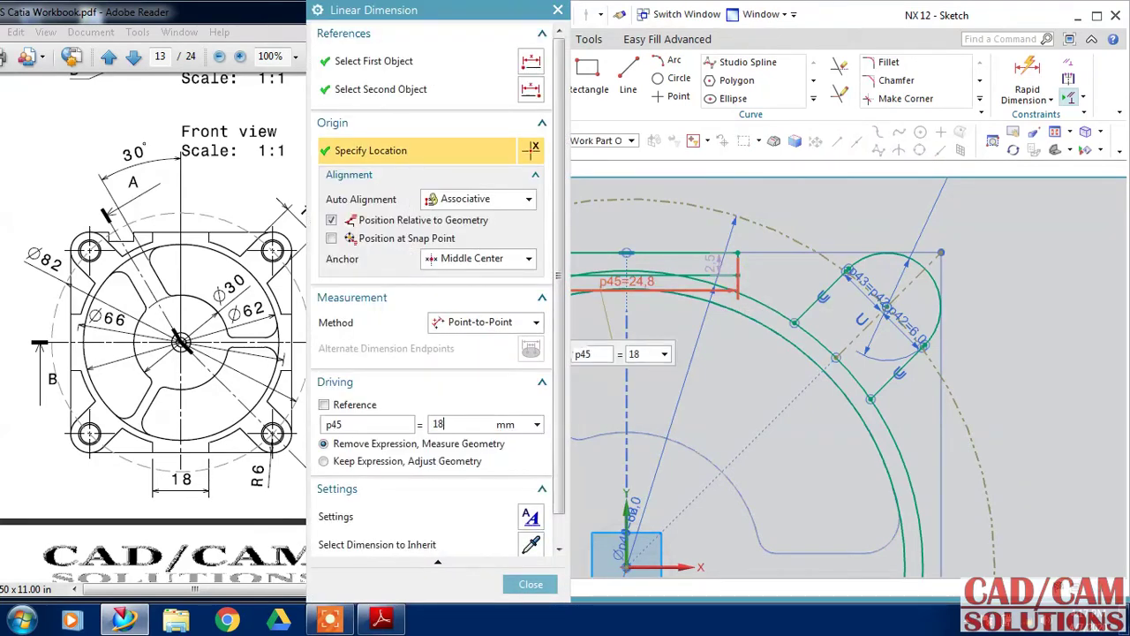
key(Return)
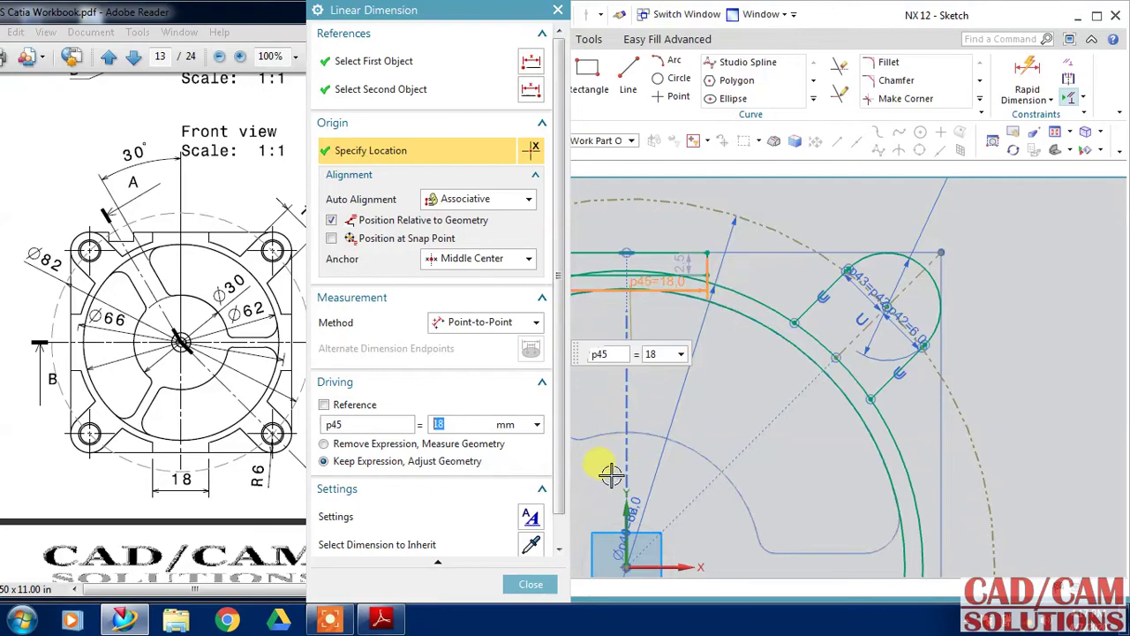
click(523, 587)
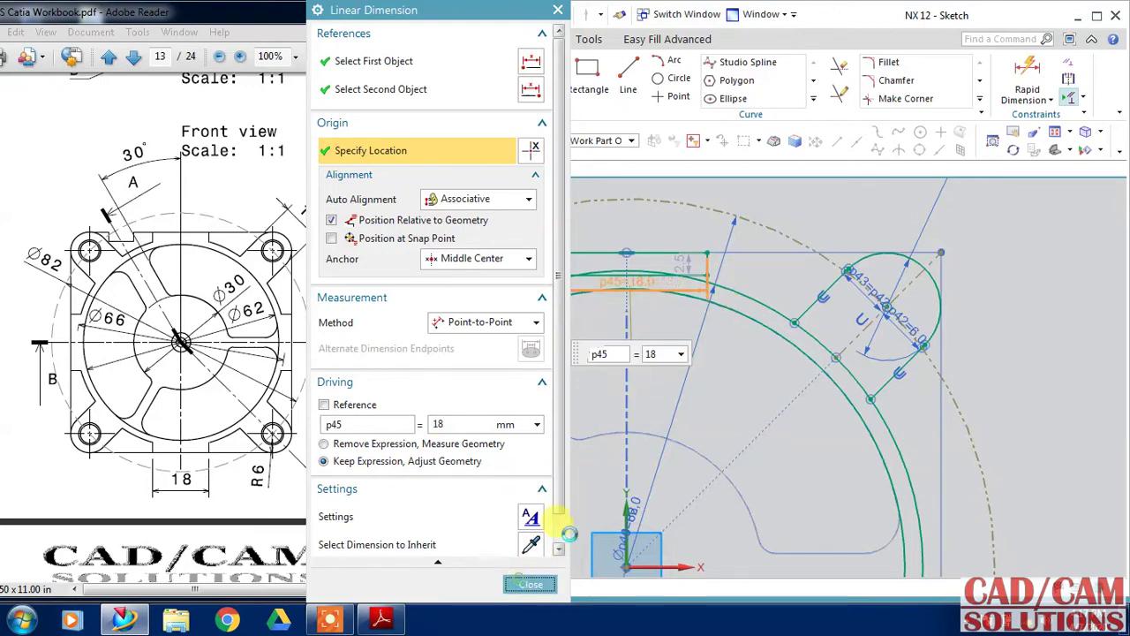
scroll(530, 261, up, 1)
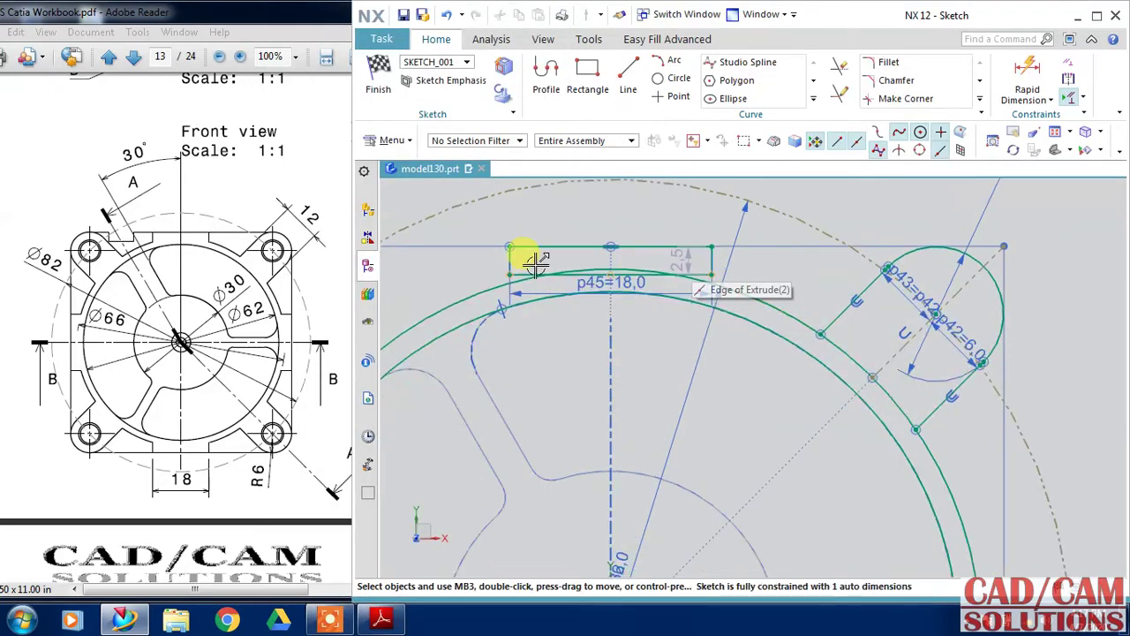
scroll(658, 254, up, 1)
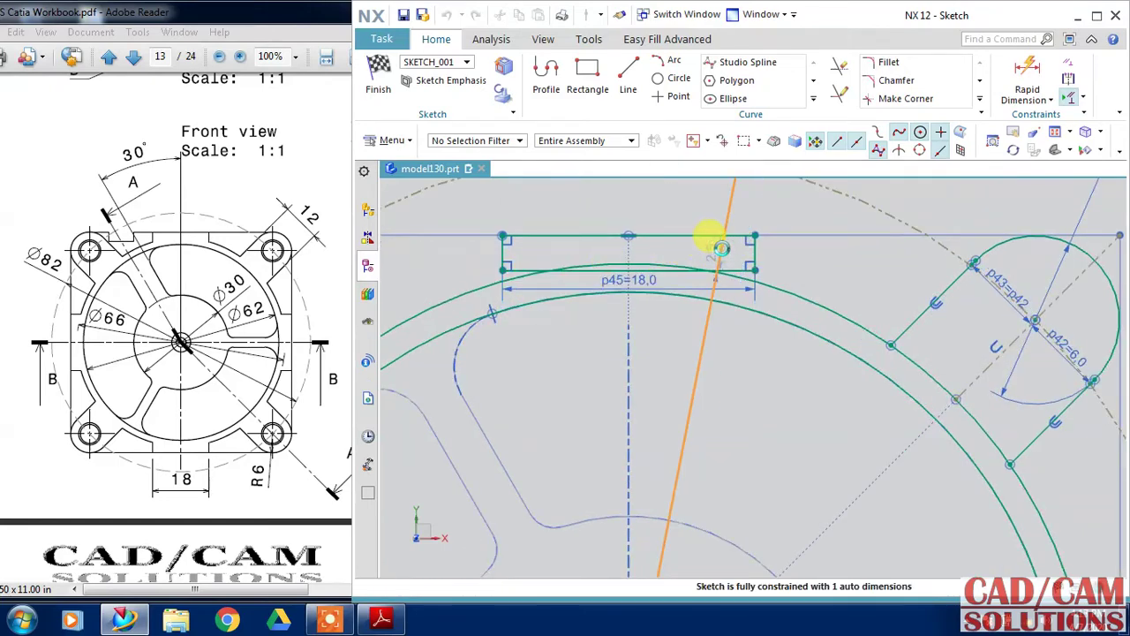
click(721, 252)
click(497, 449)
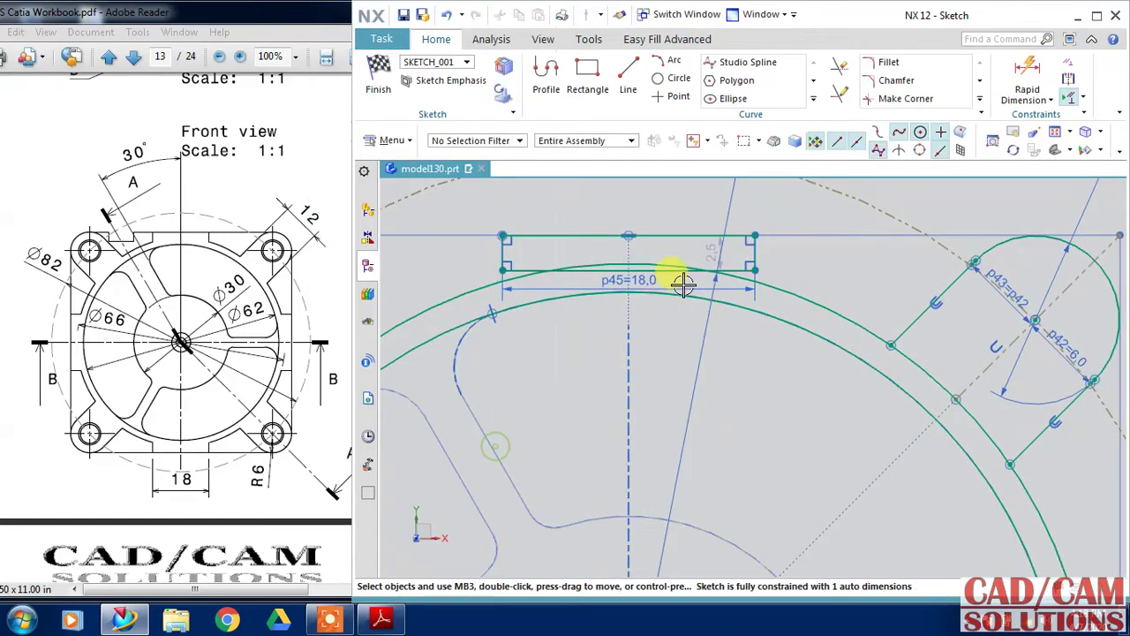
Dimension the rectangle's vertical edge to a height of 3.7, driving the geometry
click(716, 255)
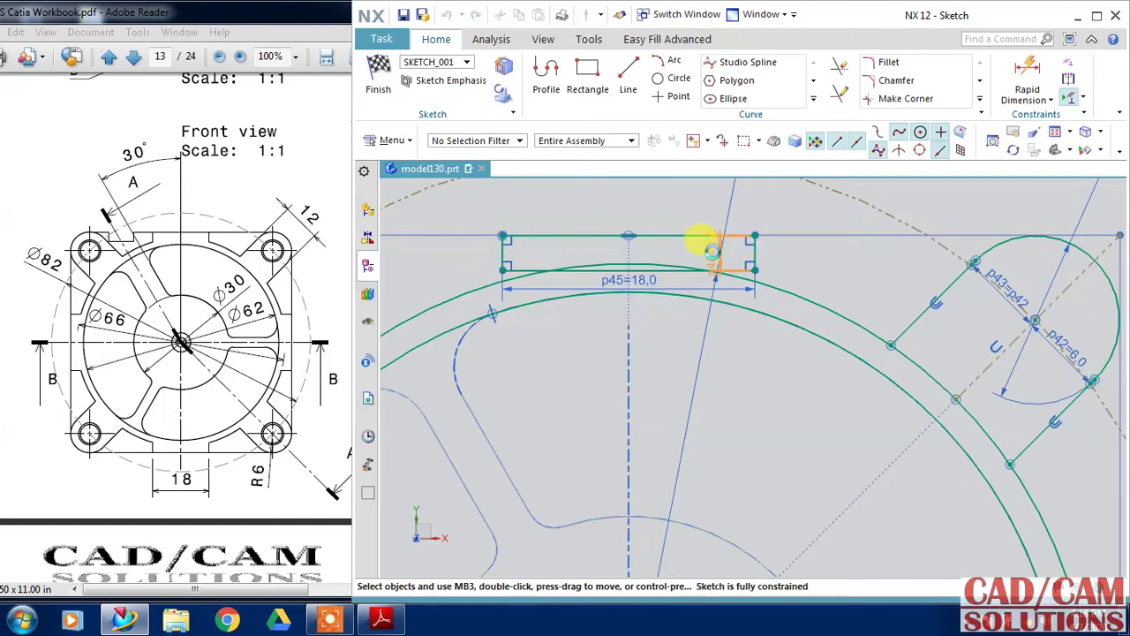
text(3)
click(703, 243)
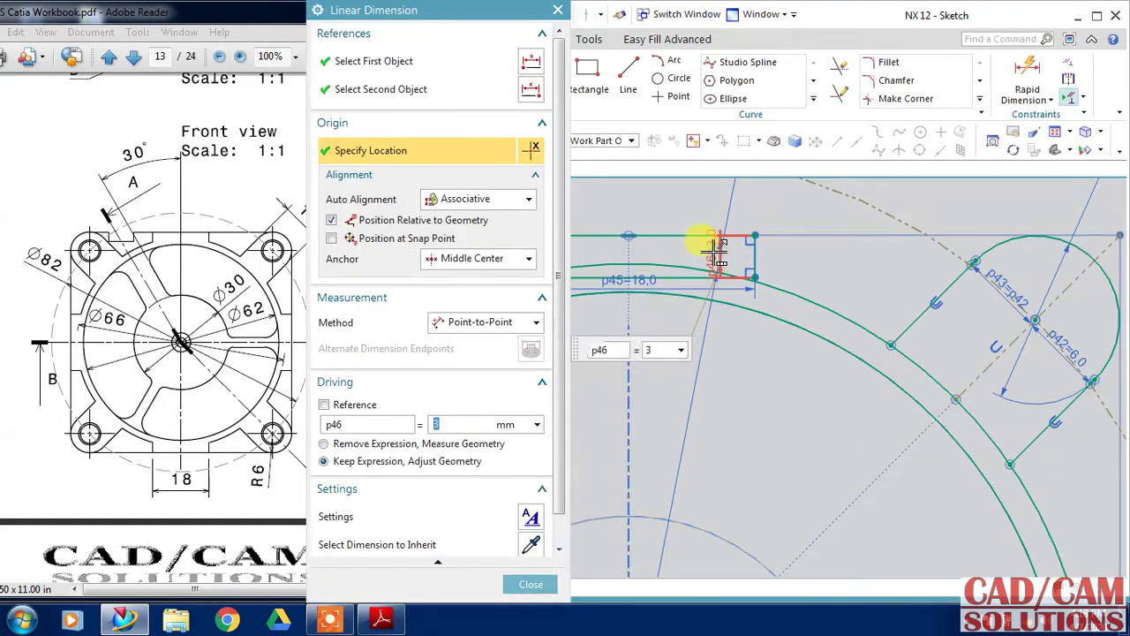
text(.7)
key(Return)
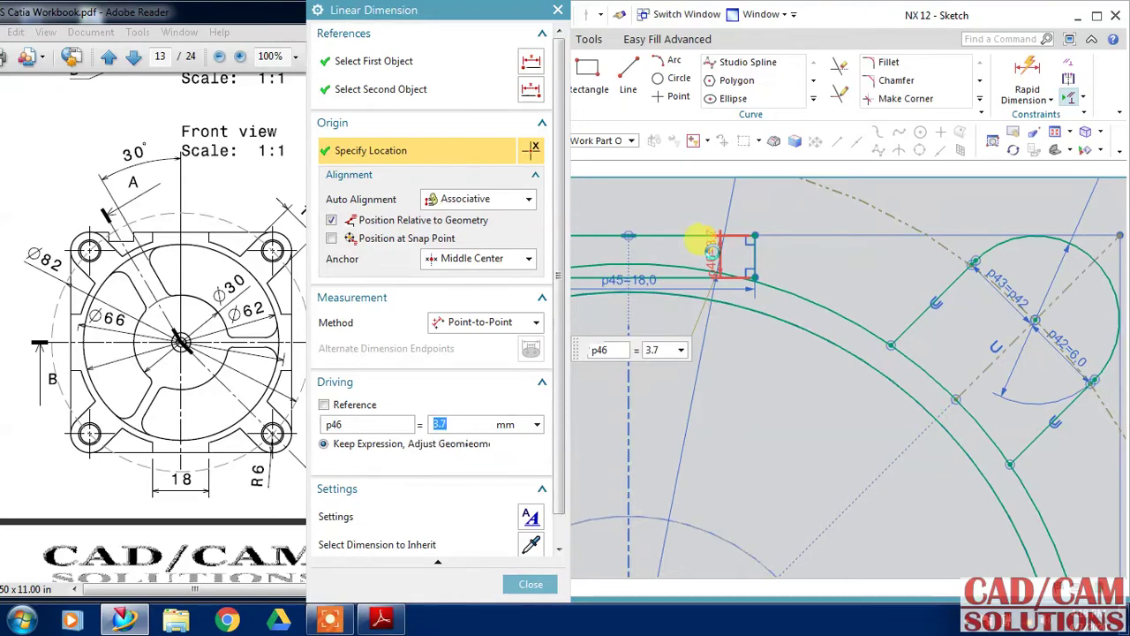
click(715, 255)
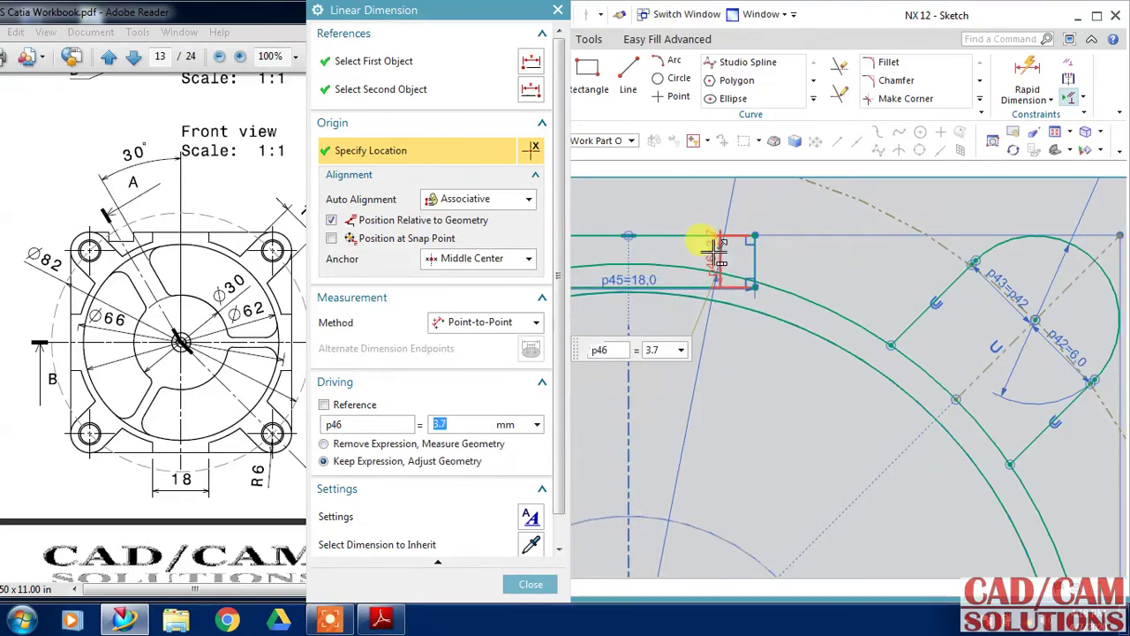
click(535, 588)
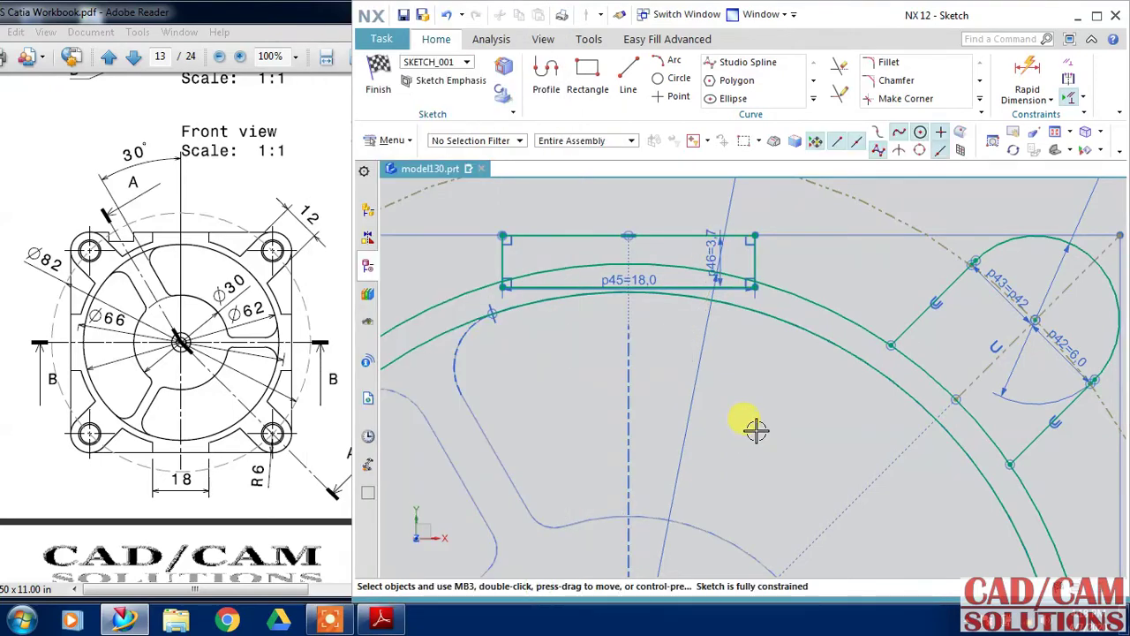
Quick Trim the two ring arcs beside the lug, the rectangle's bottom line, and the ring arc inside it
click(839, 66)
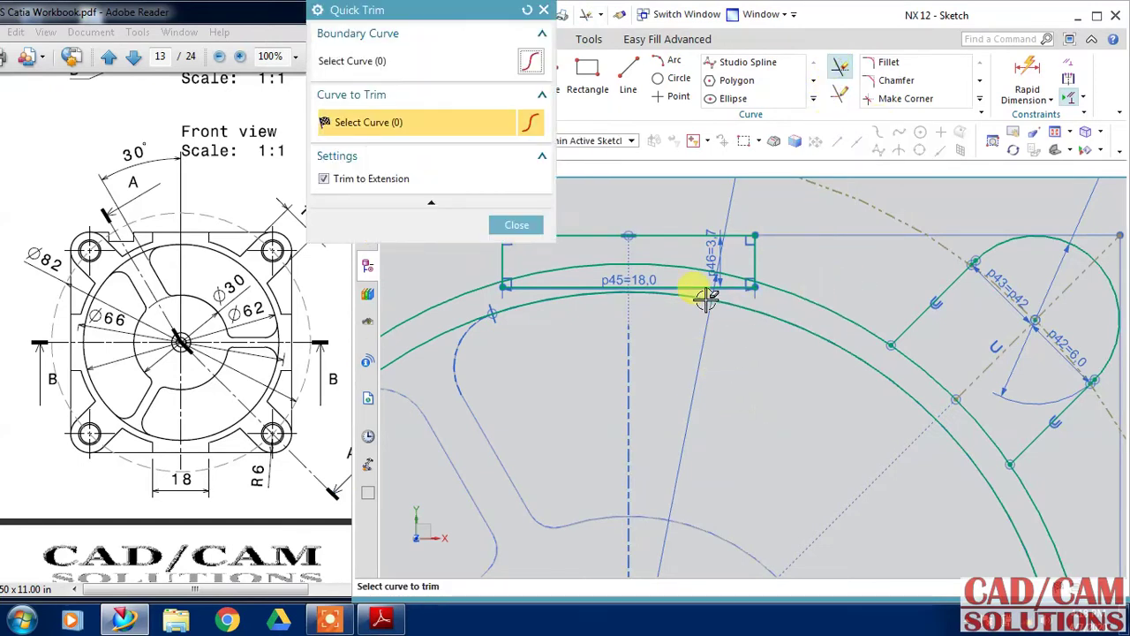
click(926, 369)
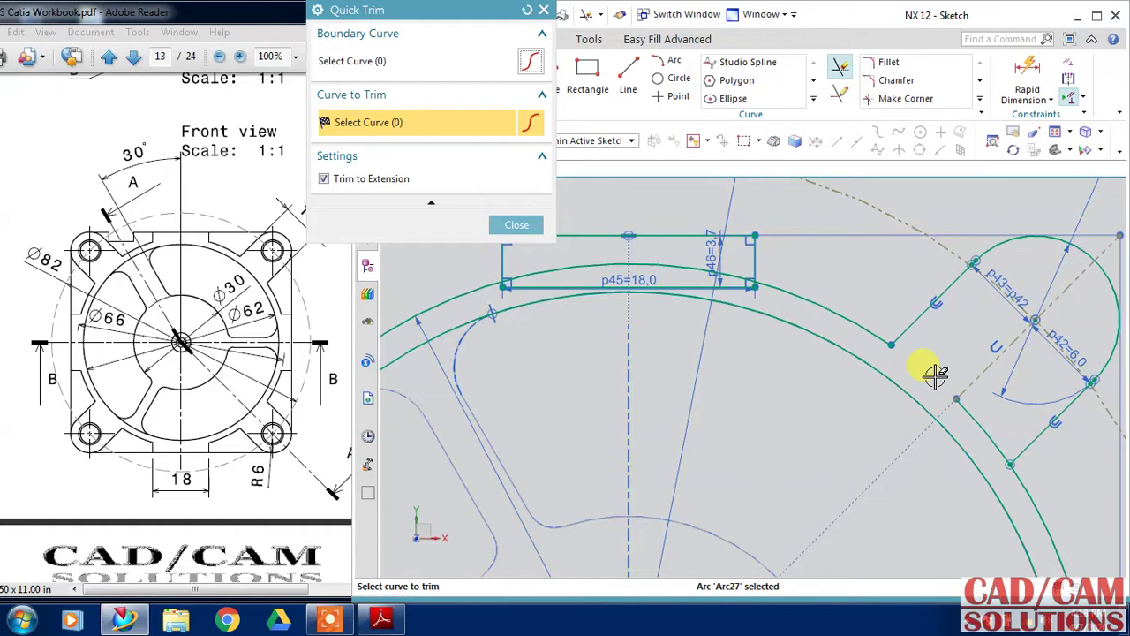
click(975, 411)
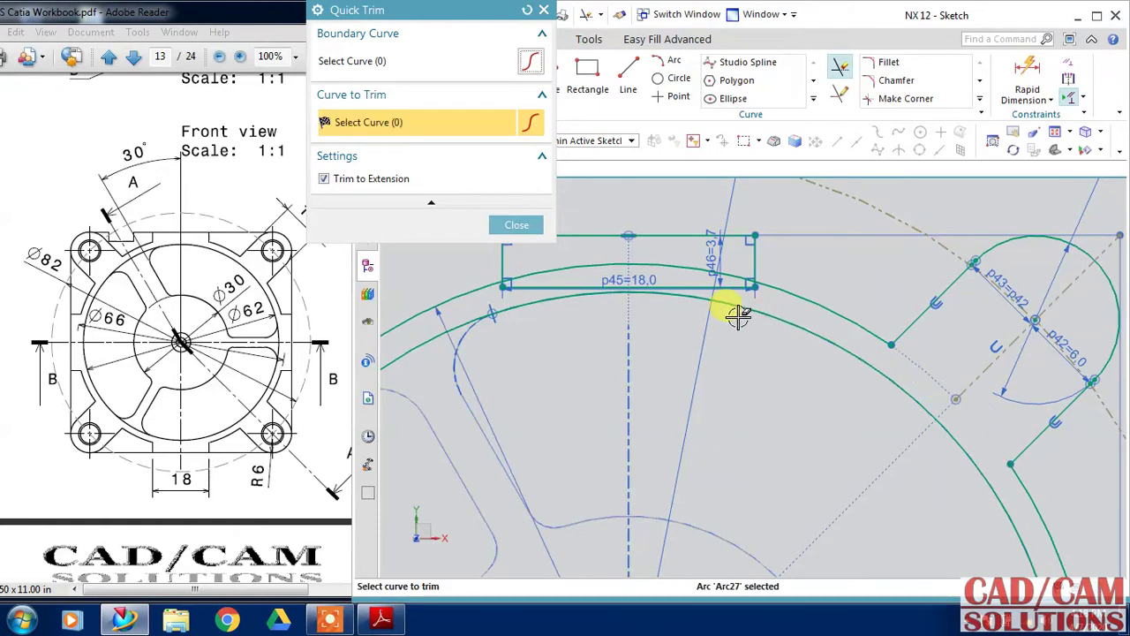
click(704, 287)
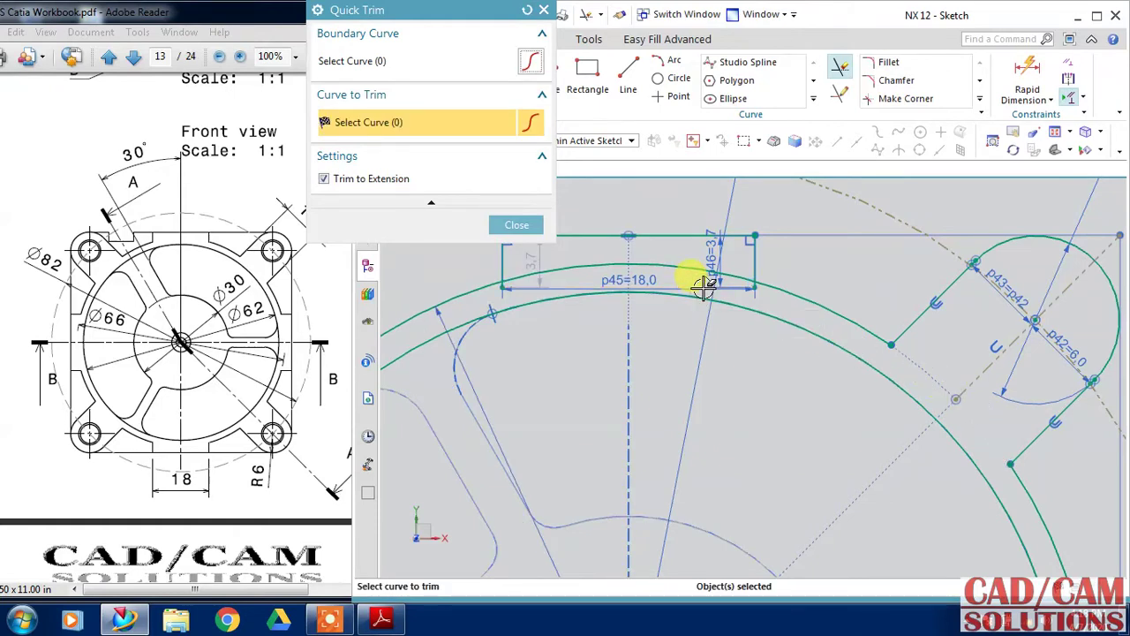
click(582, 268)
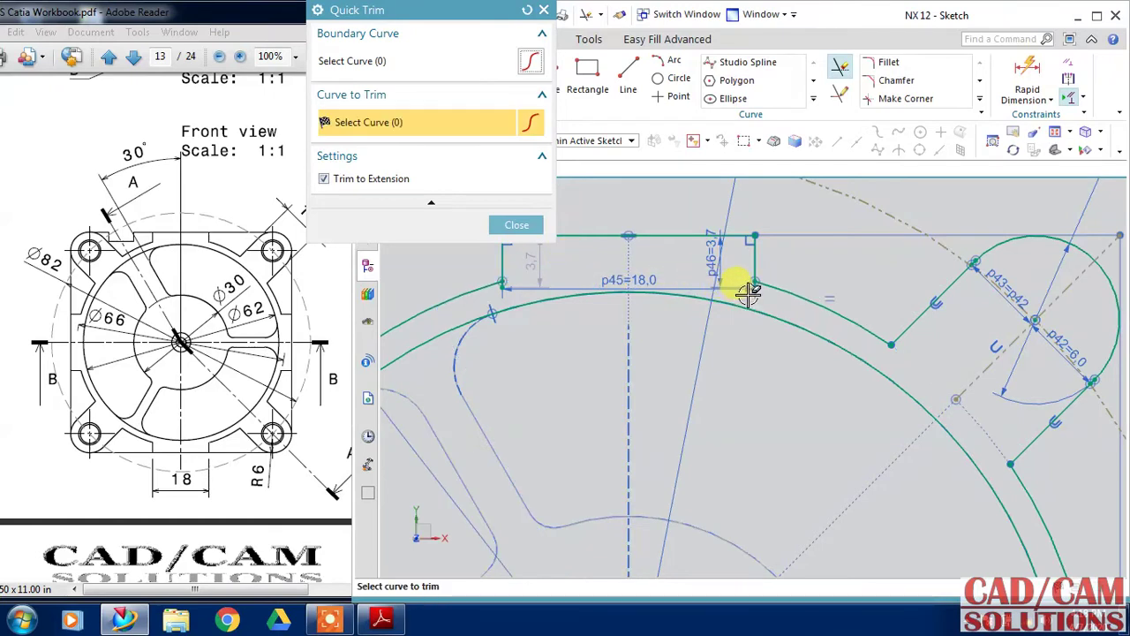
Join the rectangle's right and left sides to the ring arc with Make Corner
click(903, 99)
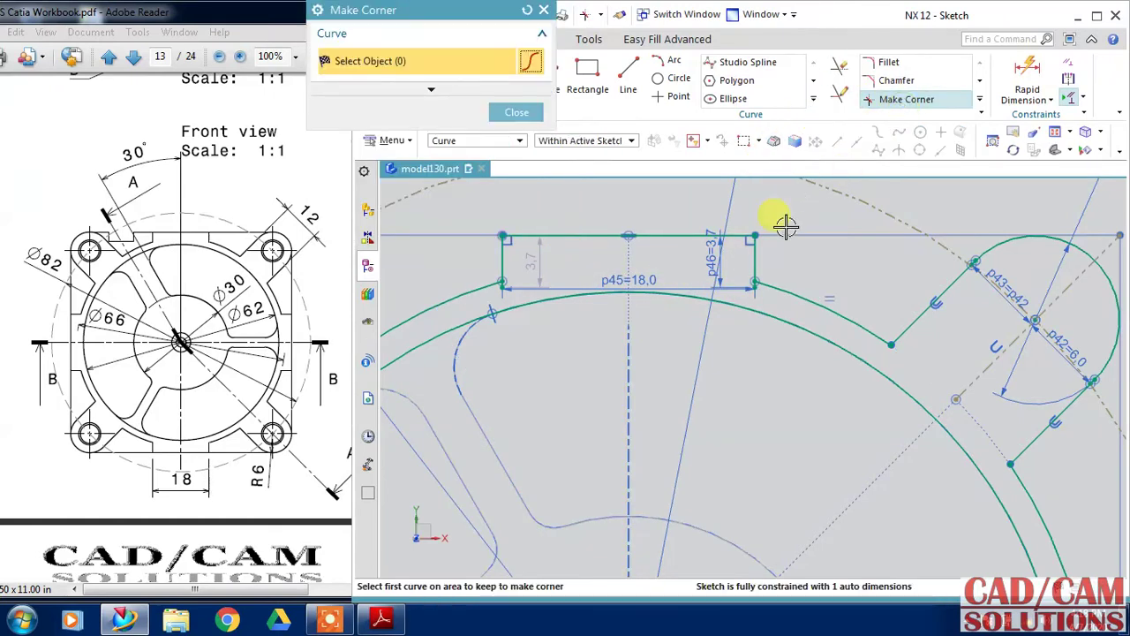
click(757, 256)
click(783, 290)
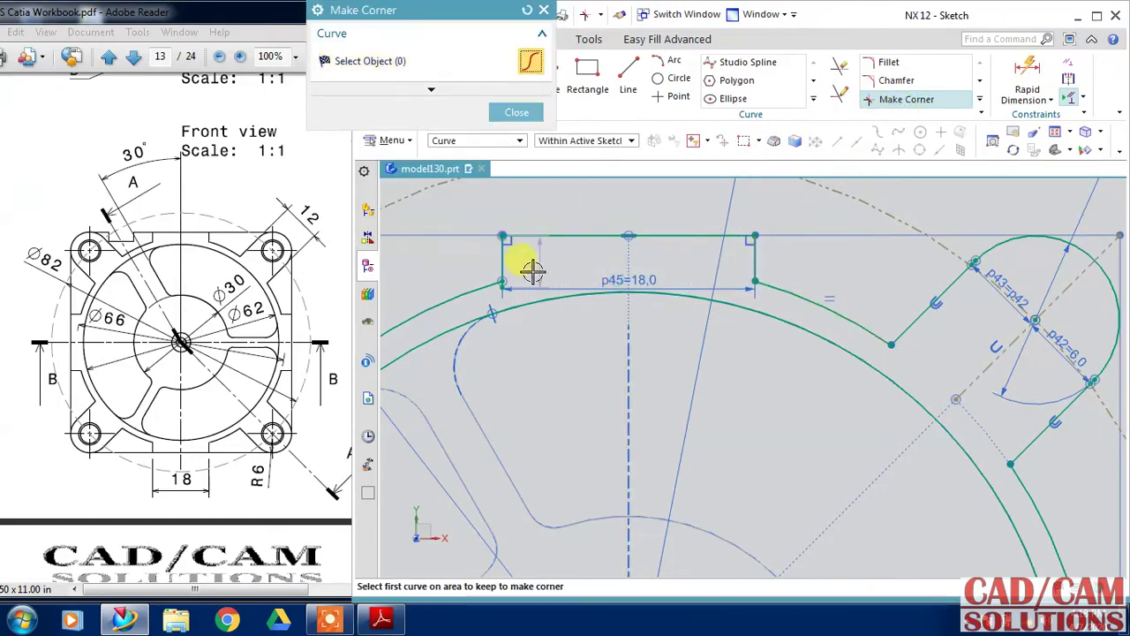
click(508, 267)
click(479, 291)
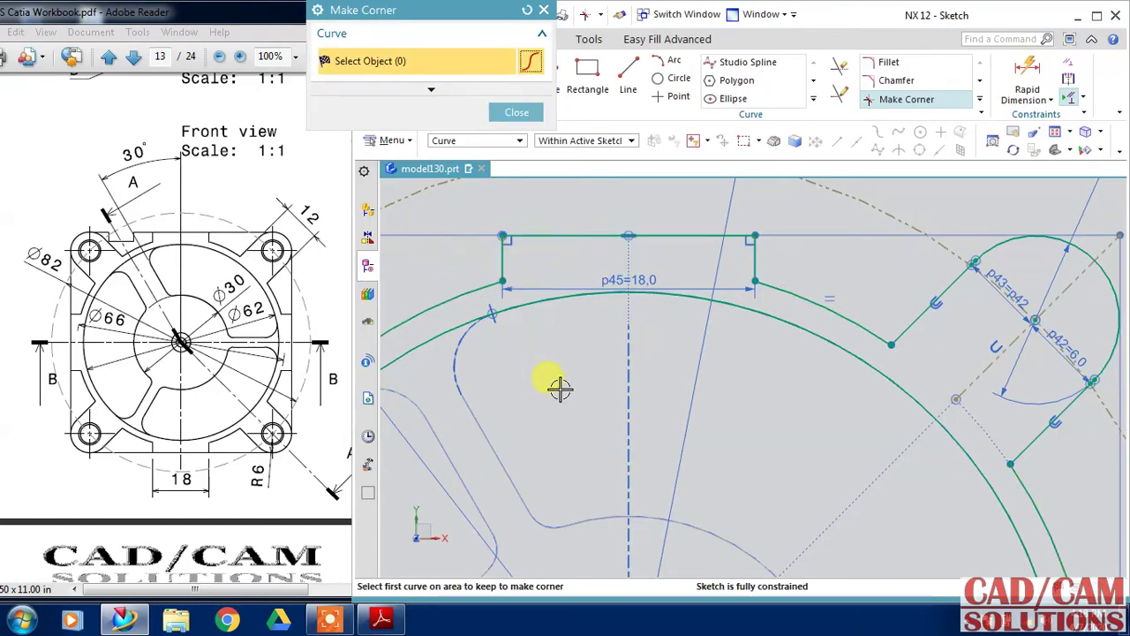
Close Make Corner and bring up Pattern Curve from the Curve gallery
scroll(560, 386, down, 3)
scroll(910, 353, down, 1)
scroll(927, 362, down, 2)
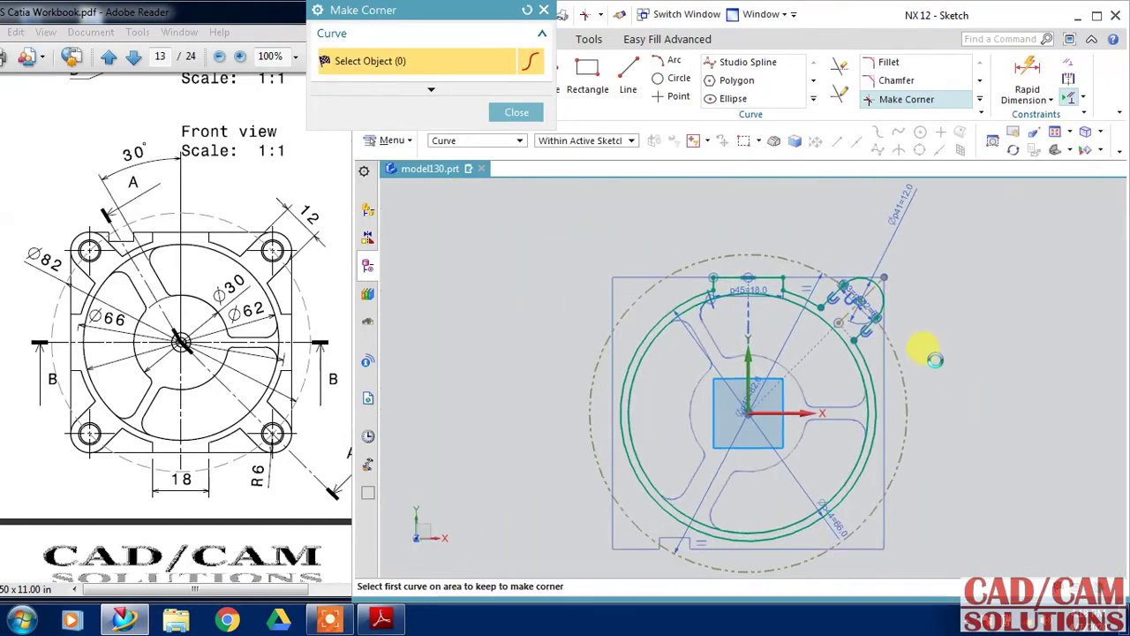
click(517, 112)
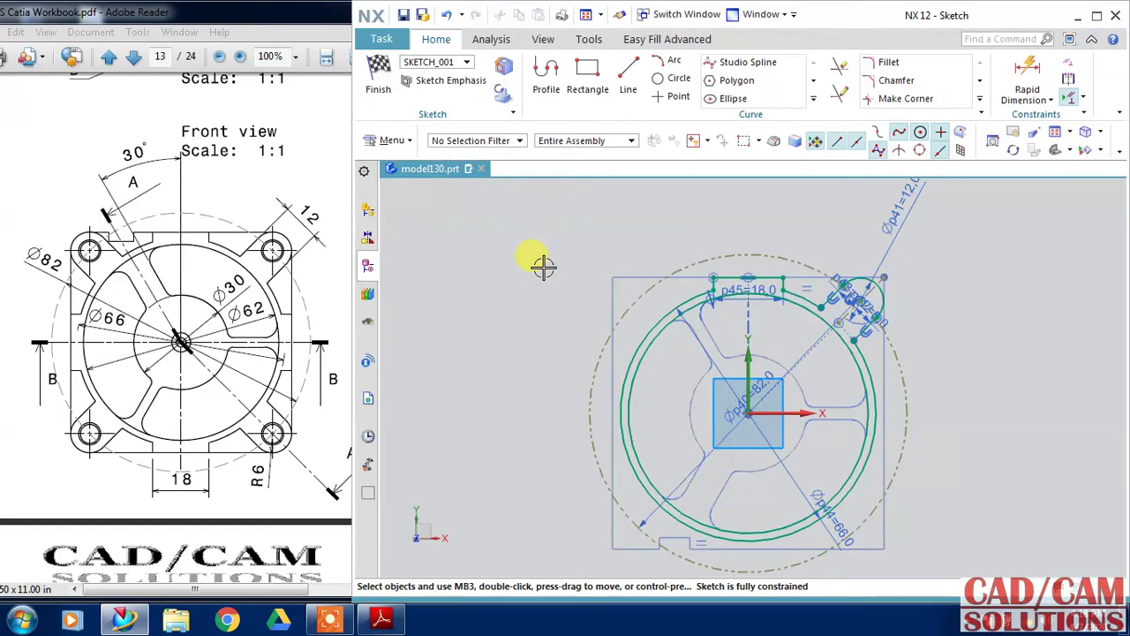
click(812, 98)
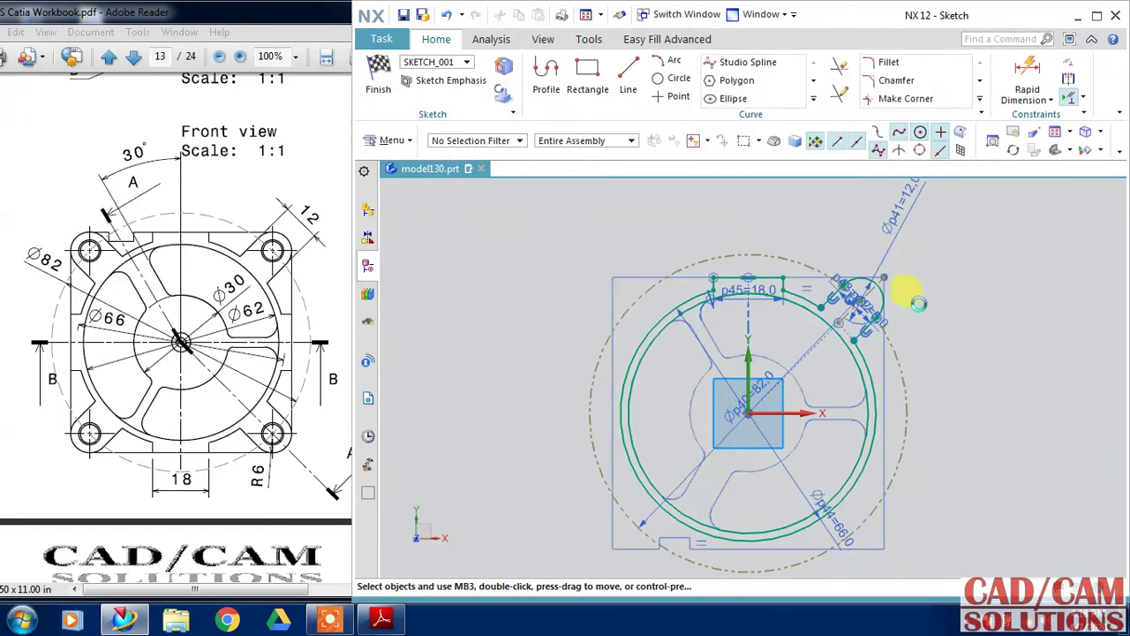
scroll(928, 315, up, 1)
Using the Single Curve filter, select the six notch and lug profile curves: top lines, diagonal, three lug arcs
scroll(857, 324, up, 1)
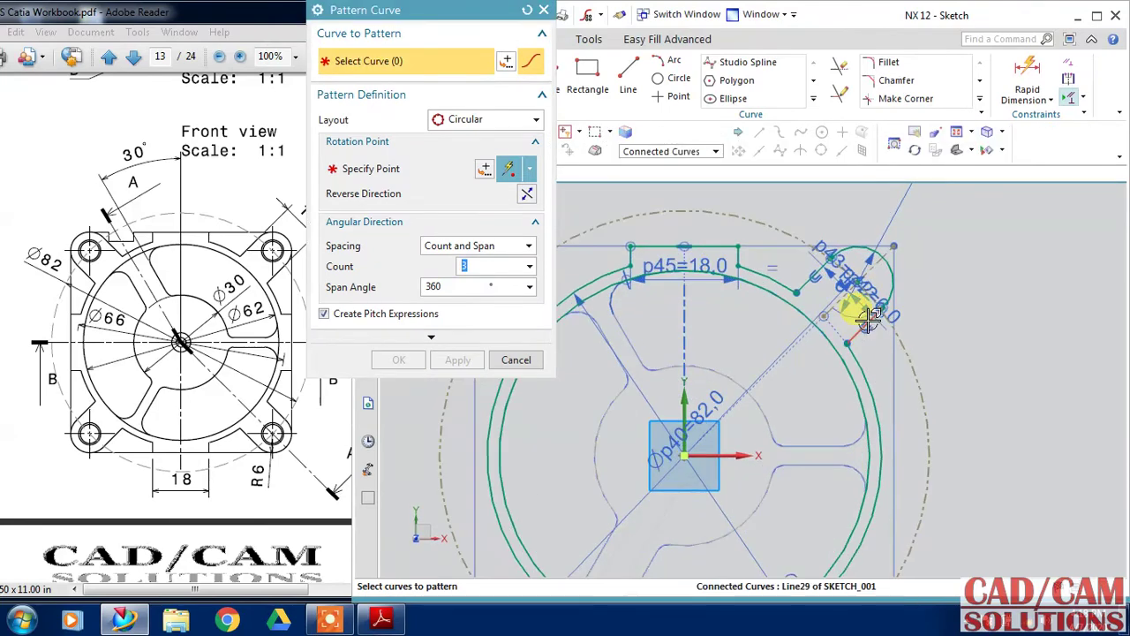
scroll(858, 309, up, 1)
click(861, 295)
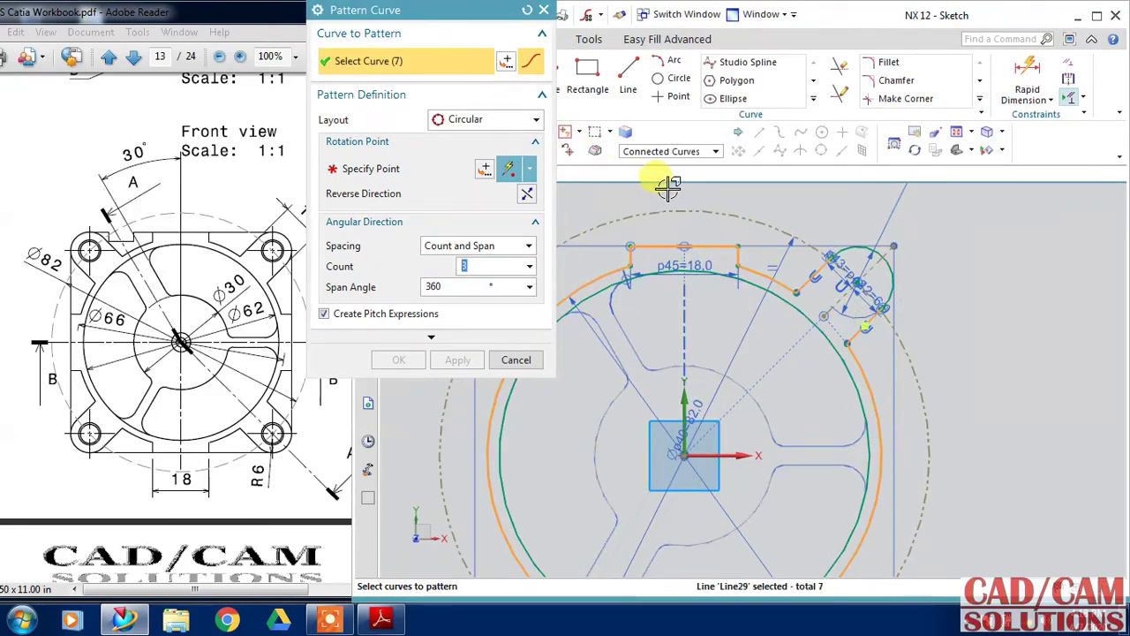
shift+click(746, 270)
click(687, 152)
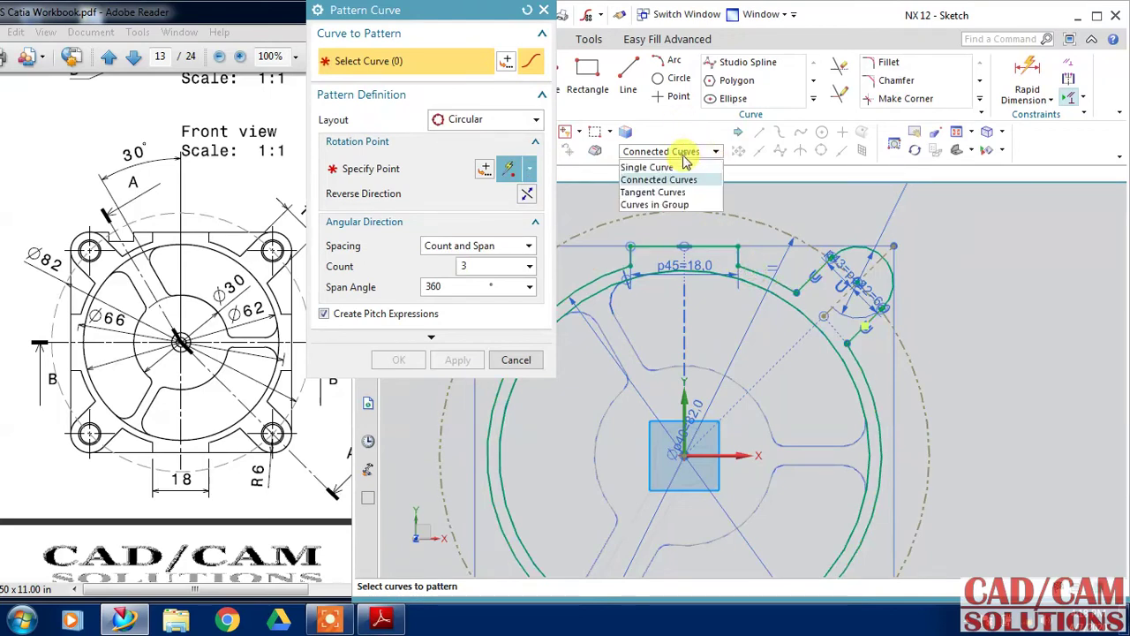
click(658, 167)
click(636, 251)
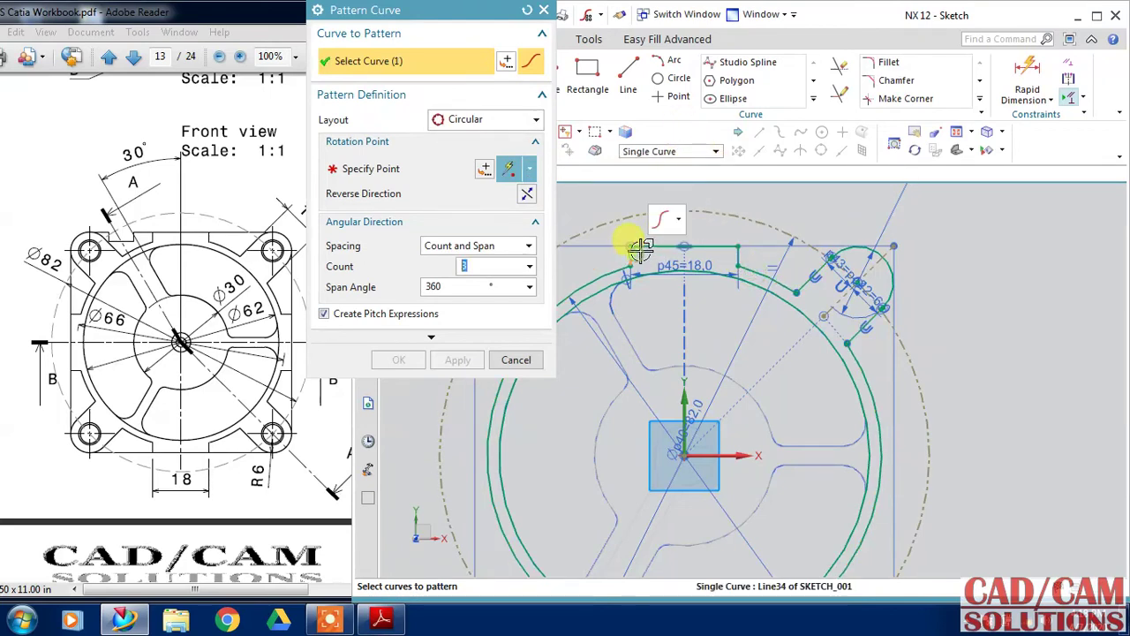
click(746, 250)
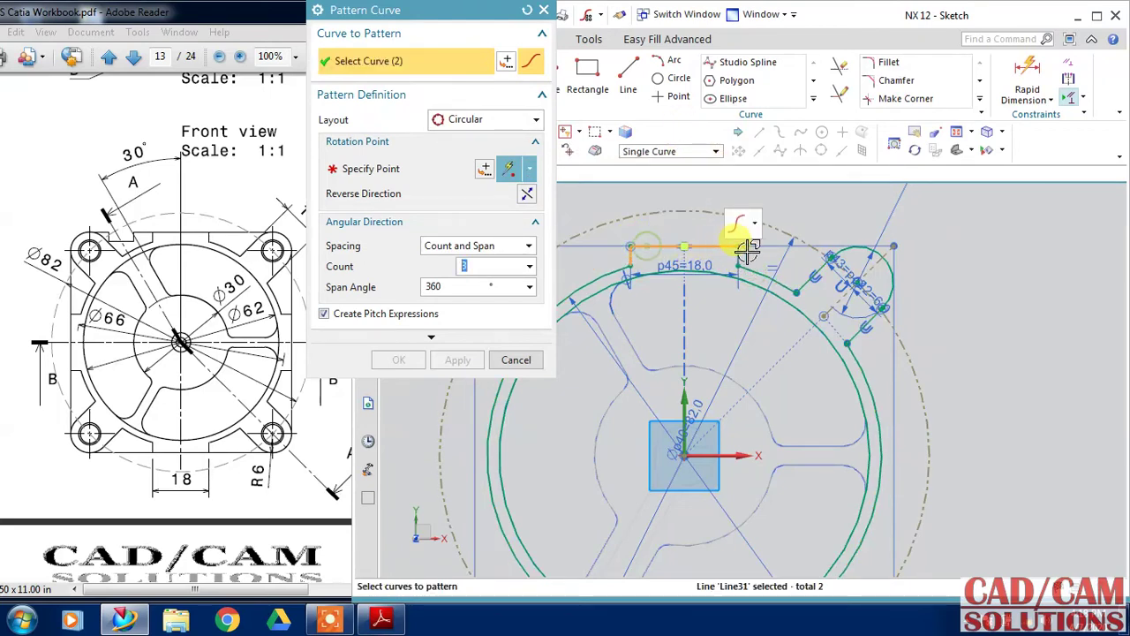
click(807, 265)
click(865, 249)
click(890, 290)
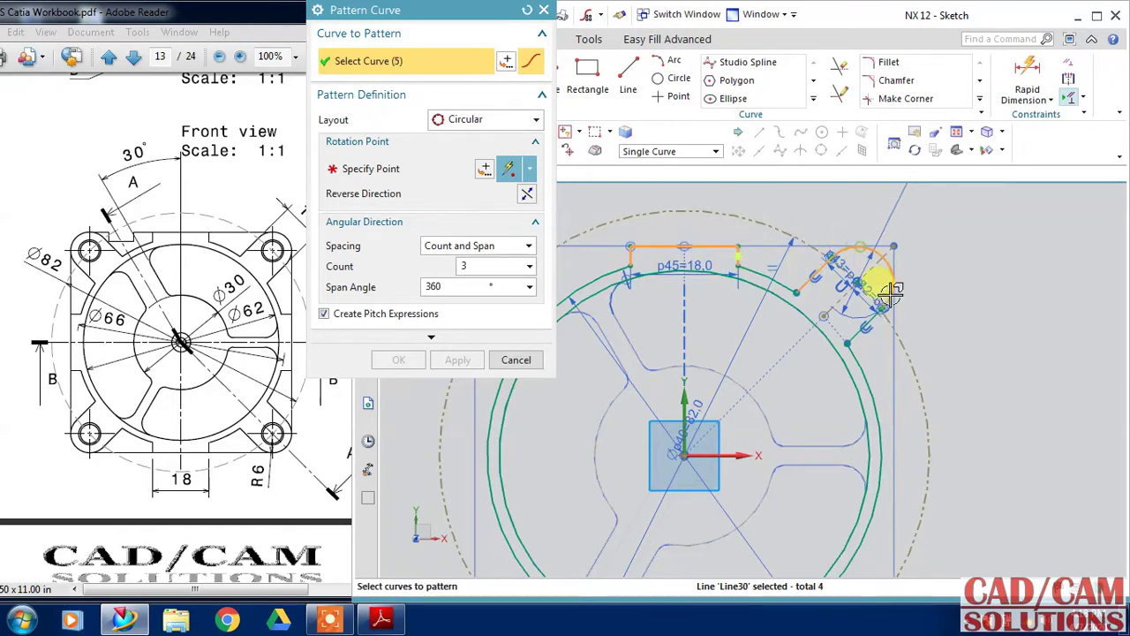
click(858, 315)
Pattern the selected curves circularly about the sketch centre, count 4 over 360°
click(422, 176)
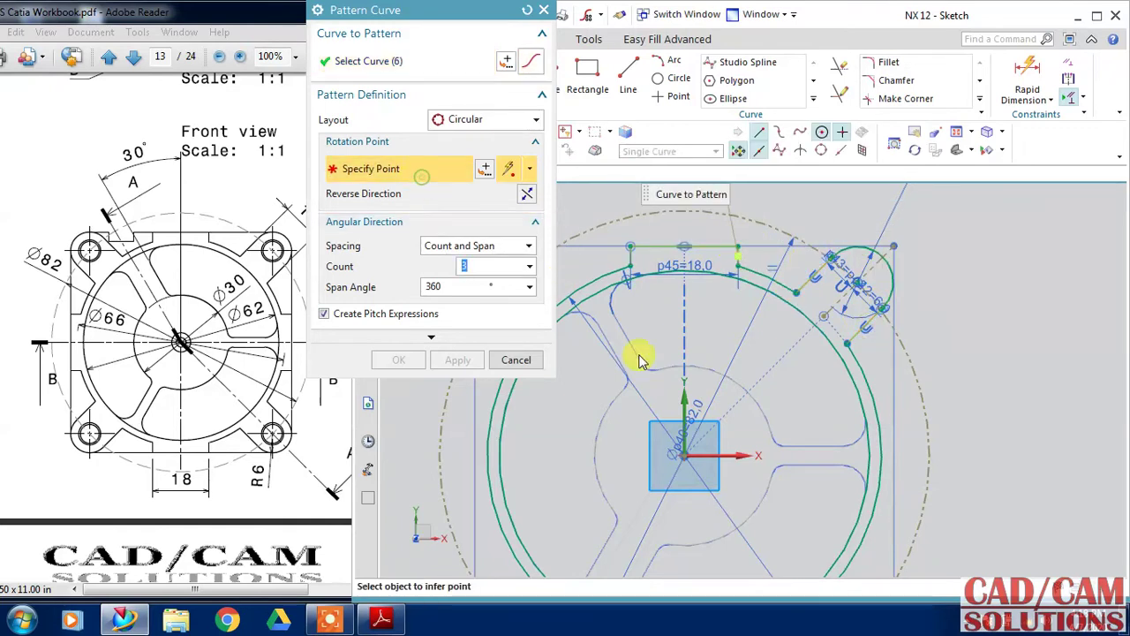
click(680, 455)
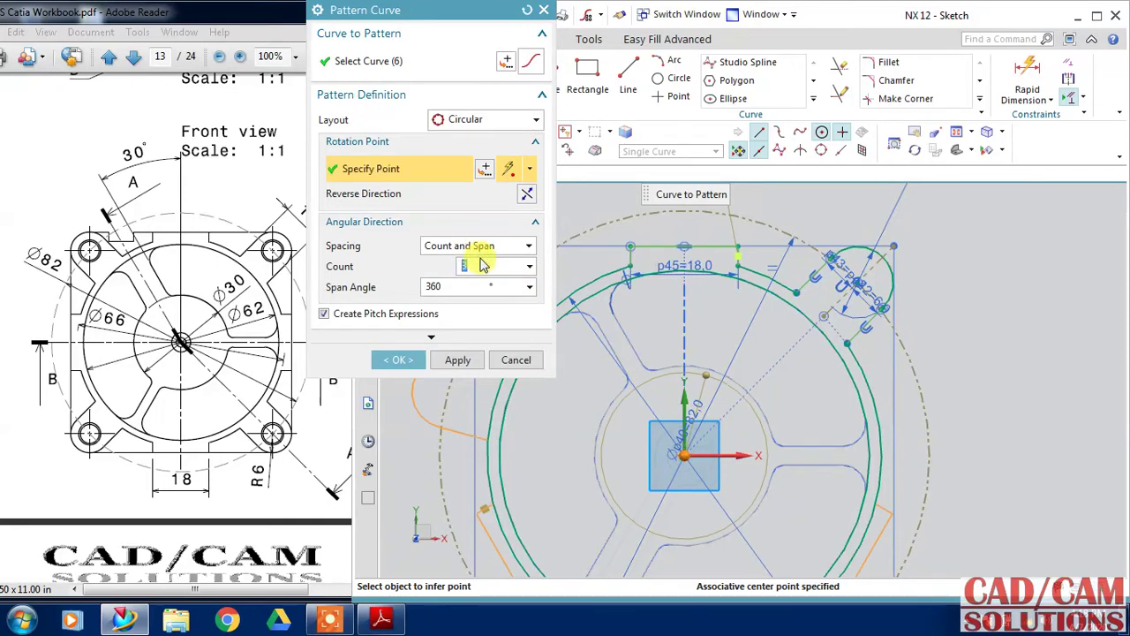
text(4)
click(467, 288)
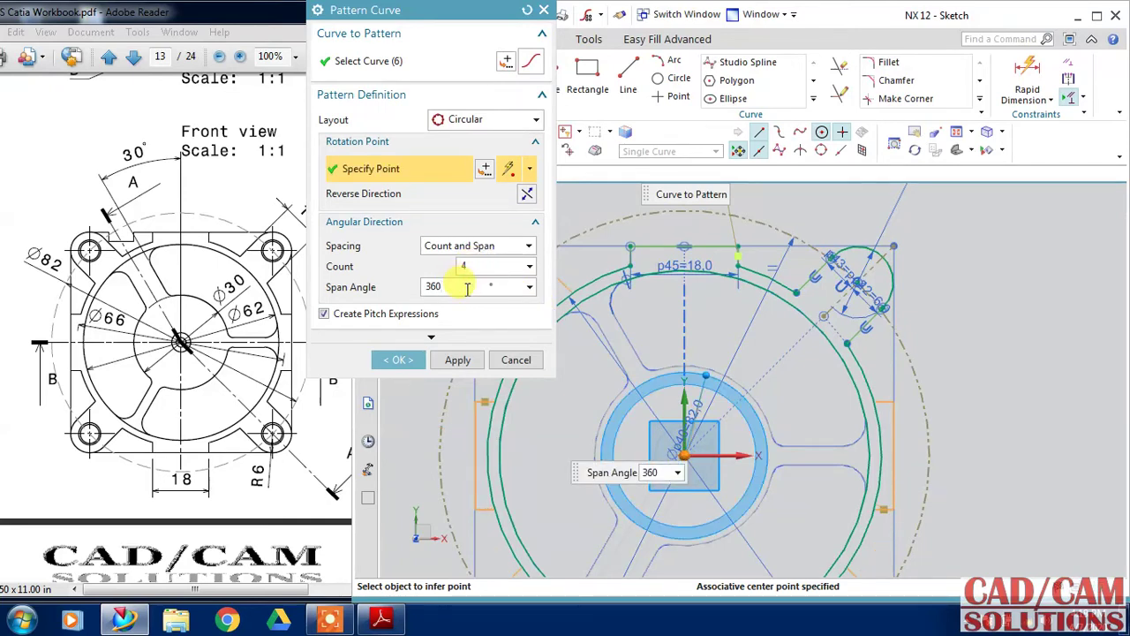
click(390, 360)
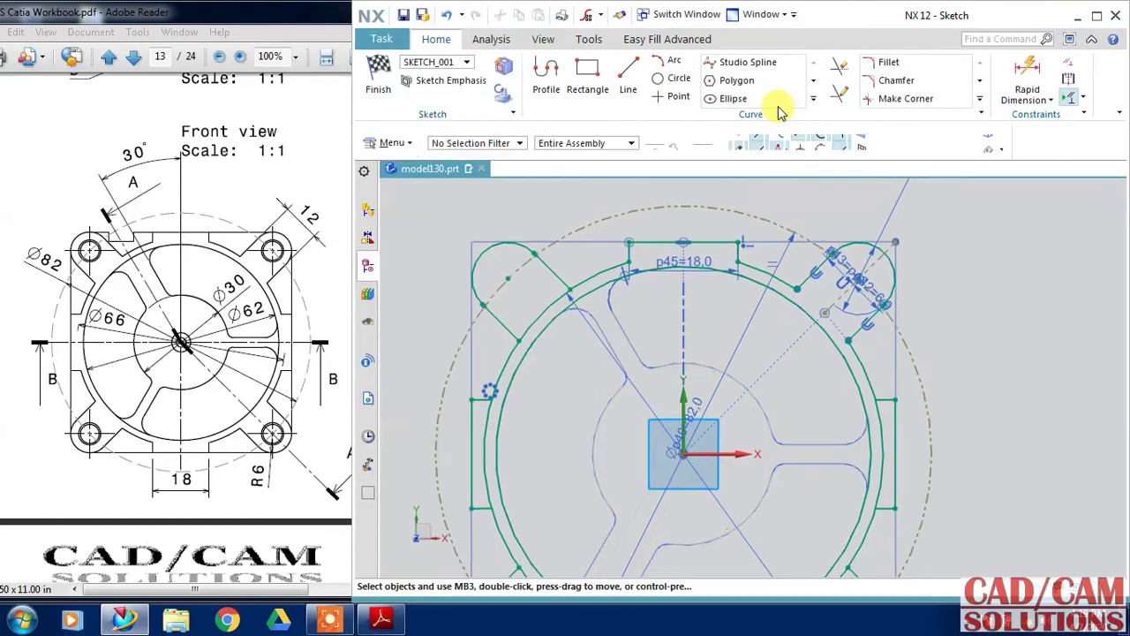
Quick Trim the ring segments at the top-left lug, the right slot, and the bottom
click(839, 69)
click(536, 307)
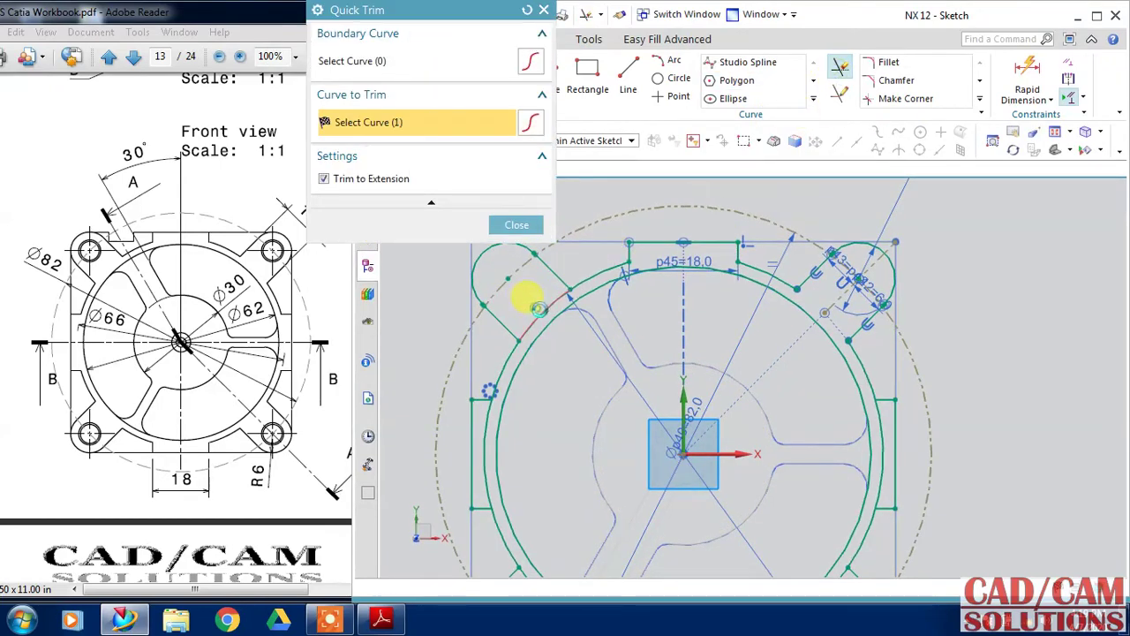
click(867, 406)
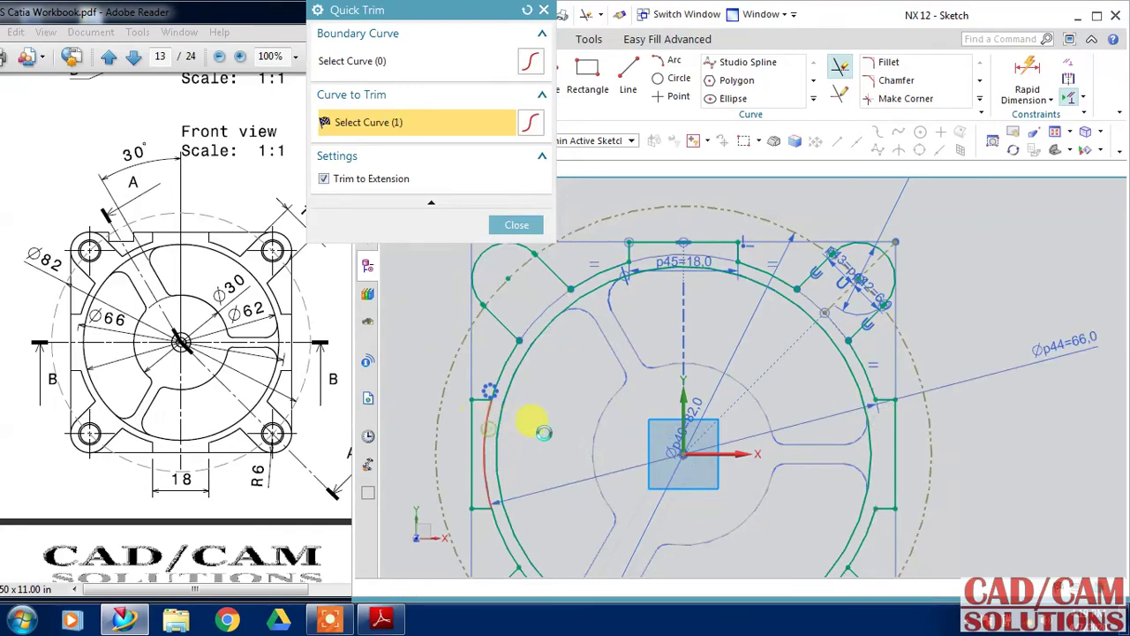
scroll(638, 459, up, 1)
scroll(632, 457, down, 1)
scroll(626, 454, down, 2)
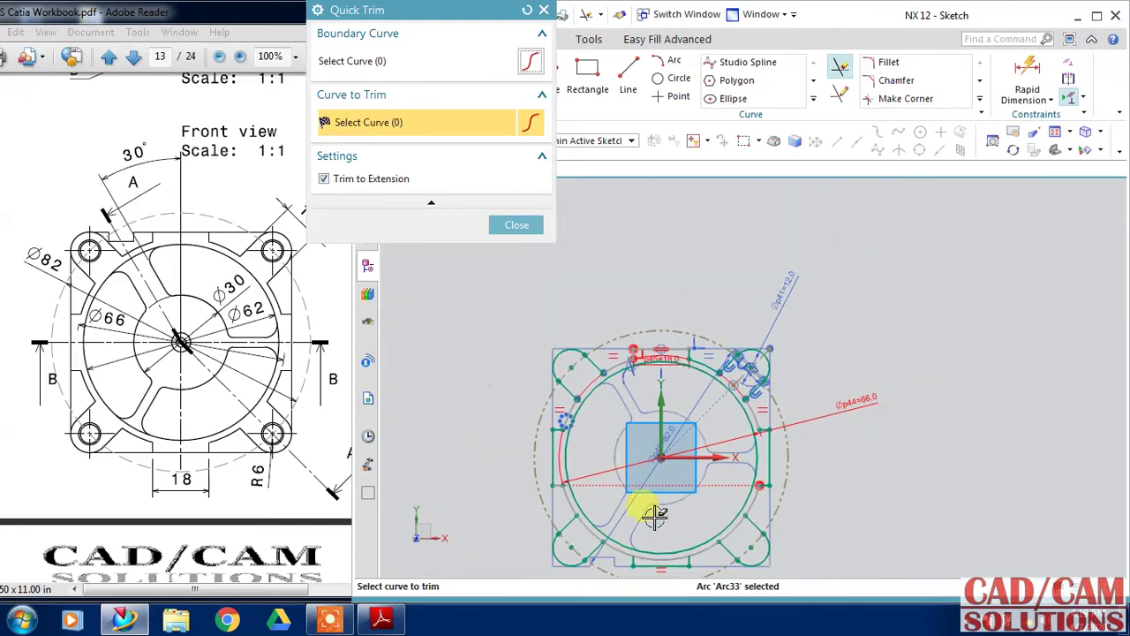
scroll(651, 530, up, 1)
scroll(658, 561, up, 2)
click(661, 563)
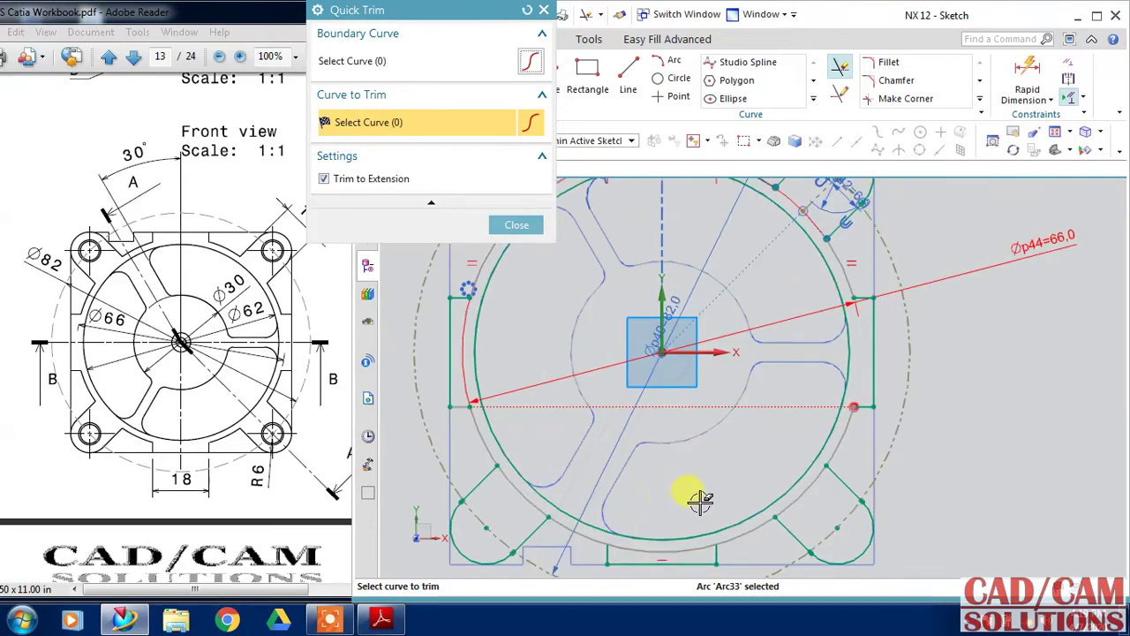
Trim the lower-left, bottom and lower-right arc segments, then close Quick Trim
scroll(766, 485, down, 1)
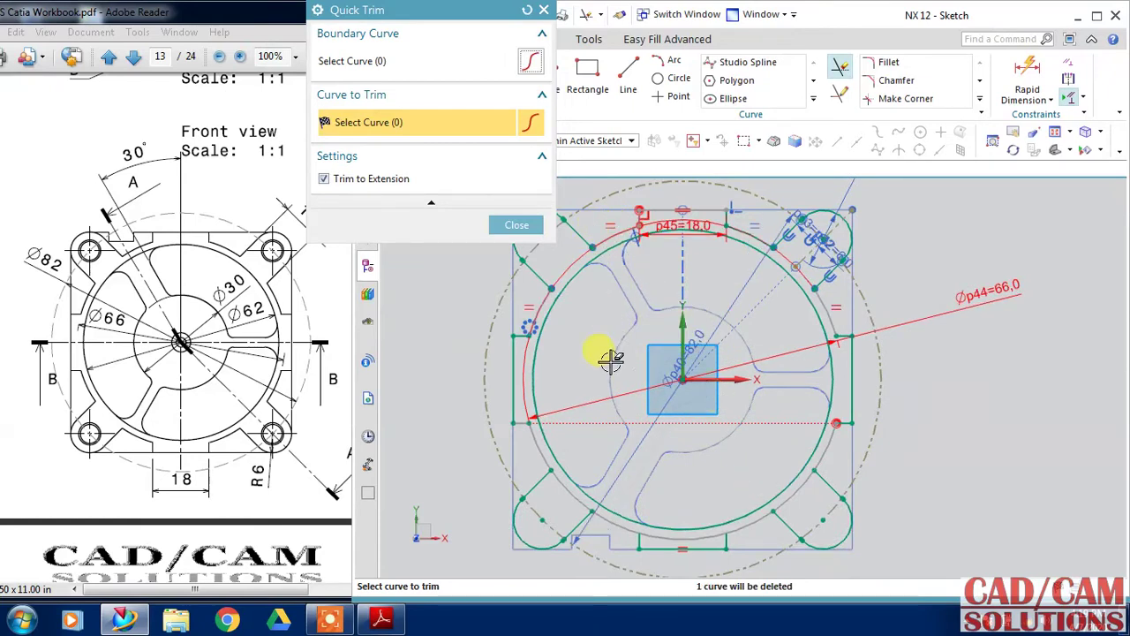
click(572, 483)
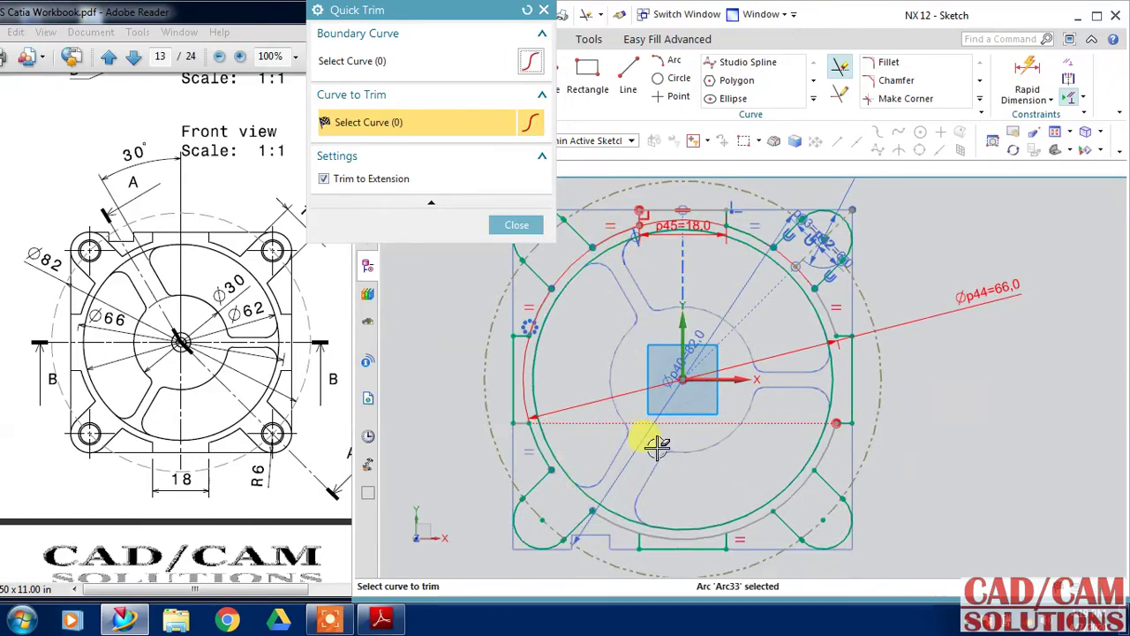
click(690, 533)
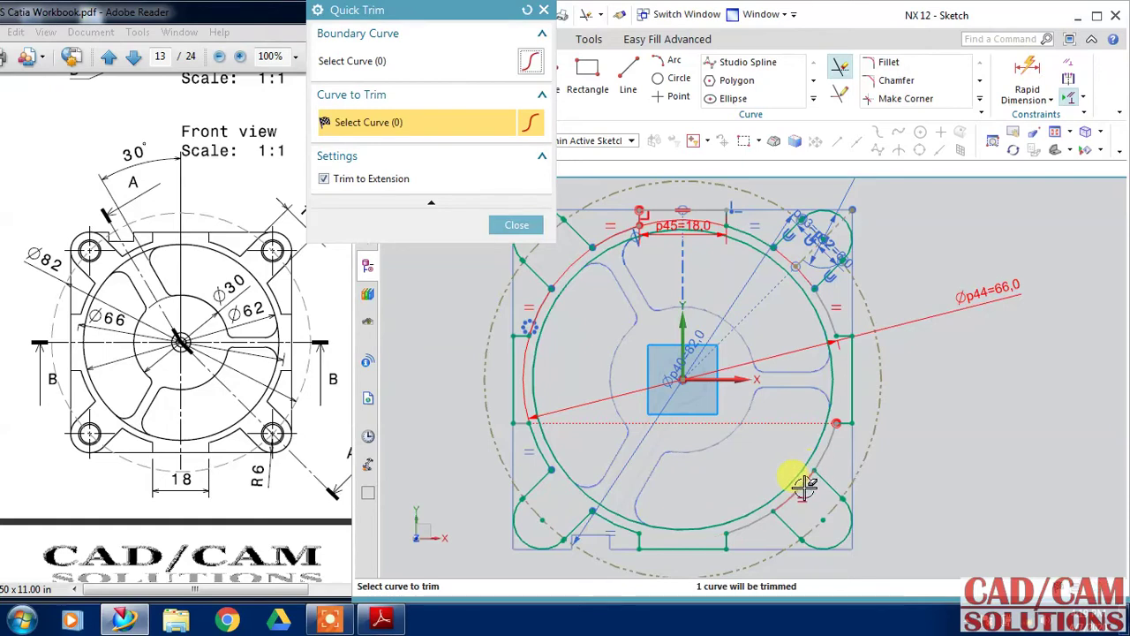
click(798, 478)
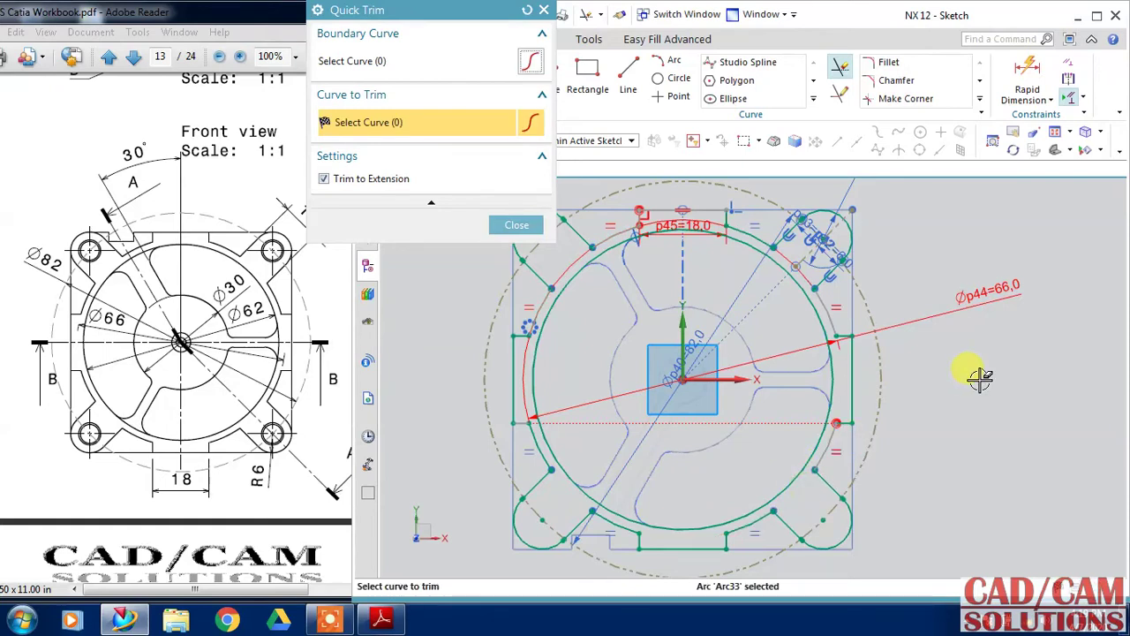
click(517, 226)
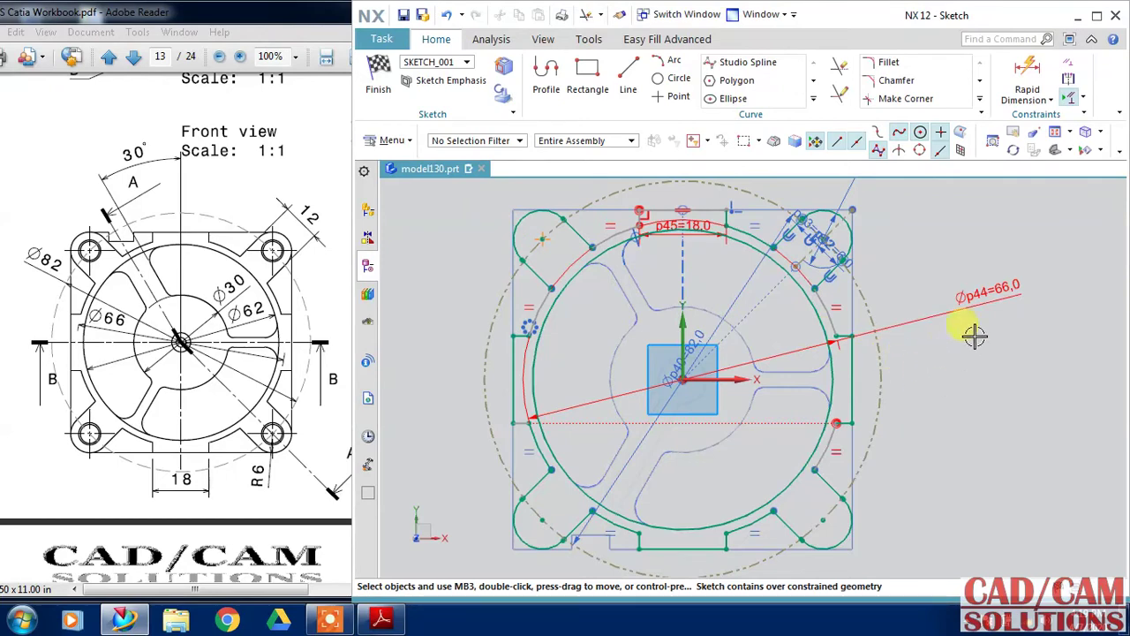
Delete the 18.0 dimension and confirm the warning
click(697, 240)
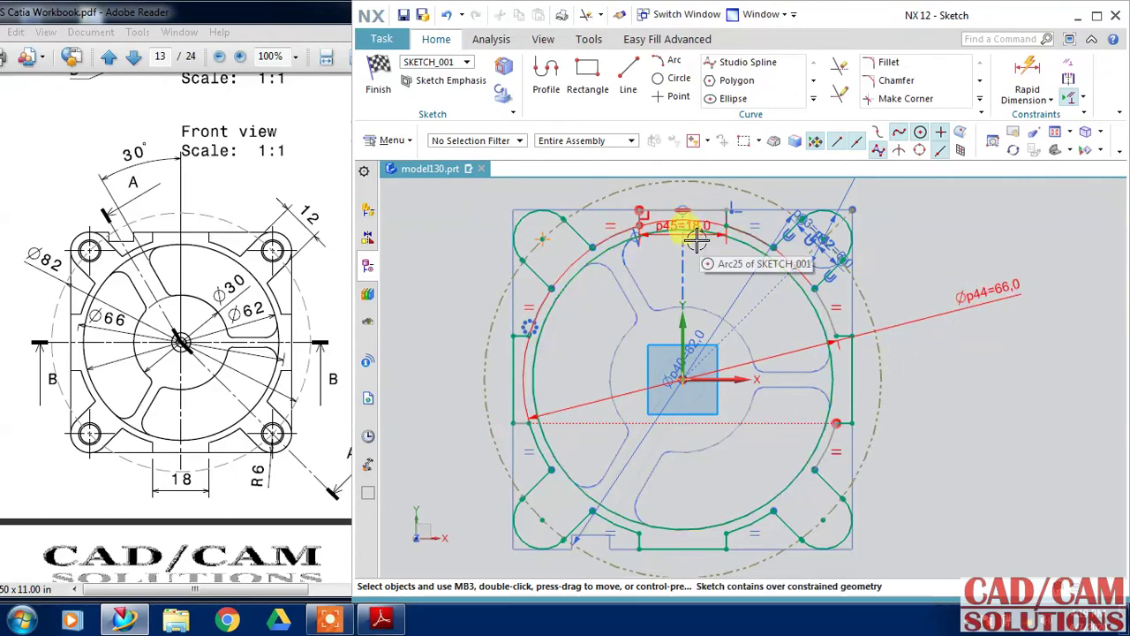
scroll(697, 240, up, 2)
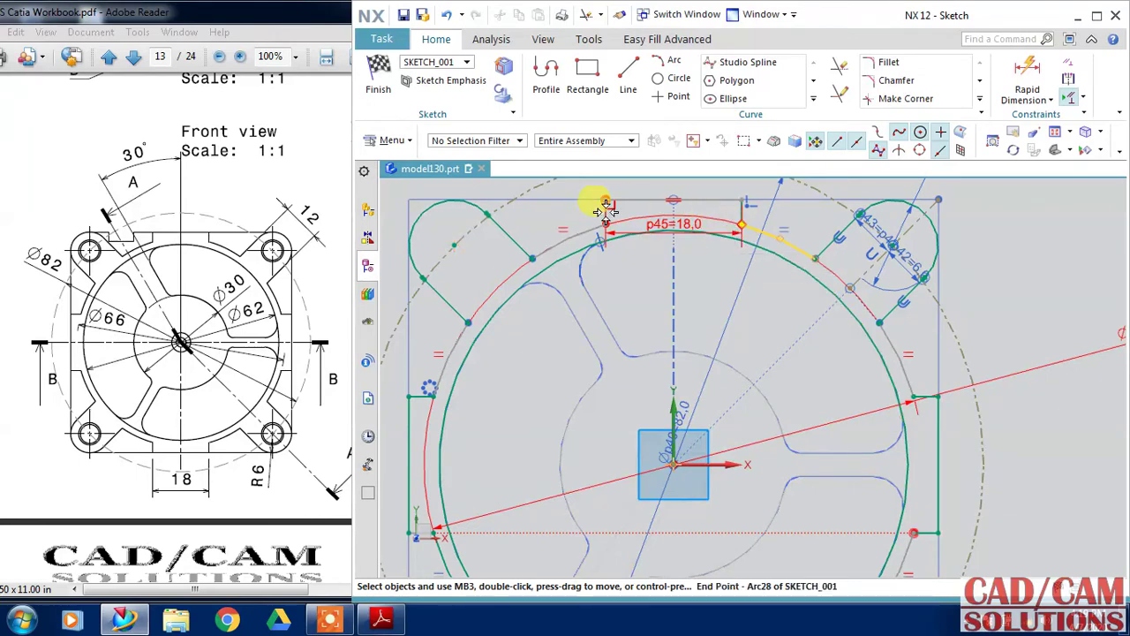
scroll(606, 222, up, 3)
scroll(603, 236, down, 1)
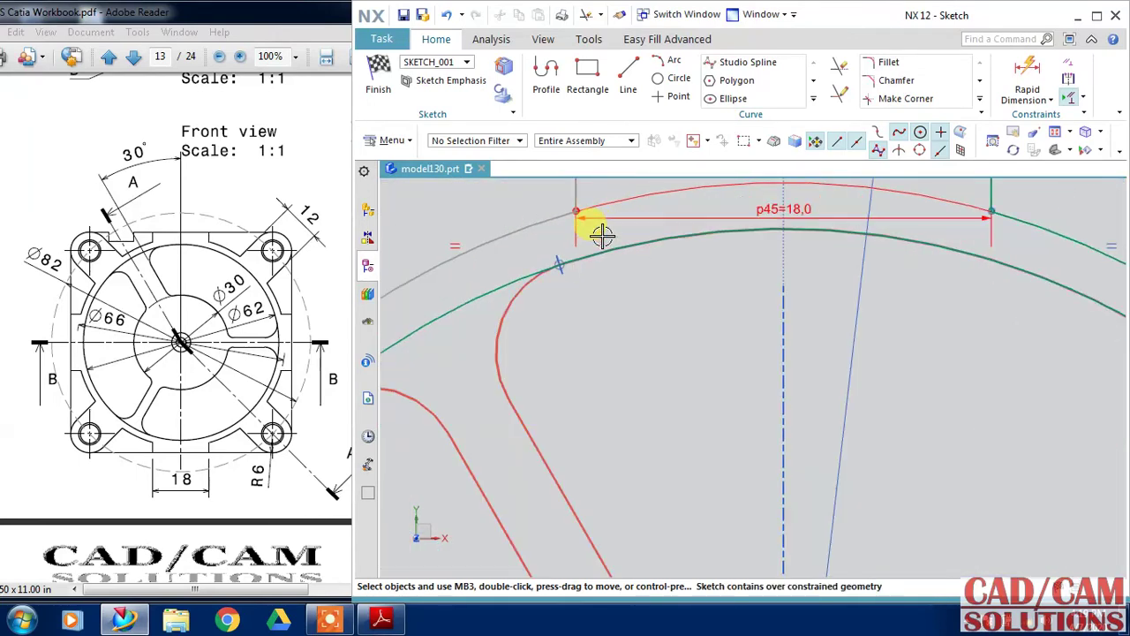
right_click(589, 215)
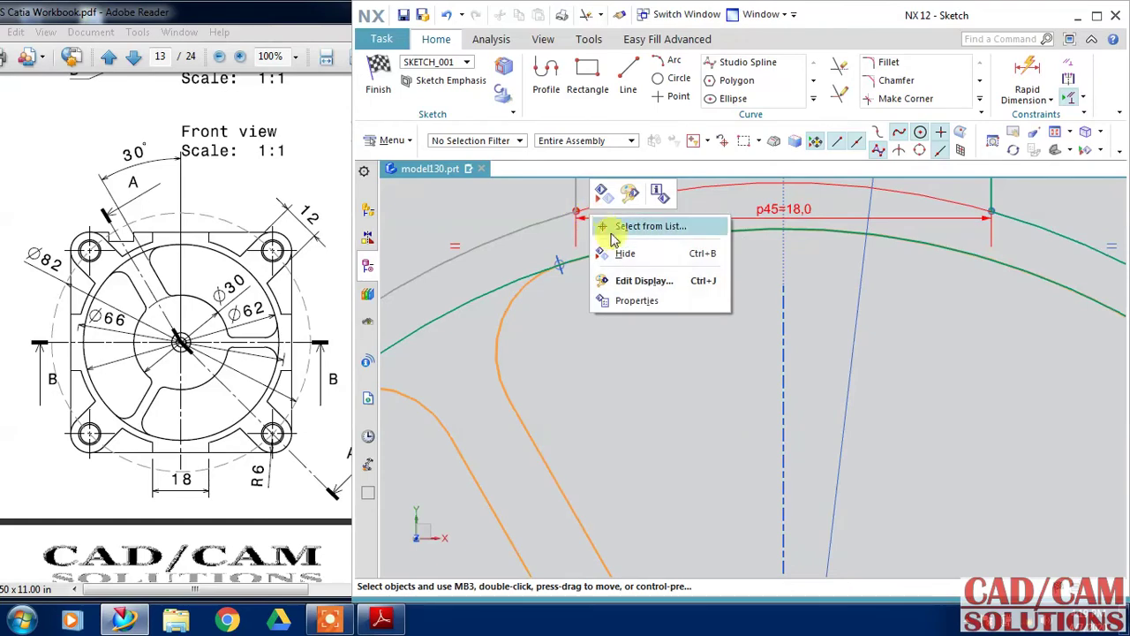
click(800, 207)
right_click(800, 207)
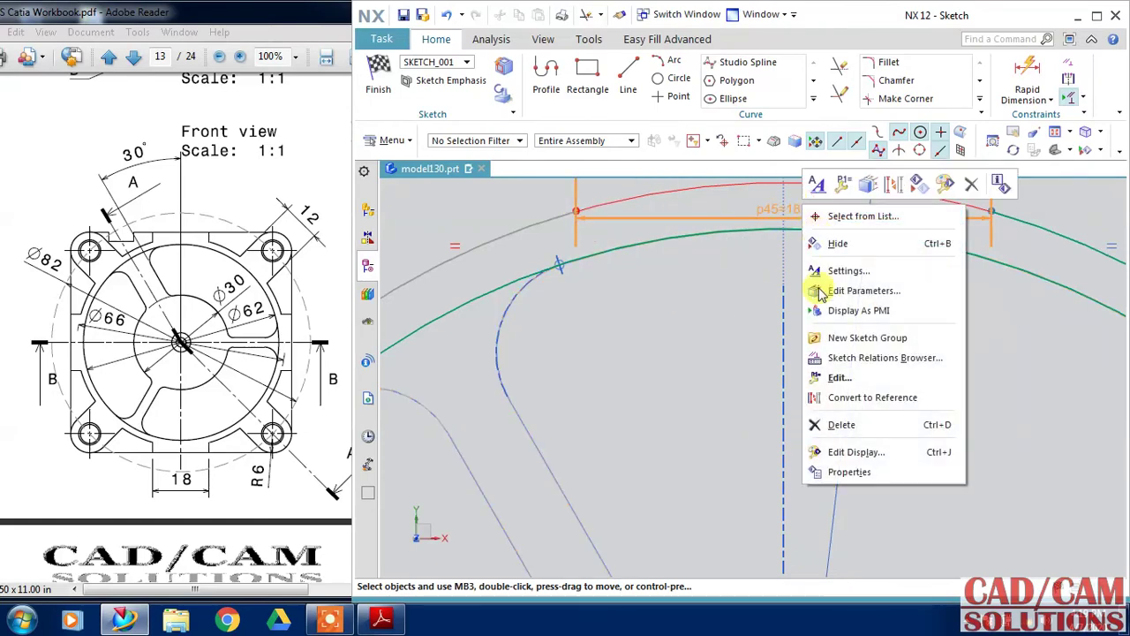
click(835, 423)
click(756, 342)
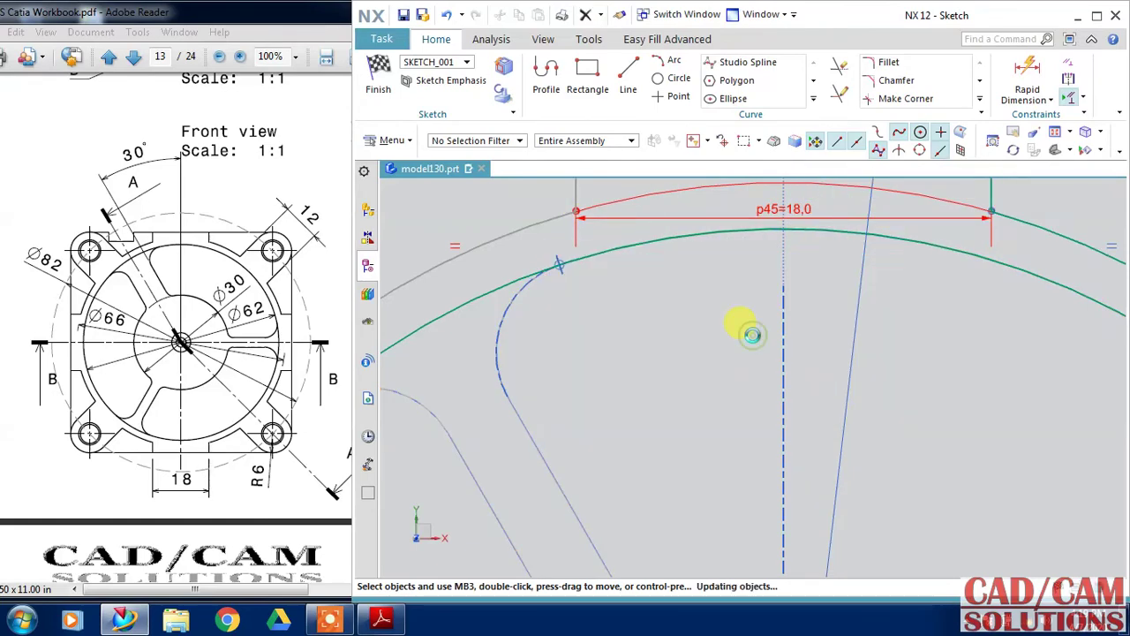
Delete the Ø66.0 diameter dimension and confirm
scroll(768, 354, down, 5)
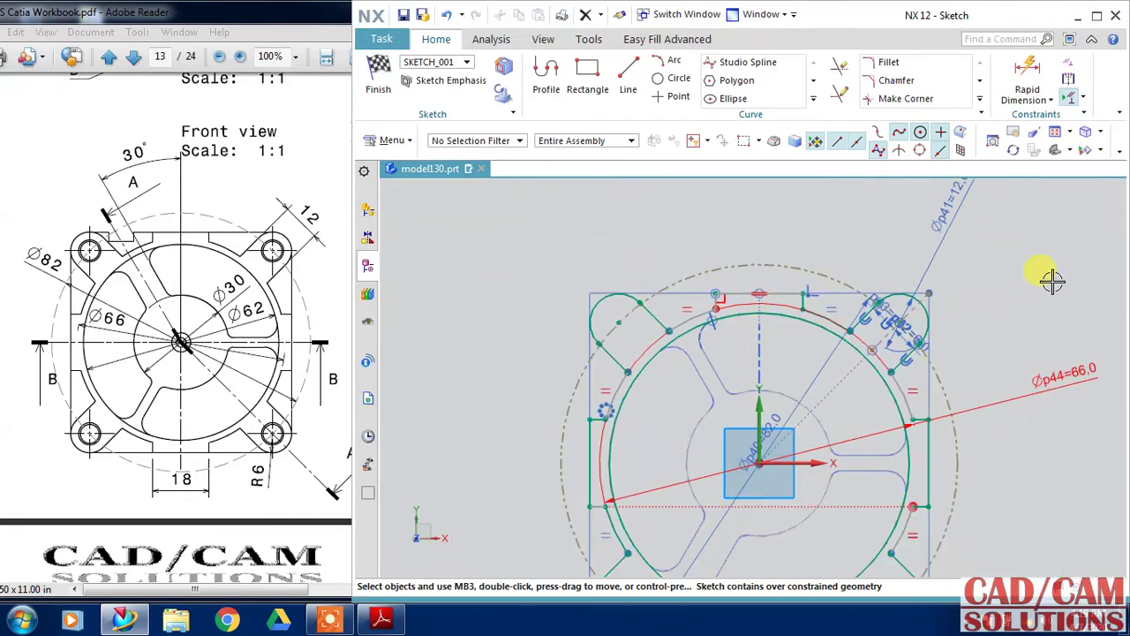
scroll(1052, 280, down, 2)
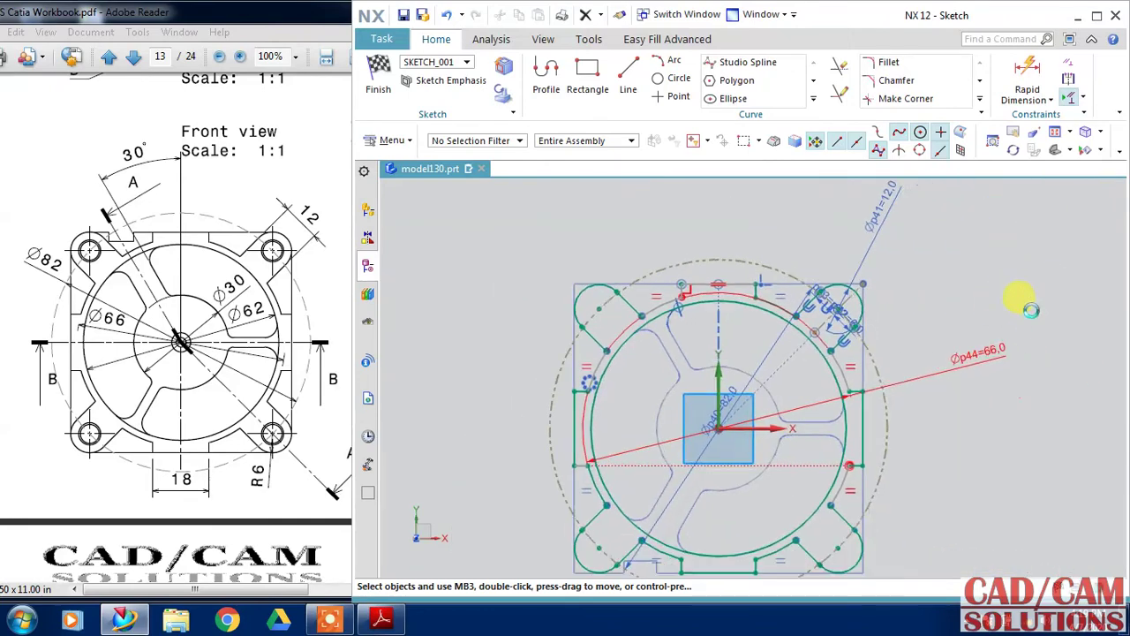
click(877, 355)
key(Delete)
click(749, 345)
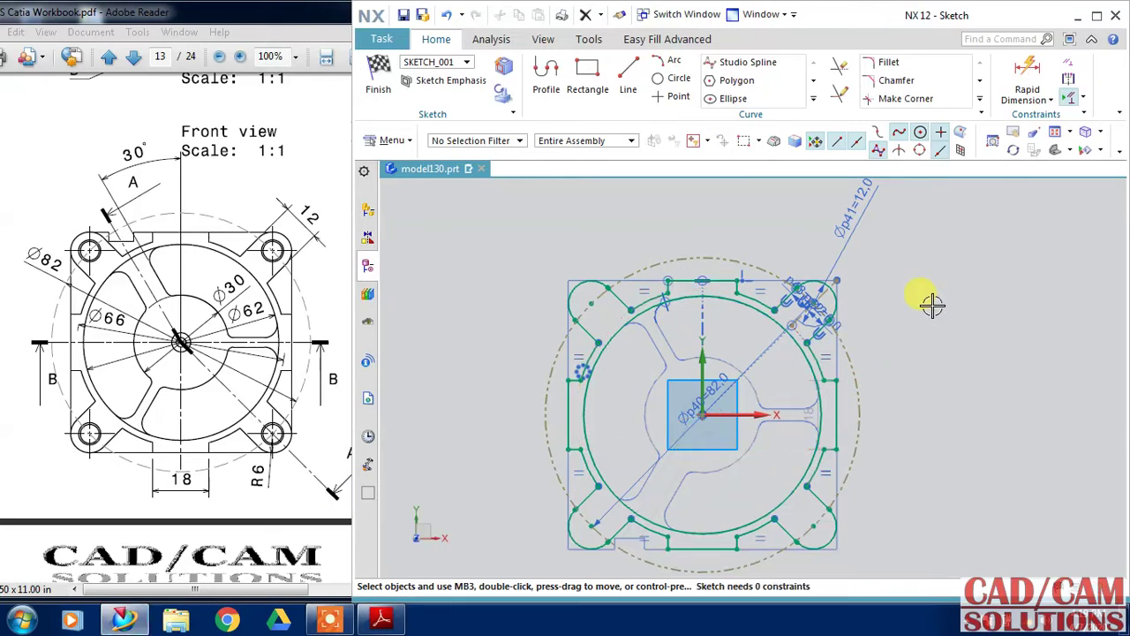
Finish the sketch, orbit to inspect the updated flange body, and reopen SKETCH_001
click(378, 80)
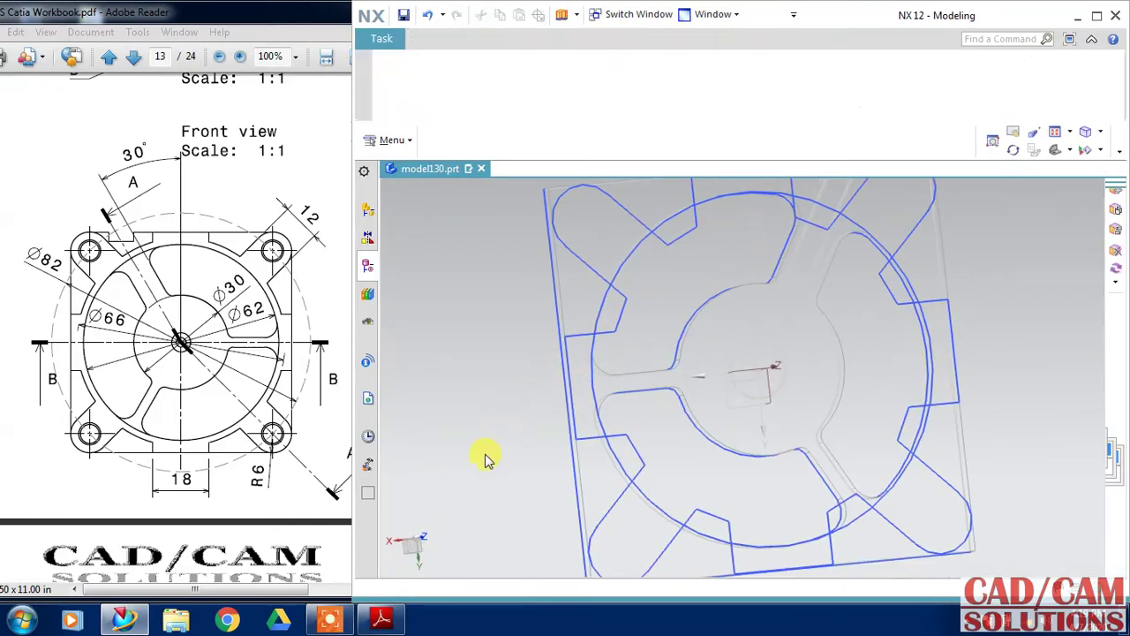
mouse_move(483, 461)
middle_down()
mouse_move(489, 355)
mouse_move(462, 298)
middle_up()
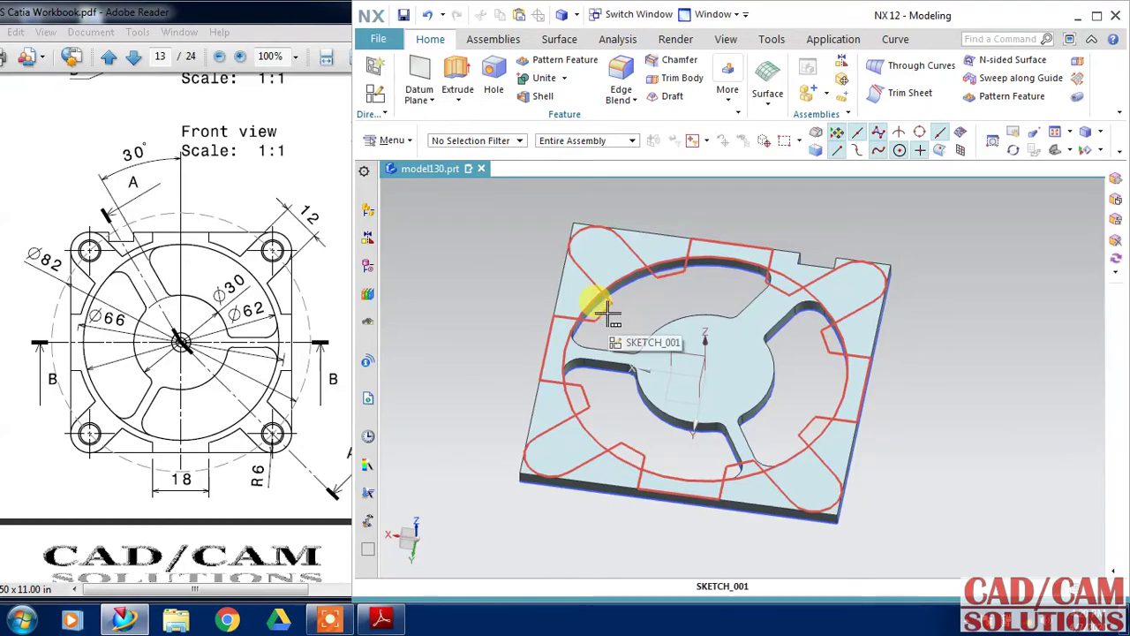
click(608, 311)
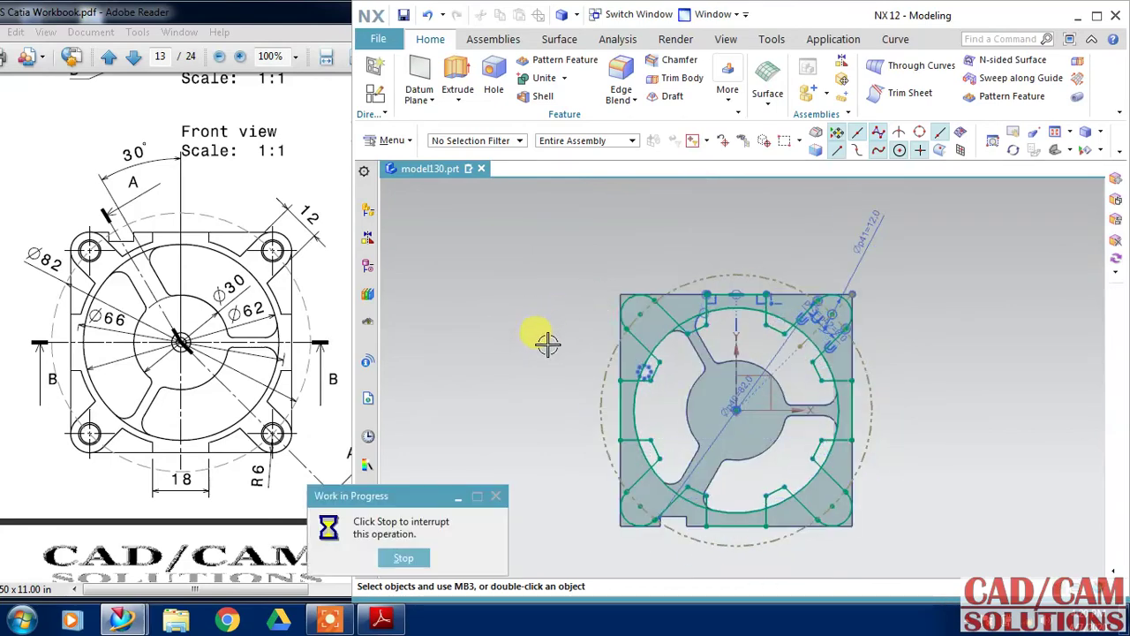
scroll(536, 378, up, 1)
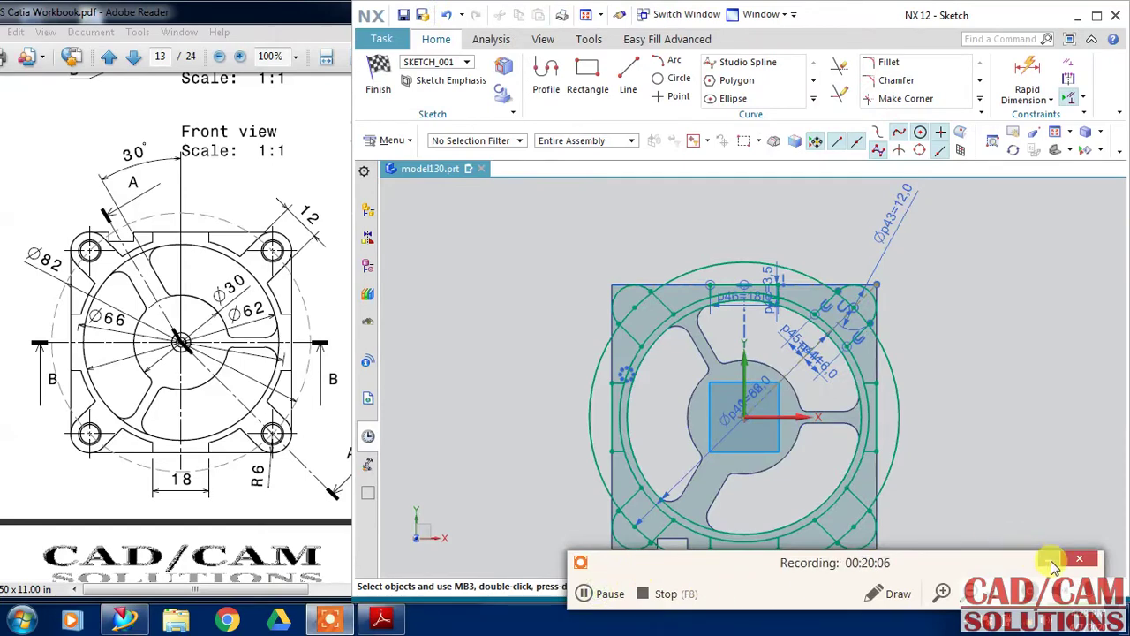
Quick Trim the extra segments at the top-left and top-right corners and along the left side
click(1052, 561)
scroll(921, 499, up, 1)
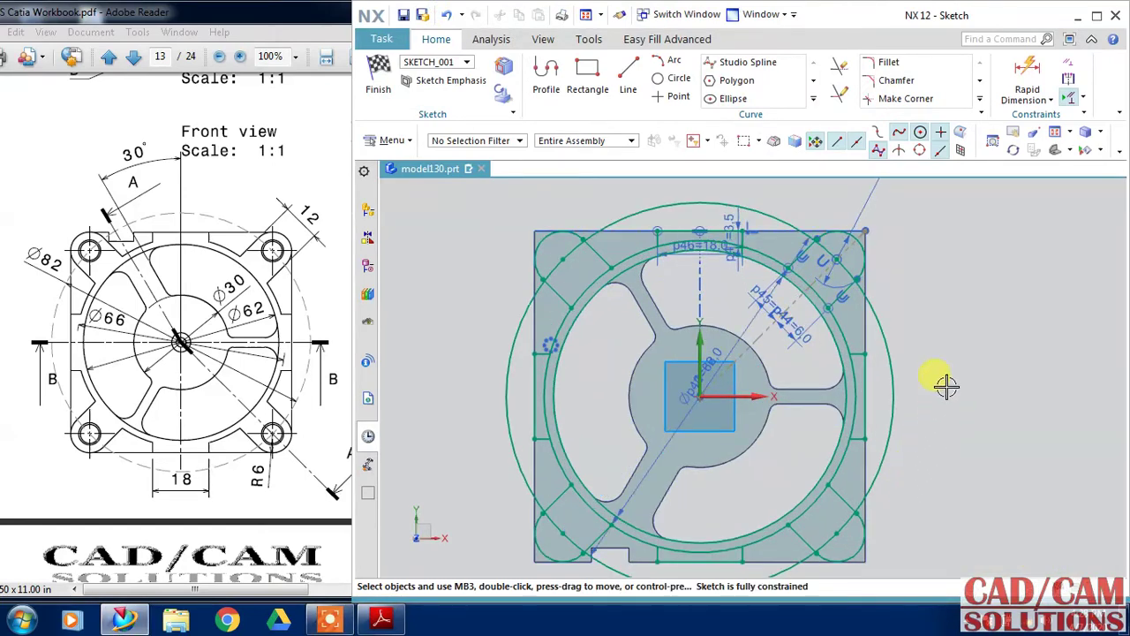
click(837, 71)
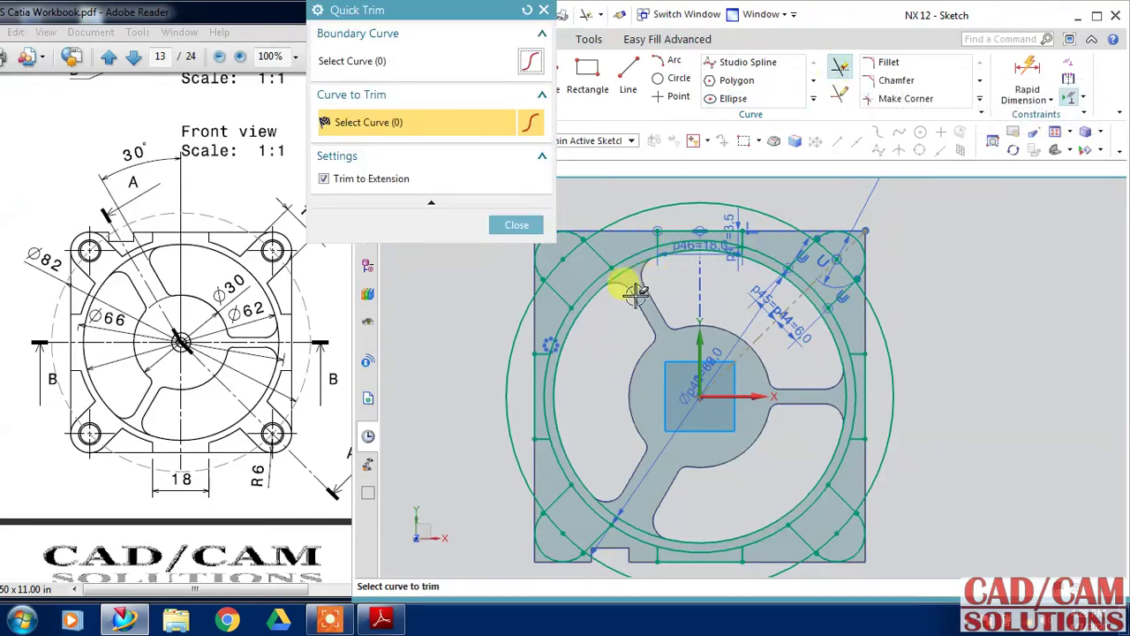
mouse_move(621, 283)
mouse_down()
mouse_move(566, 291)
mouse_move(578, 290)
mouse_up()
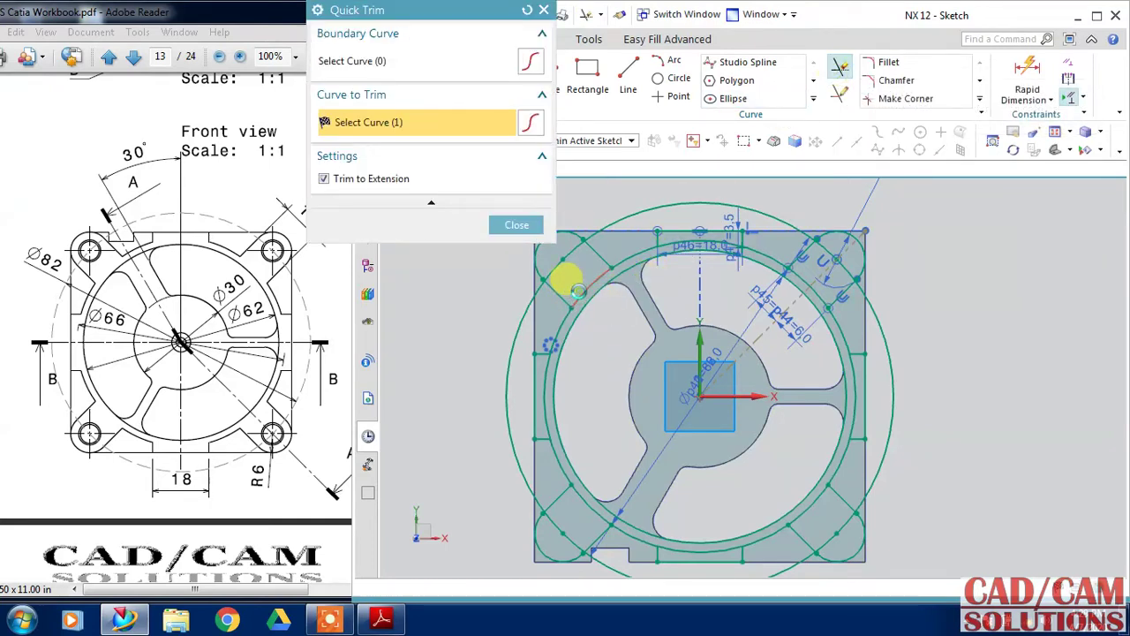
click(799, 263)
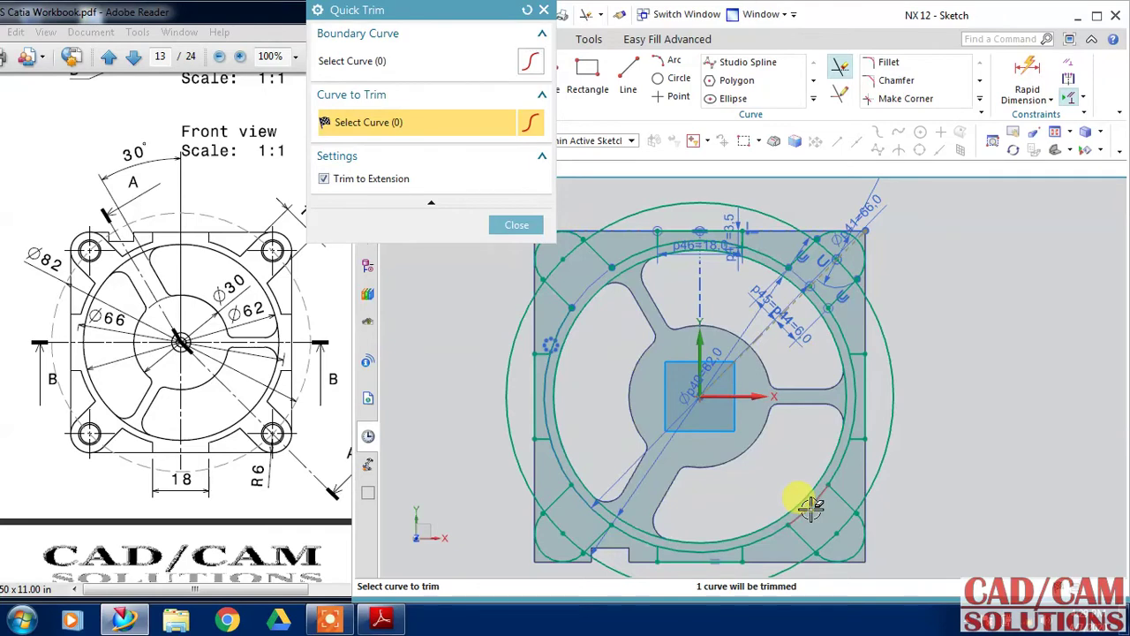
mouse_move(811, 505)
mouse_down()
mouse_move(578, 517)
mouse_move(605, 434)
mouse_up()
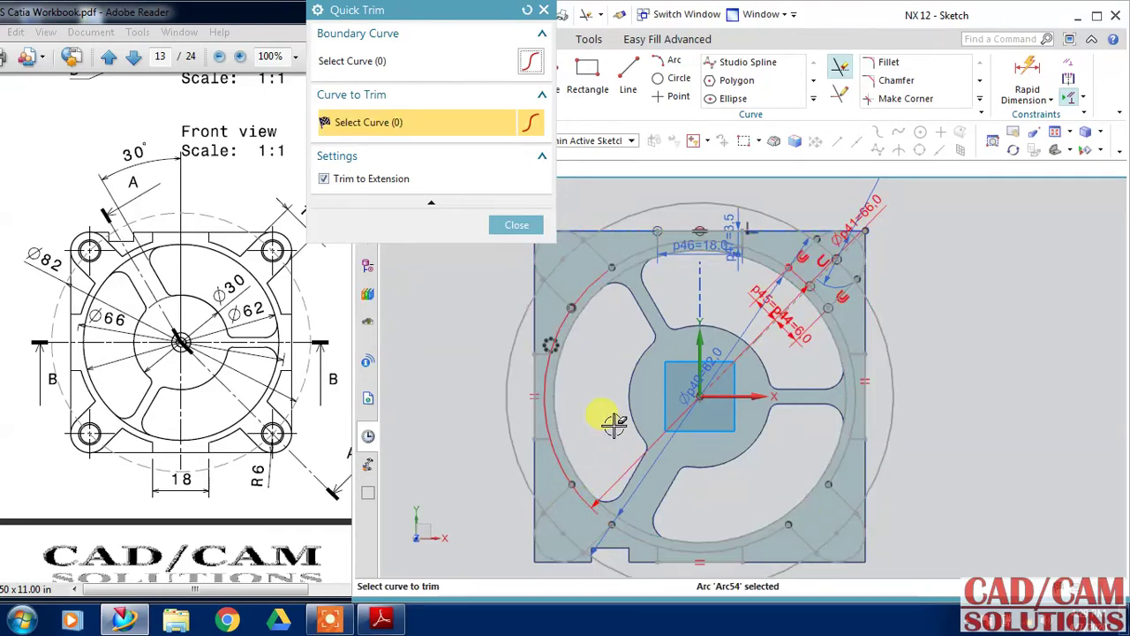
click(515, 226)
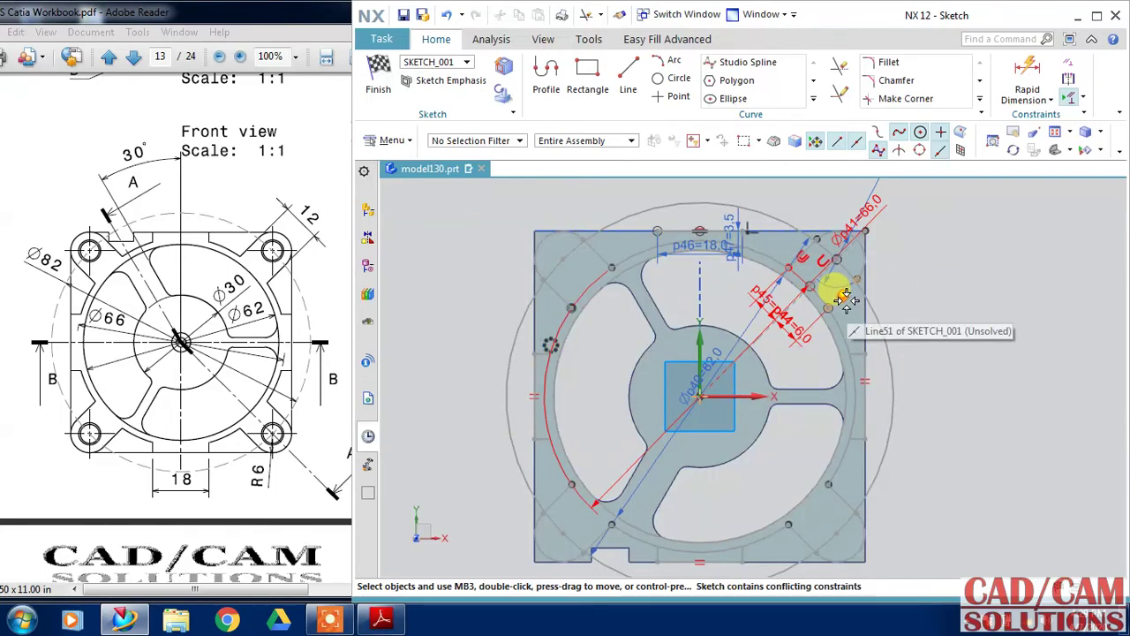
Delete the overconstrained offset constraint and start Quick Trim again
scroll(846, 300, up, 1)
scroll(846, 301, up, 1)
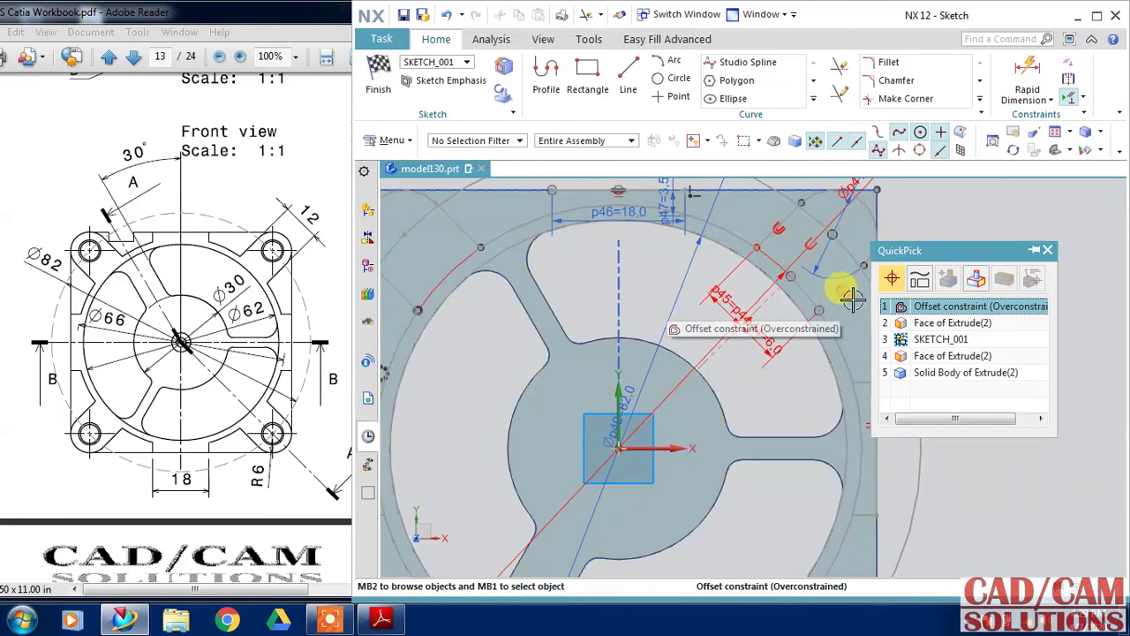
click(897, 300)
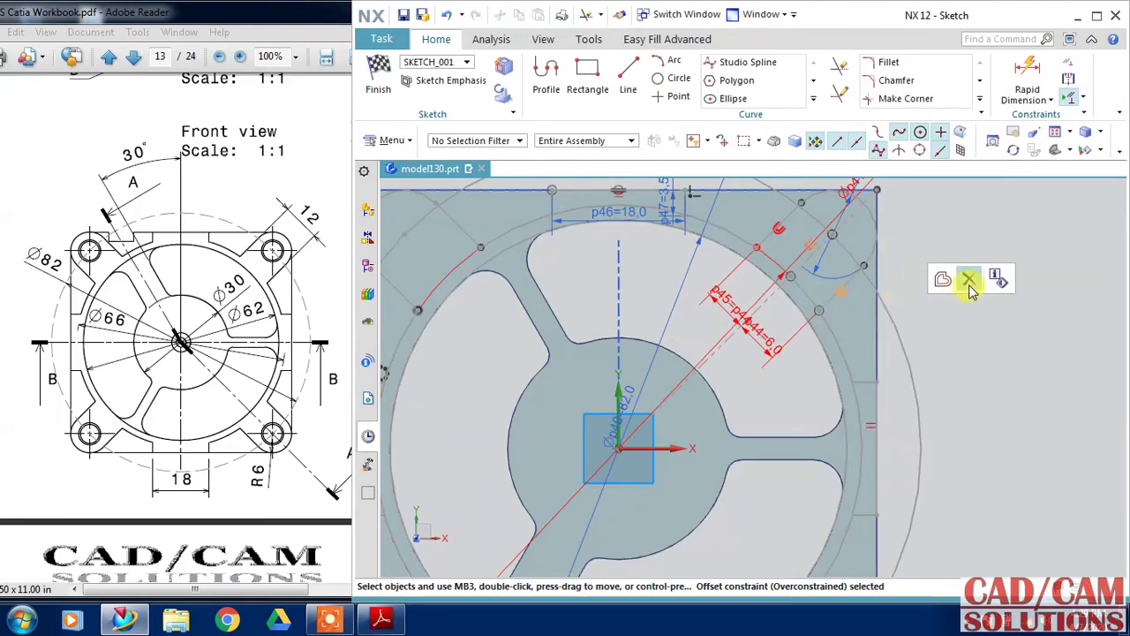
click(970, 283)
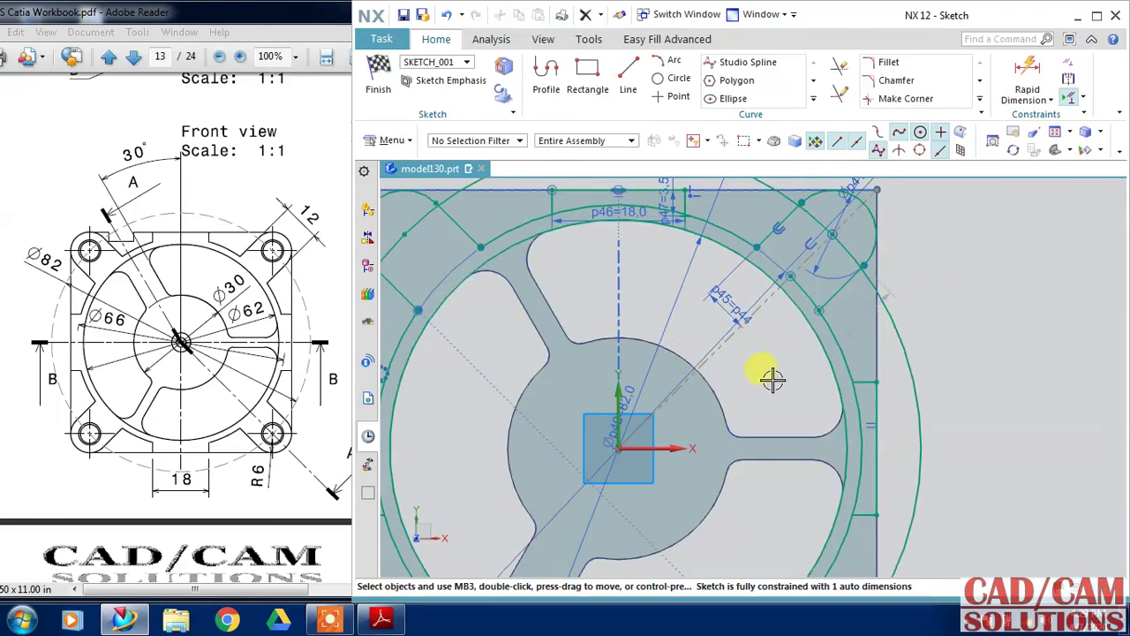
scroll(770, 378, down, 3)
scroll(799, 318, up, 2)
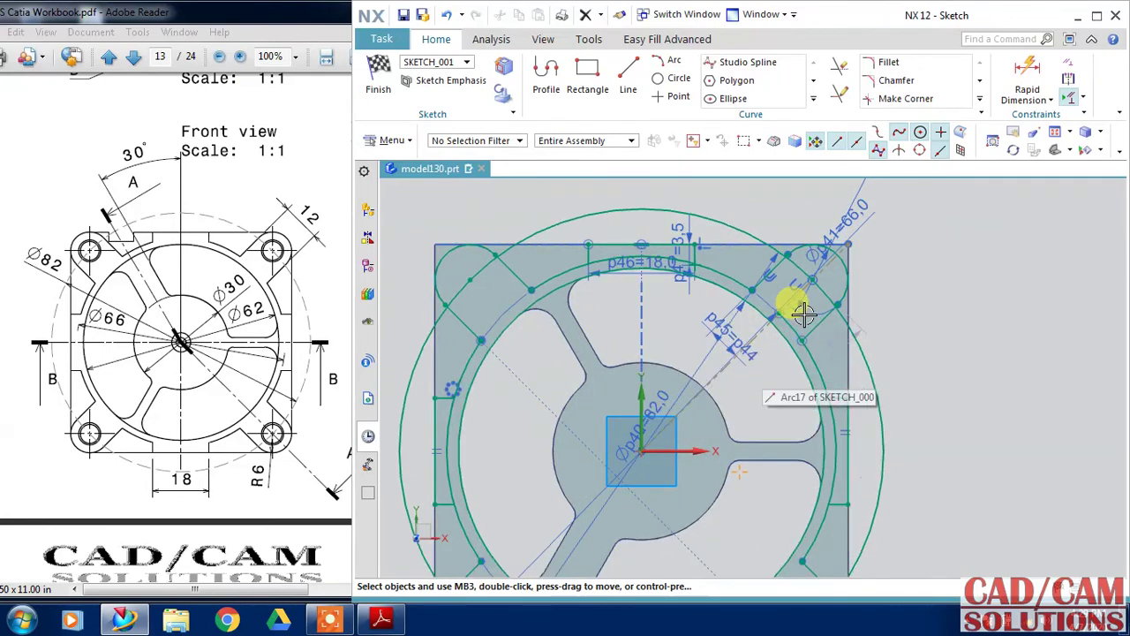
scroll(804, 313, up, 1)
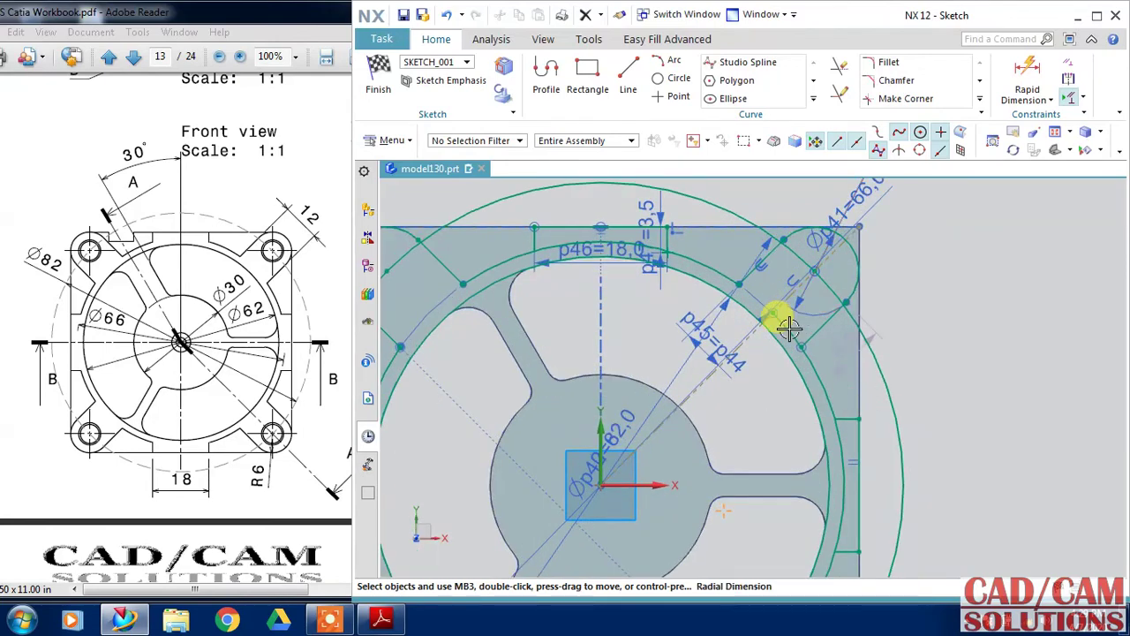
click(842, 70)
Trim the excess arc pieces on the right, along the top edge and the right edge
click(790, 322)
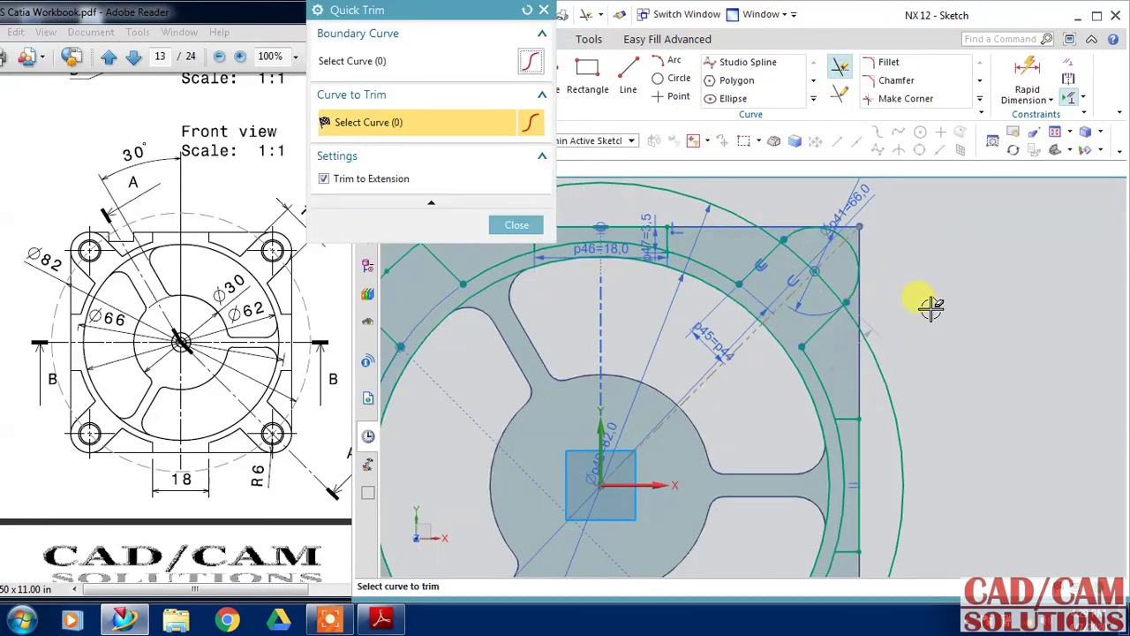
scroll(931, 360, down, 1)
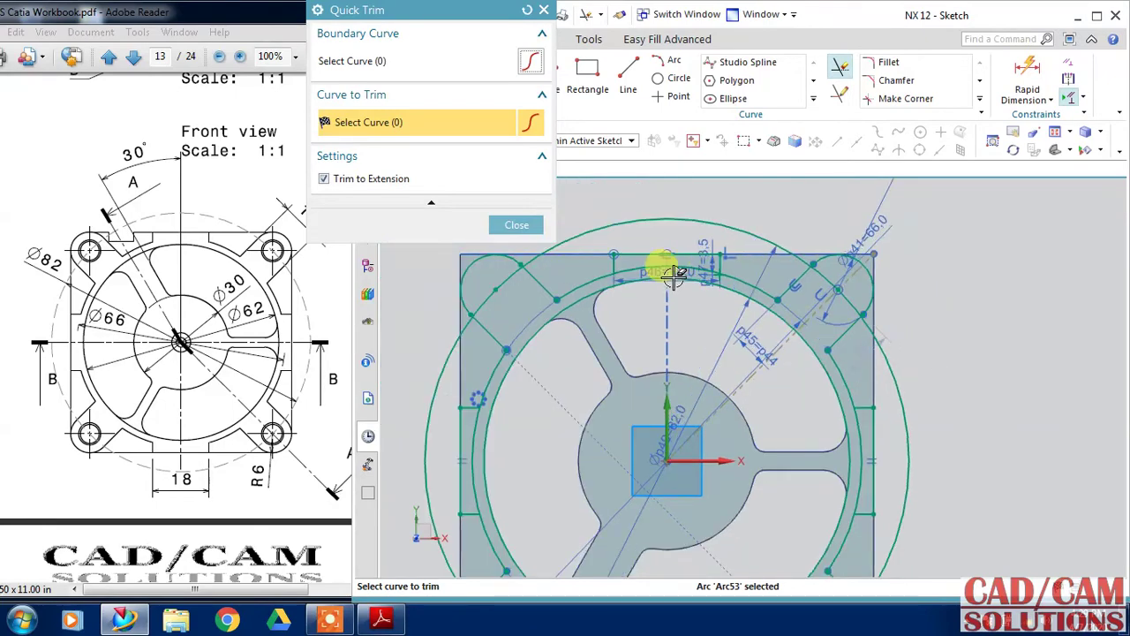
click(647, 259)
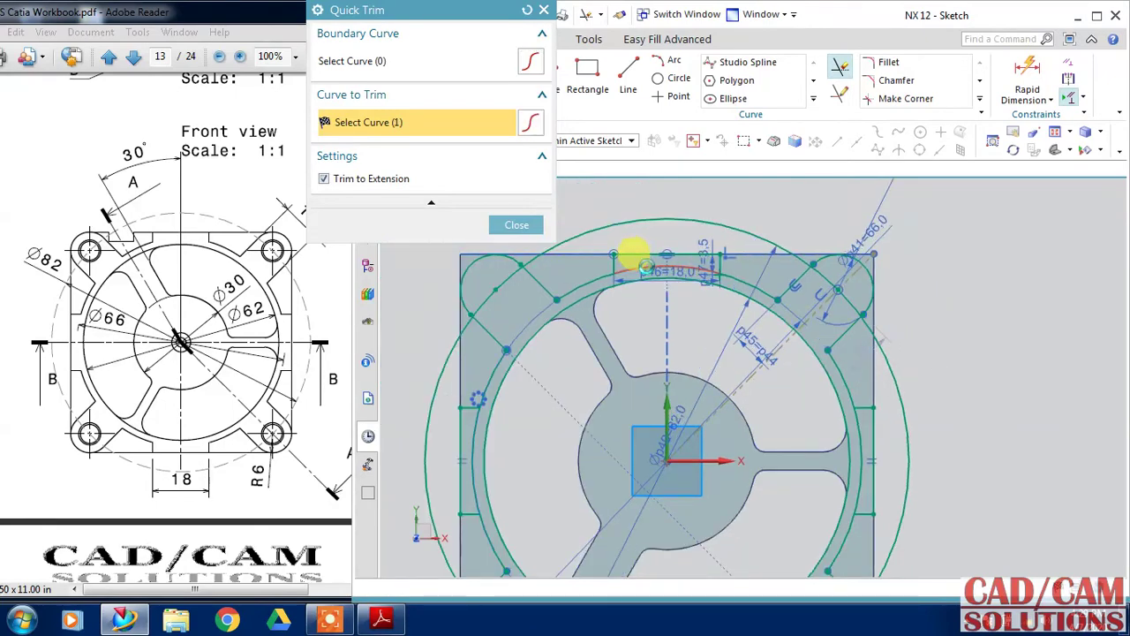
click(862, 441)
Trim the arc pieces along the bottom and left edges, then close Quick Trim
scroll(933, 429, down, 1)
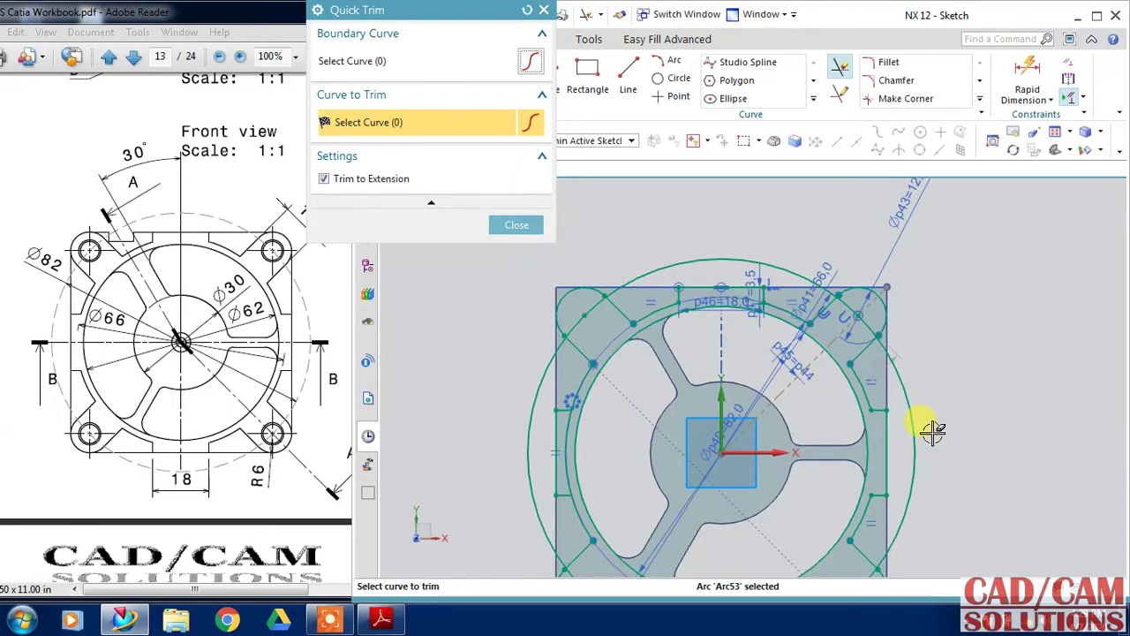
shift+middle_drag(954, 411, 934, 315)
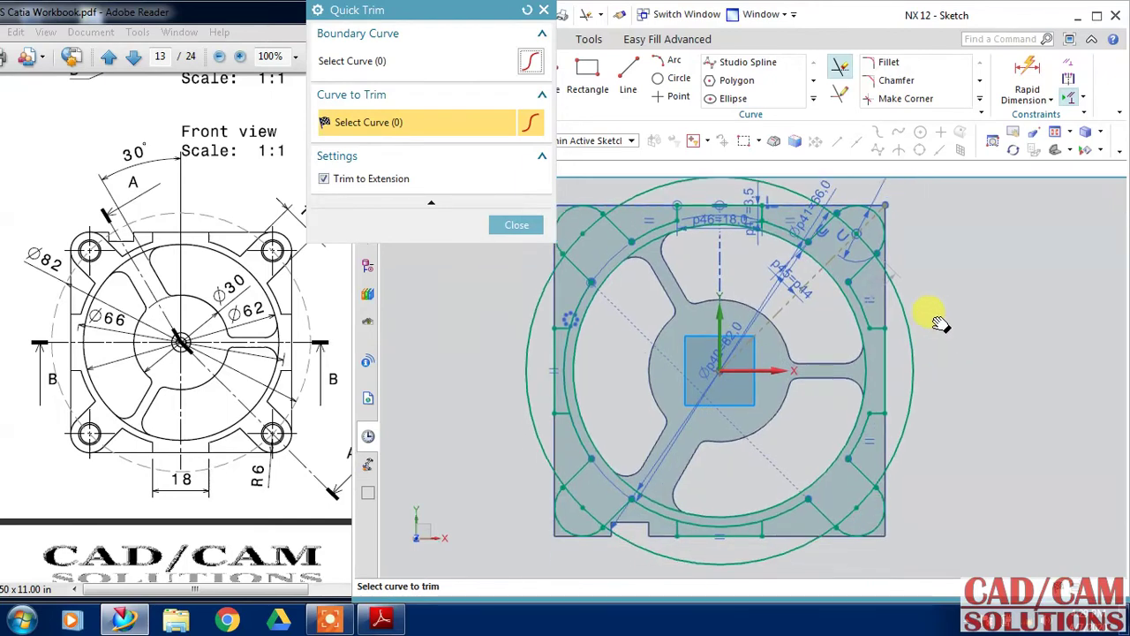
click(704, 510)
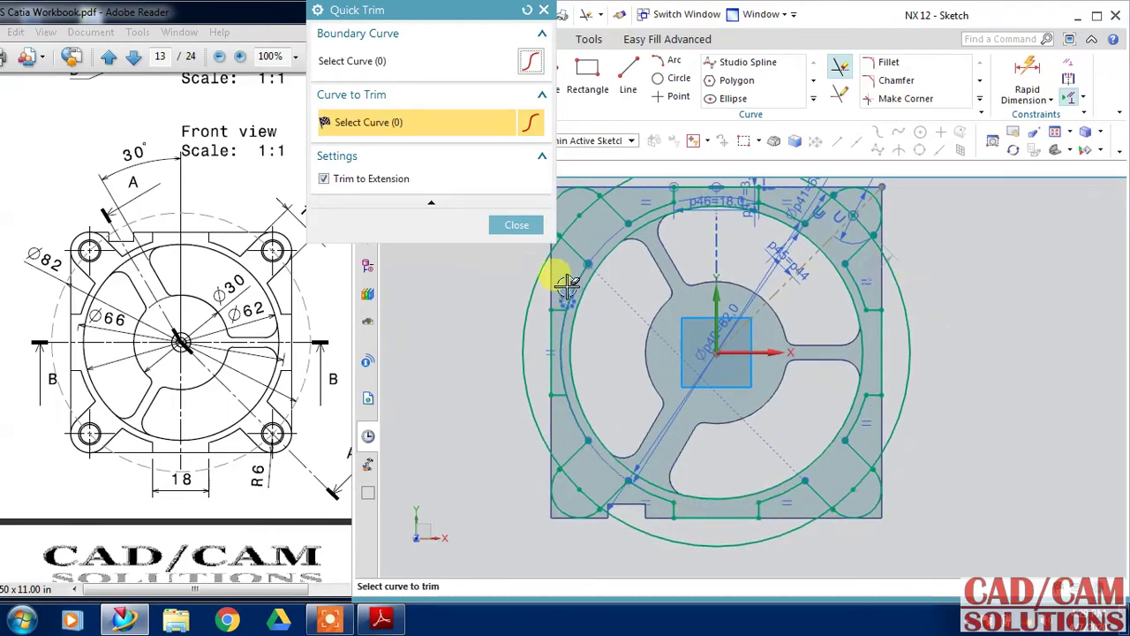
click(566, 333)
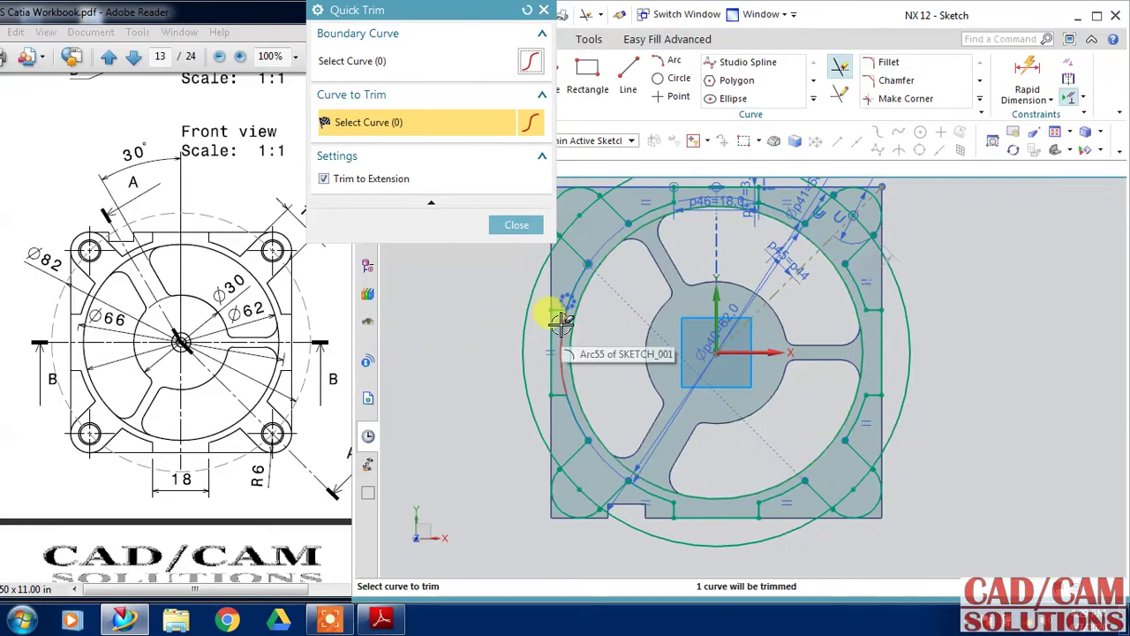
scroll(567, 366, up, 3)
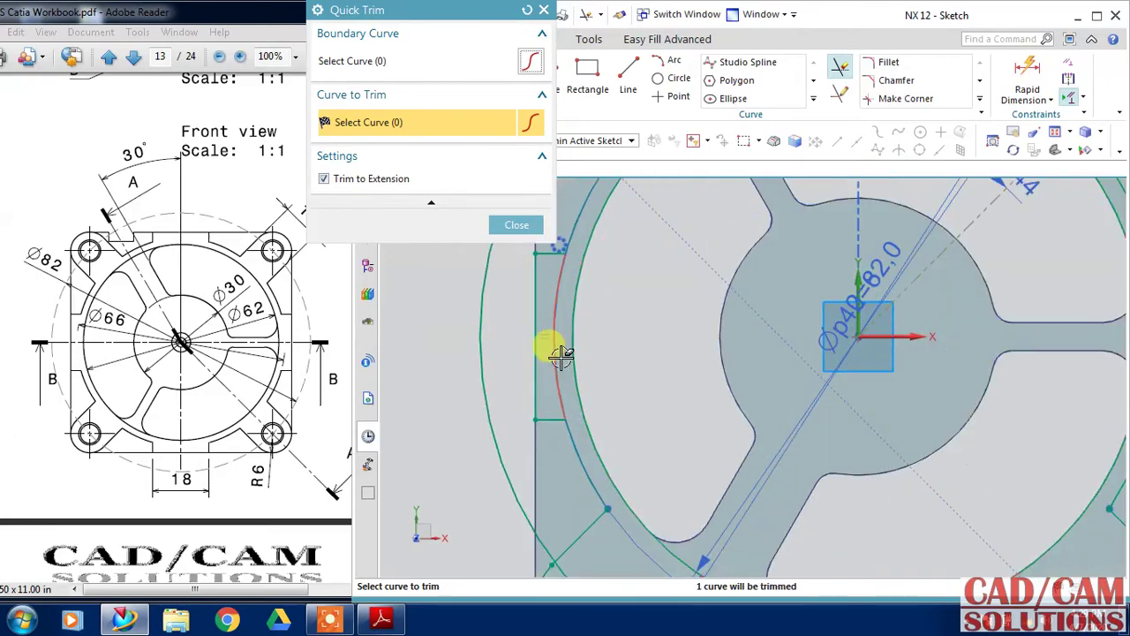
scroll(560, 353, down, 1)
click(515, 226)
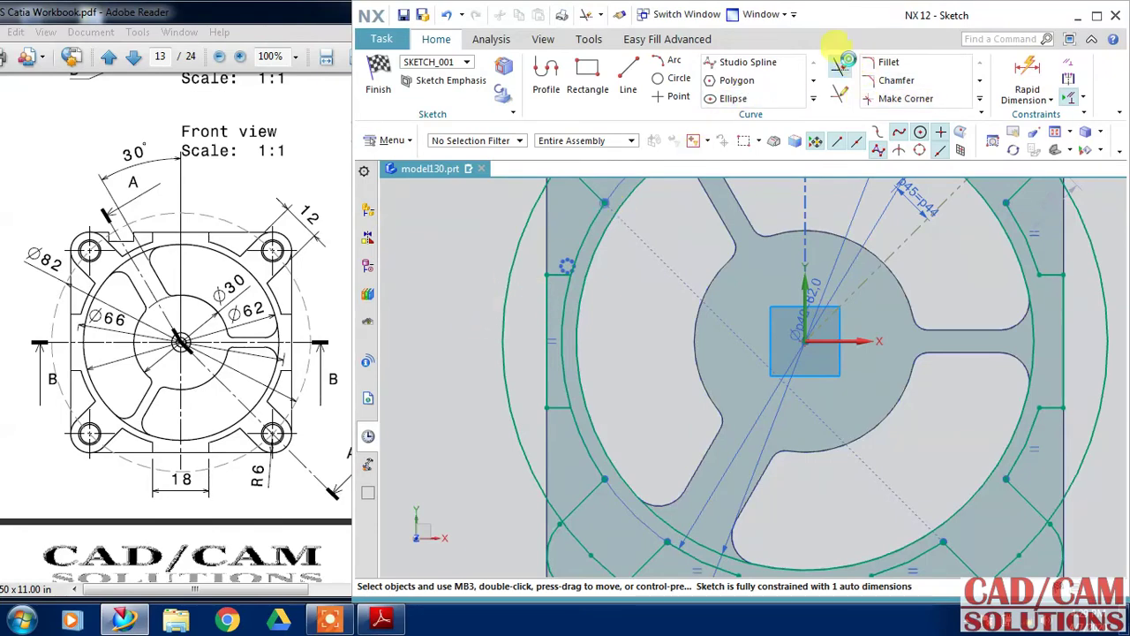
click(839, 67)
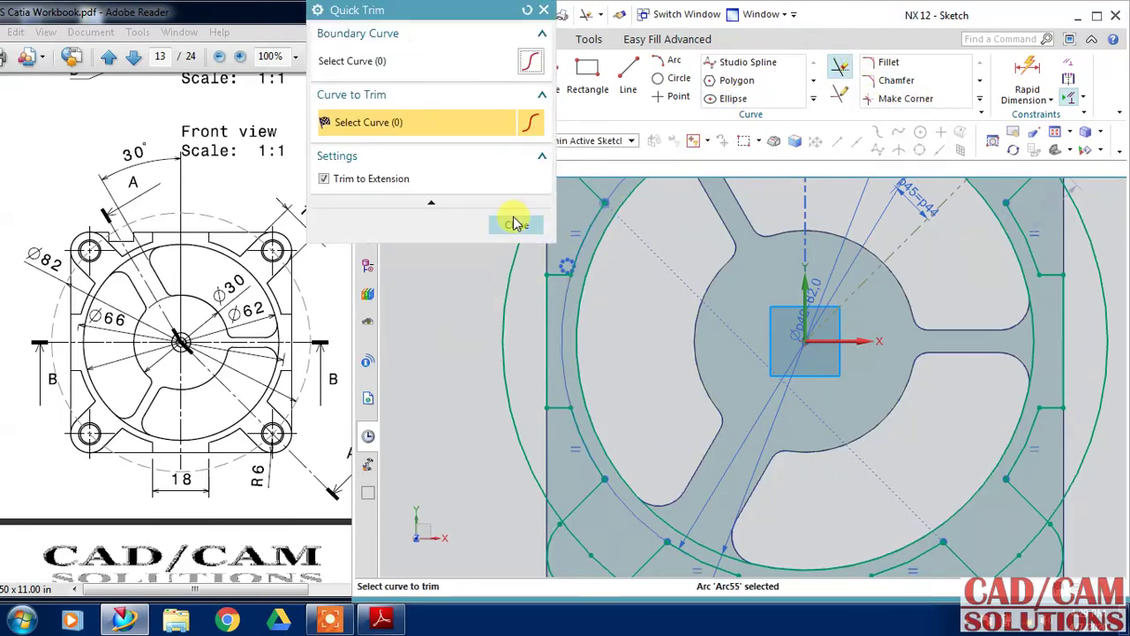
click(517, 224)
Convert the large outer arc into a dashed reference curve
right_click(501, 283)
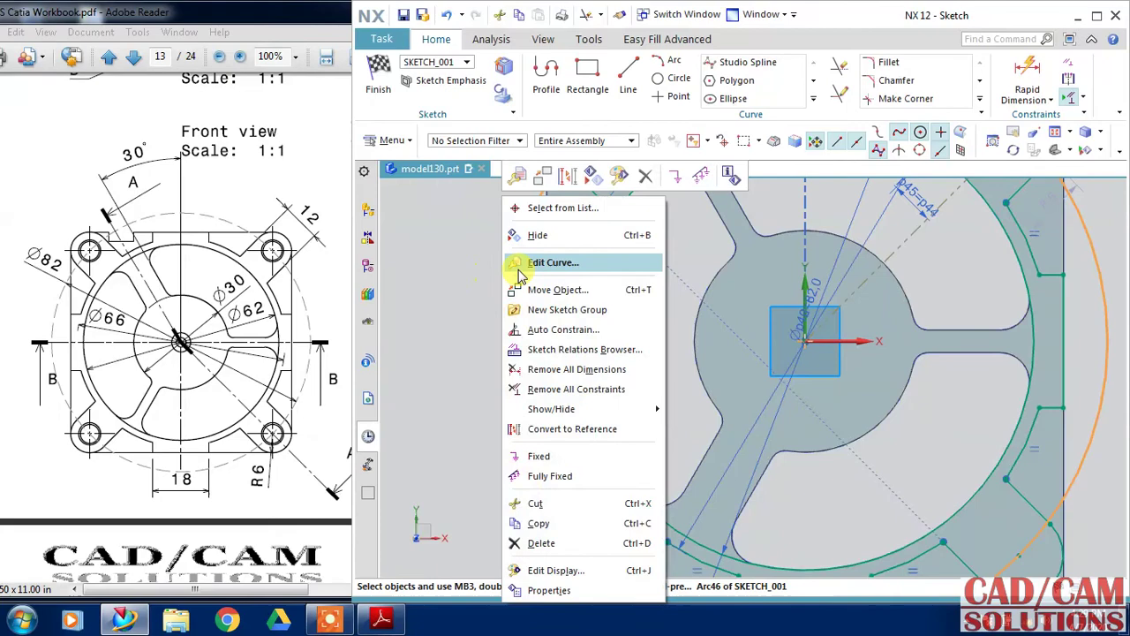
click(548, 432)
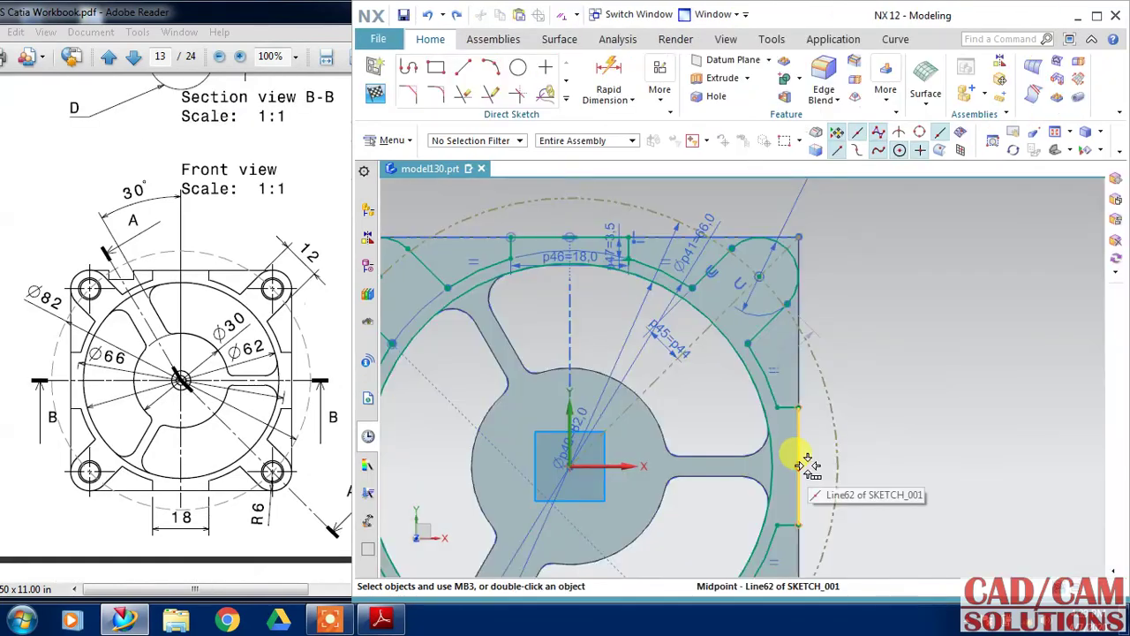
scroll(999, 380, down, 3)
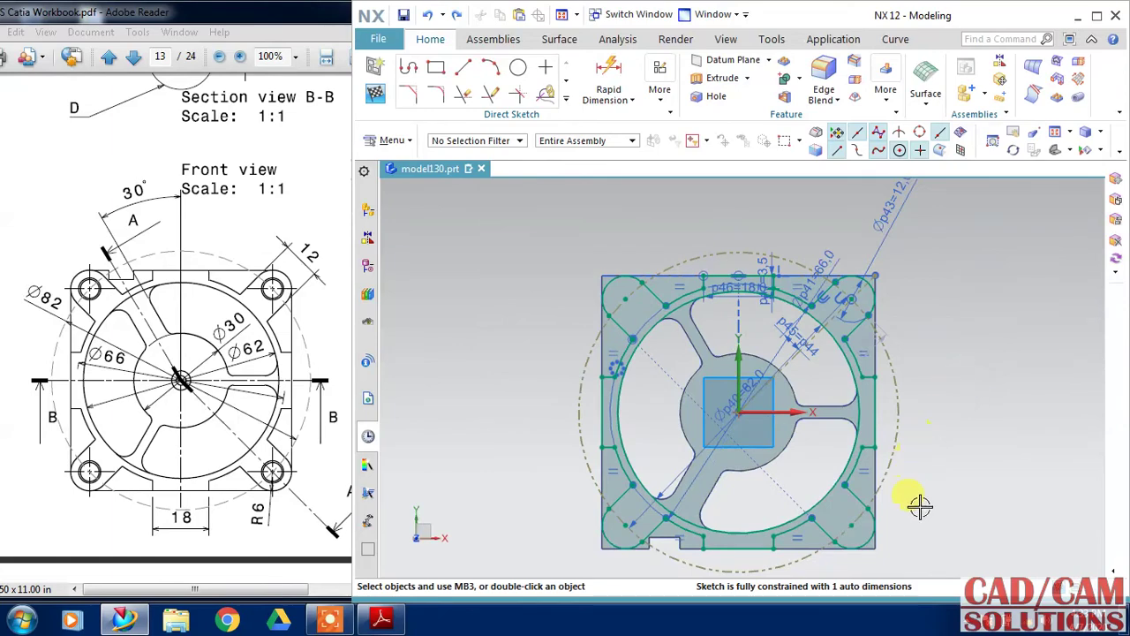
scroll(892, 291, up, 2)
scroll(871, 315, up, 2)
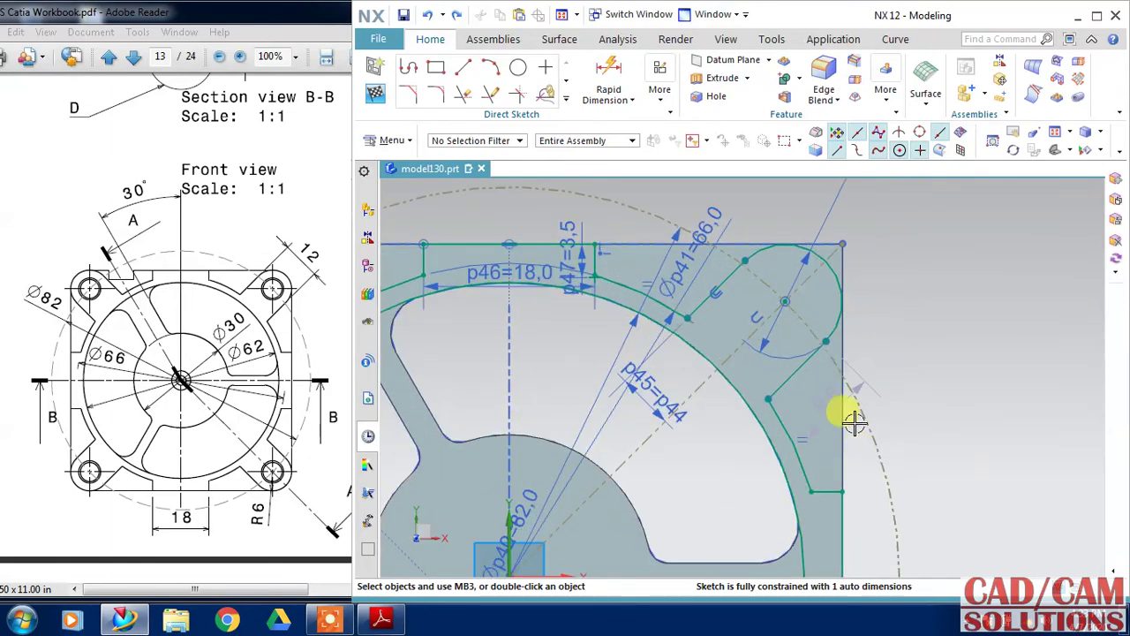
Add a tangent geometric constraint to the line, then finish SKETCH_001
click(631, 99)
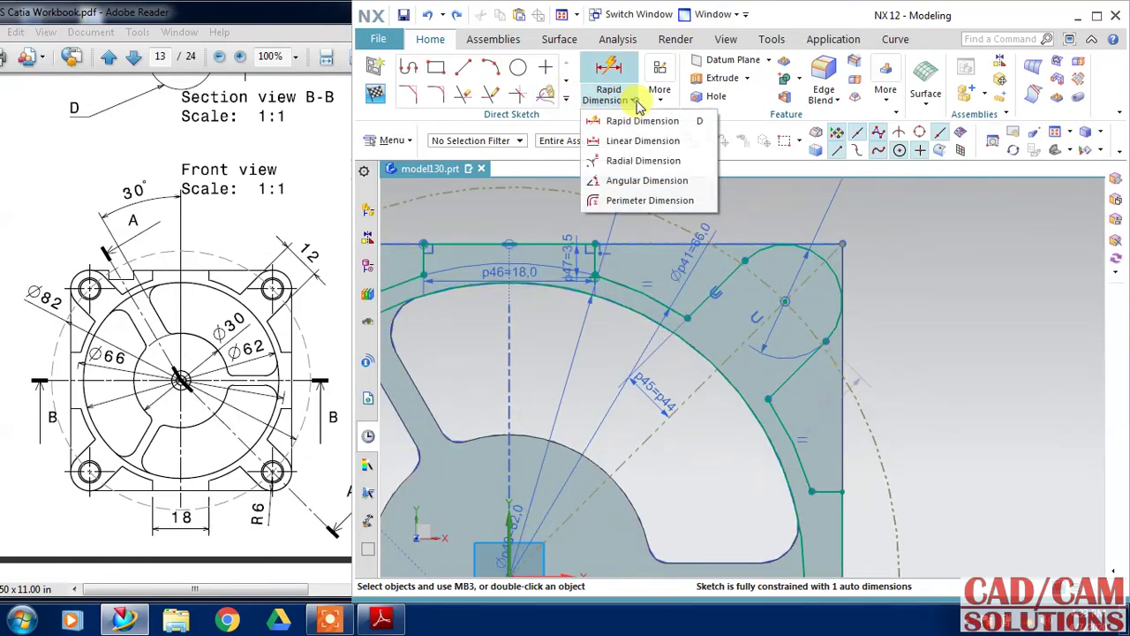
click(660, 84)
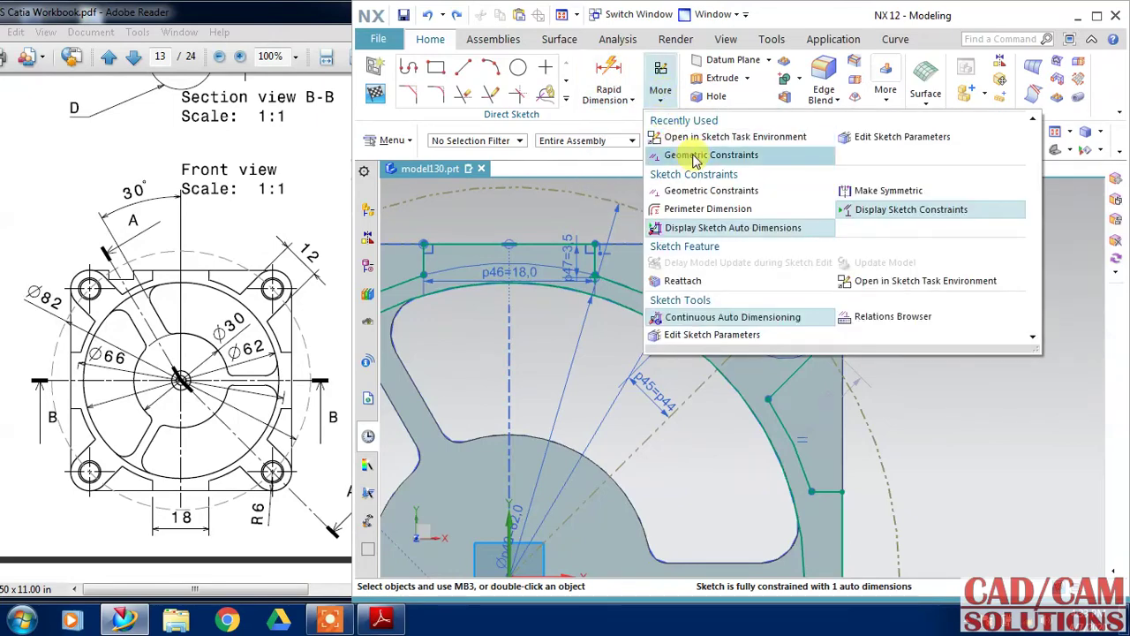
click(678, 190)
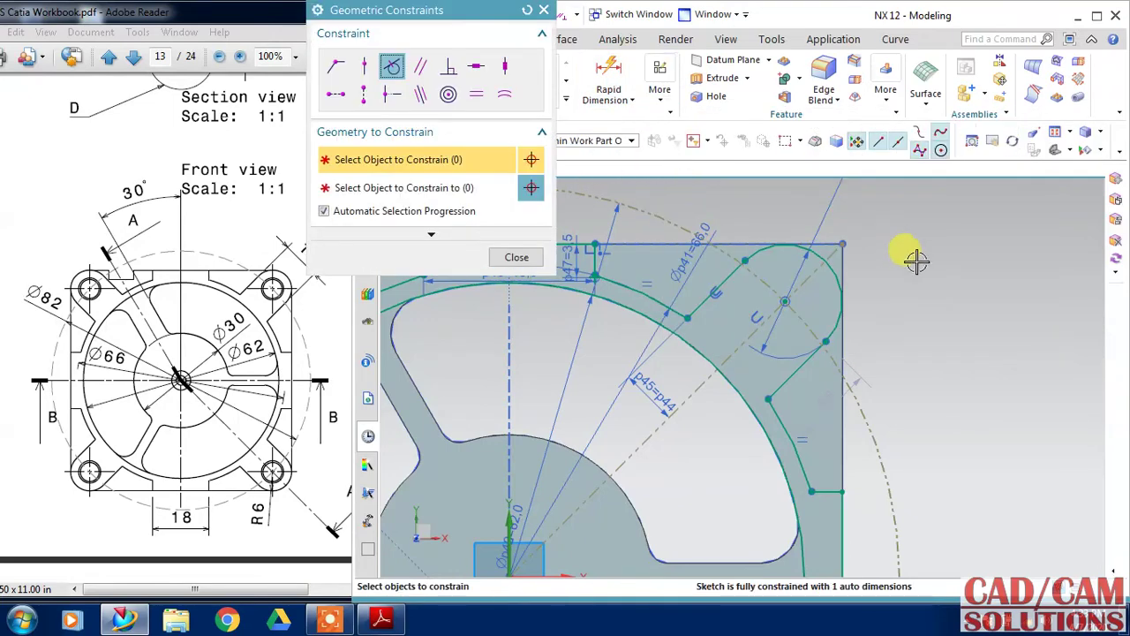
click(817, 323)
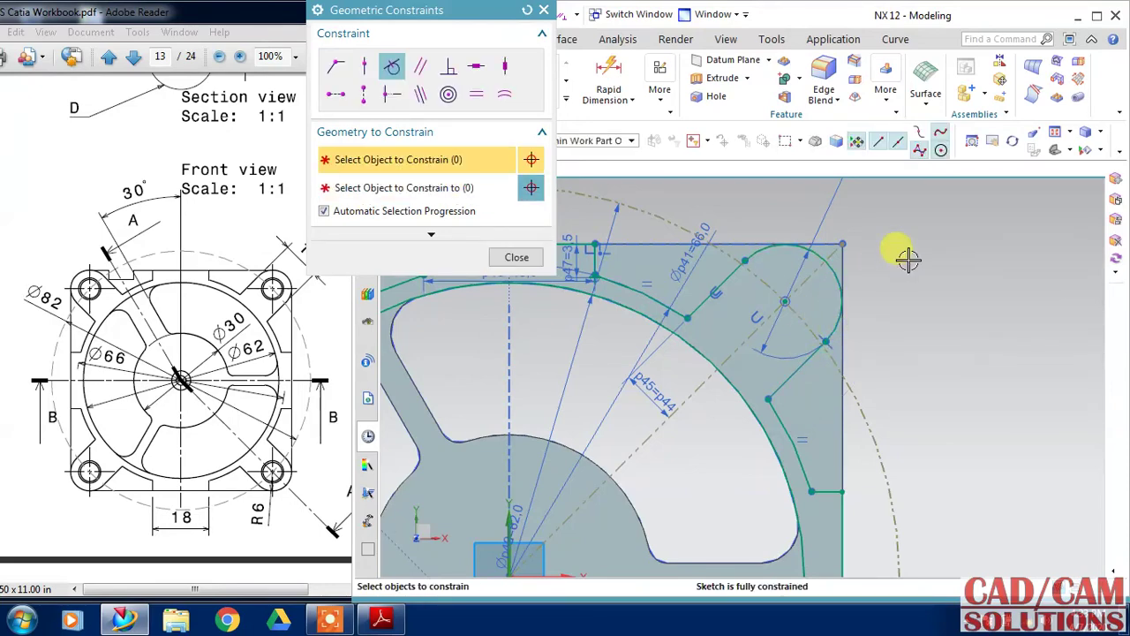
click(495, 257)
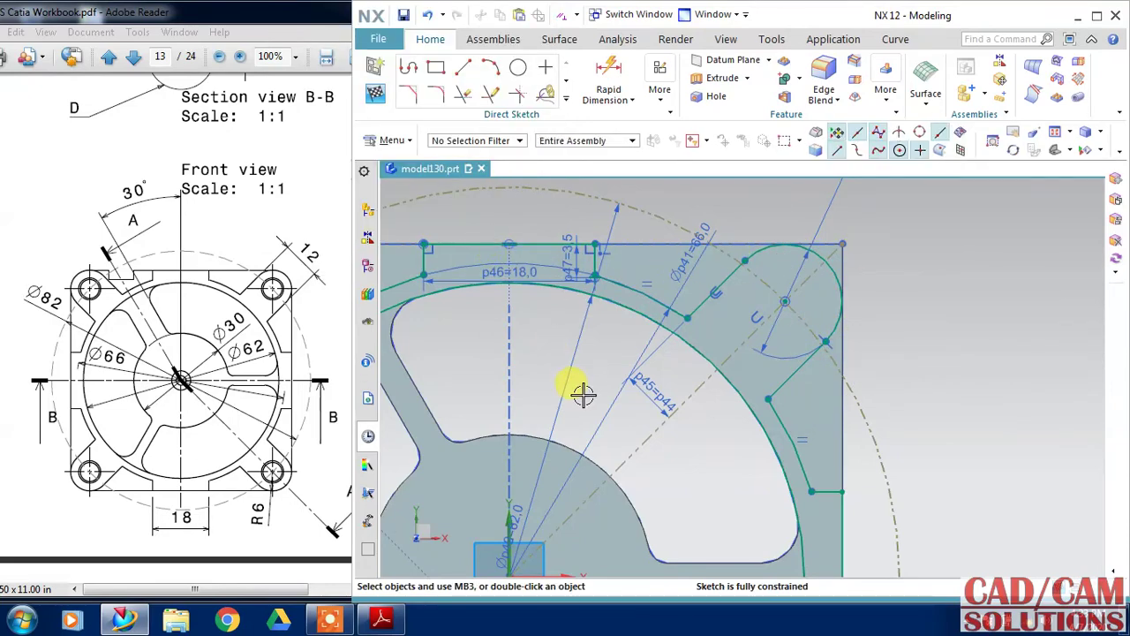
scroll(580, 392, down, 3)
click(376, 95)
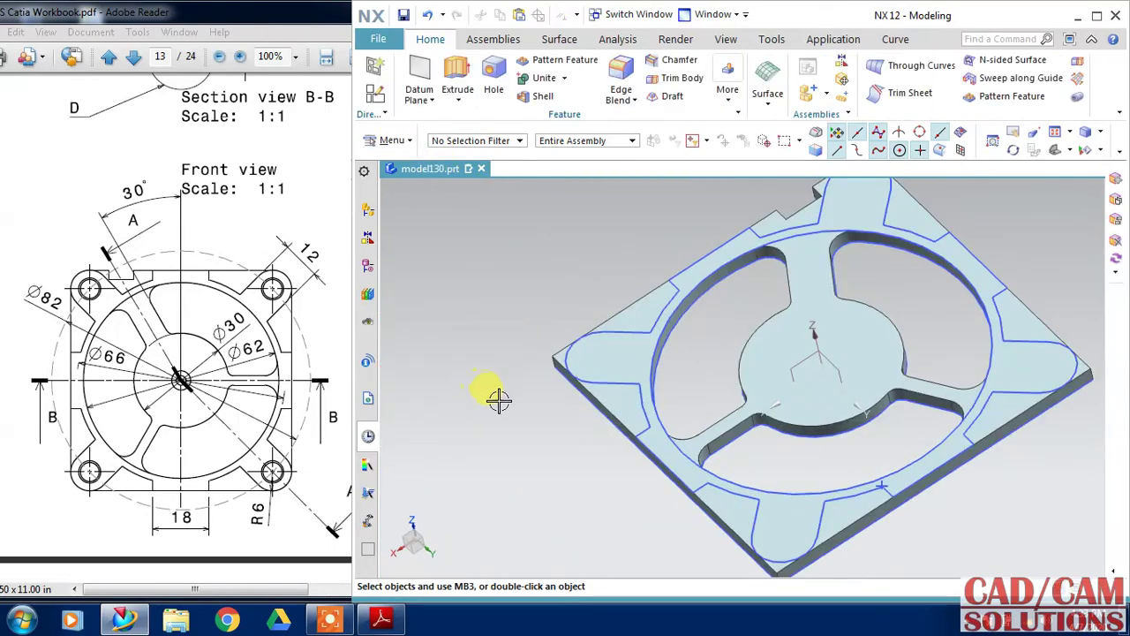
Extrude the sketch profile, united with the body, to raise the notched ring wall and four corner lugs
click(458, 84)
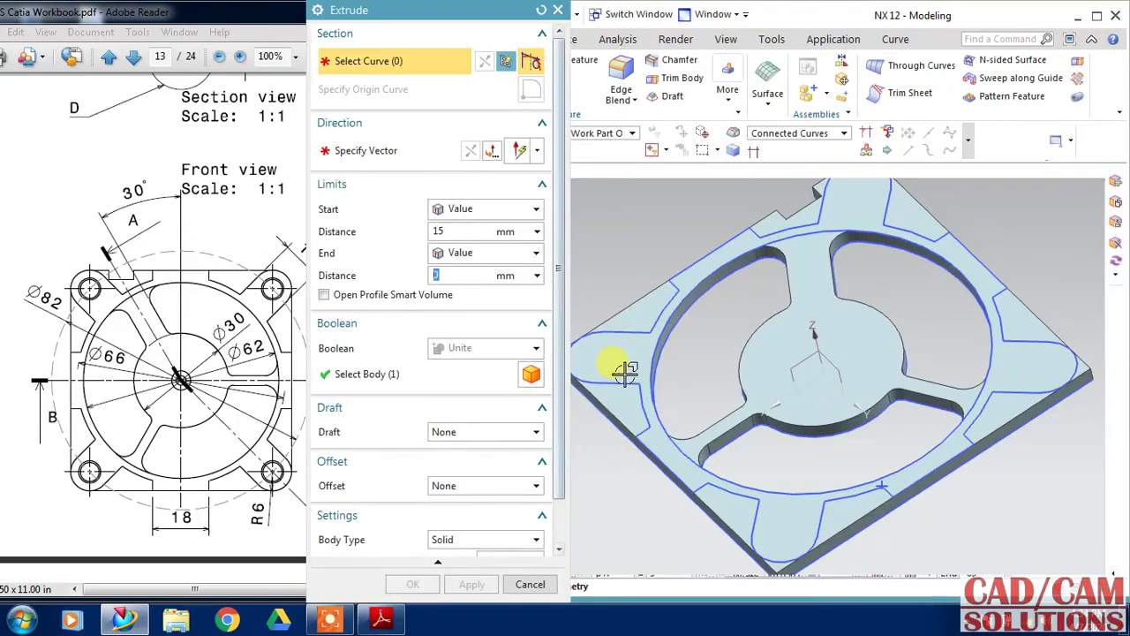
click(622, 324)
scroll(615, 253, down, 3)
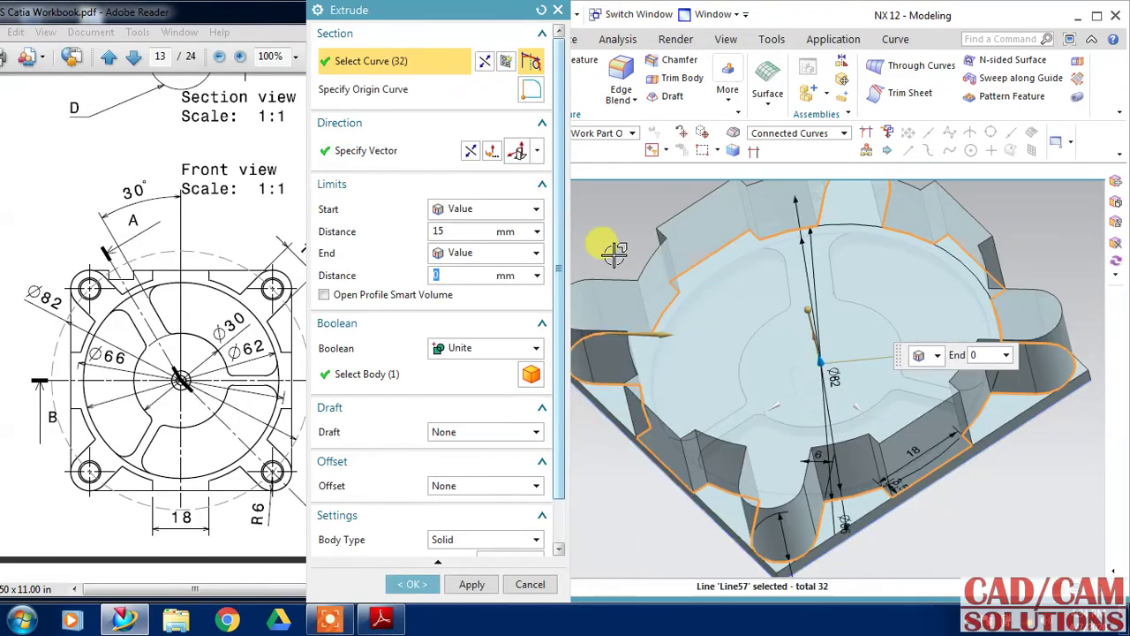
click(673, 309)
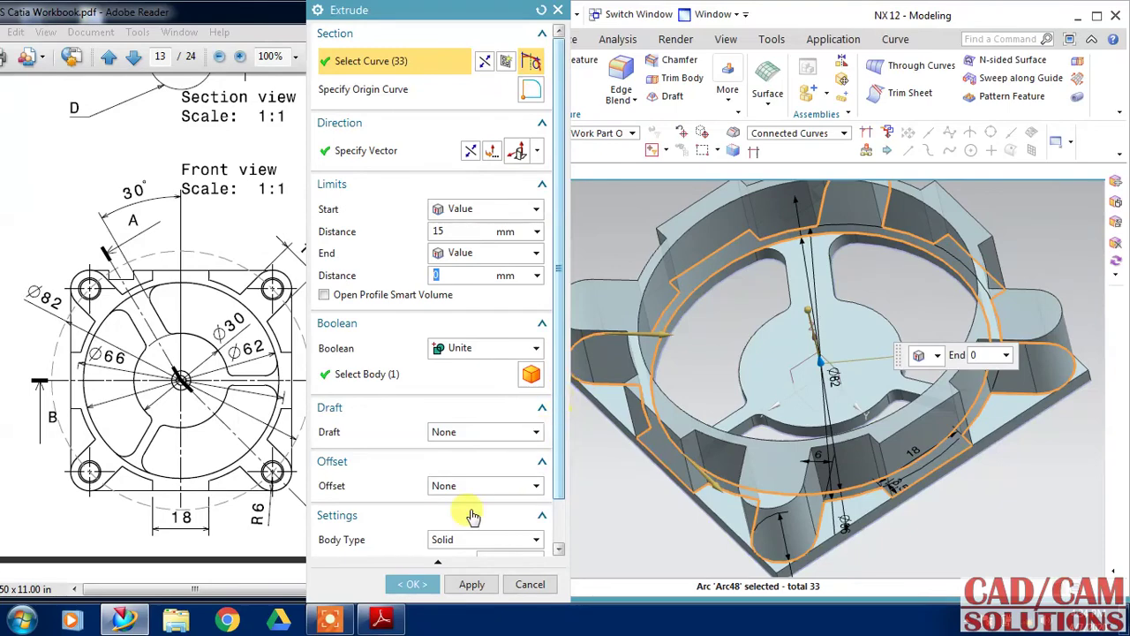
click(231, 292)
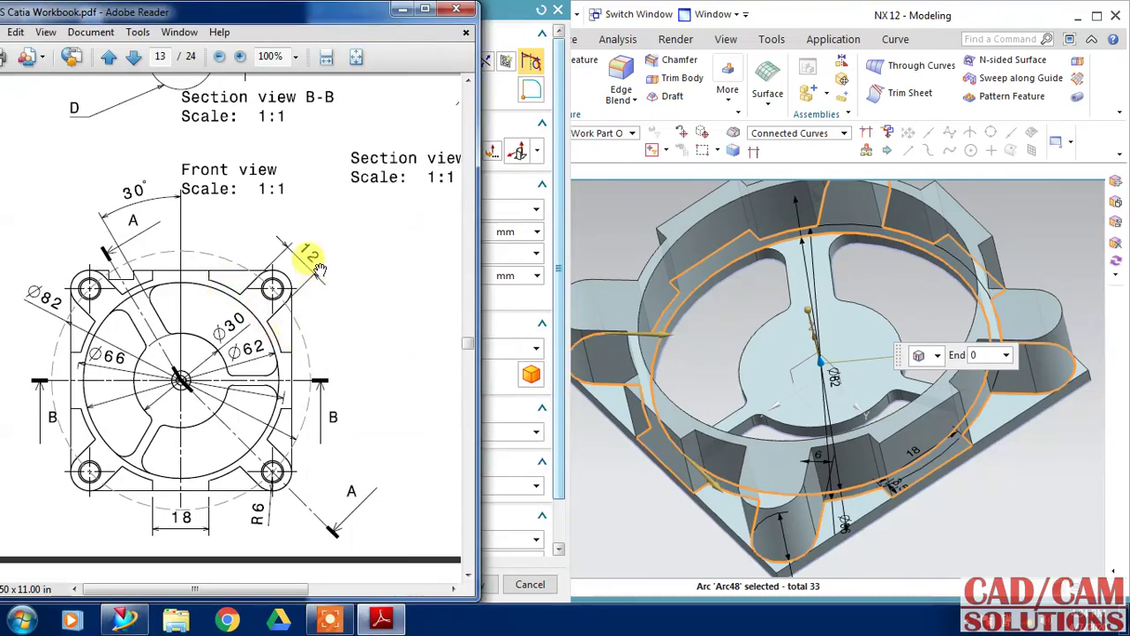
scroll(303, 265, up, 2)
scroll(294, 203, up, 2)
scroll(310, 340, down, 3)
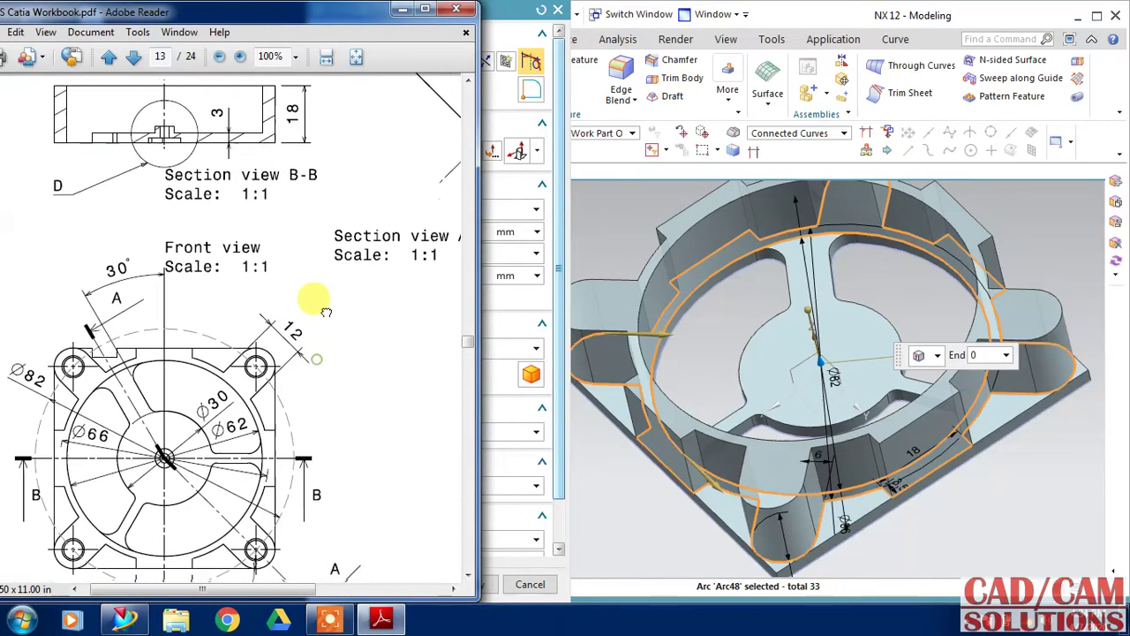
click(558, 455)
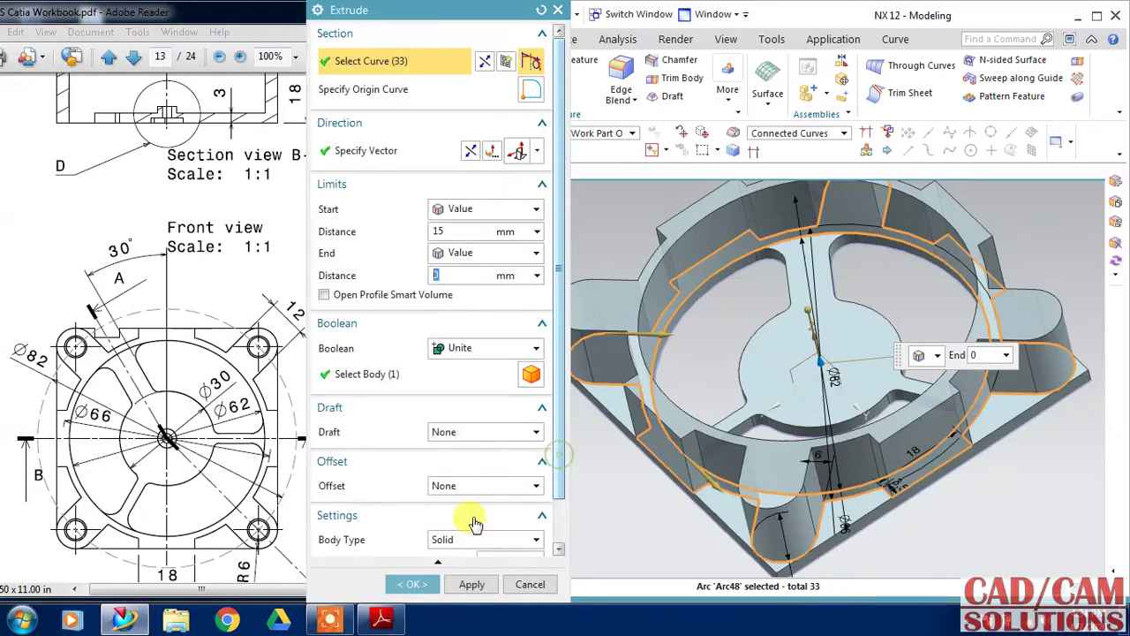
click(414, 583)
Clear the solid-body selection, fit the flange in view, and bring drawing section A-A forward
mouse_move(525, 469)
middle_down()
mouse_move(532, 441)
mouse_move(689, 295)
middle_up()
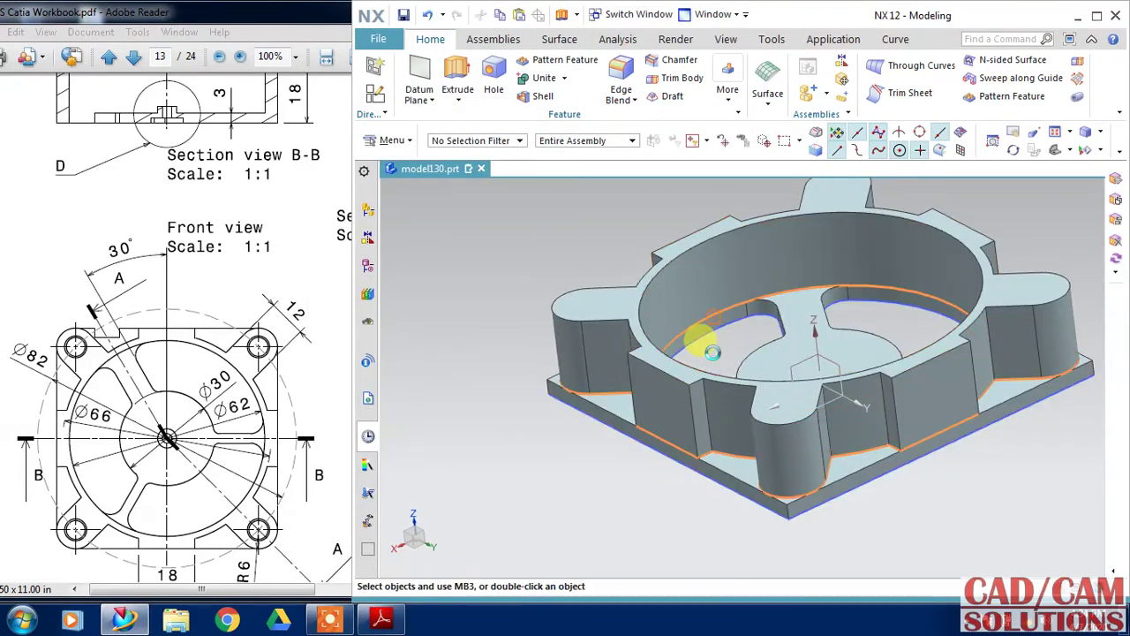
right_click(717, 332)
click(497, 432)
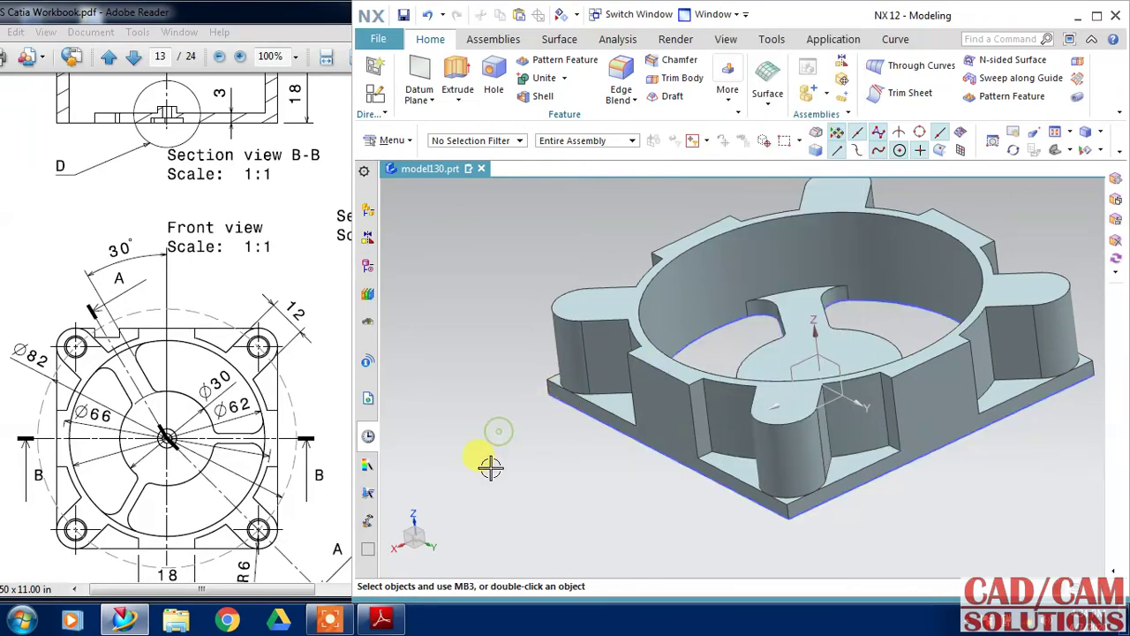
click(689, 352)
key(ctrl+b)
key(Home)
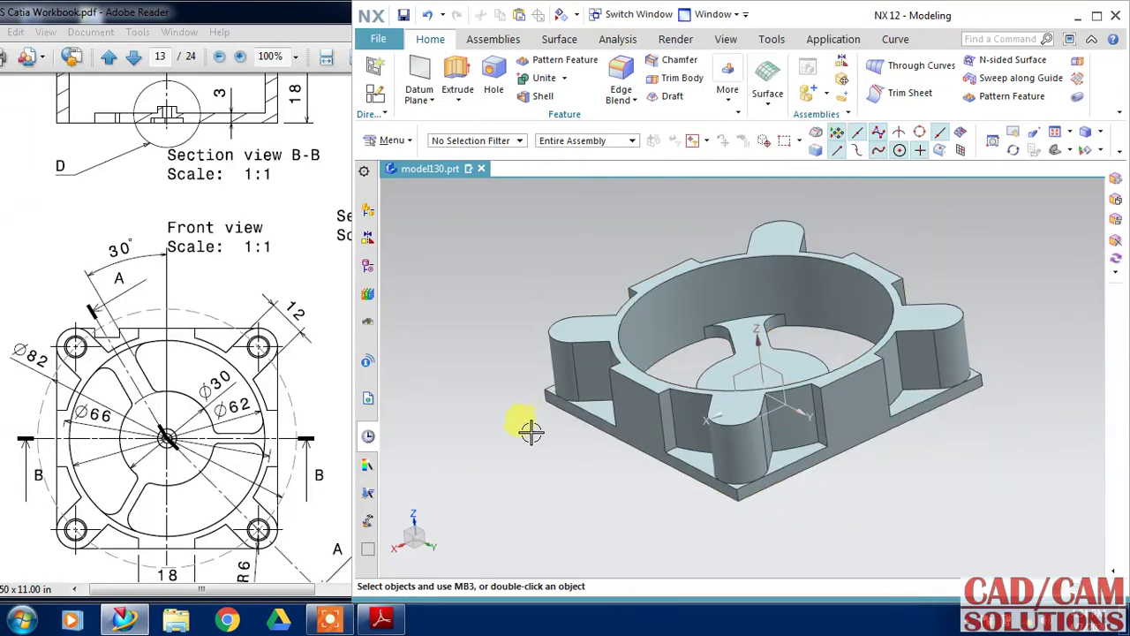
middle_drag(549, 477, 583, 513)
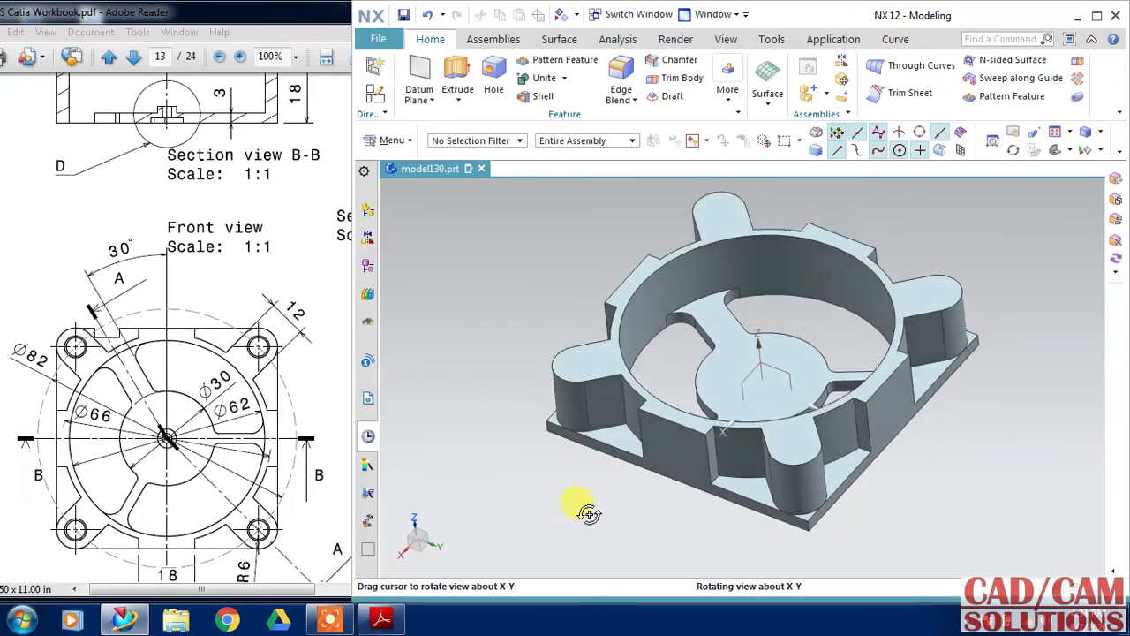
mouse_move(212, 311)
mouse_down()
mouse_move(141, 373)
mouse_move(230, 346)
mouse_move(342, 381)
mouse_up()
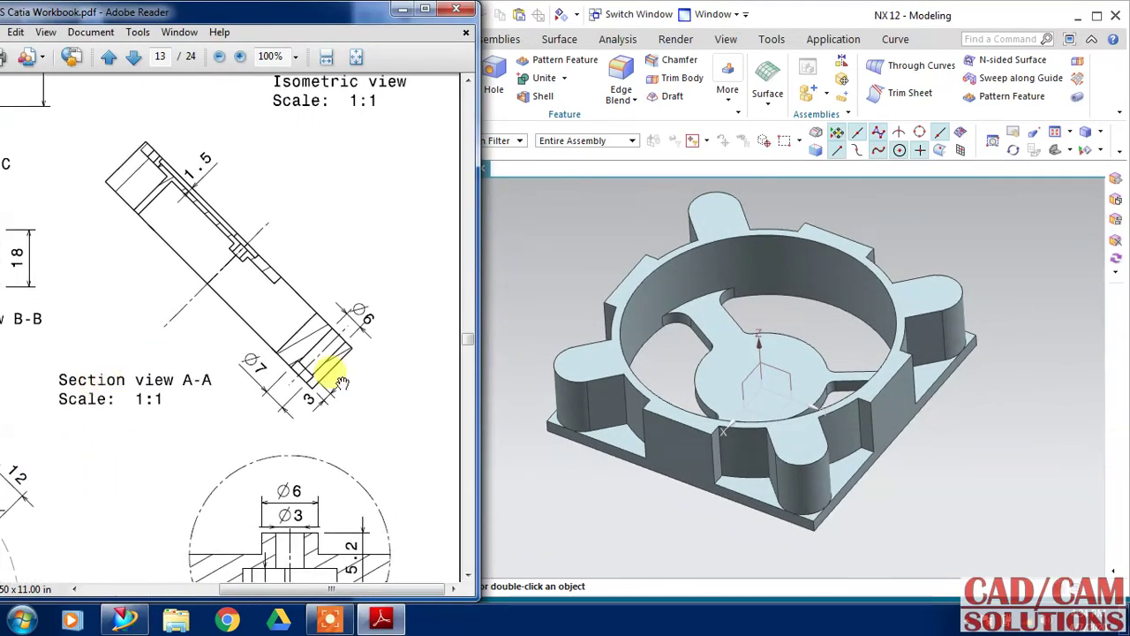
Cut a counterbored hole at a corner lug's arc centre: Ø6 diameter, Ø7 counterbore 3 mm deep
click(494, 79)
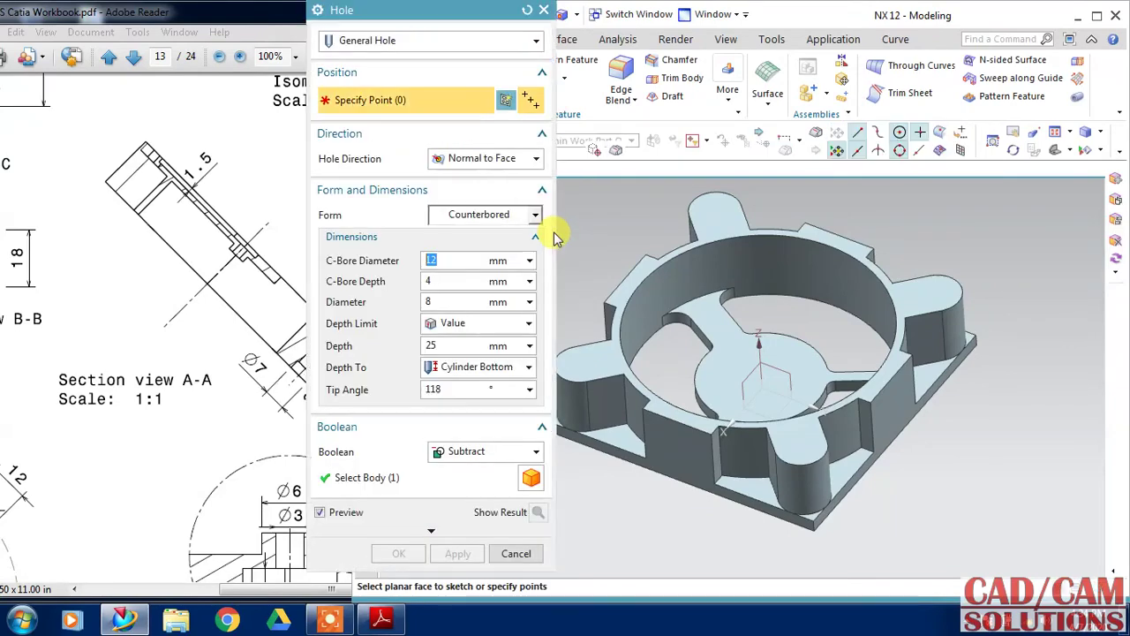
drag(422, 18, 470, 18)
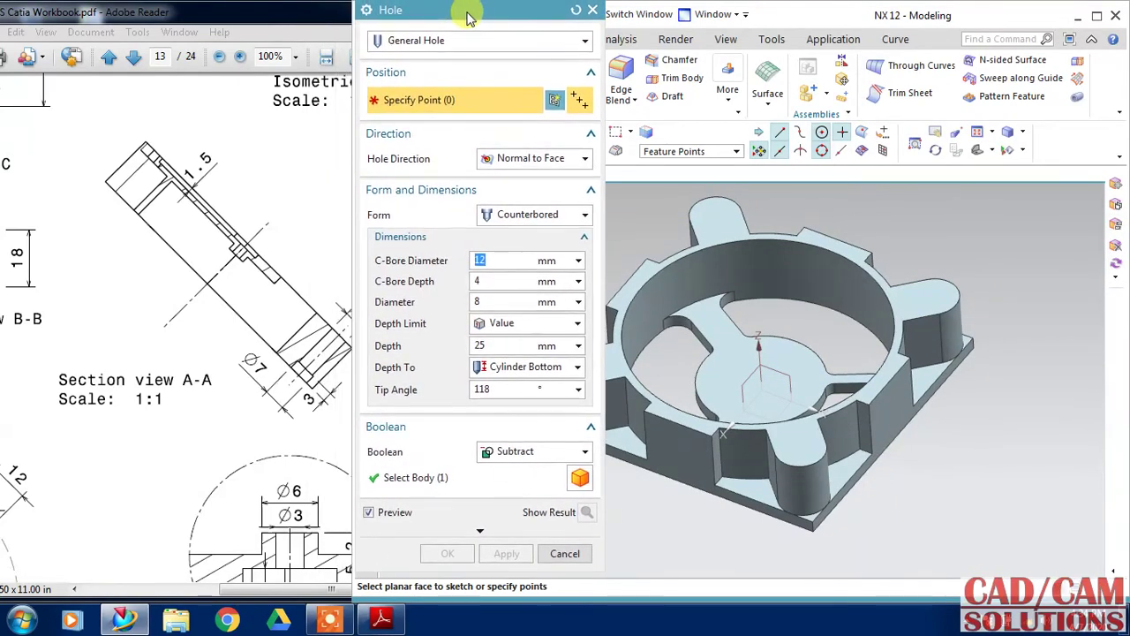
click(265, 294)
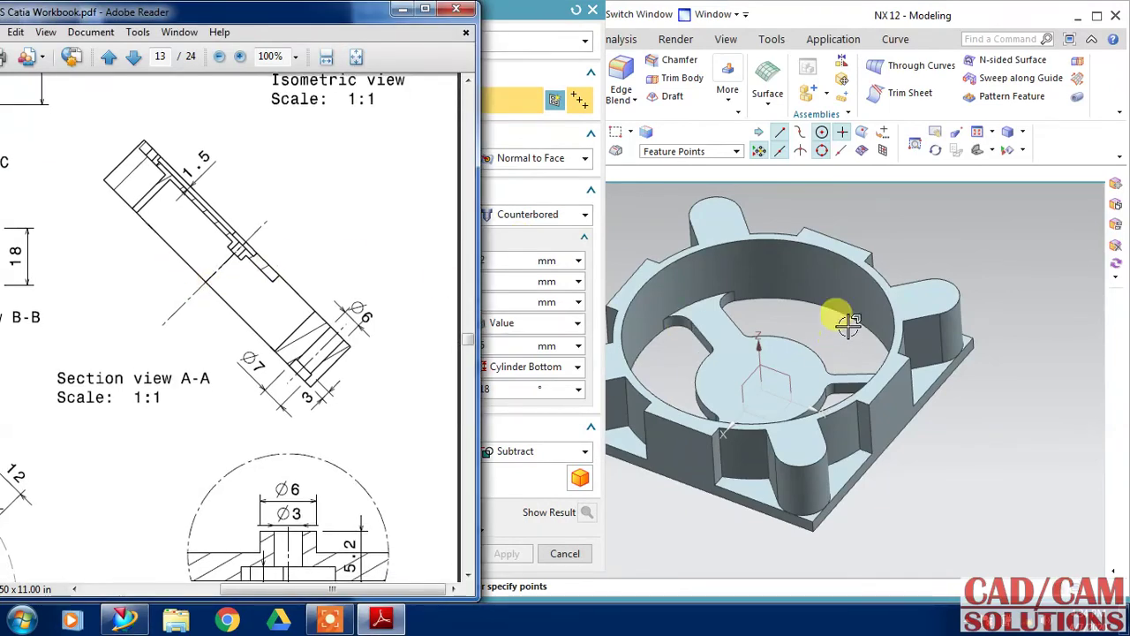
click(958, 286)
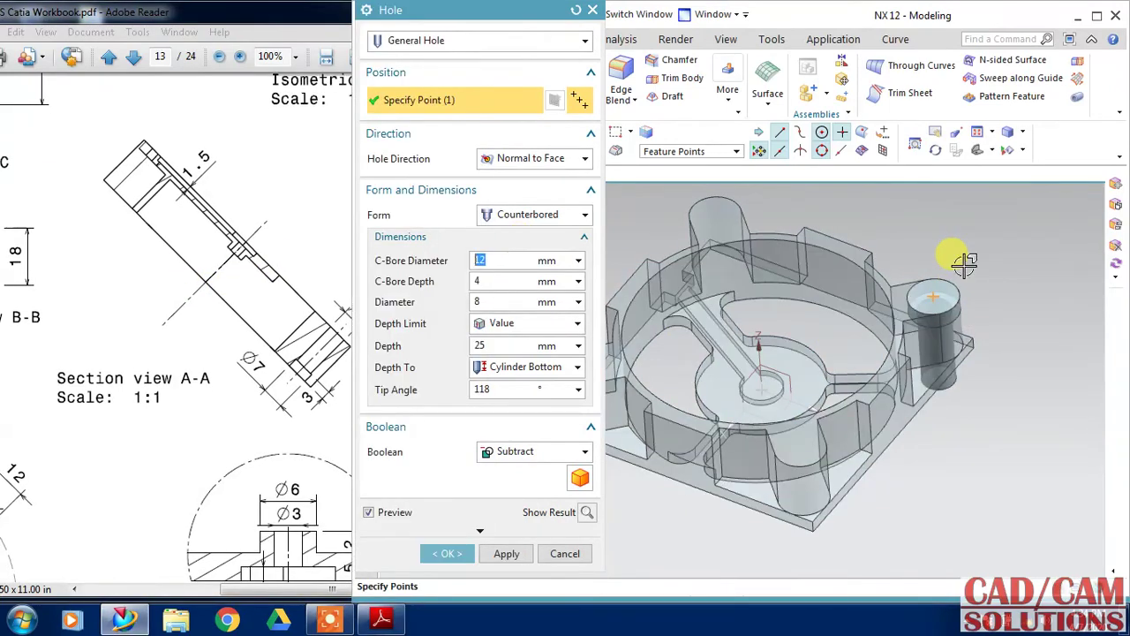
double_click(488, 260)
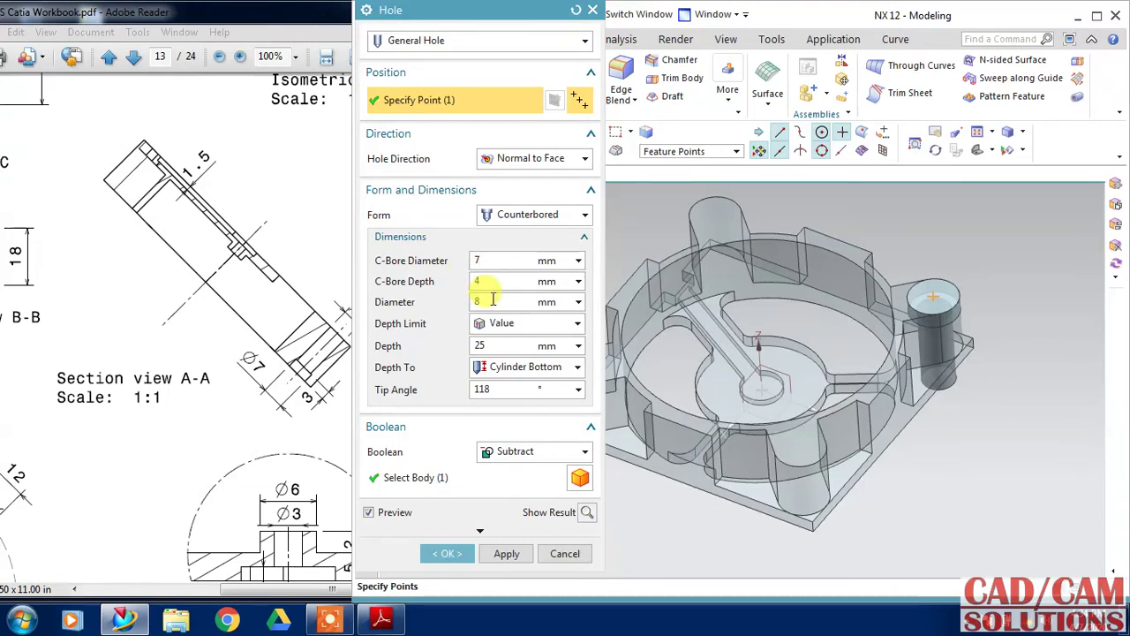
double_click(492, 302)
text(6)
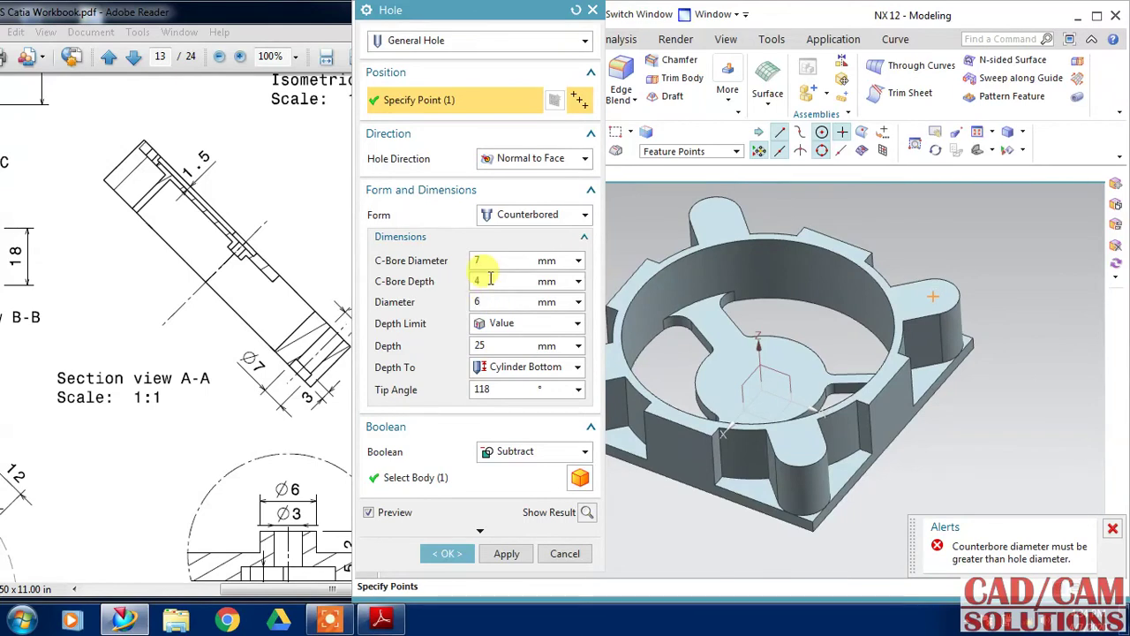
double_click(490, 280)
text(3)
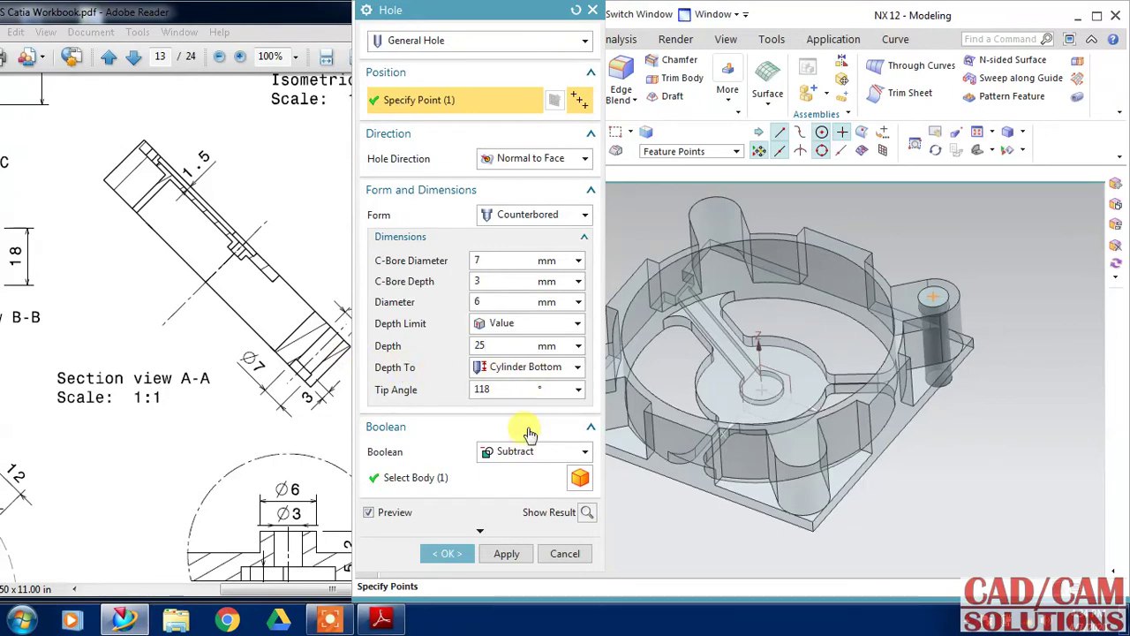
click(505, 553)
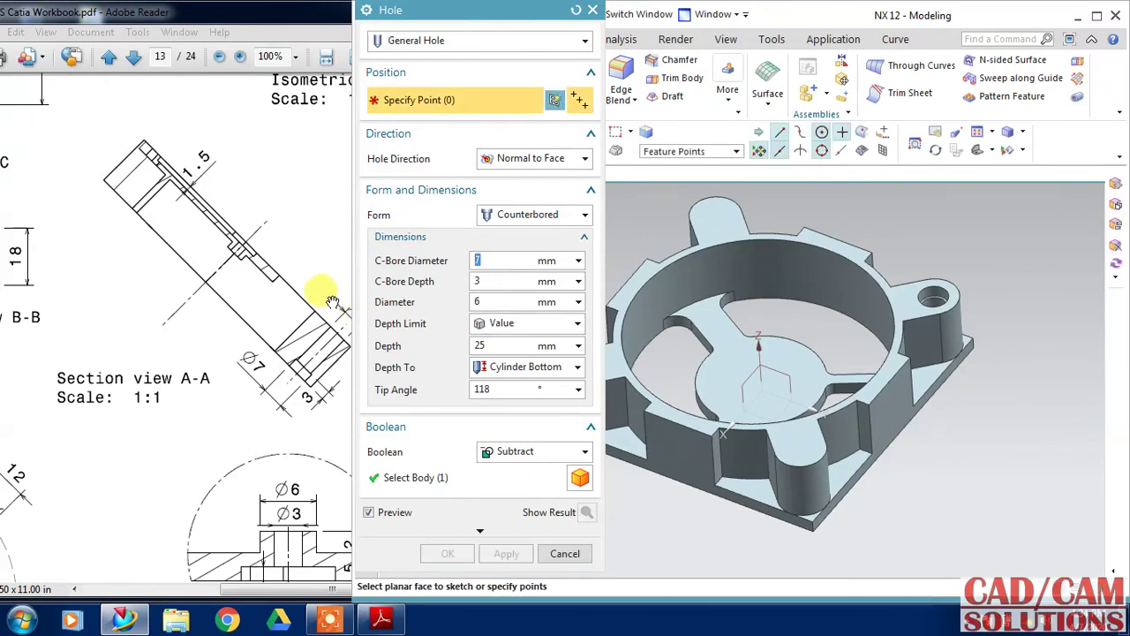
Orbit the flange to inspect its underside and central hub
drag(277, 366, 259, 255)
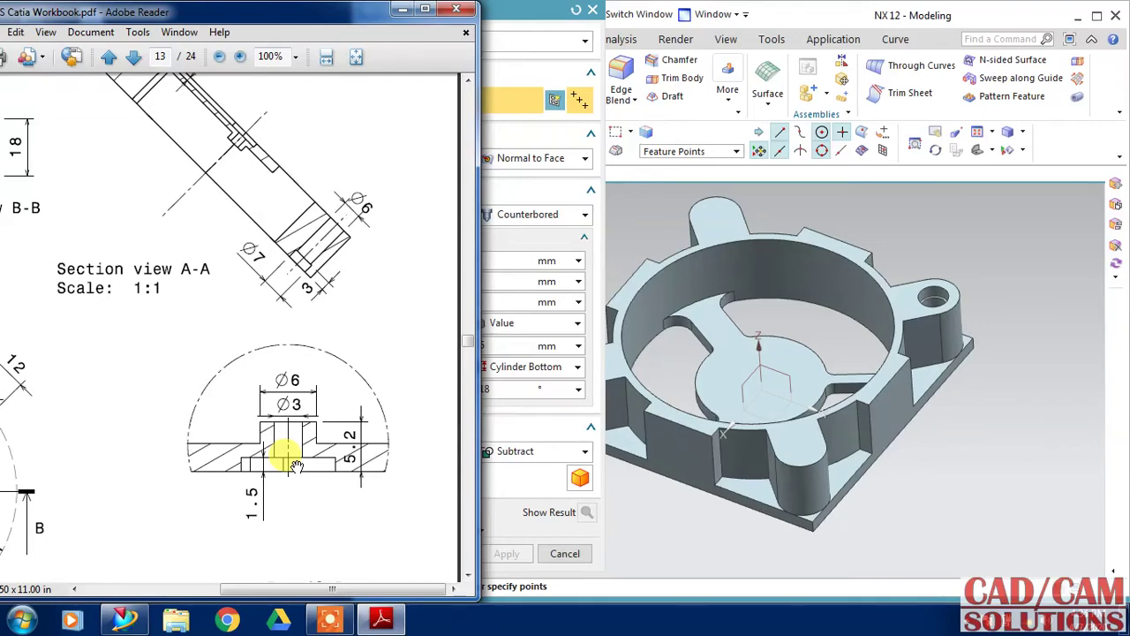
middle_drag(934, 456, 938, 316)
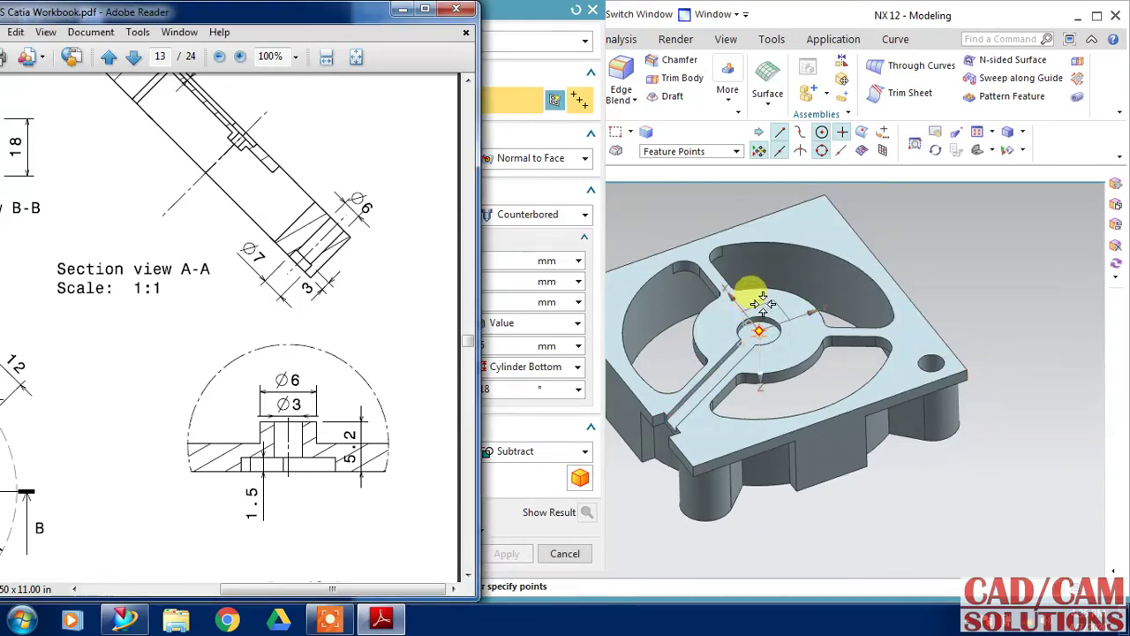
scroll(757, 316, up, 3)
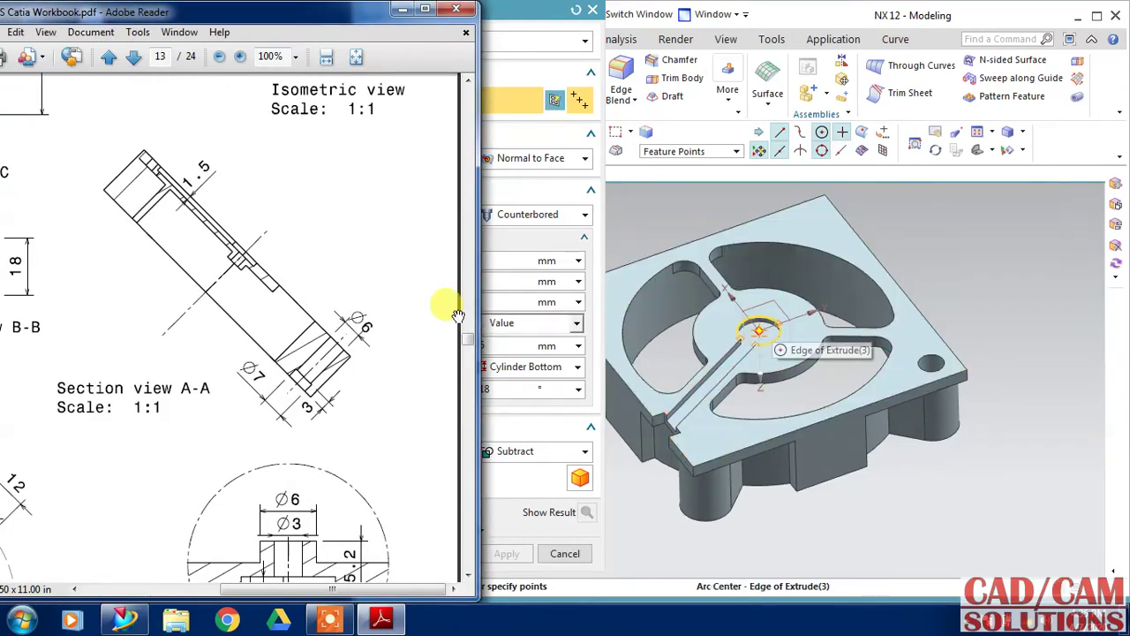
scroll(328, 303, down, 2)
scroll(323, 286, down, 1)
Place a hole point at the central arc centre, close the Hole dialog, and show drawing Detail D
click(767, 299)
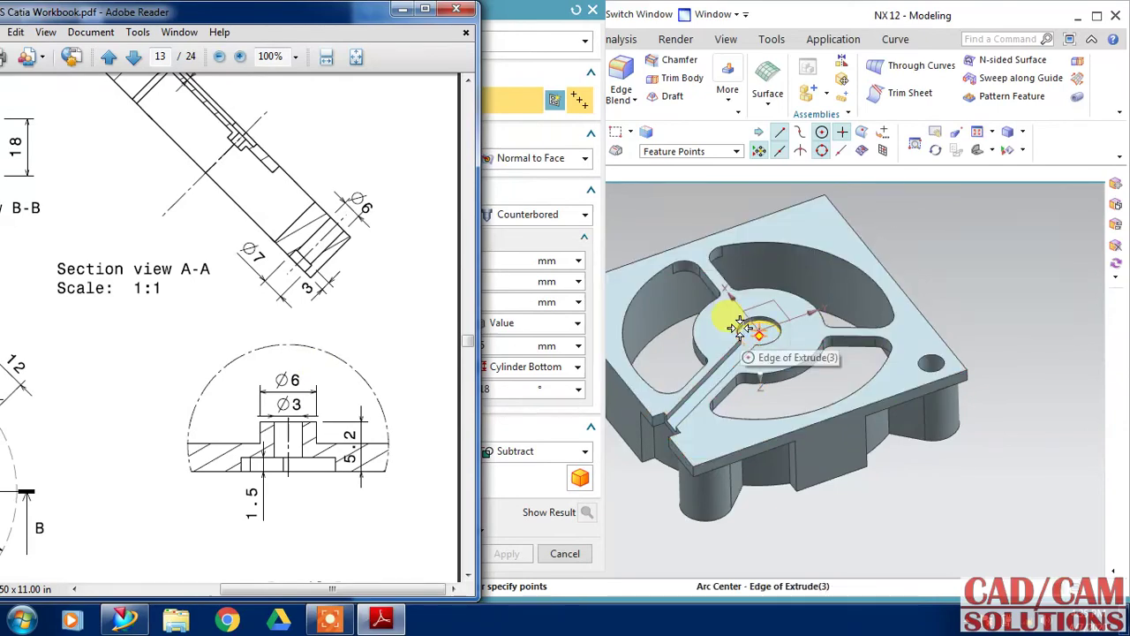
click(740, 327)
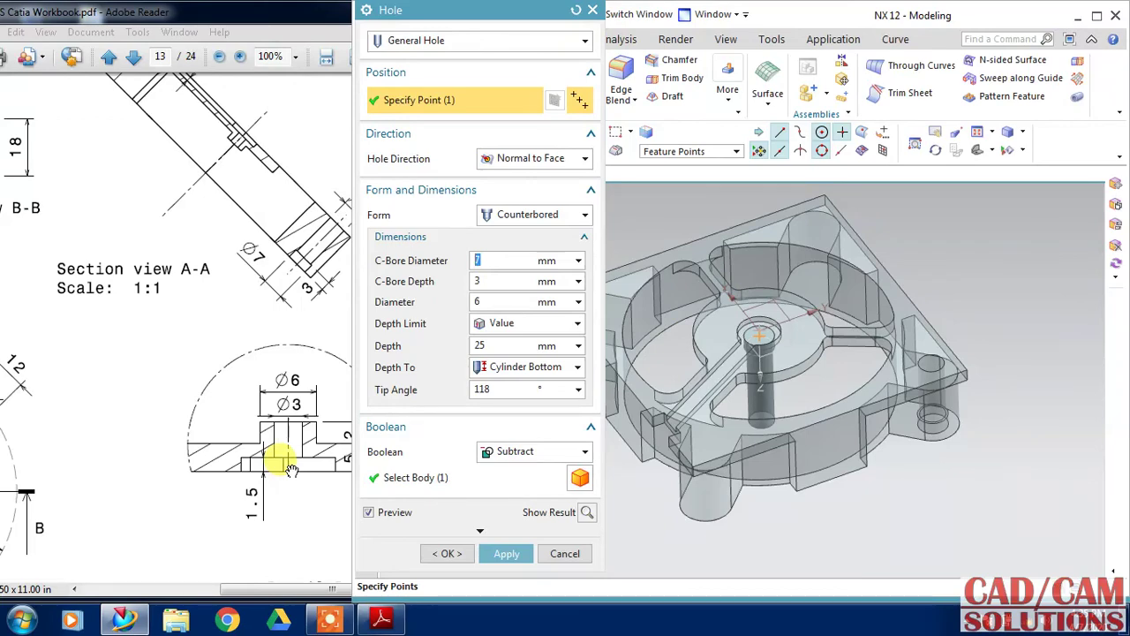
click(565, 552)
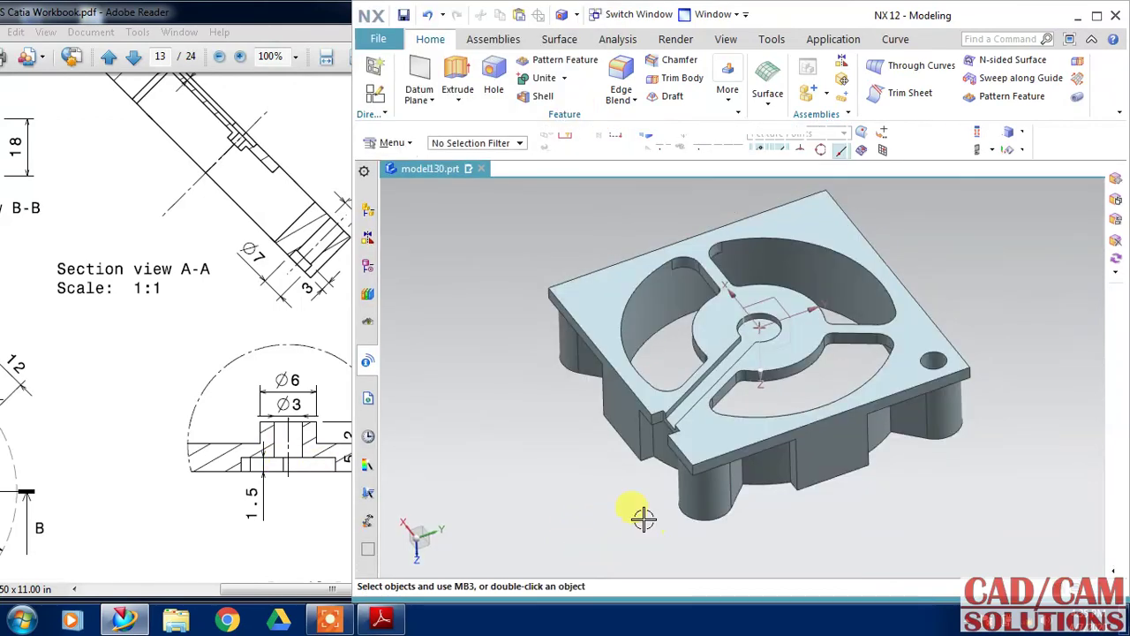
click(265, 430)
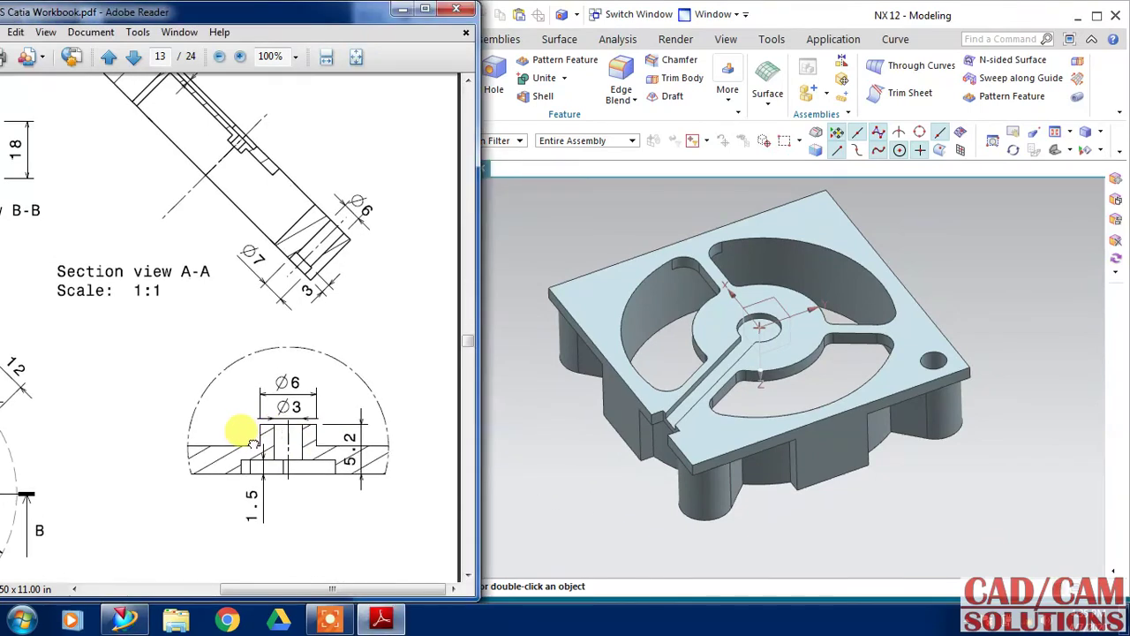
scroll(238, 380, down, 3)
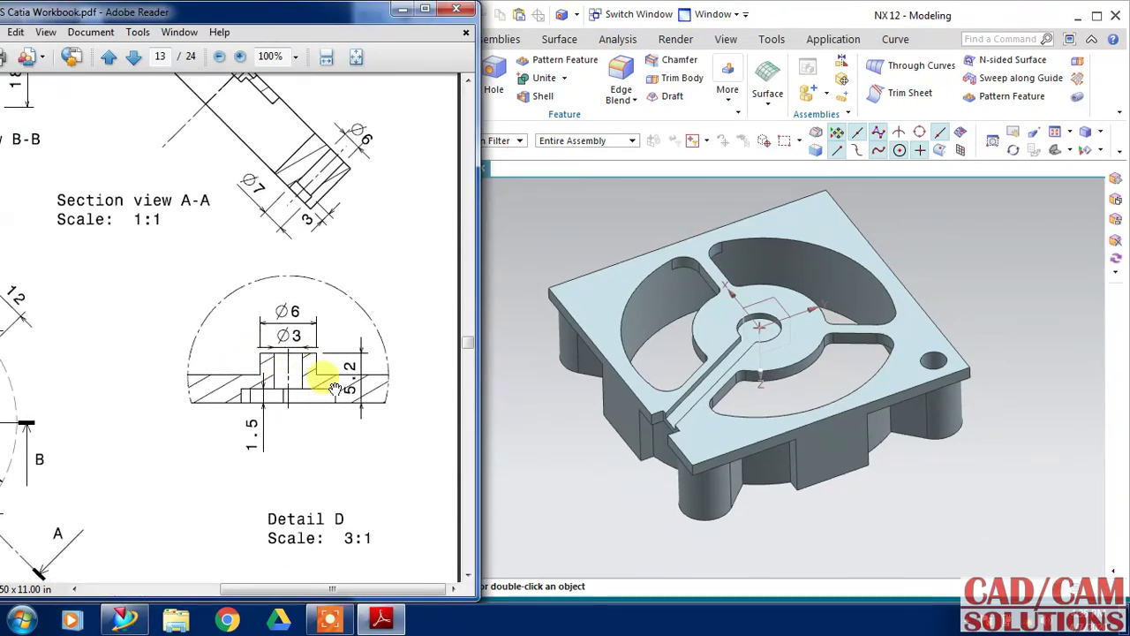
Create a sketch on the central hole face with the X axis as horizontal reference
click(507, 244)
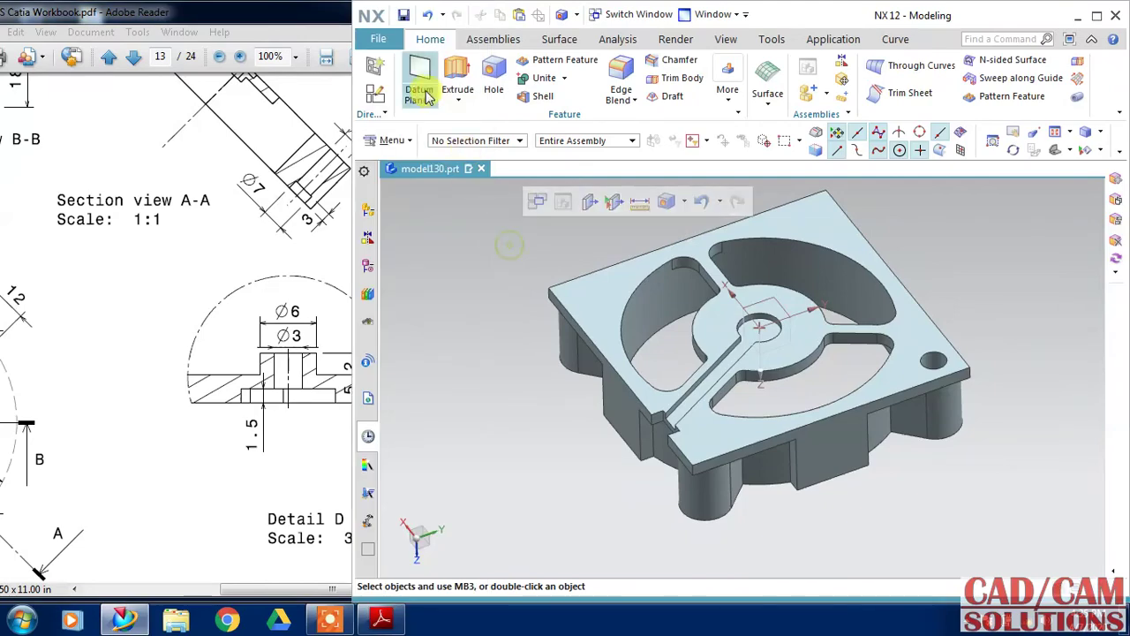
key(s)
scroll(755, 340, up, 2)
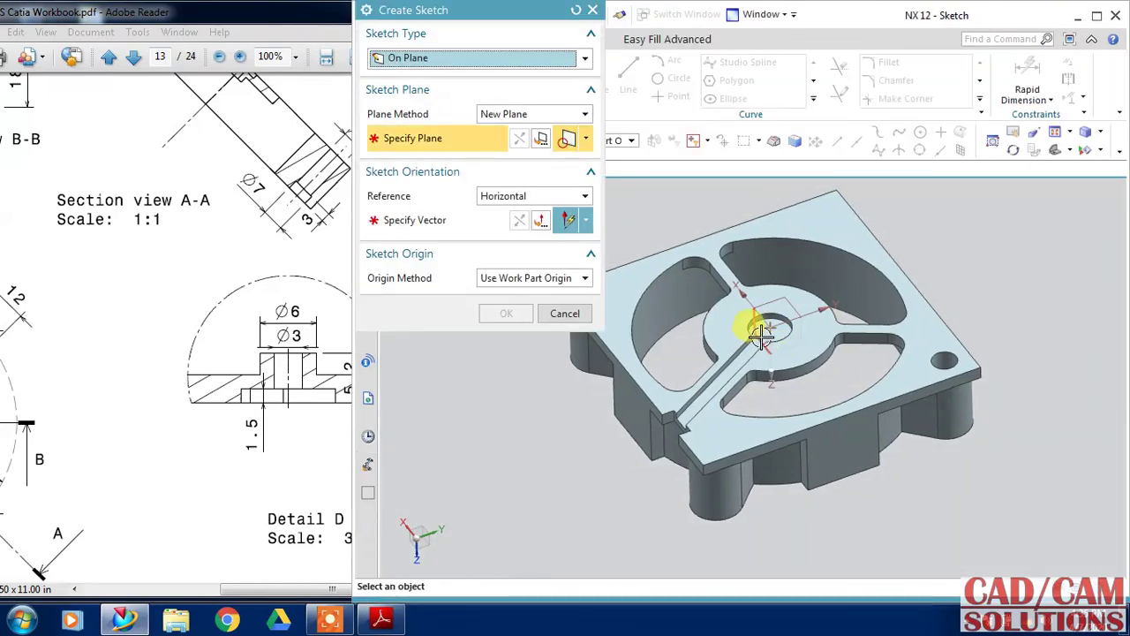
scroll(752, 328, up, 3)
click(756, 323)
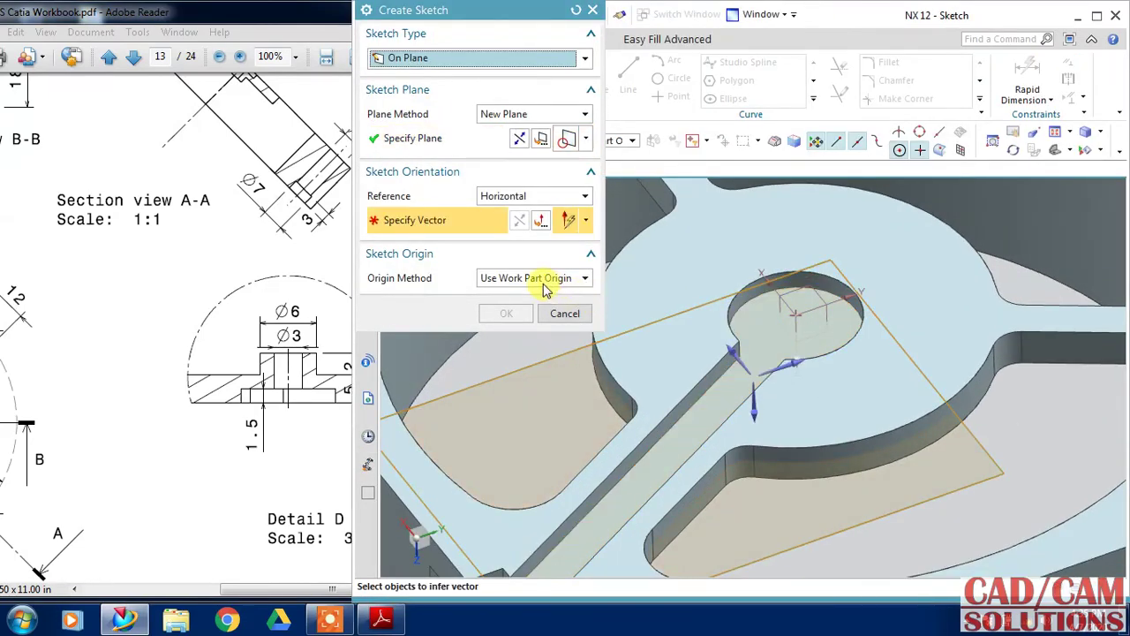
click(735, 353)
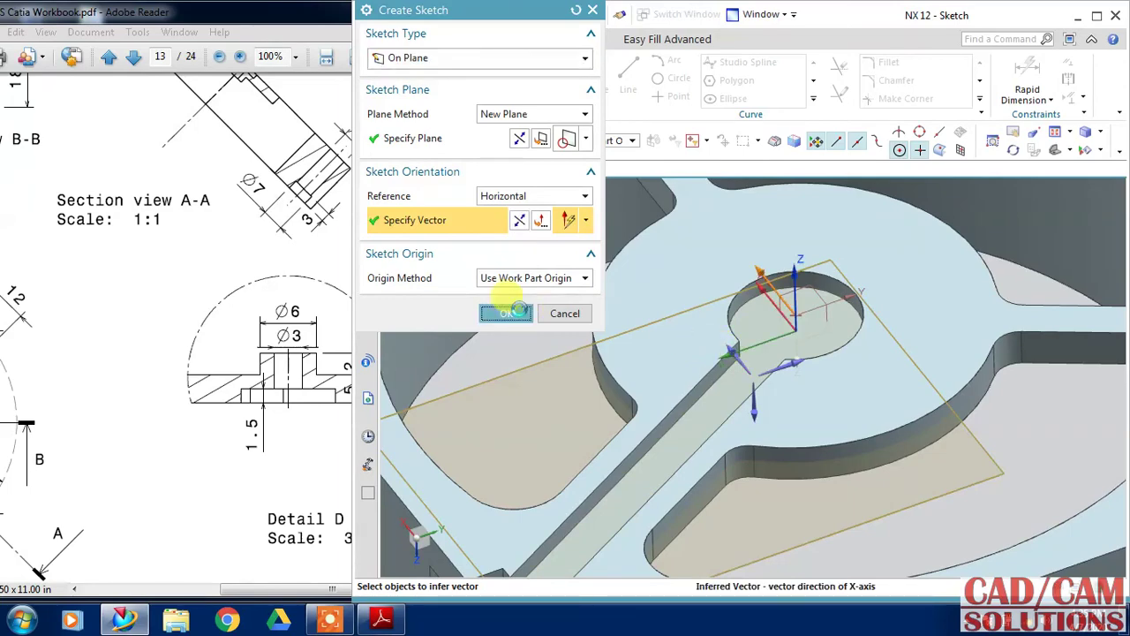
click(508, 313)
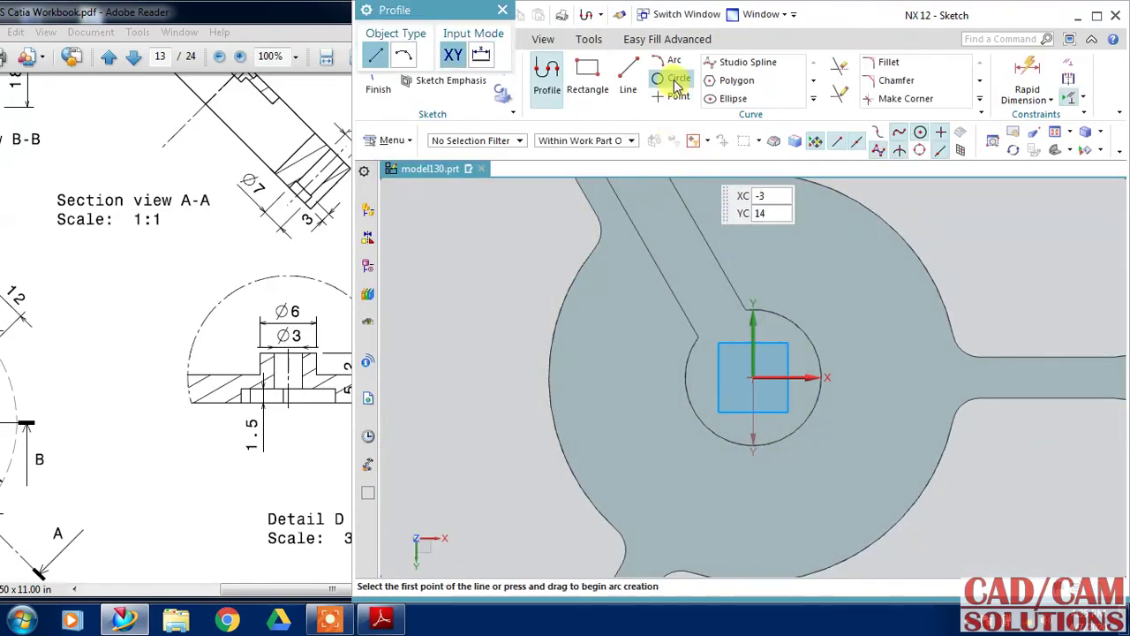
Draw a Ø6 circle centred on the sketch origin and finish the sketch
click(675, 78)
click(752, 378)
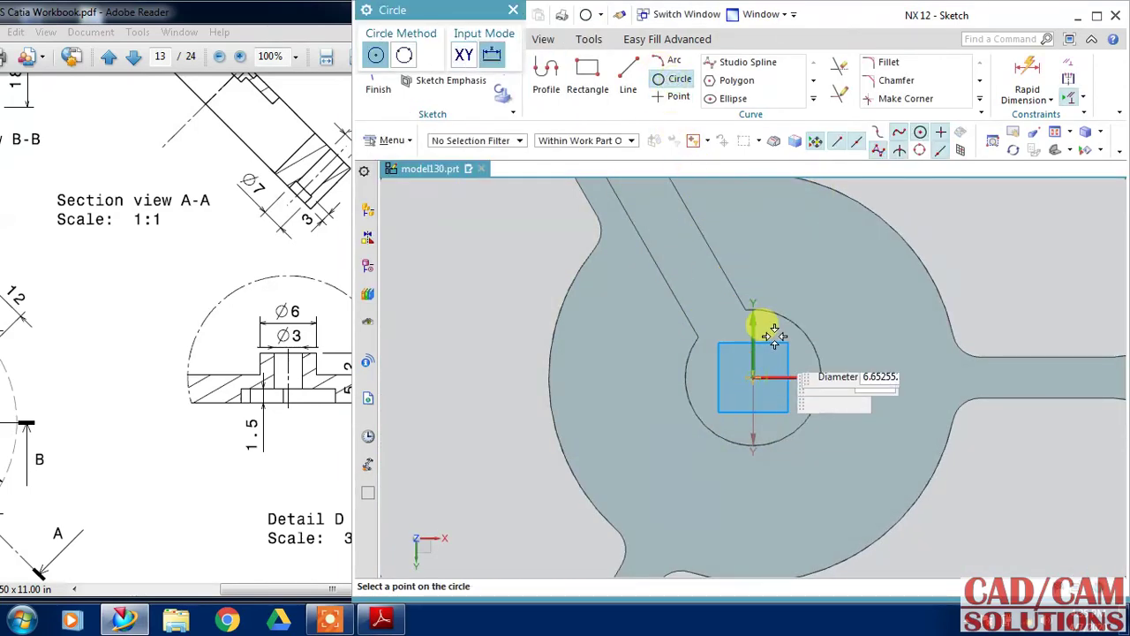
text(6)
key(Return)
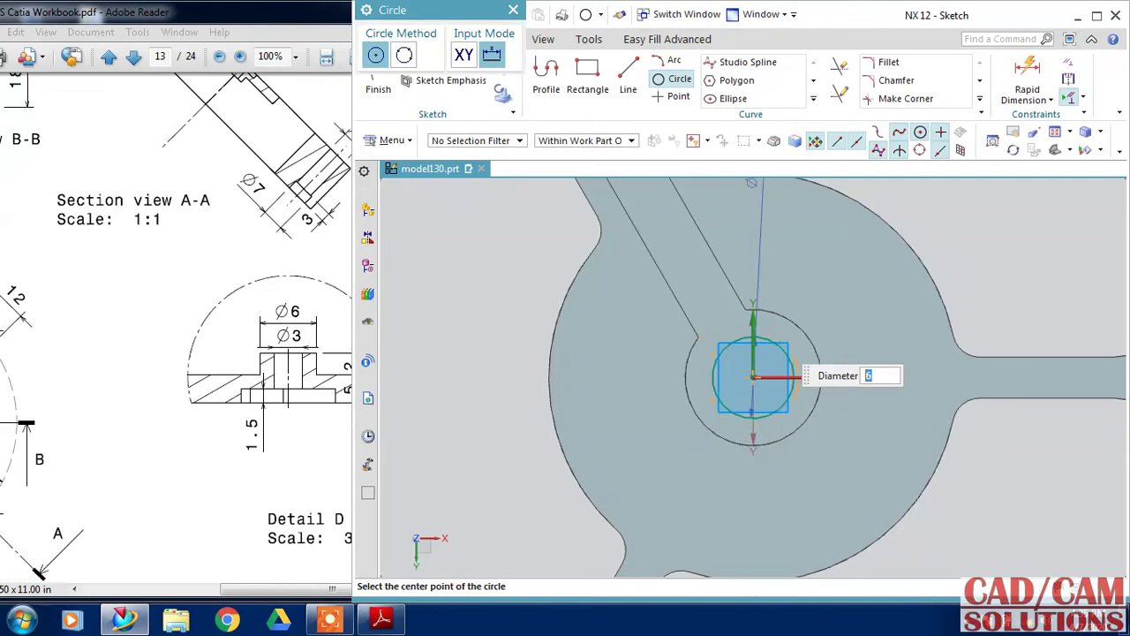
click(378, 81)
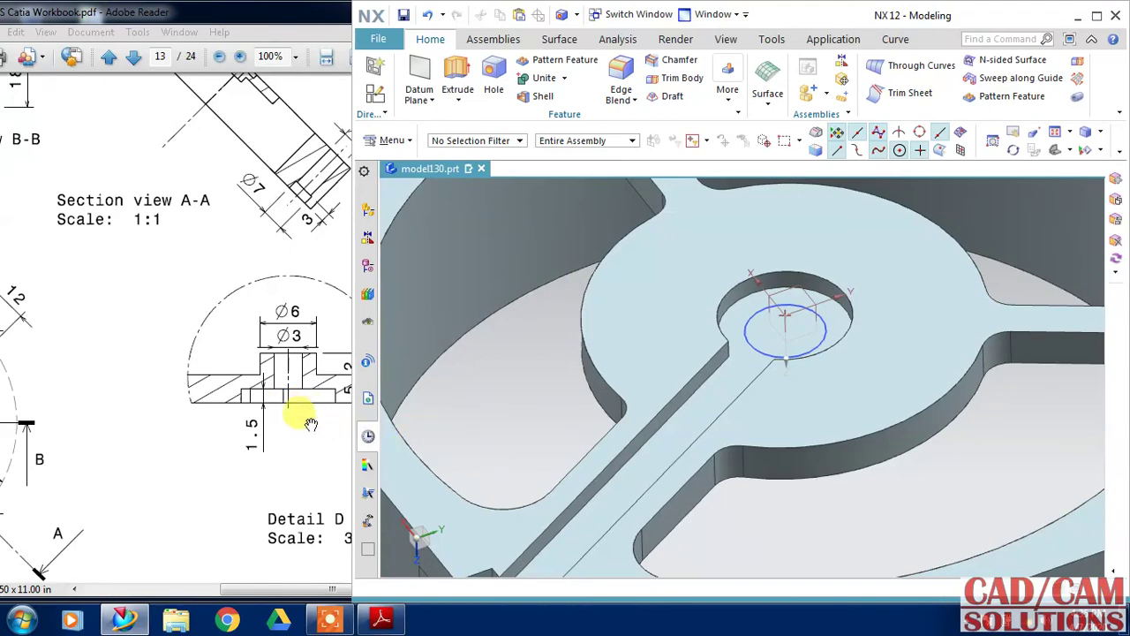
Extrude the Ø6 circle with start distance 5.2-1.5 and end 0, united with the body
mouse_move(783, 513)
middle_down()
mouse_move(826, 481)
mouse_move(812, 447)
mouse_move(840, 376)
mouse_move(821, 470)
mouse_move(798, 480)
middle_up()
click(458, 72)
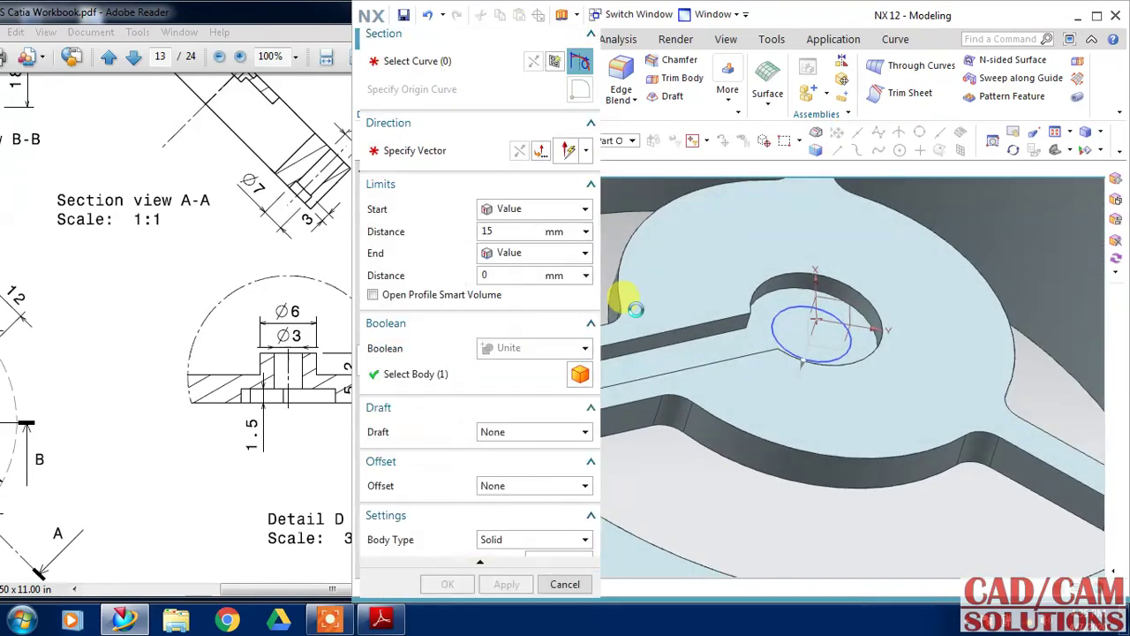
click(779, 314)
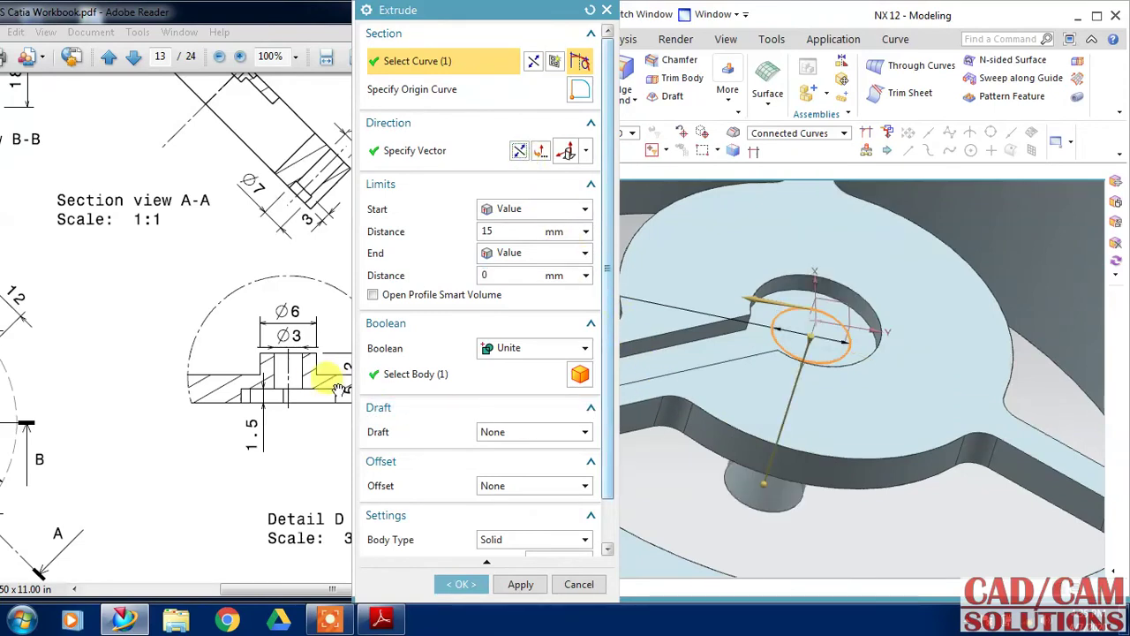
click(325, 358)
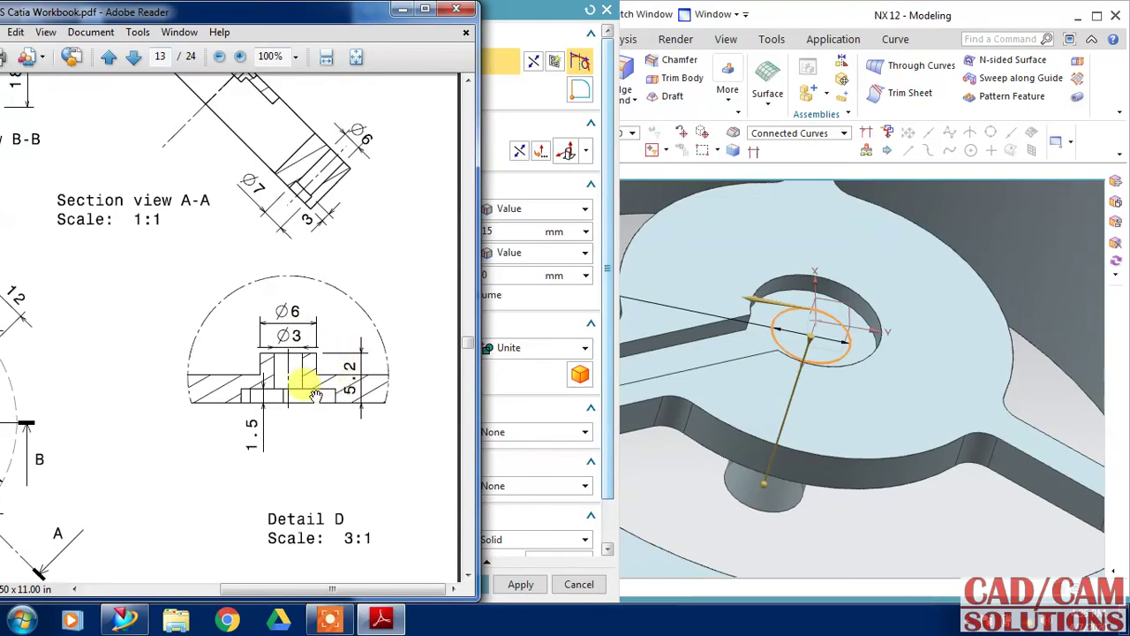
click(524, 233)
text(5.2-1.)
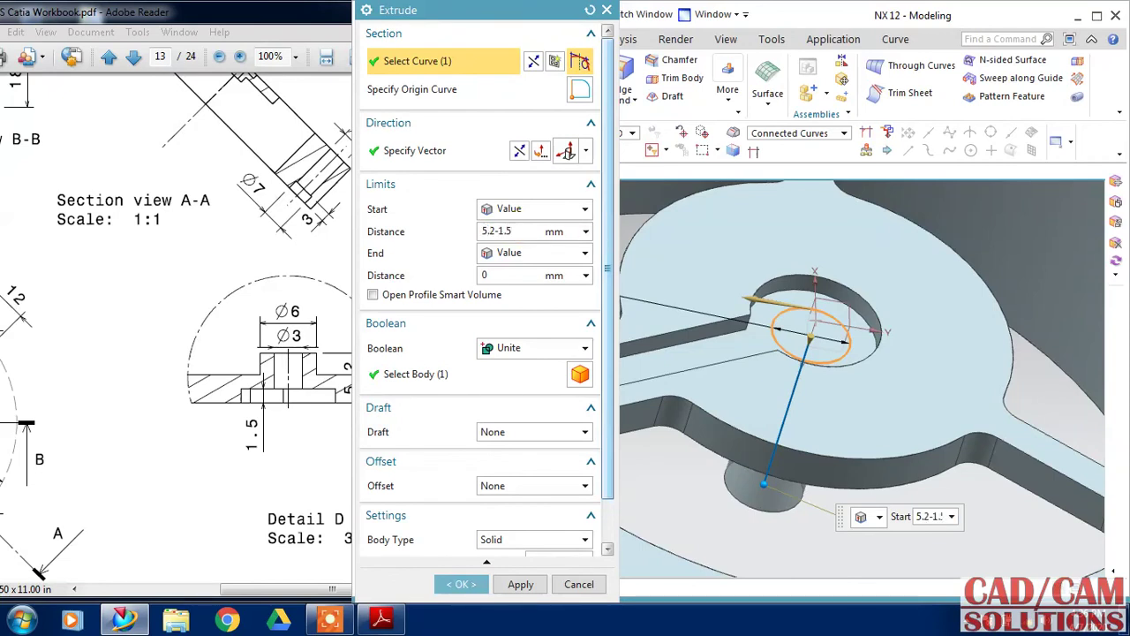
key(Return)
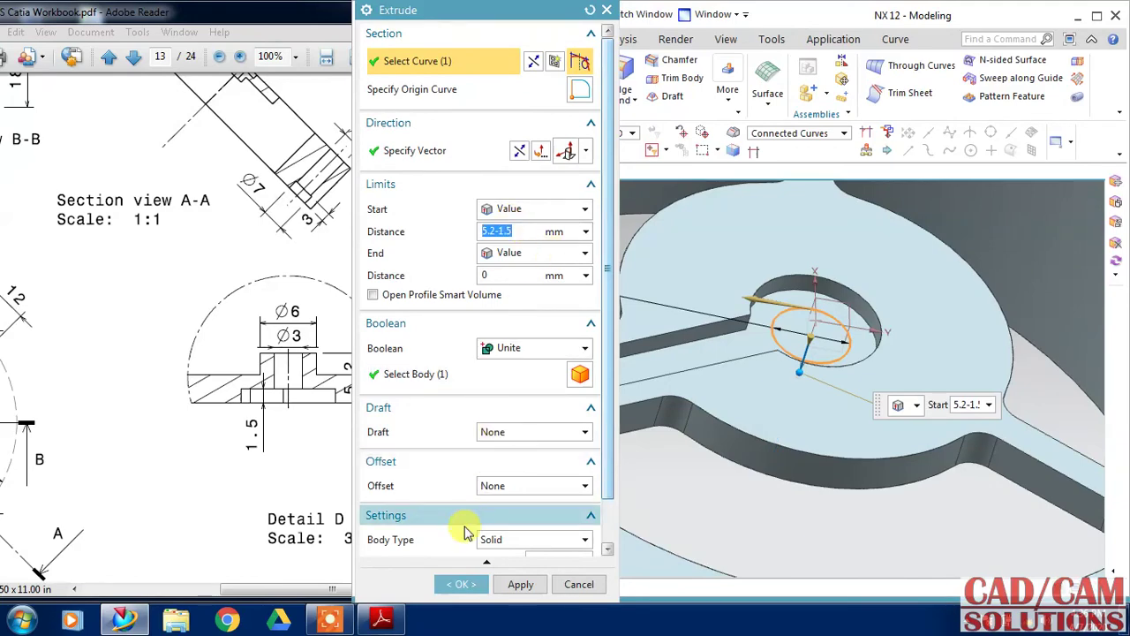
click(461, 584)
mouse_move(789, 462)
middle_down()
mouse_move(777, 481)
mouse_move(775, 406)
mouse_move(787, 403)
mouse_move(786, 485)
middle_up()
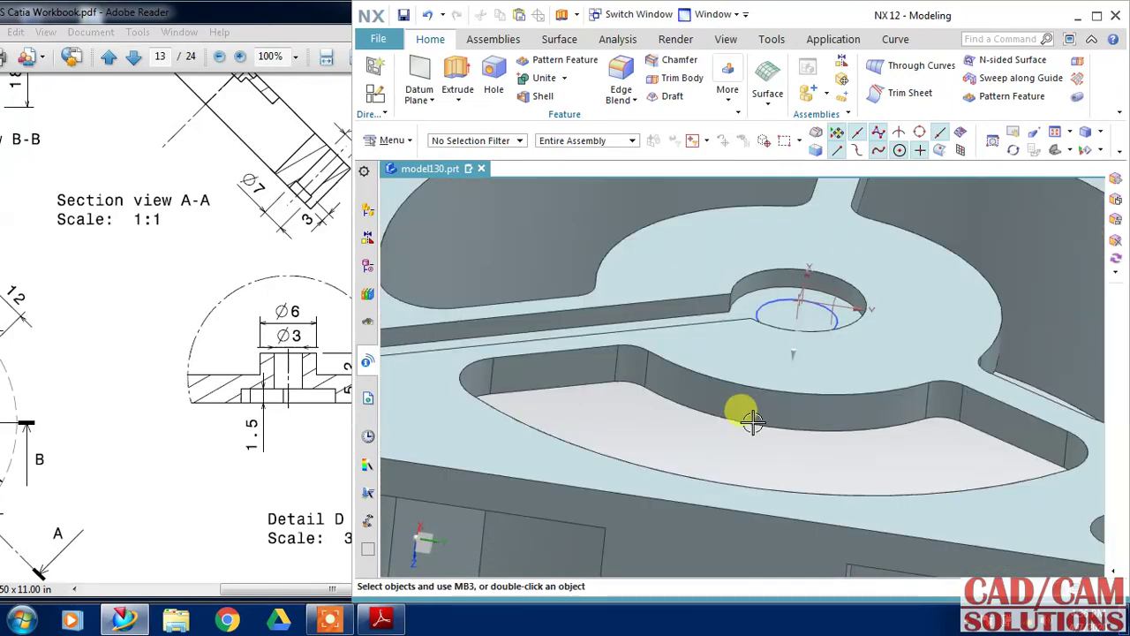
Create a Simple hole at the boss centre: Ø3 diameter, 15 mm depth, subtracted from the body
middle_drag(691, 428, 677, 434)
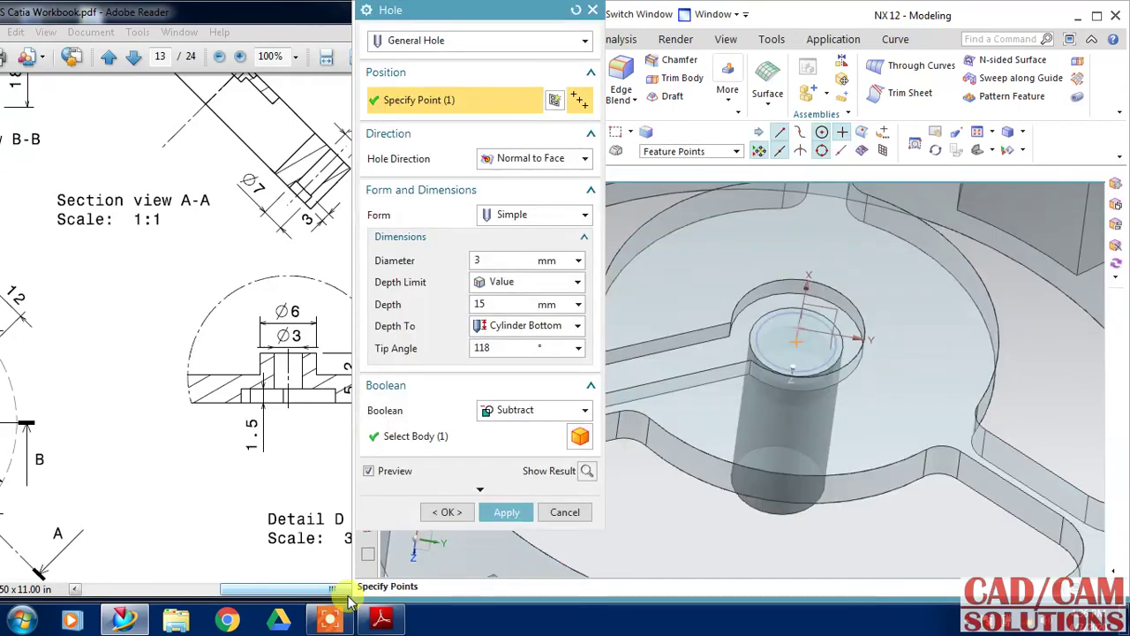
click(494, 303)
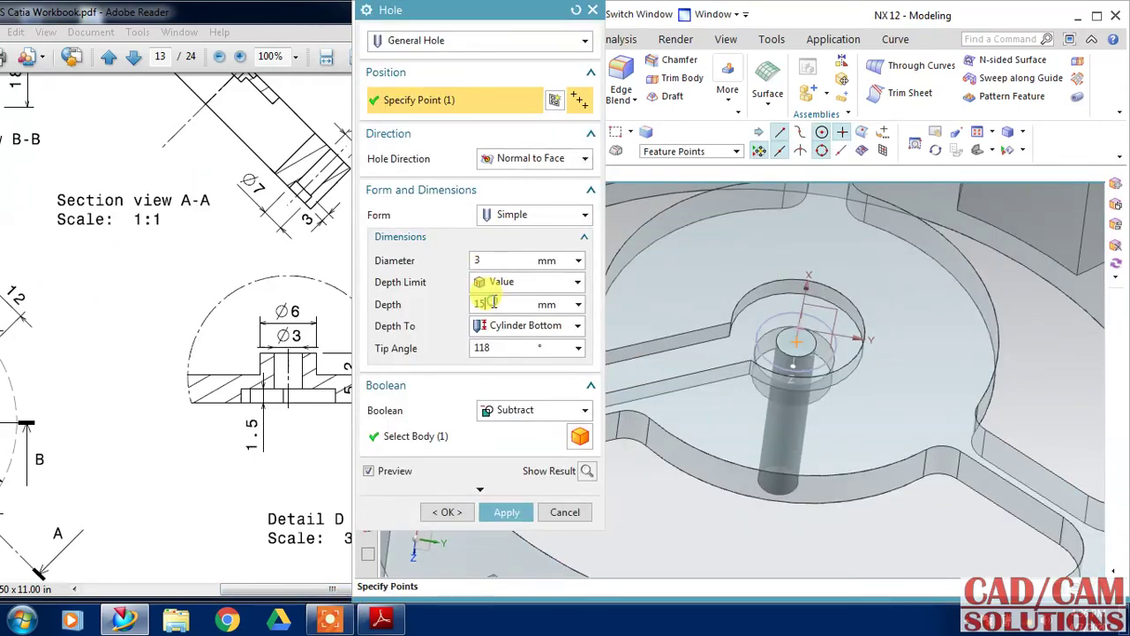
click(453, 513)
mouse_move(673, 499)
middle_down()
mouse_move(715, 367)
mouse_move(698, 368)
mouse_move(702, 472)
mouse_move(714, 335)
mouse_move(724, 362)
middle_up()
Pattern the counterbored hole circularly about the hub axis and centre point over 360°
scroll(724, 362, up, 3)
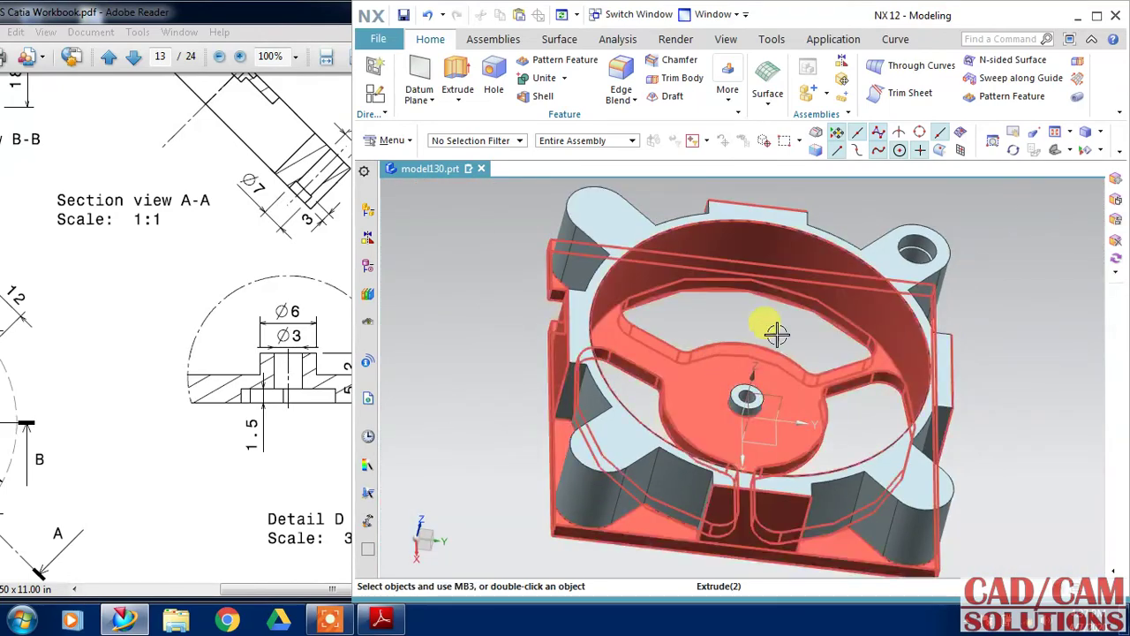
click(923, 255)
click(1011, 96)
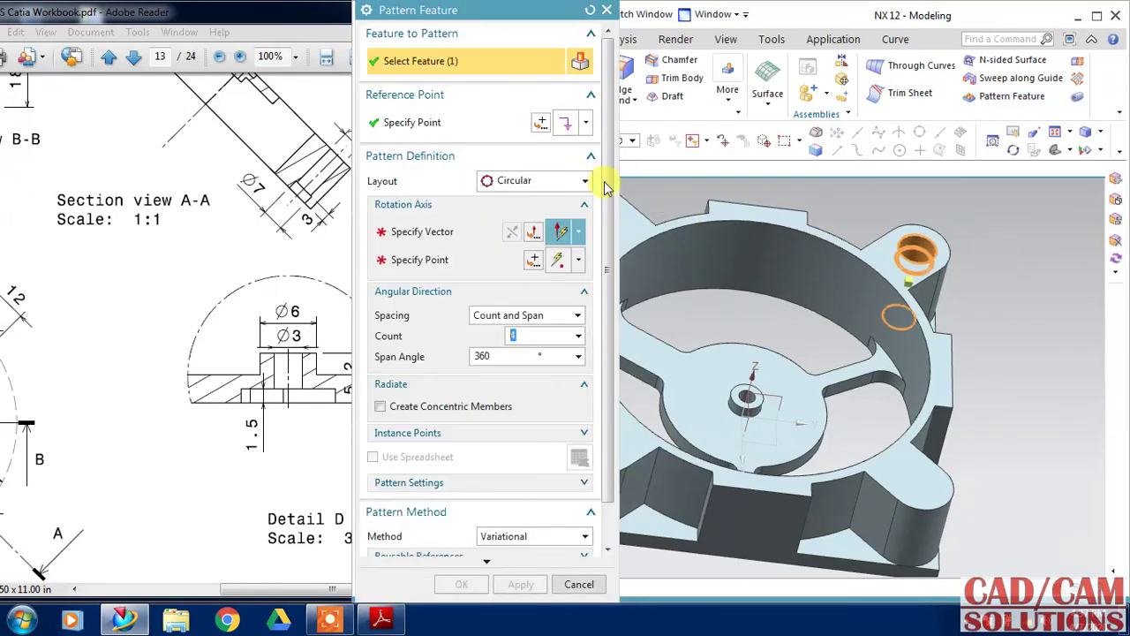
click(468, 233)
click(467, 233)
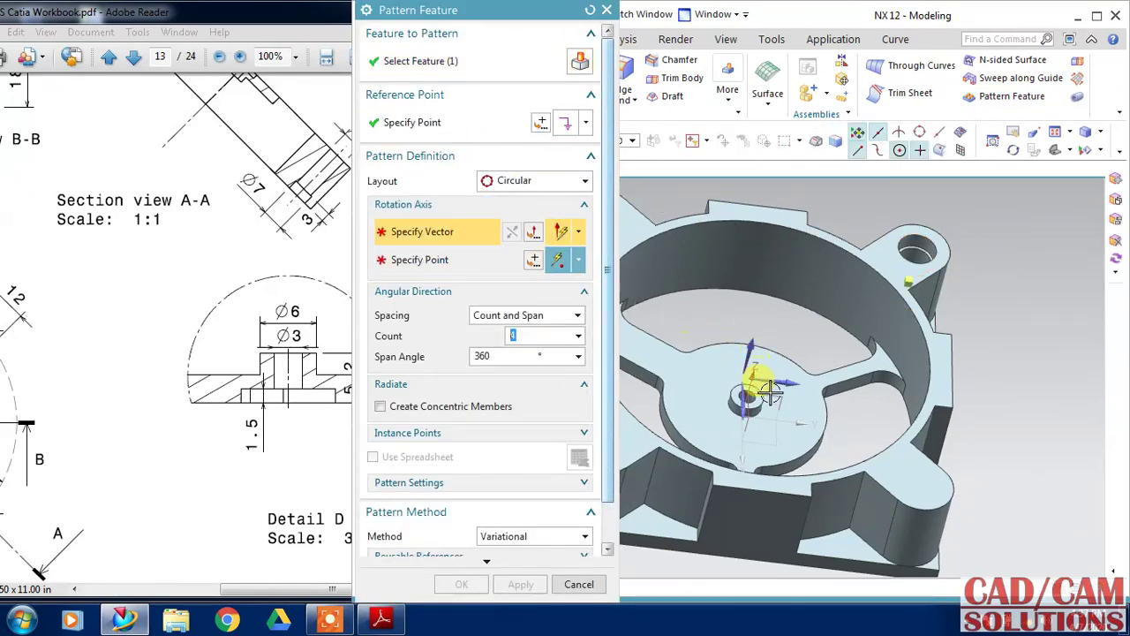
scroll(765, 389, up, 3)
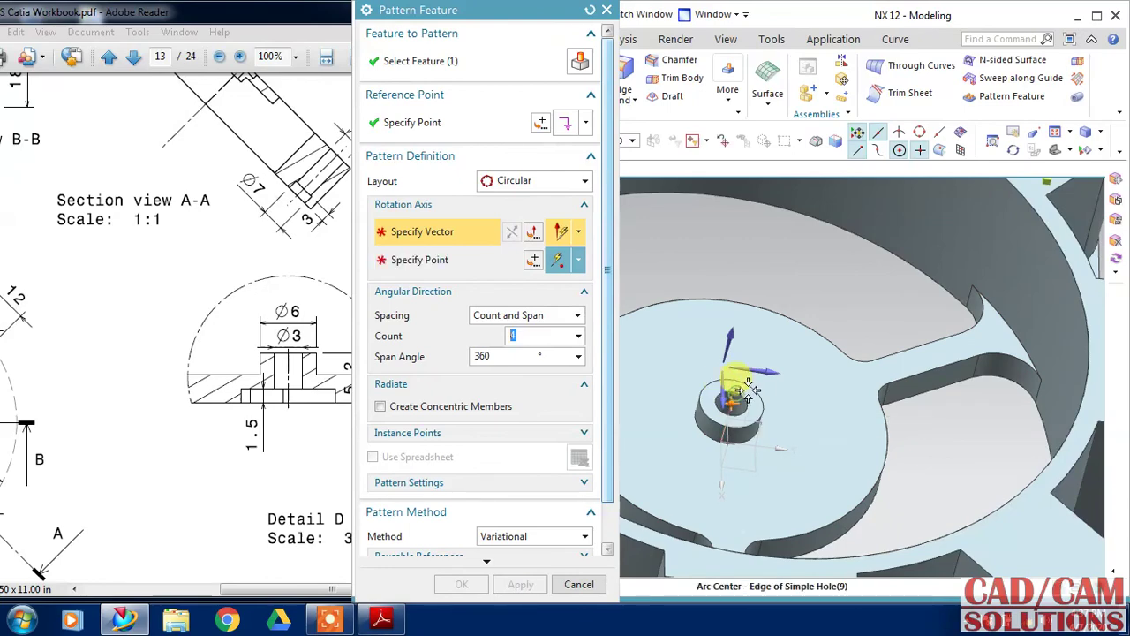
click(732, 336)
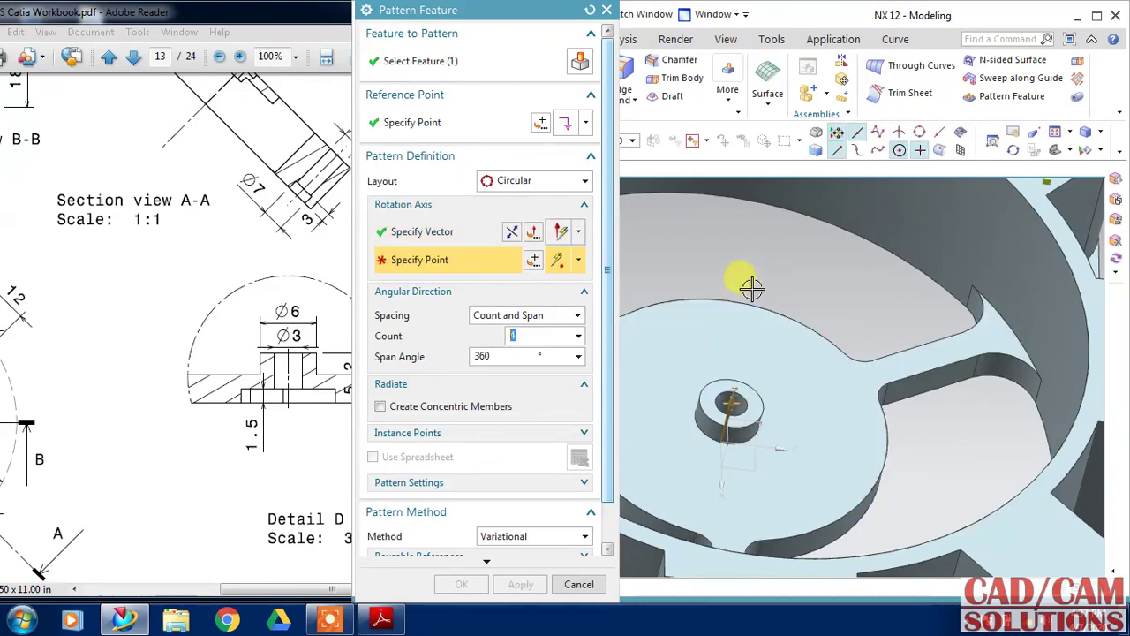
scroll(752, 286, down, 5)
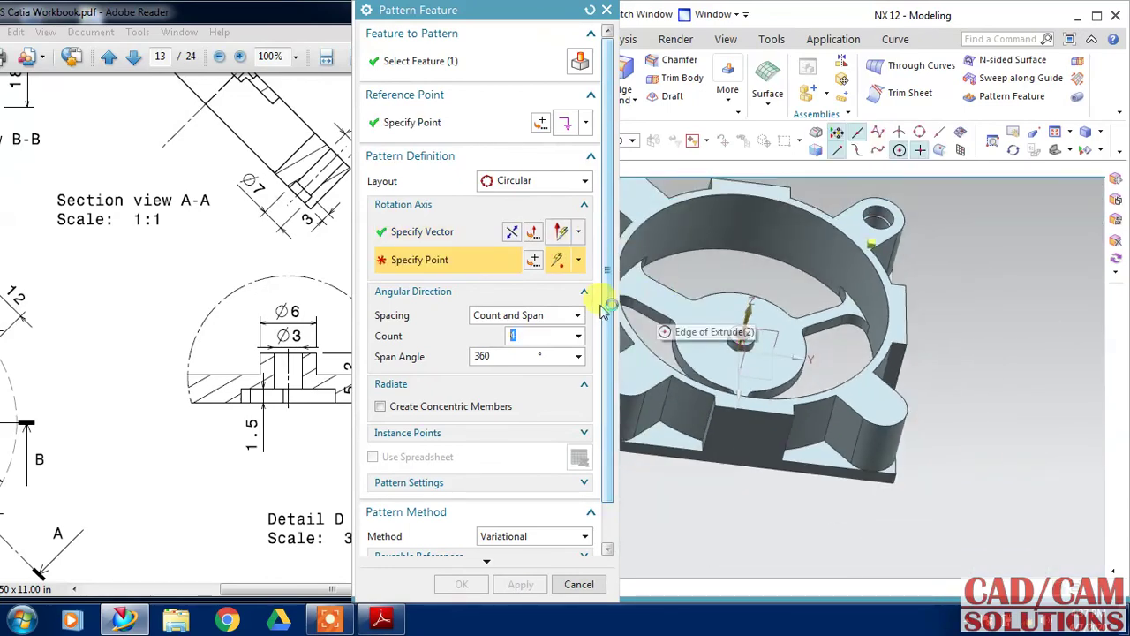
click(731, 342)
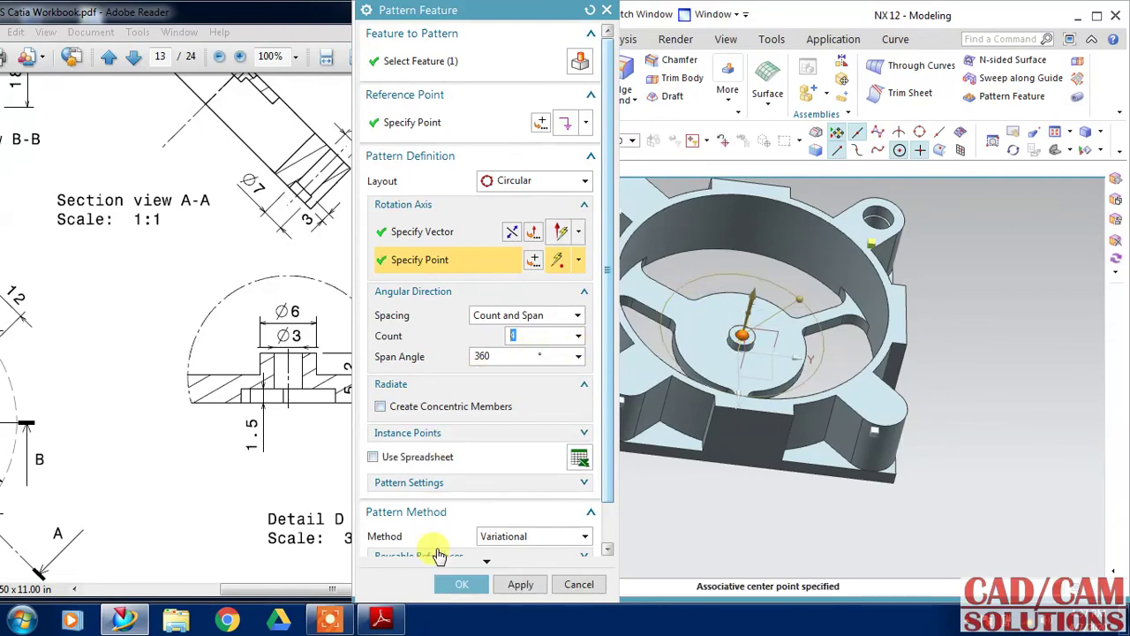
click(460, 584)
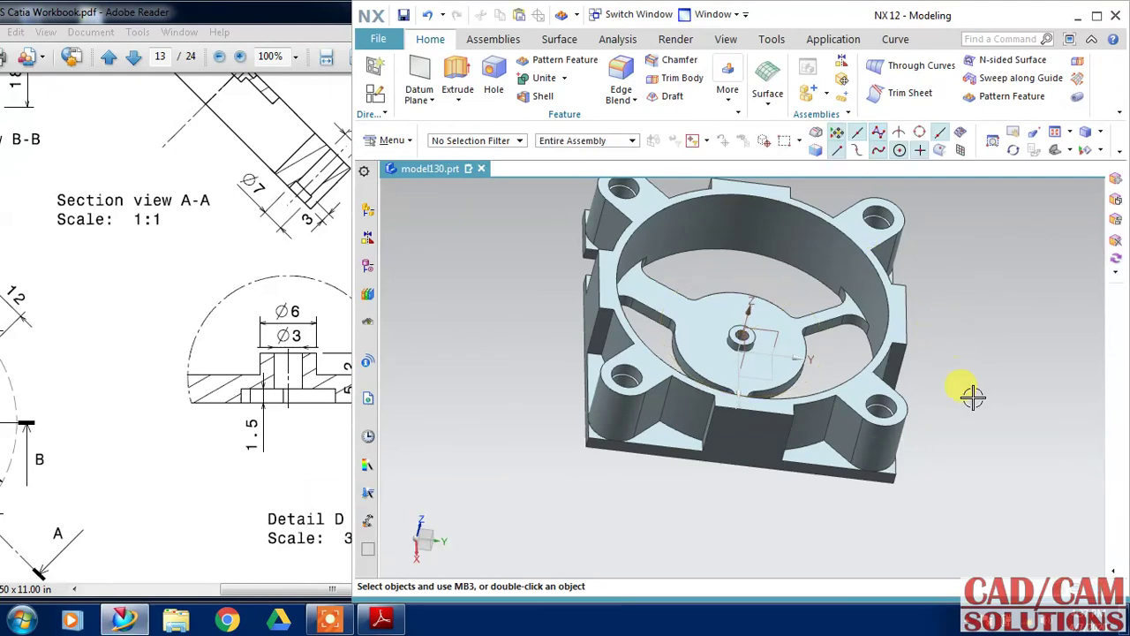
Orbit to the patterned corner holes and compare them with the drawing's isometric view
mouse_move(966, 394)
middle_down()
mouse_move(934, 383)
mouse_move(904, 398)
middle_up()
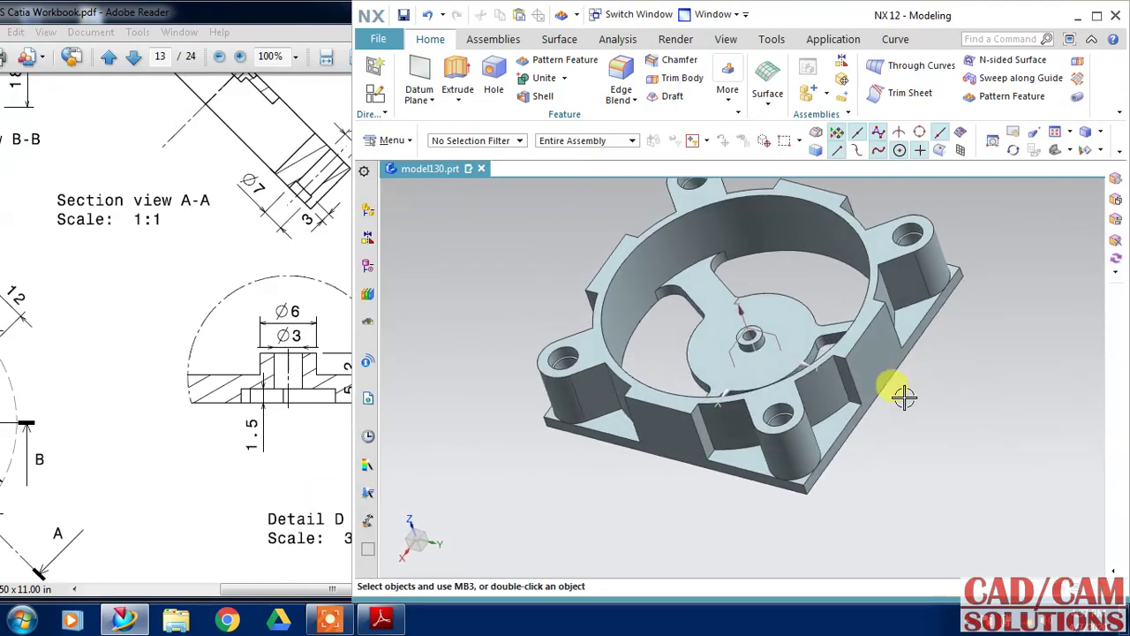
click(288, 326)
scroll(310, 353, up, 4)
scroll(282, 328, up, 3)
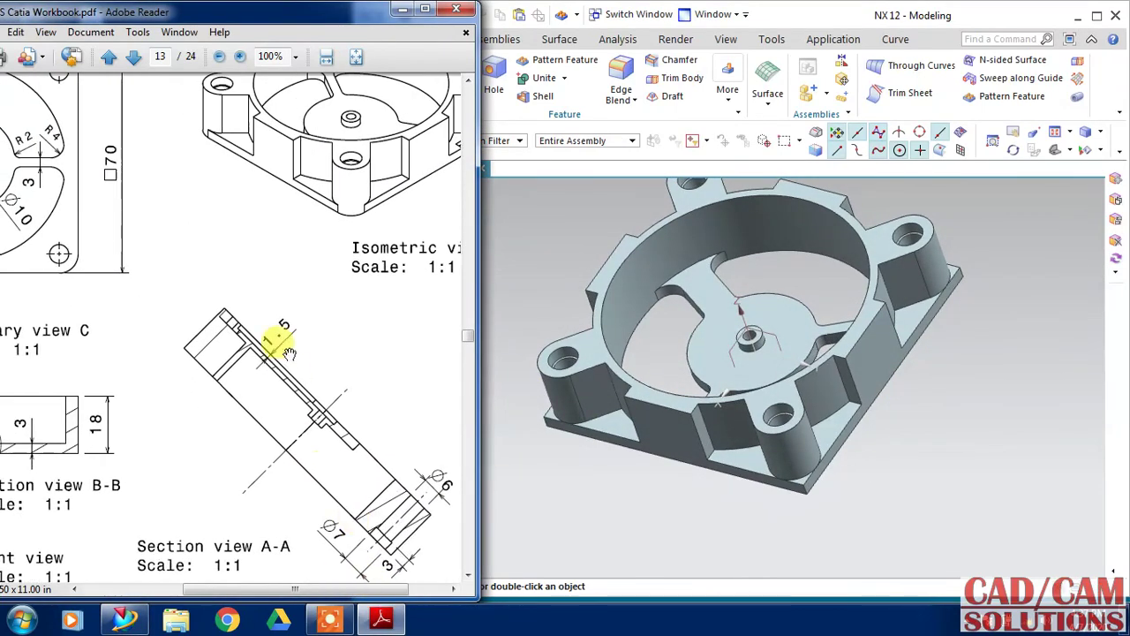
scroll(275, 452, up, 3)
mouse_move(275, 452)
mouse_down()
mouse_move(280, 472)
mouse_move(294, 461)
mouse_up()
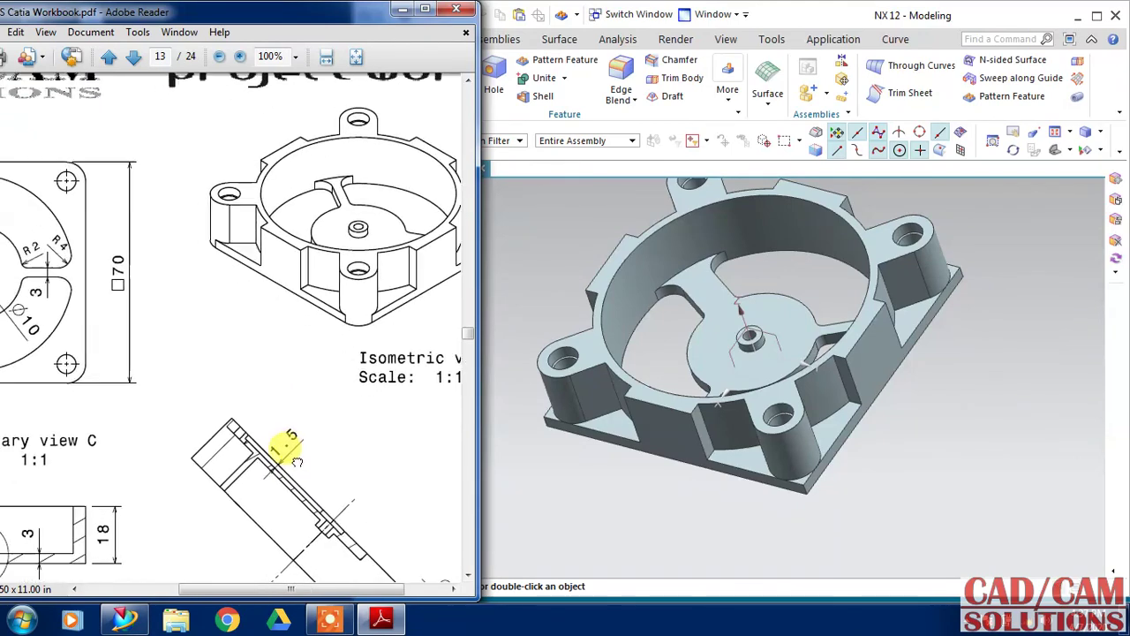
Maximize the NX window, show the Part Navigator history, and hide the Datum Coordinate System
click(724, 86)
double_click(713, 18)
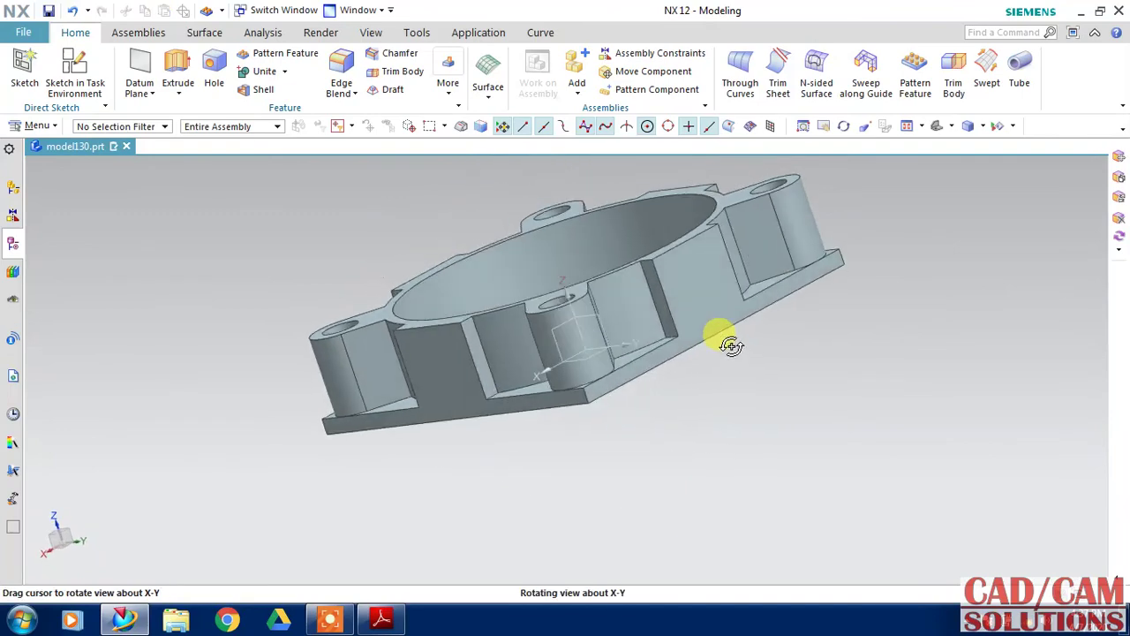
mouse_move(749, 378)
middle_down()
mouse_move(656, 273)
mouse_move(667, 320)
mouse_move(599, 351)
middle_up()
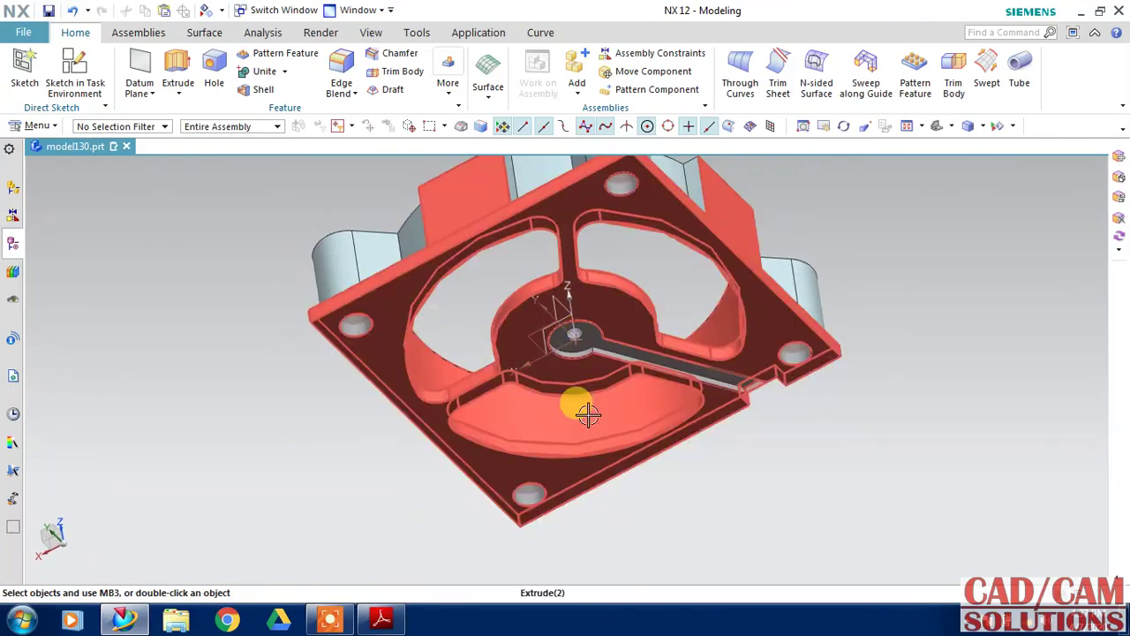
click(16, 243)
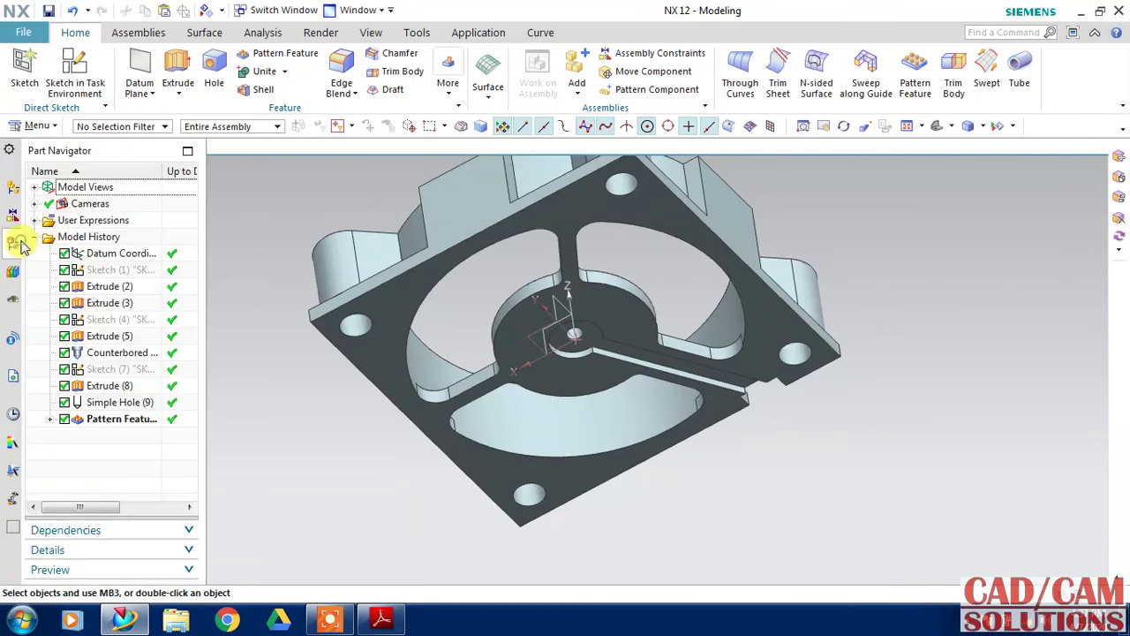
right_click(119, 254)
click(186, 187)
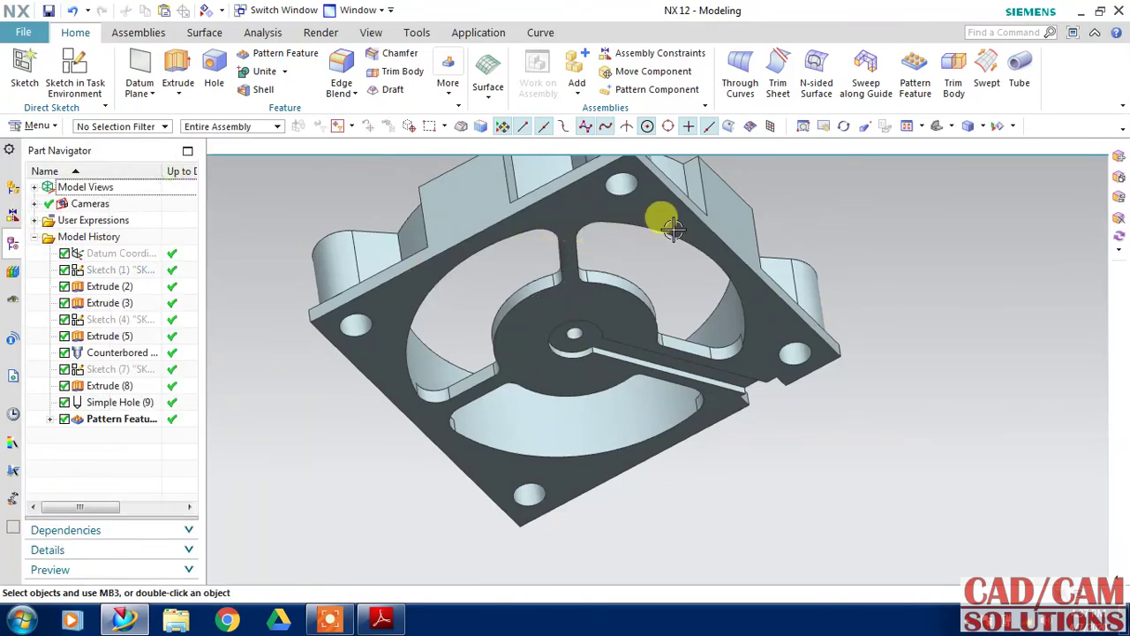
mouse_move(662, 220)
middle_down()
mouse_move(789, 245)
mouse_move(775, 295)
mouse_move(785, 284)
middle_up()
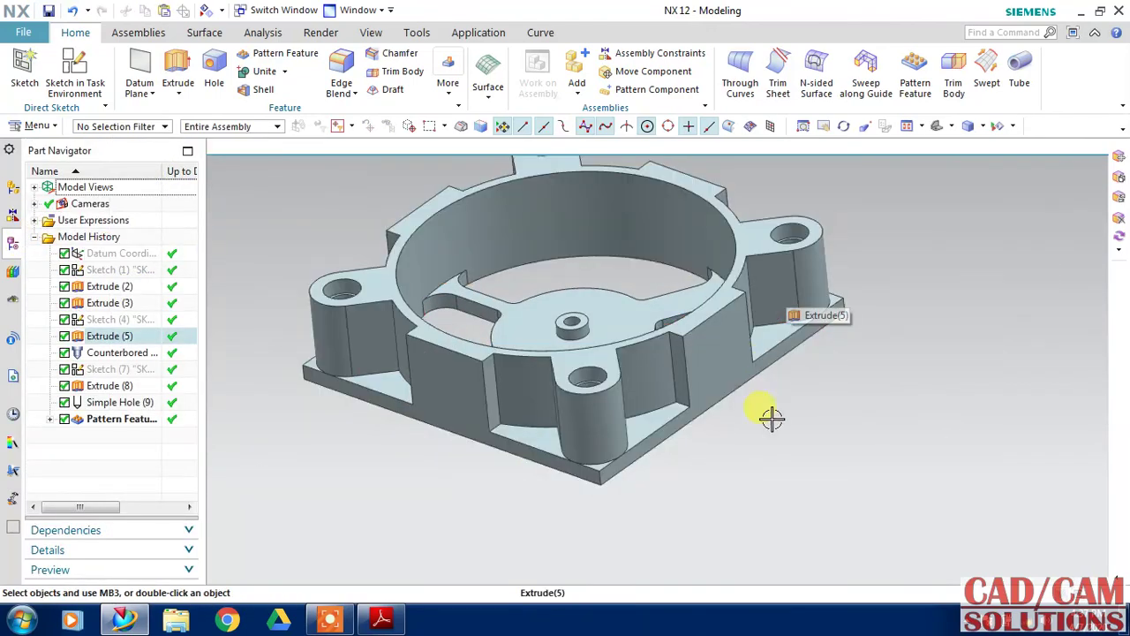
middle_drag(769, 416, 794, 420)
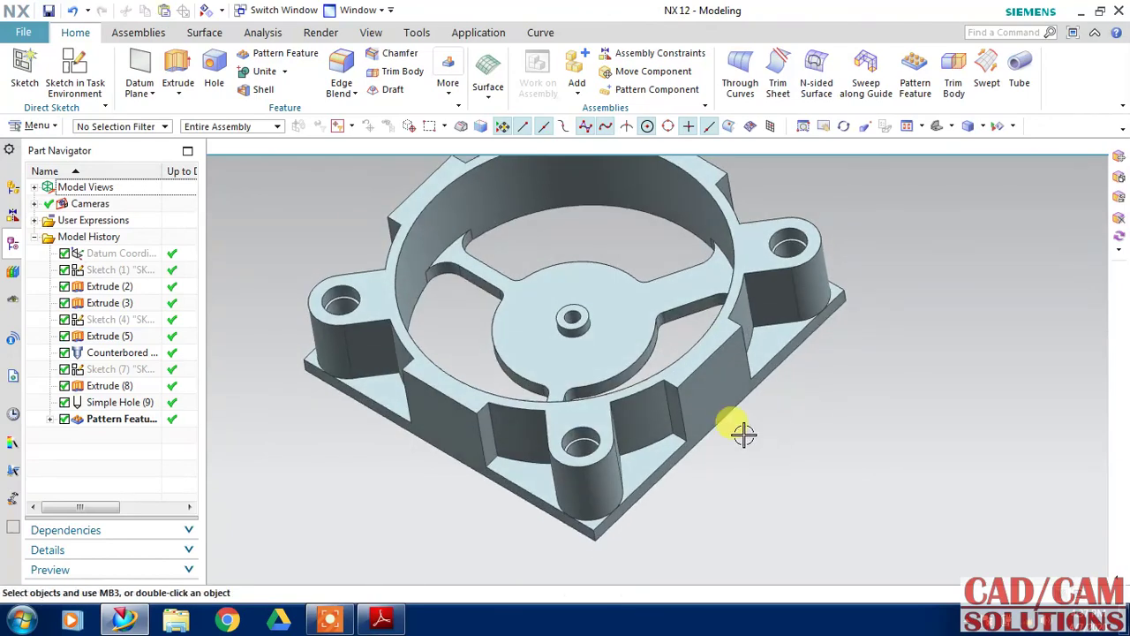